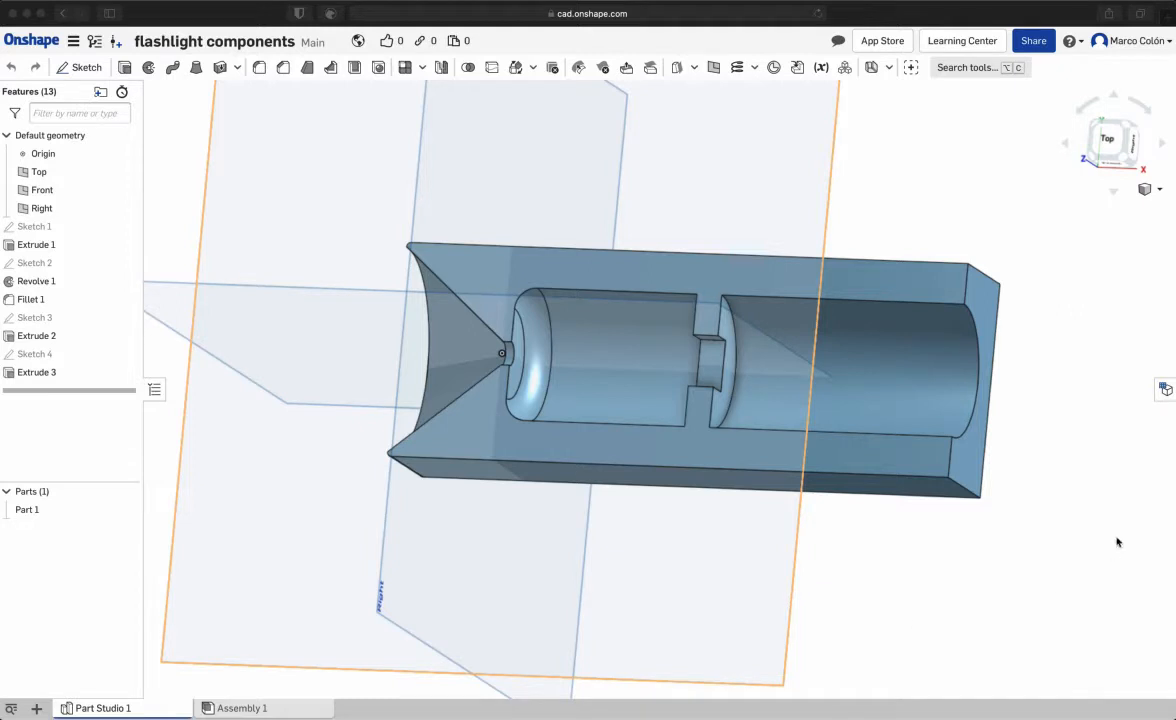
Examine the flashlight body's cavities and the geometry made by Extrude 1, Revolve 1, Extrude 2 and Extrude 3.
right_click_drag(805, 578, 880, 510)
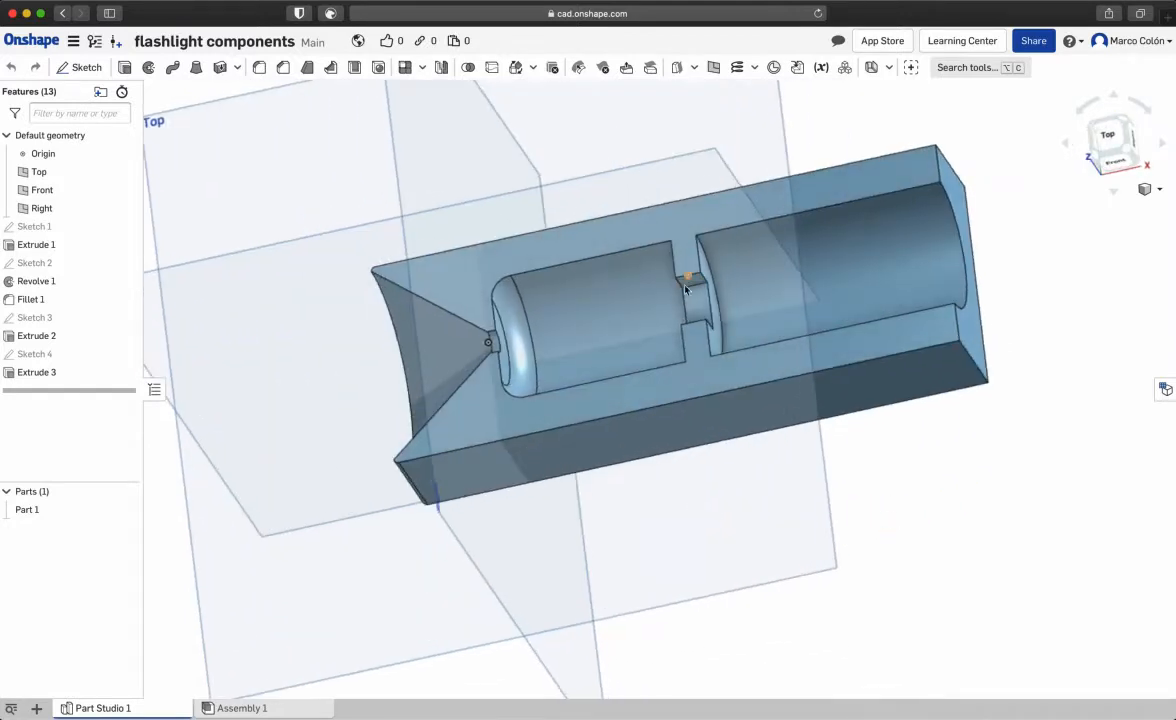
right_click_drag(1016, 410, 652, 378)
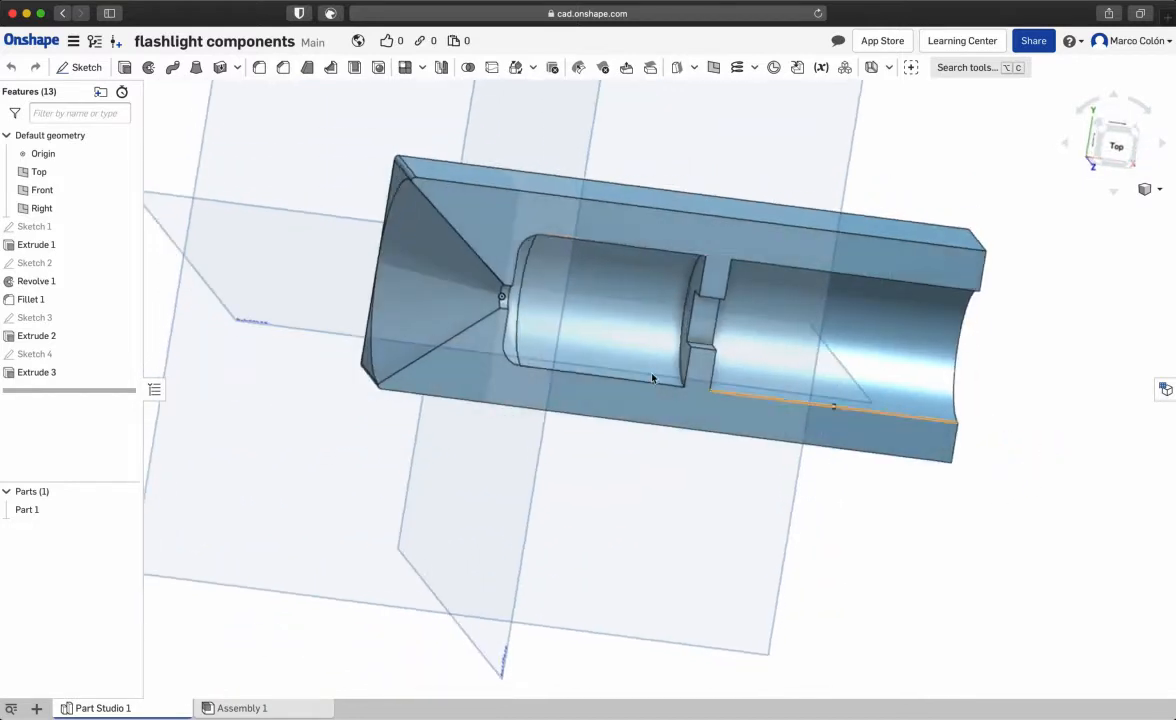
left_click(32, 243)
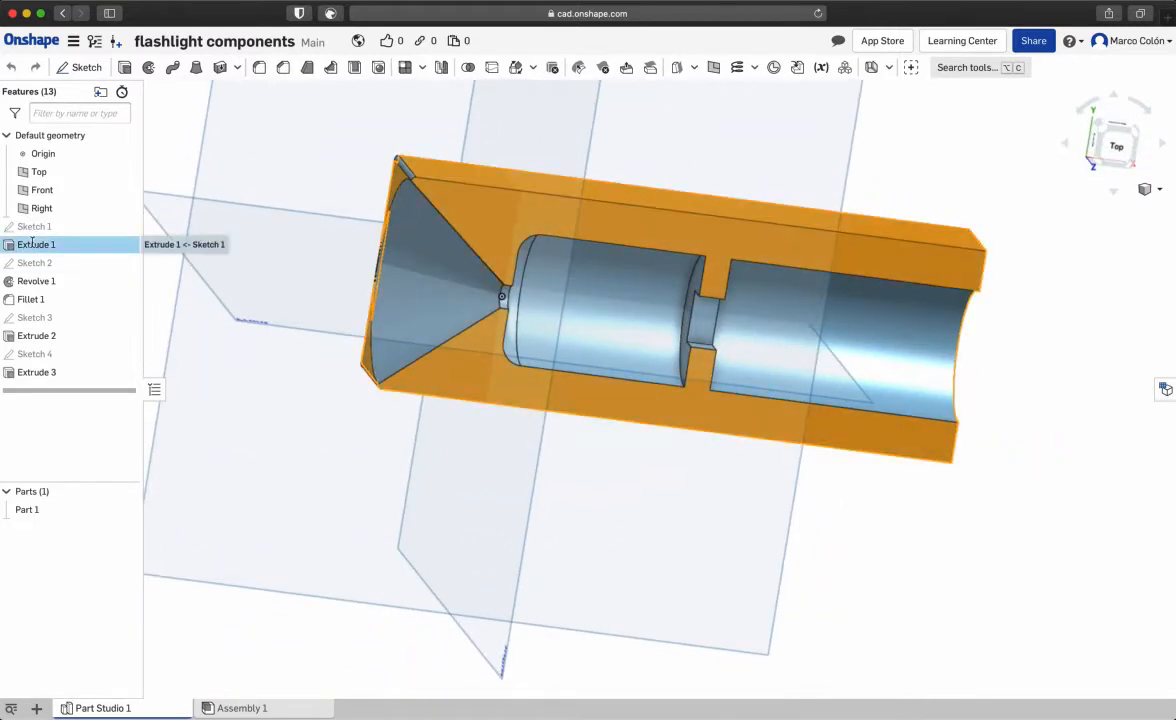
left_click(66, 281)
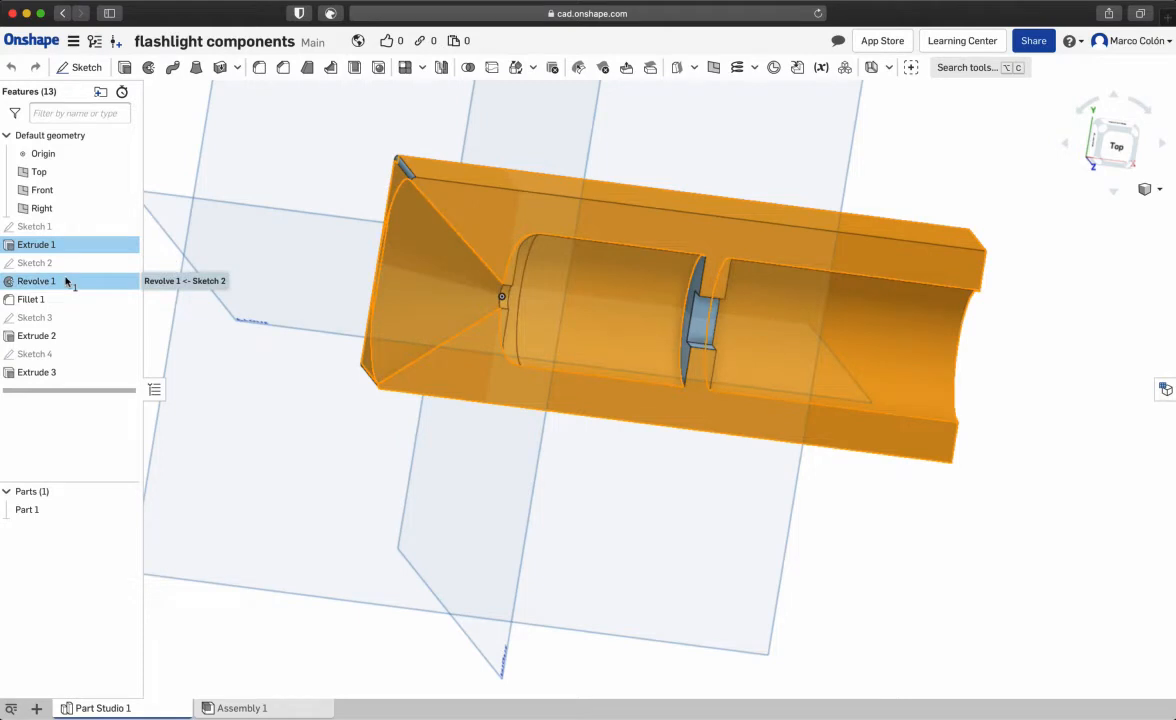
left_click(66, 336)
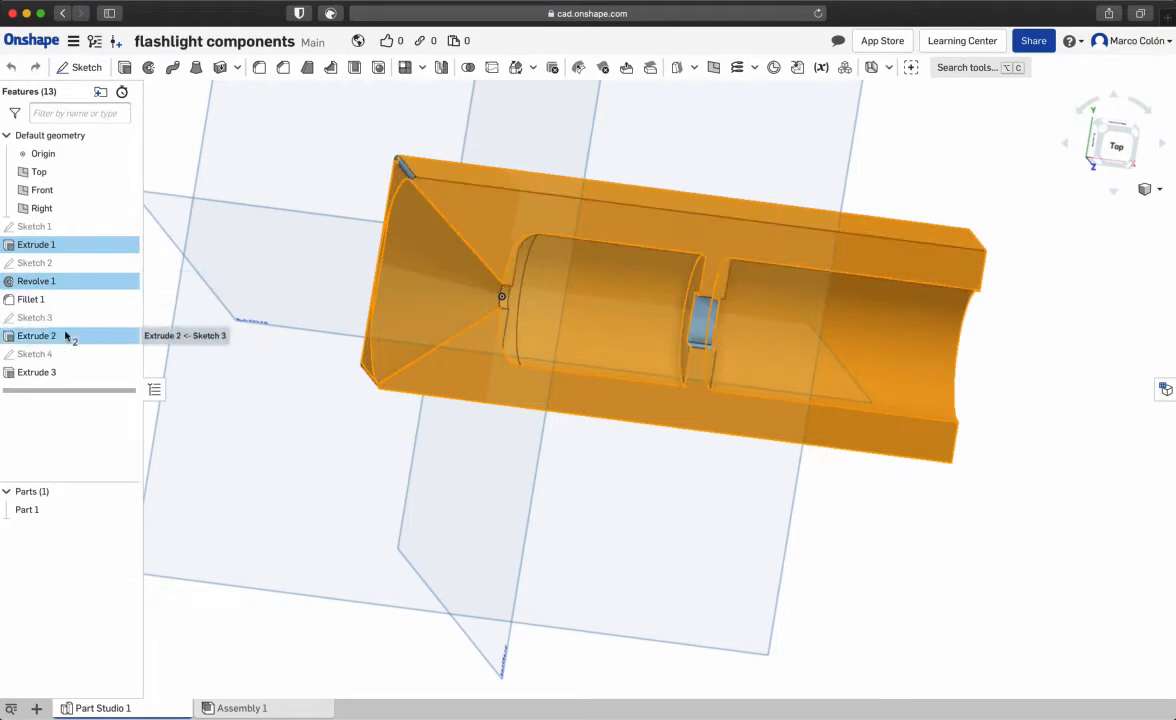
left_click(58, 372)
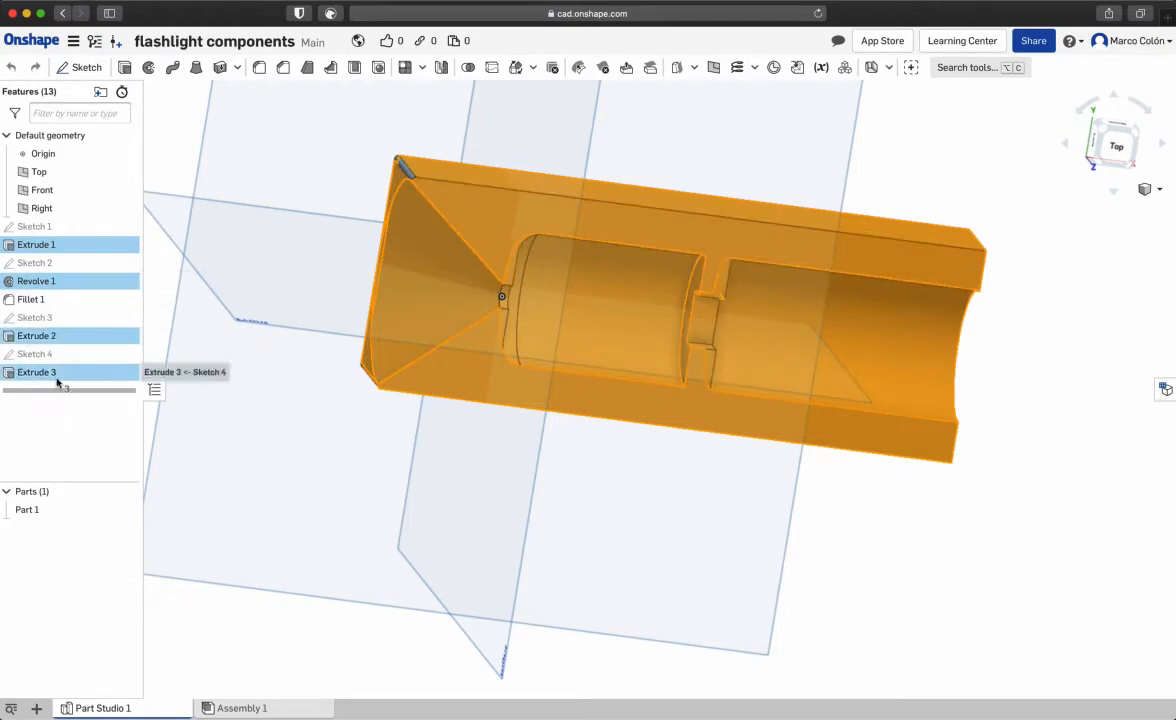
left_click(1034, 393)
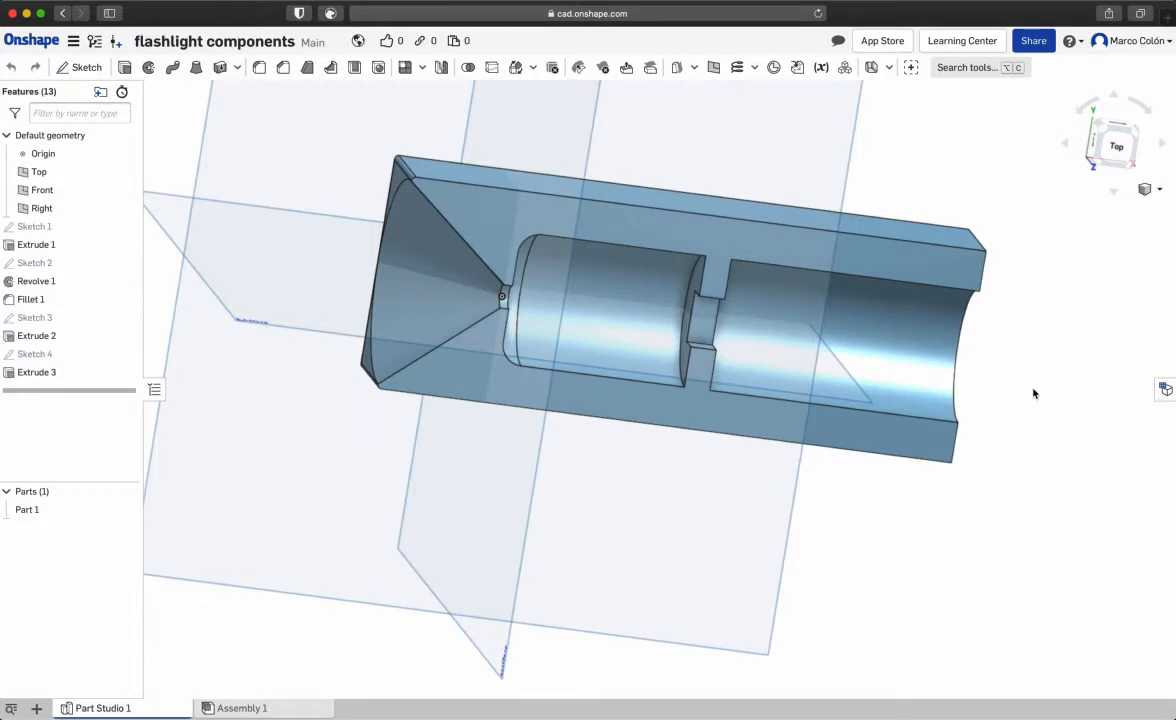
right_click_drag(1034, 393, 981, 429)
Review the section and isometric views in the Complete Flashlight v2 PDF drawing, and return to the Onshape model.
key("ctrl+Left")
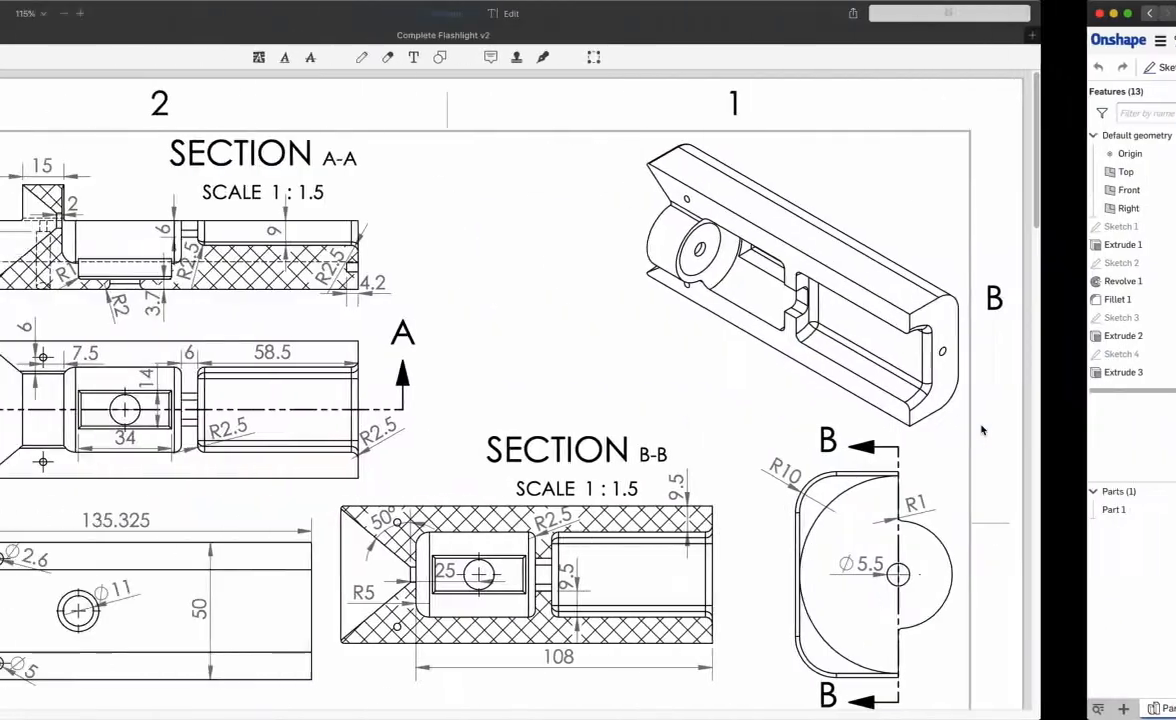
scroll(884, 316, "down", 3)
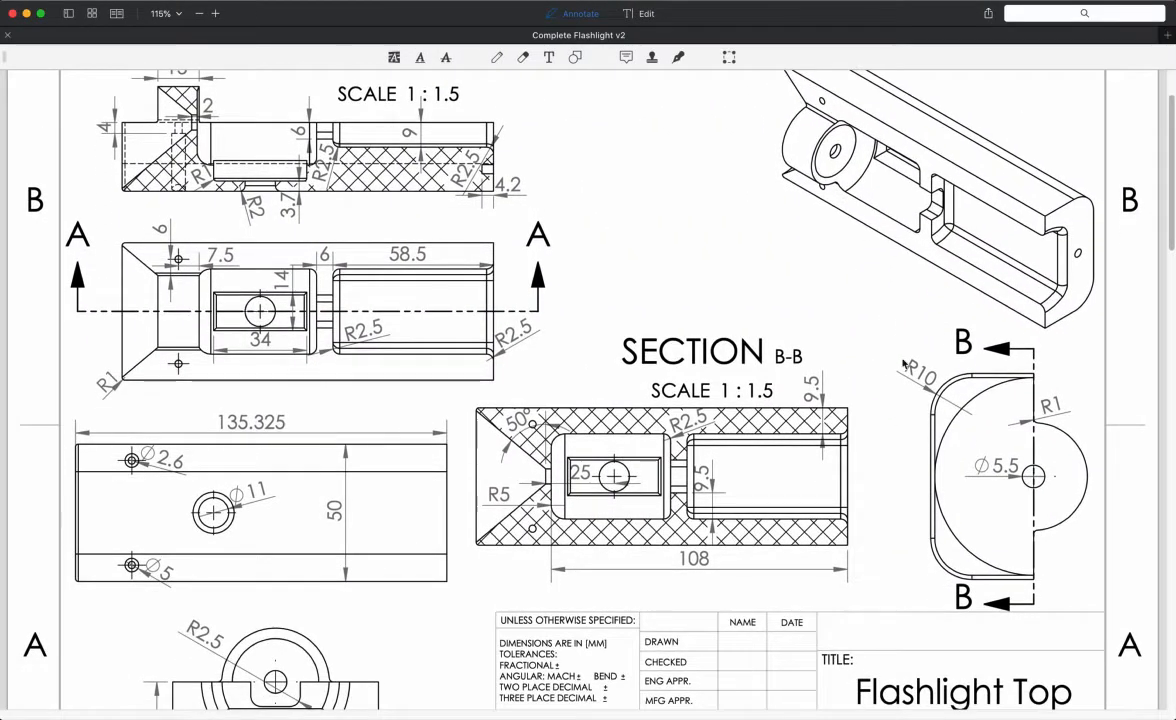
scroll(907, 377, "up", 3)
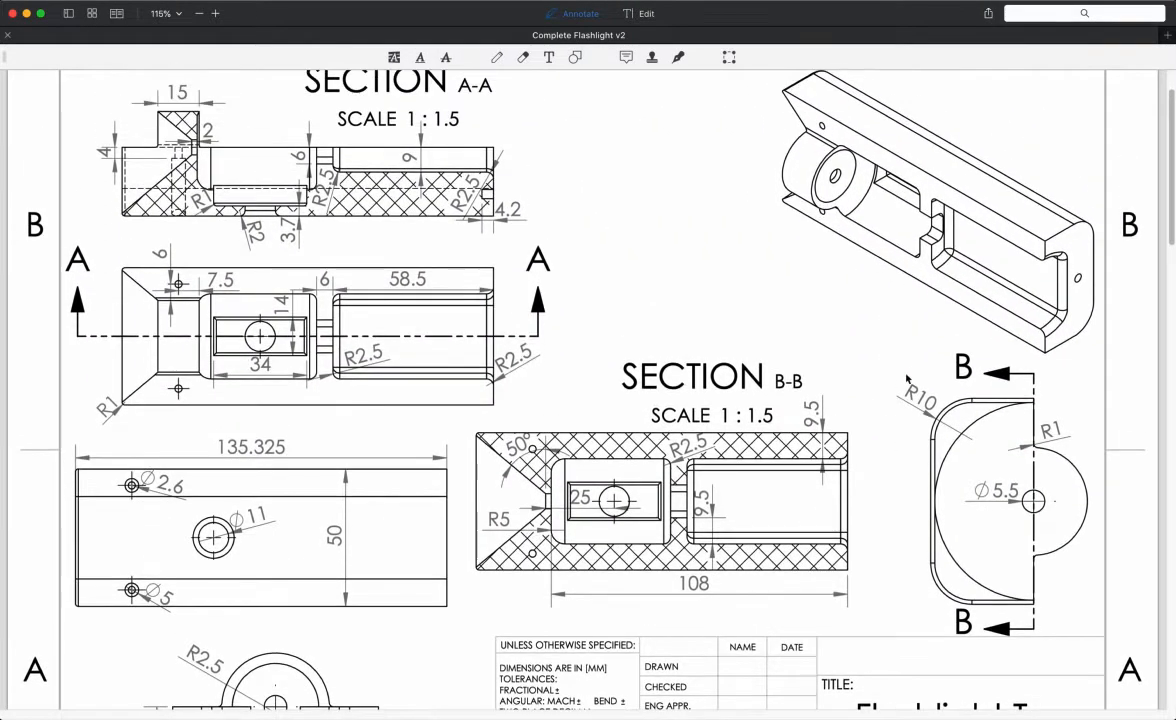
key("ctrl+Right")
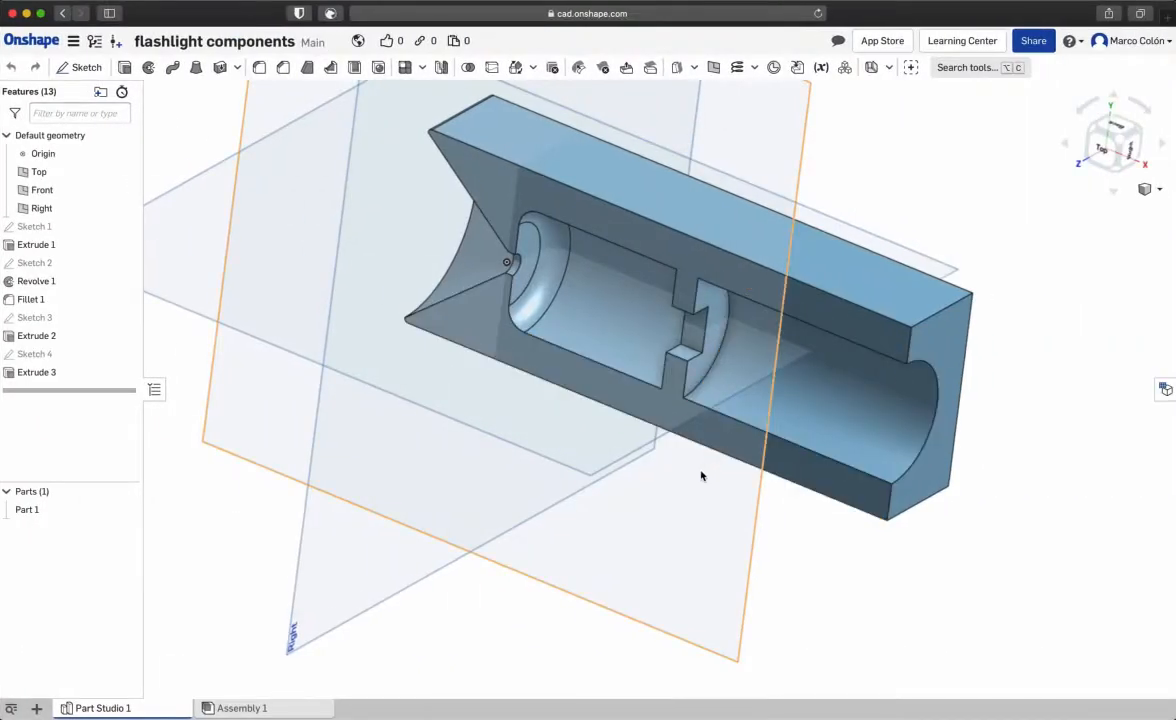
Switch to the Complete Flashlight v2 PDF and mark the hole inside the 34 by 14 pocket with a red circle.
key("ctrl+Left")
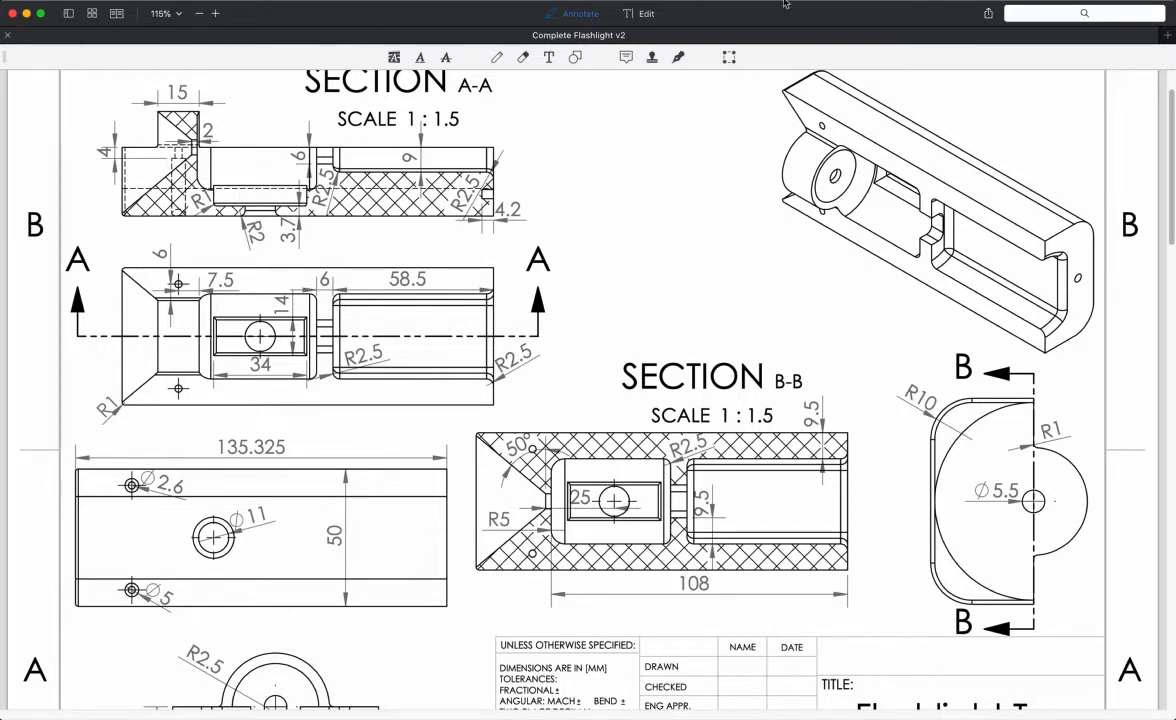
left_click(578, 57)
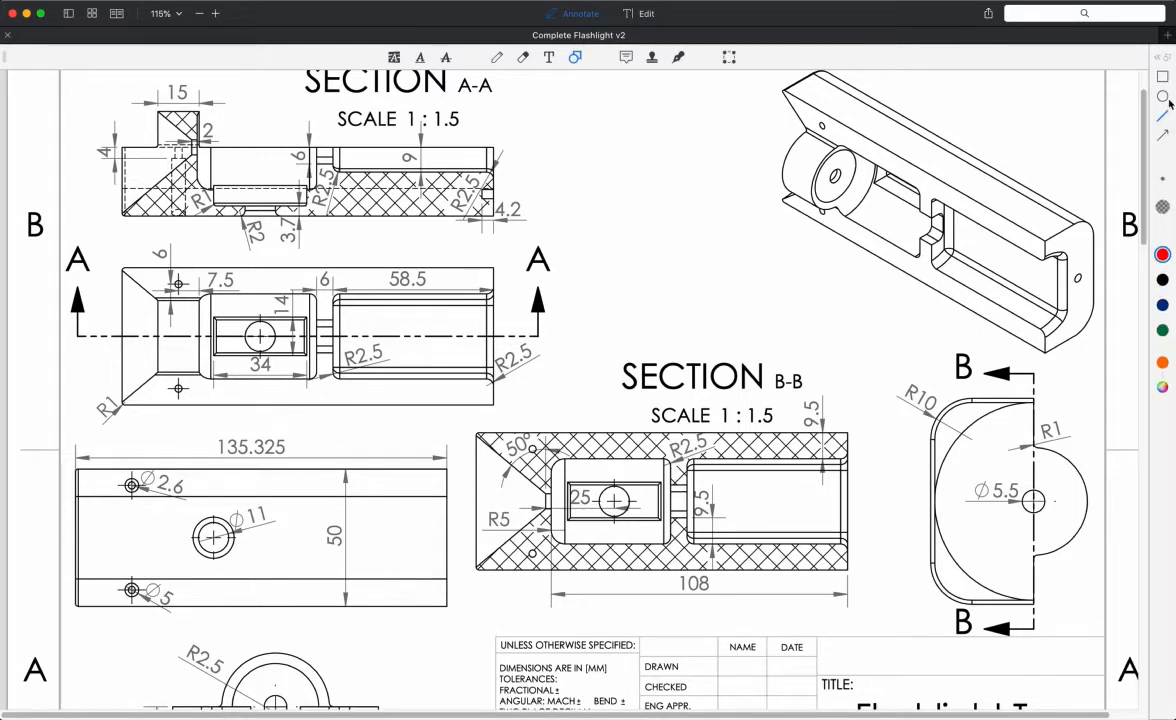
left_click(1164, 97)
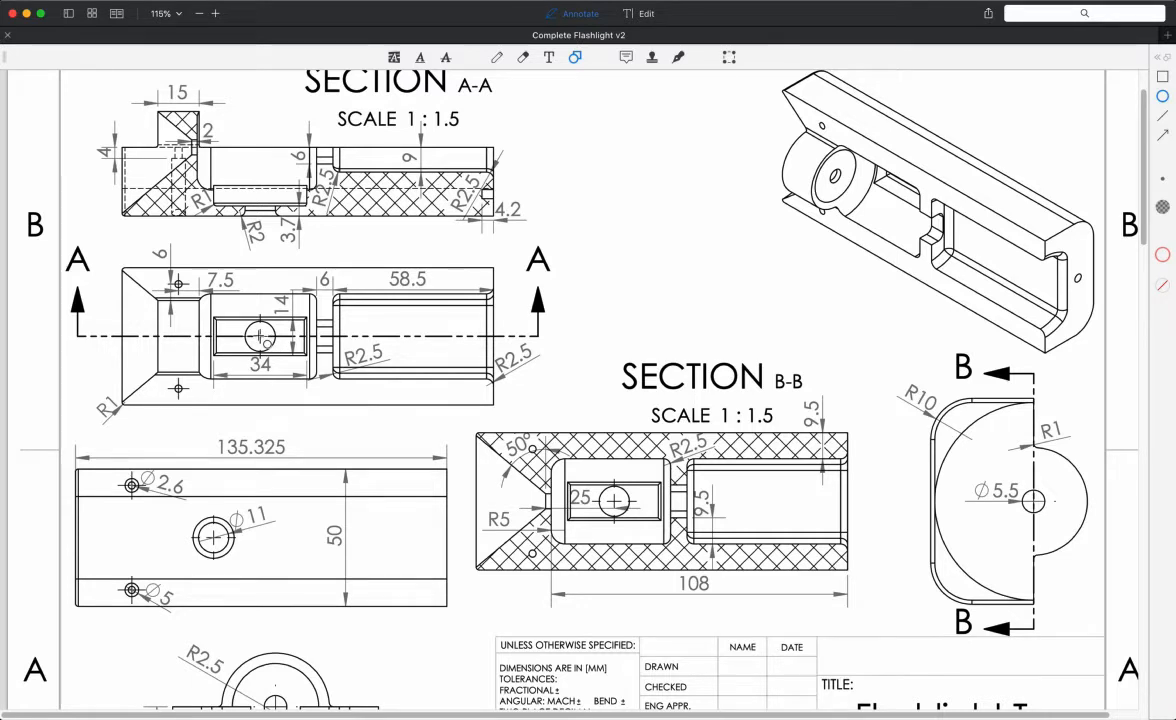
left_click(260, 336)
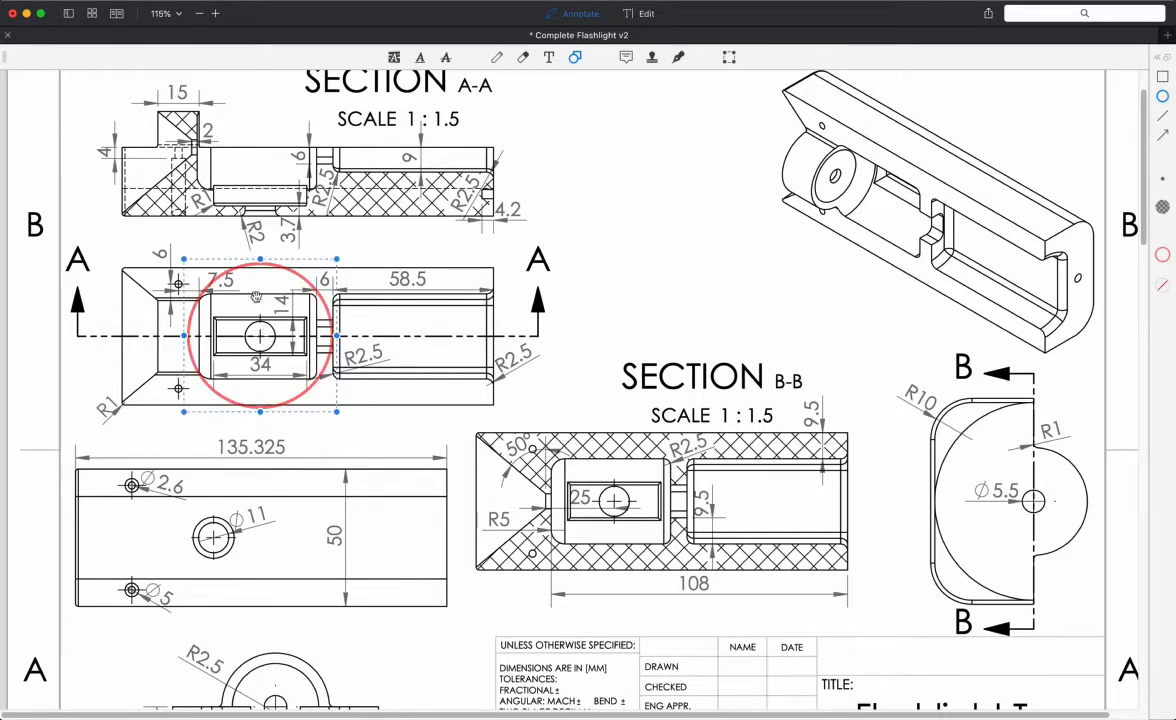
key("Delete")
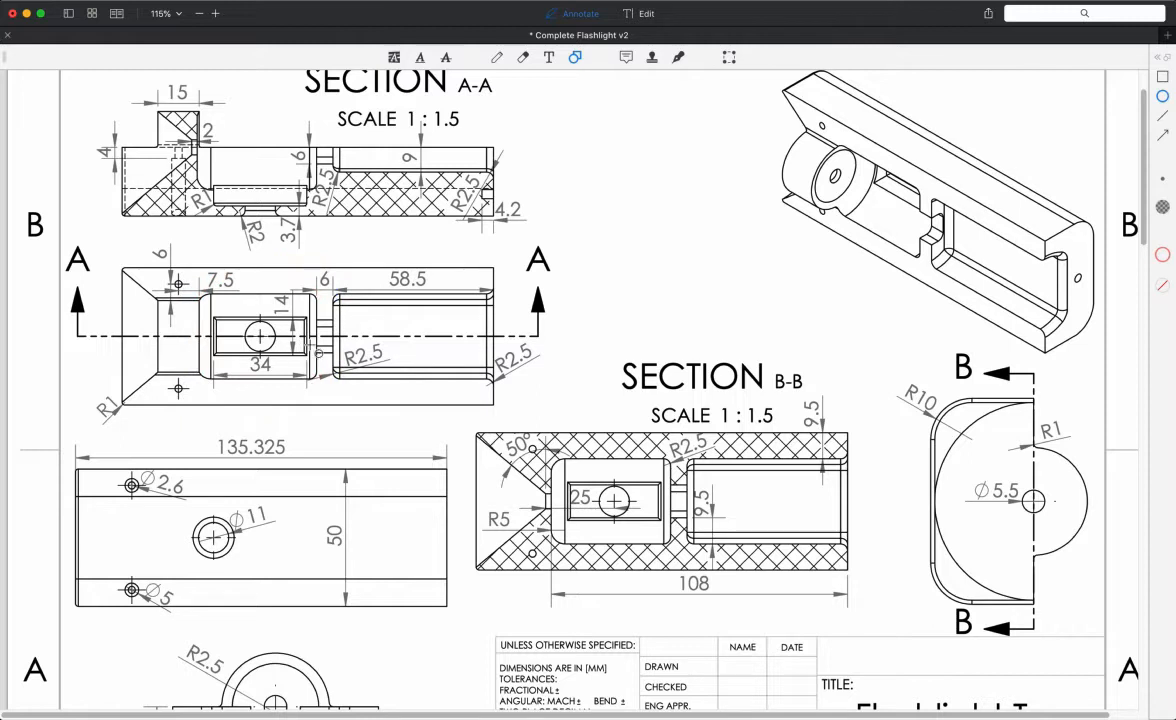
left_click(1166, 255)
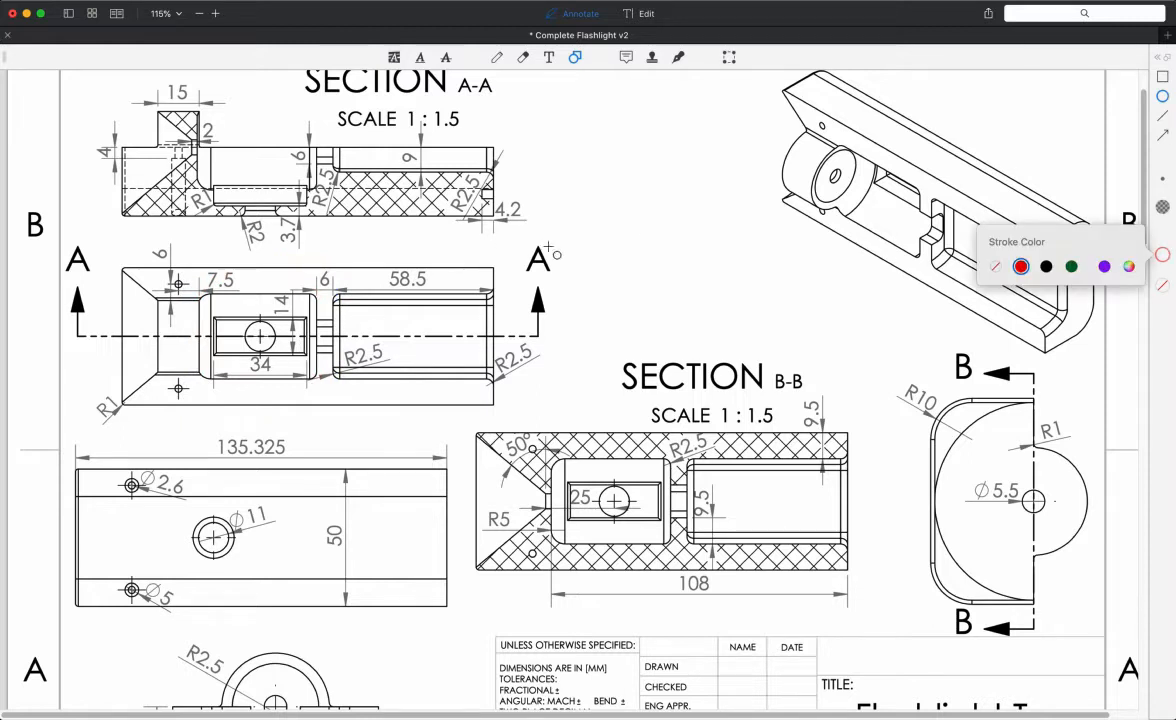
left_click(1165, 345)
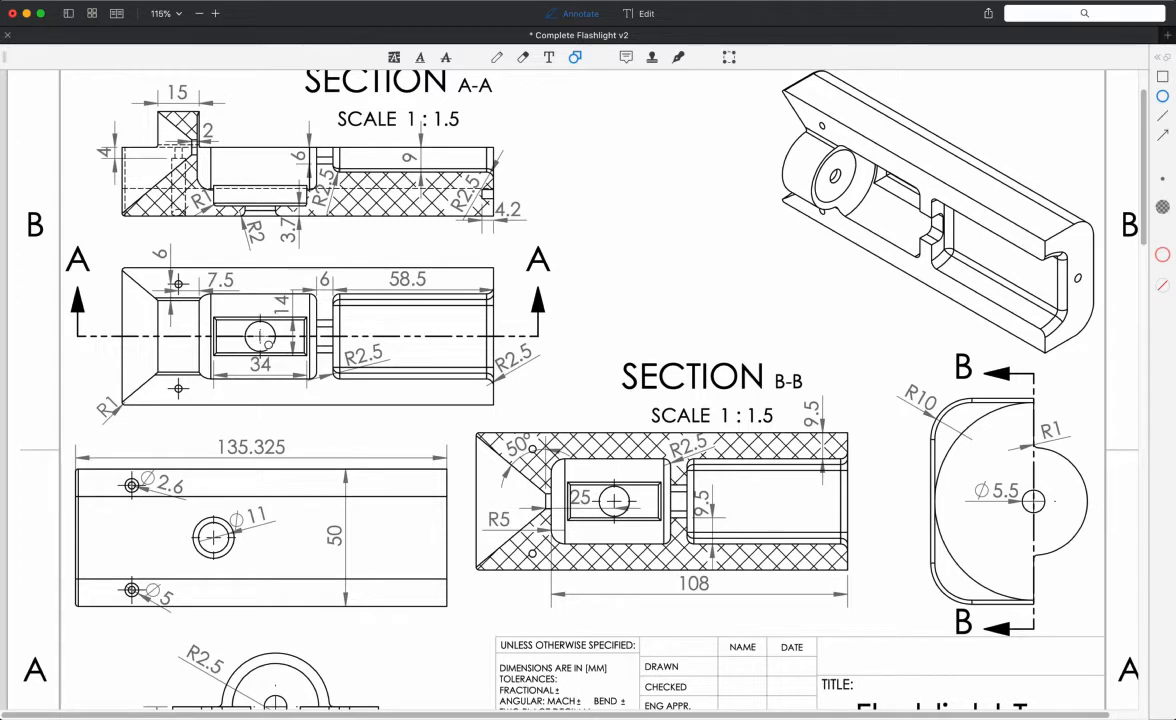
mouse_move(260, 337)
left_mouse_down()
mouse_move(308, 294)
mouse_move(240, 321)
mouse_move(285, 360)
mouse_move(240, 316)
left_mouse_up()
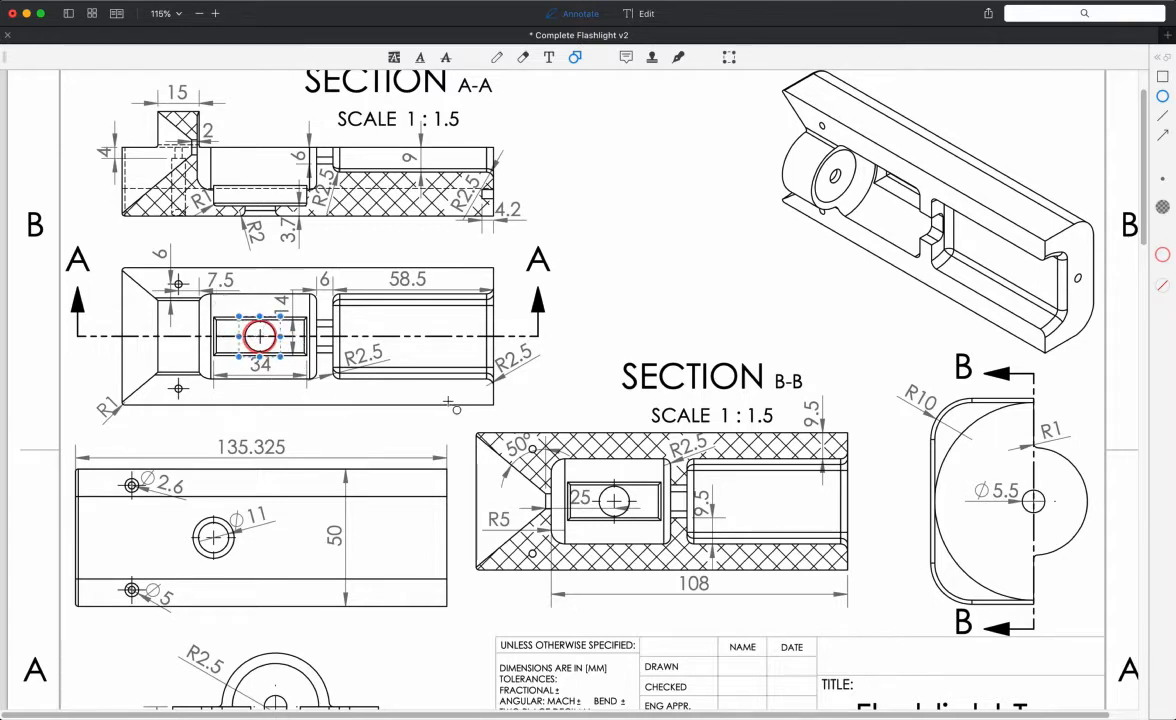
key("Escape")
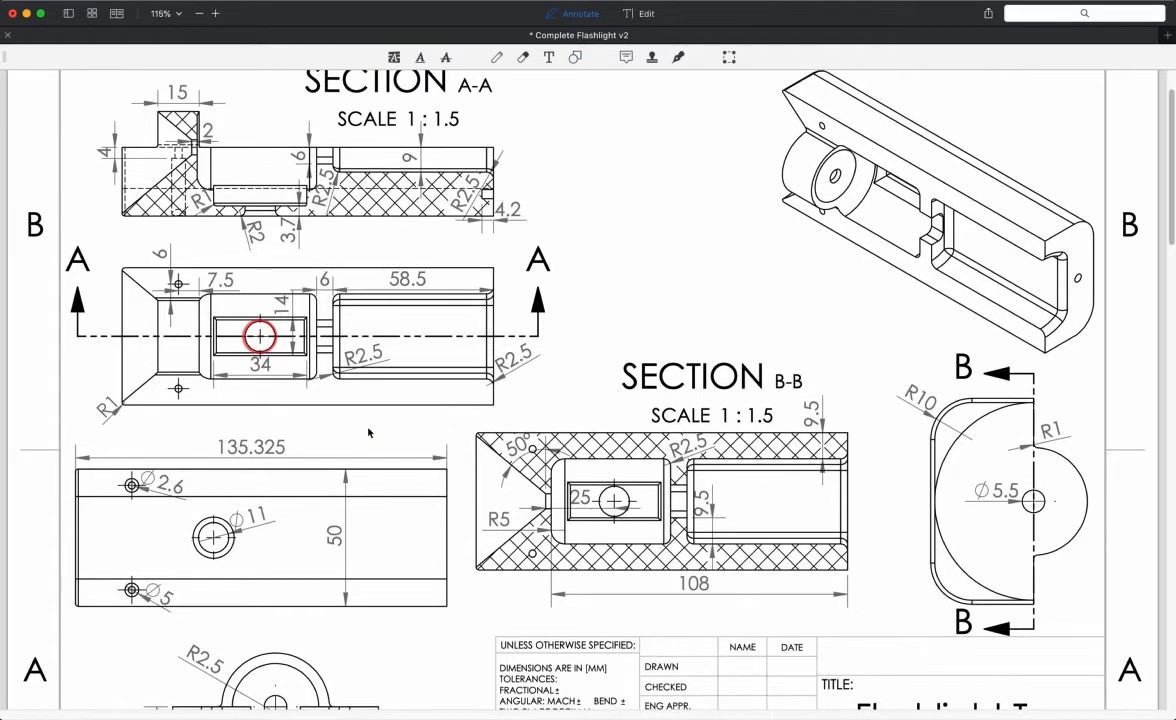
Frame the hole's Ø11 dimension and the [MM] units note in the title block with red rectangles.
scroll(368, 432, "down", 2)
scroll(368, 432, "down", 2)
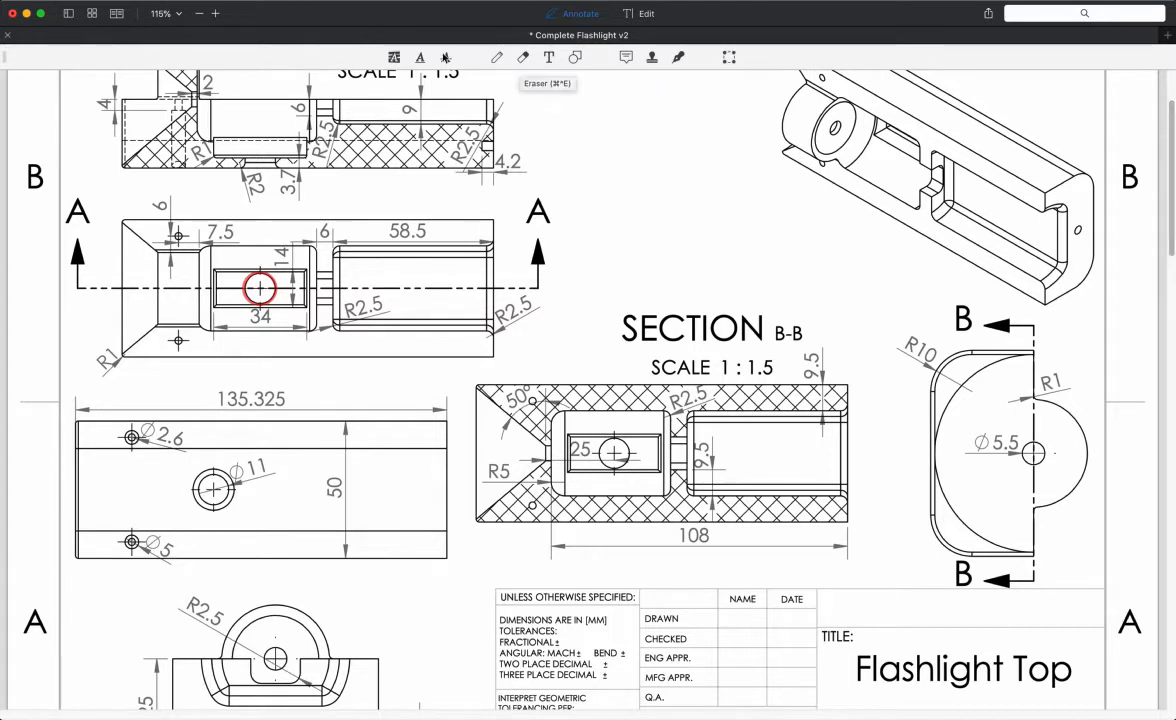
left_click(395, 58)
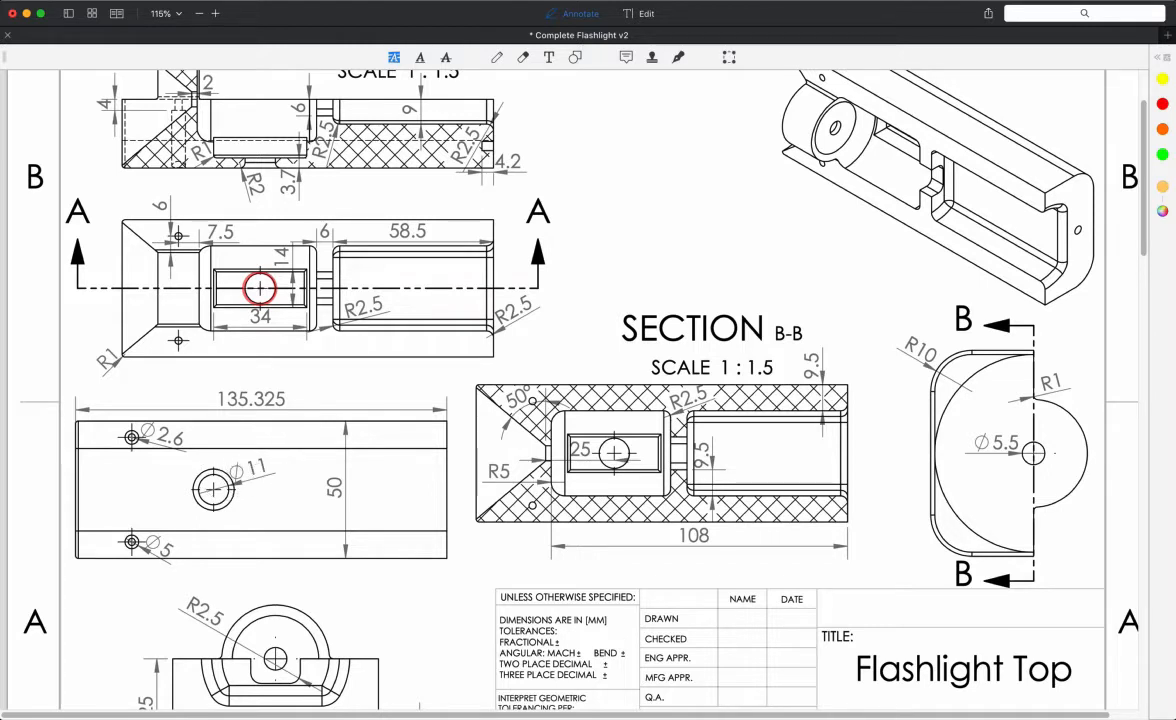
left_click(1161, 79)
left_click(580, 58)
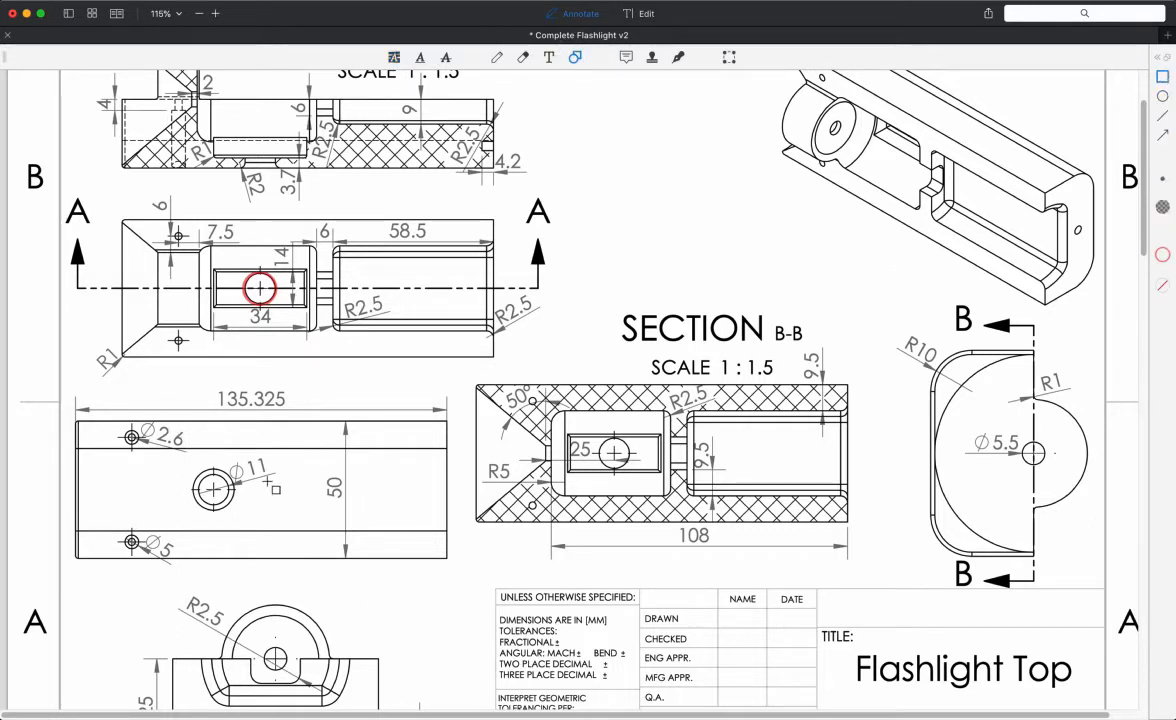
mouse_move(213, 421)
left_mouse_down()
mouse_move(234, 458)
mouse_move(282, 483)
left_mouse_up()
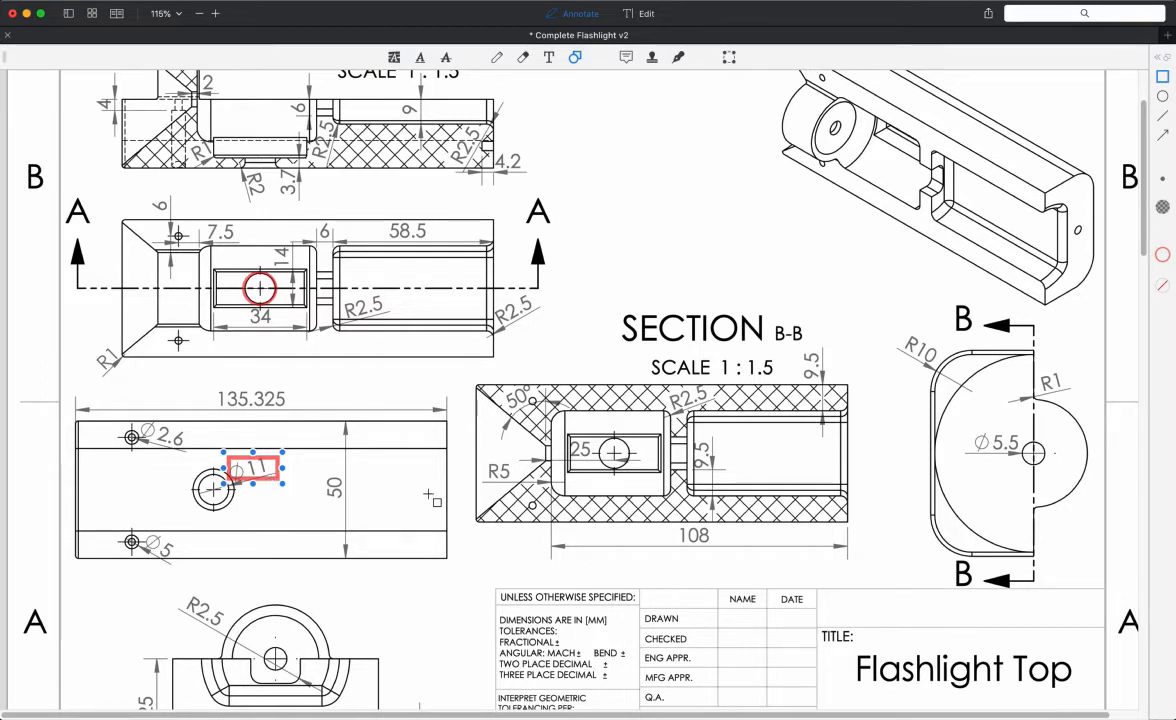
left_click_drag(585, 610, 611, 630)
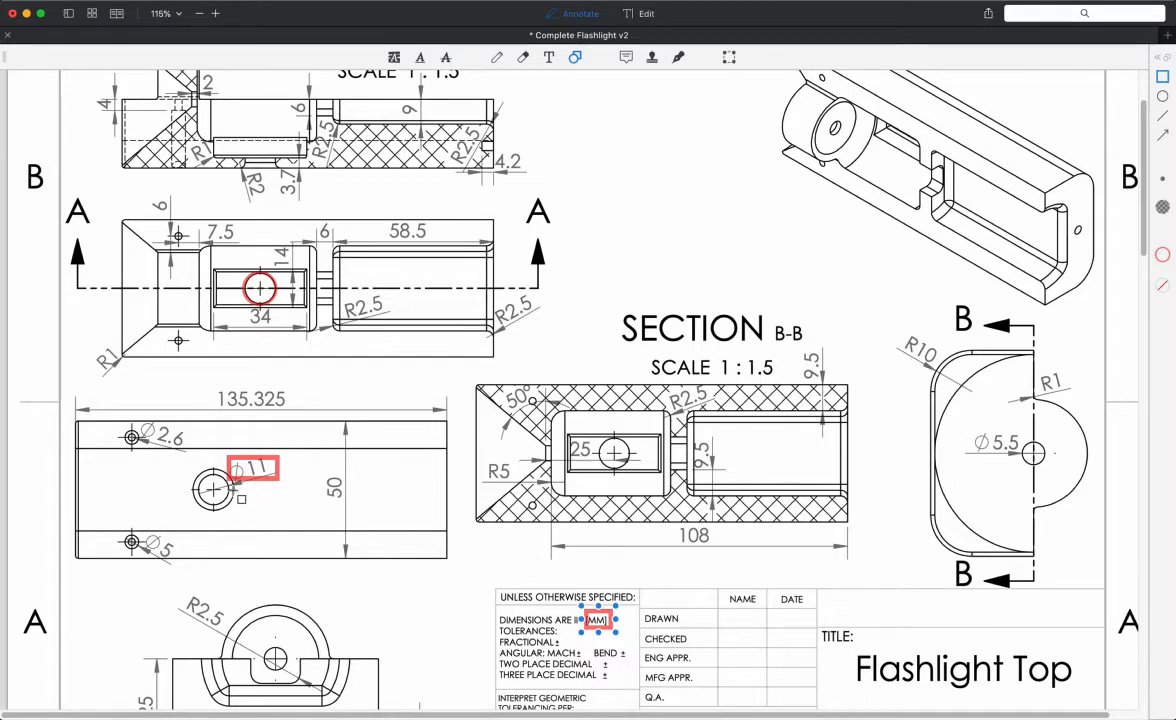
scroll(238, 494, "up", 10, "ctrl")
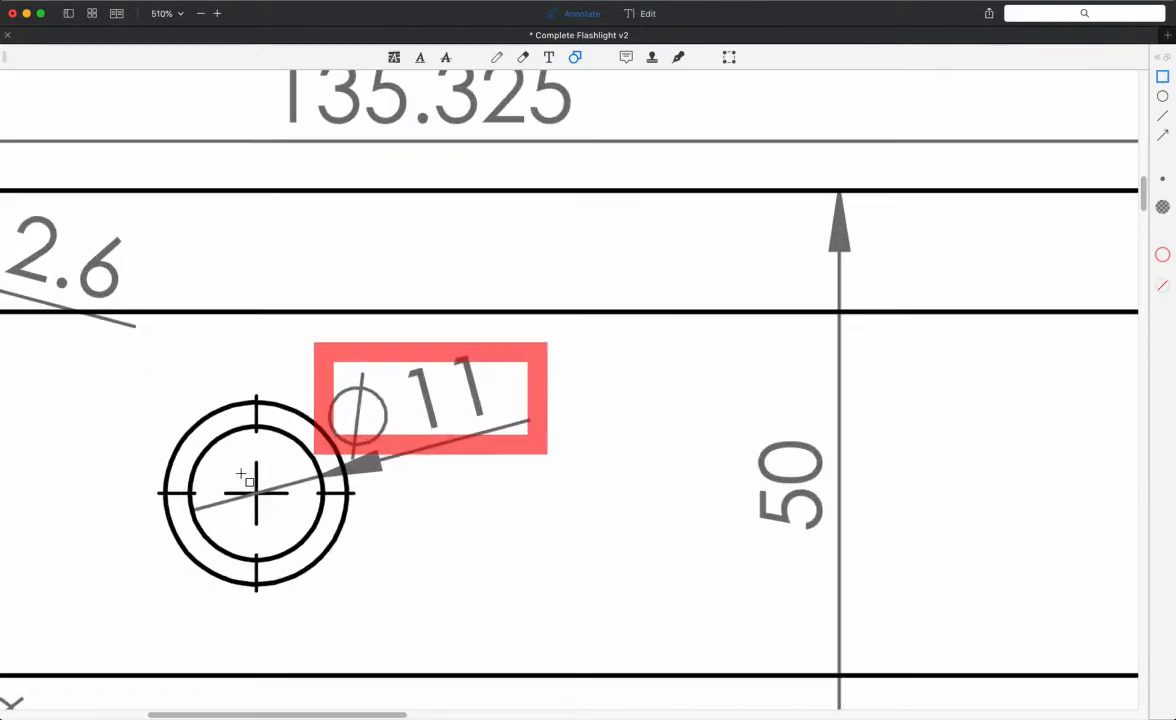
scroll(246, 478, "left", 3)
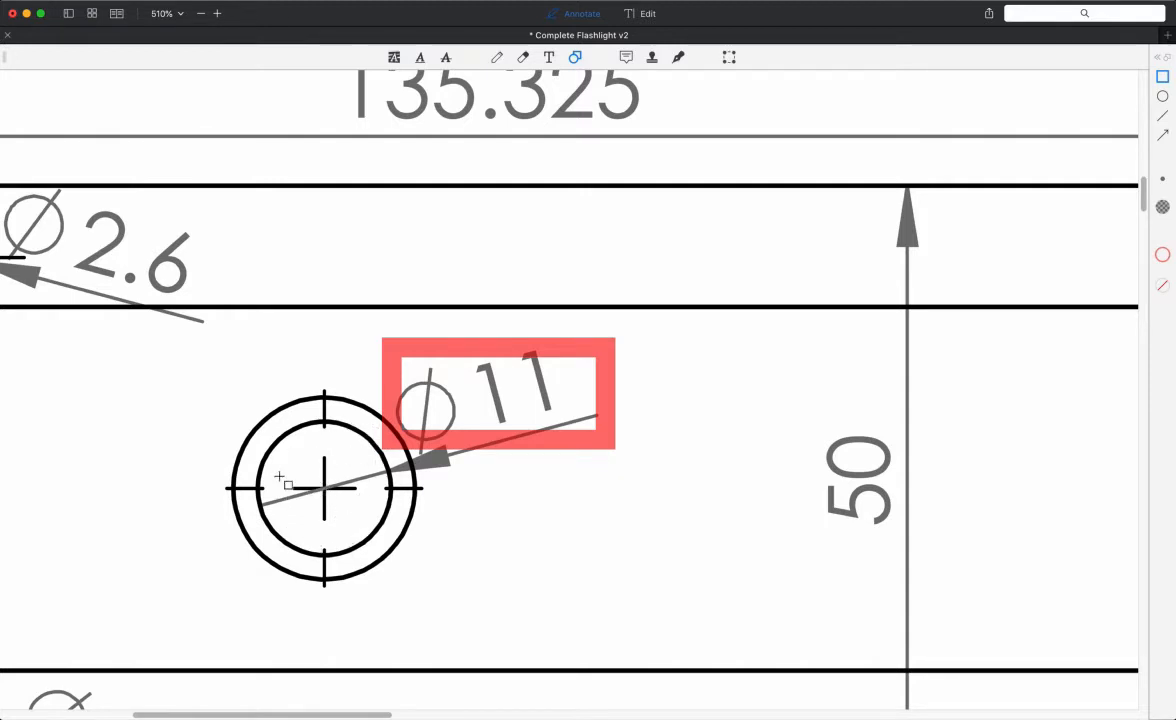
scroll(324, 546, "down", 5)
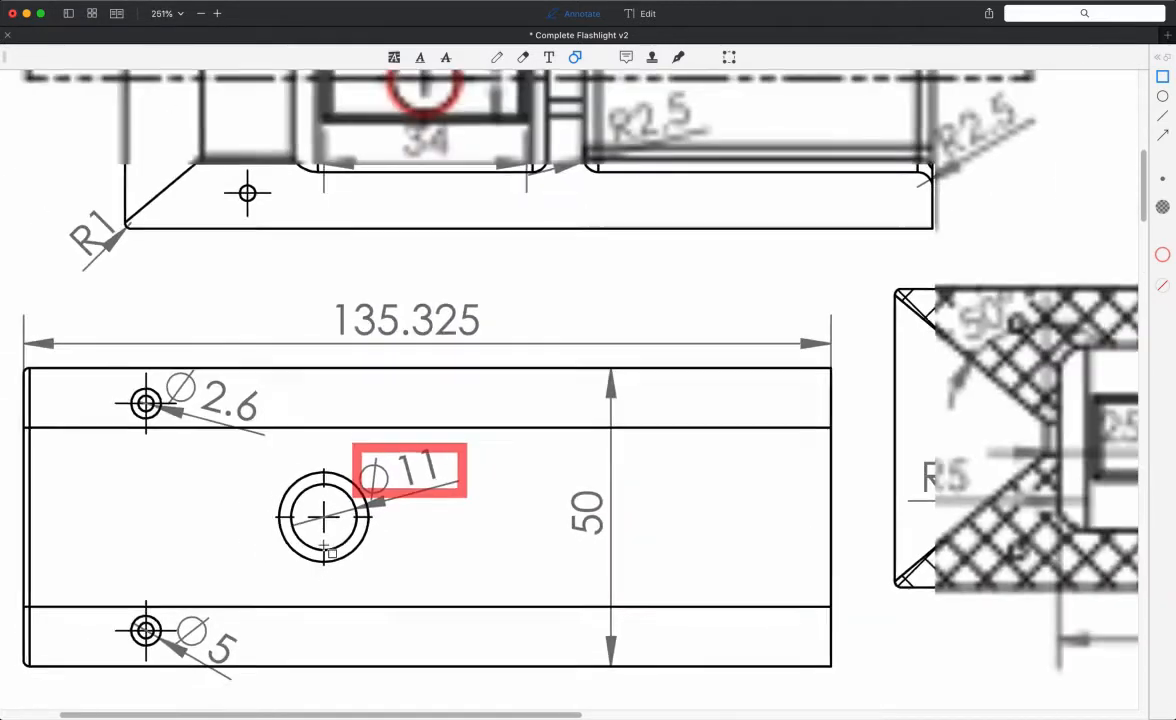
Switch back to Onshape and start a sketch on the body's flat outer face opposite the cavities, viewed normal to the sketch plane.
key("ctrl+Right")
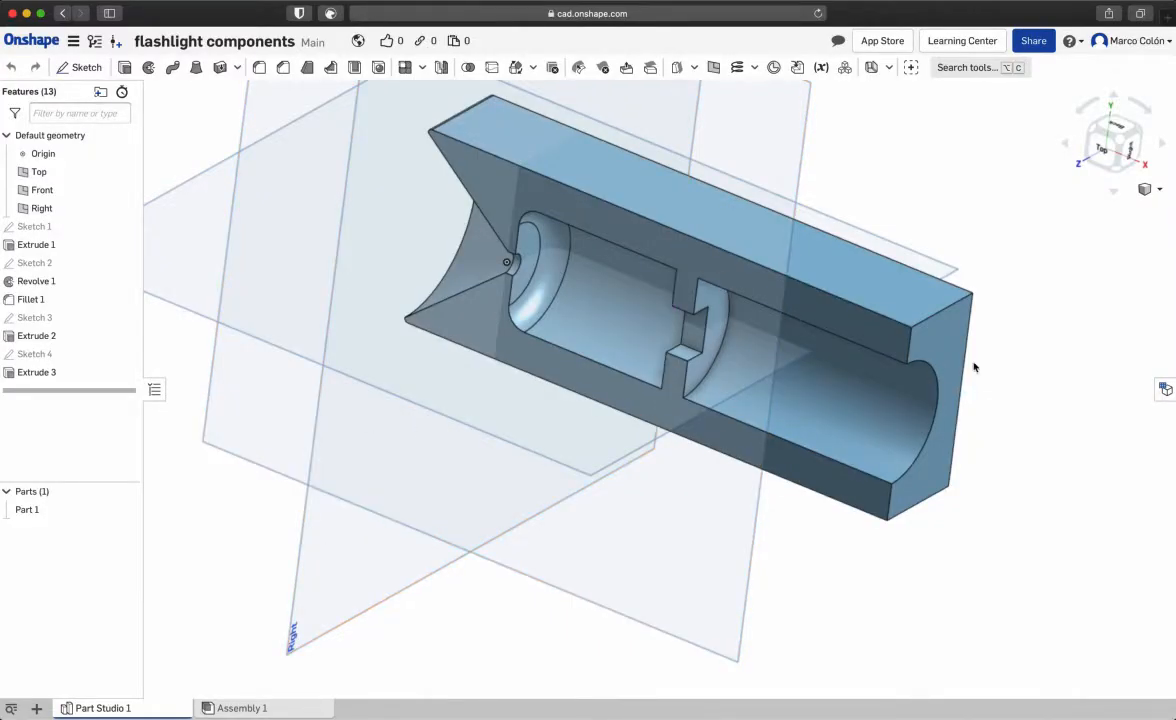
right_click_drag(918, 603, 738, 562)
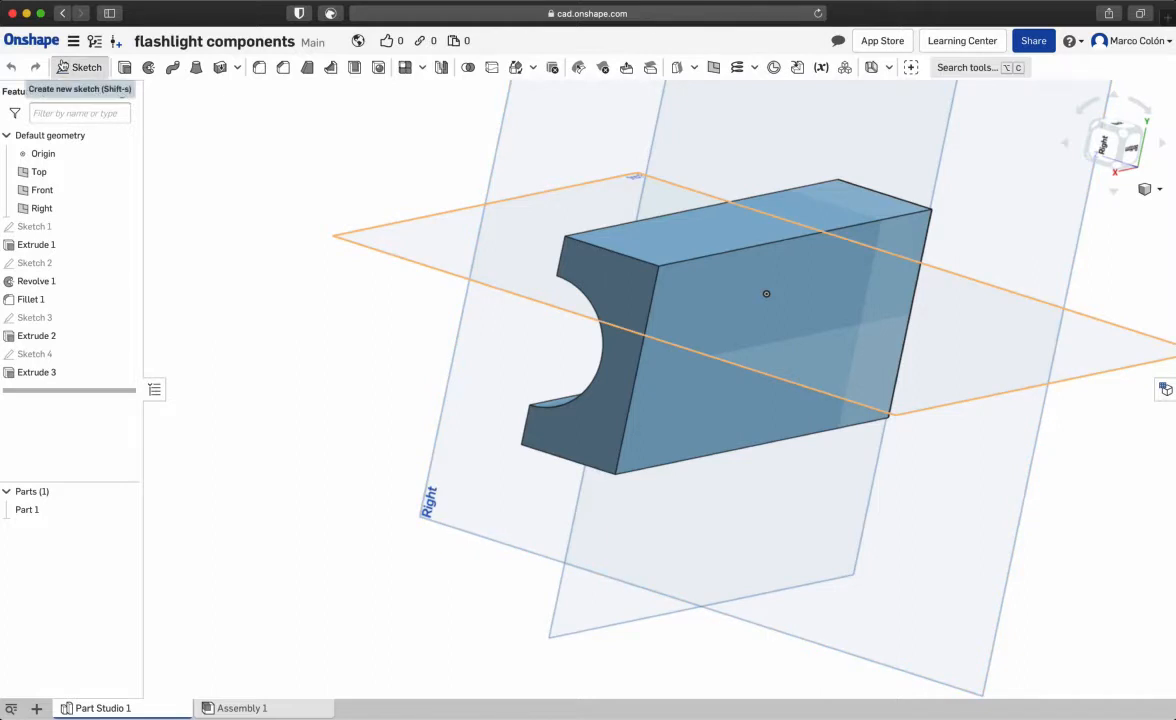
left_click(80, 67)
left_click(710, 413)
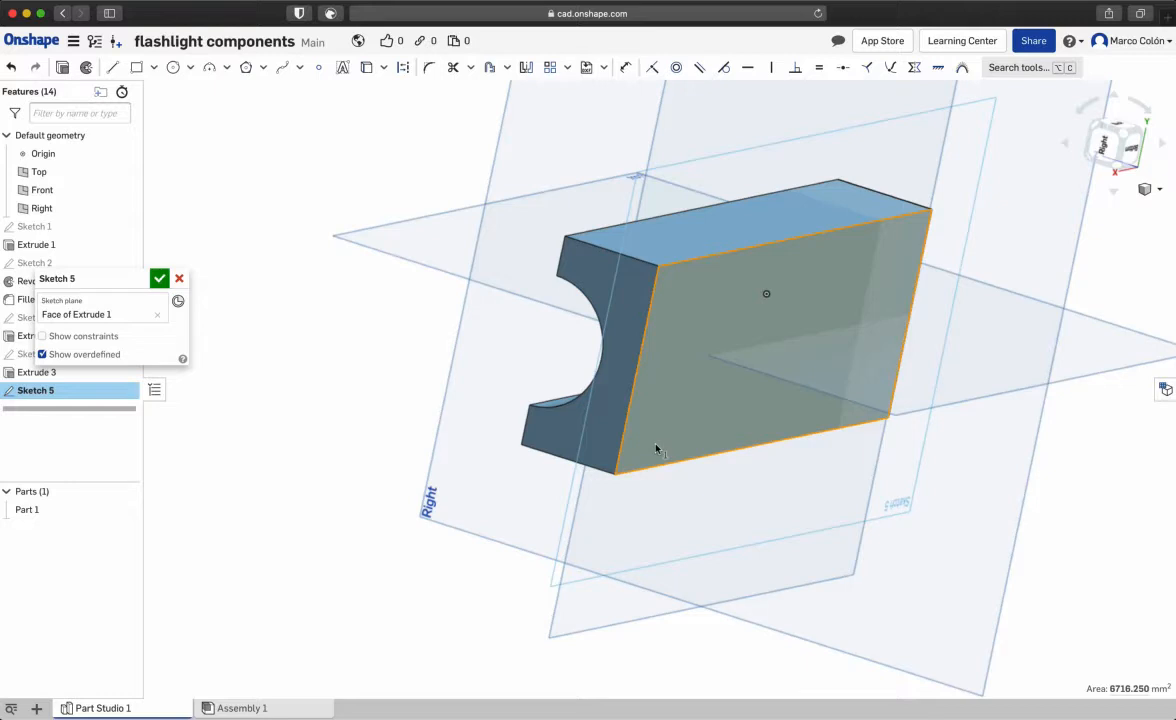
right_click(690, 398)
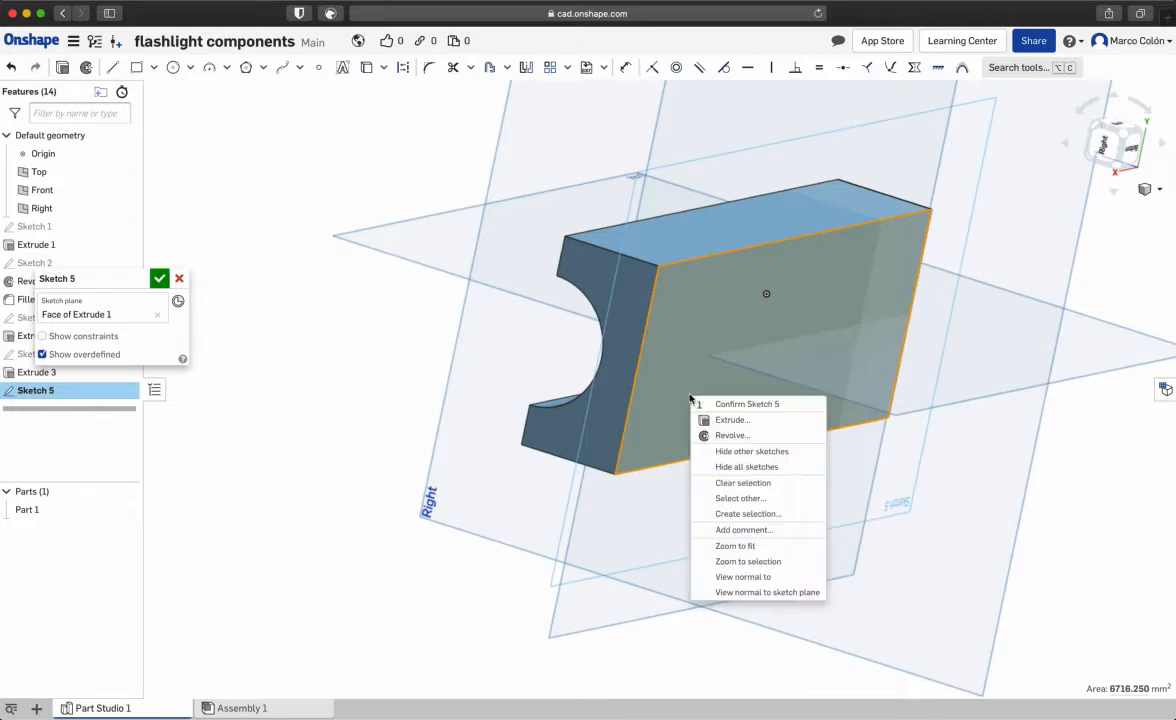
left_click(780, 594)
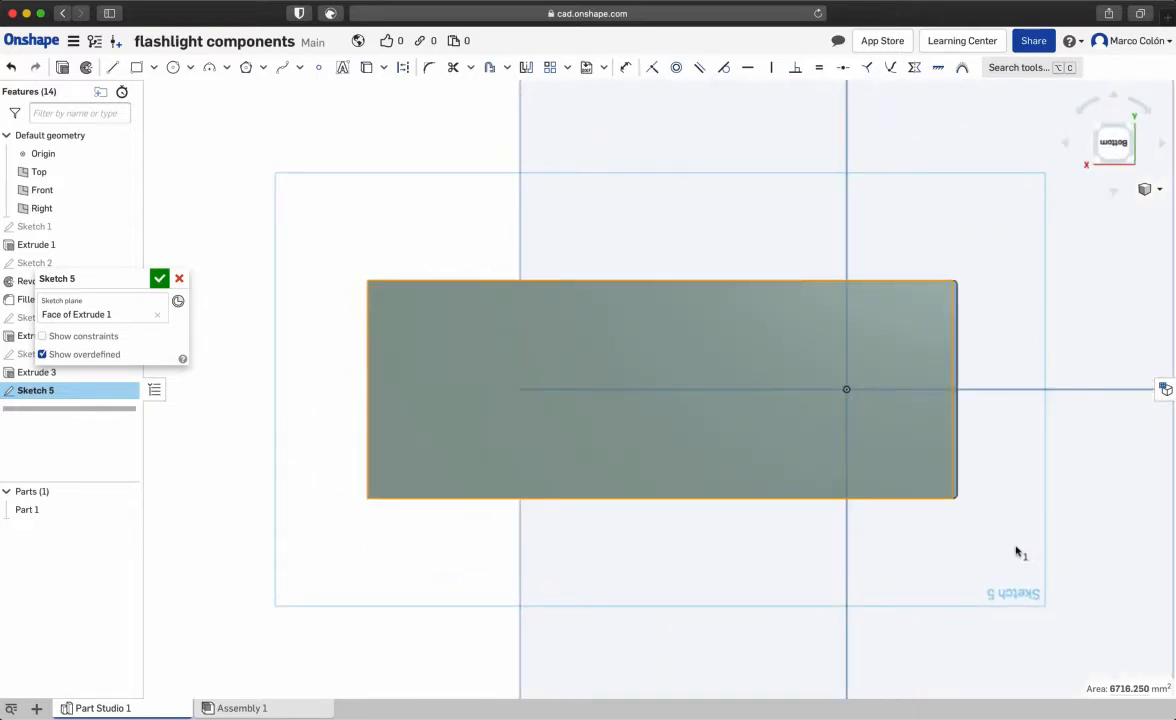
left_click(1120, 531)
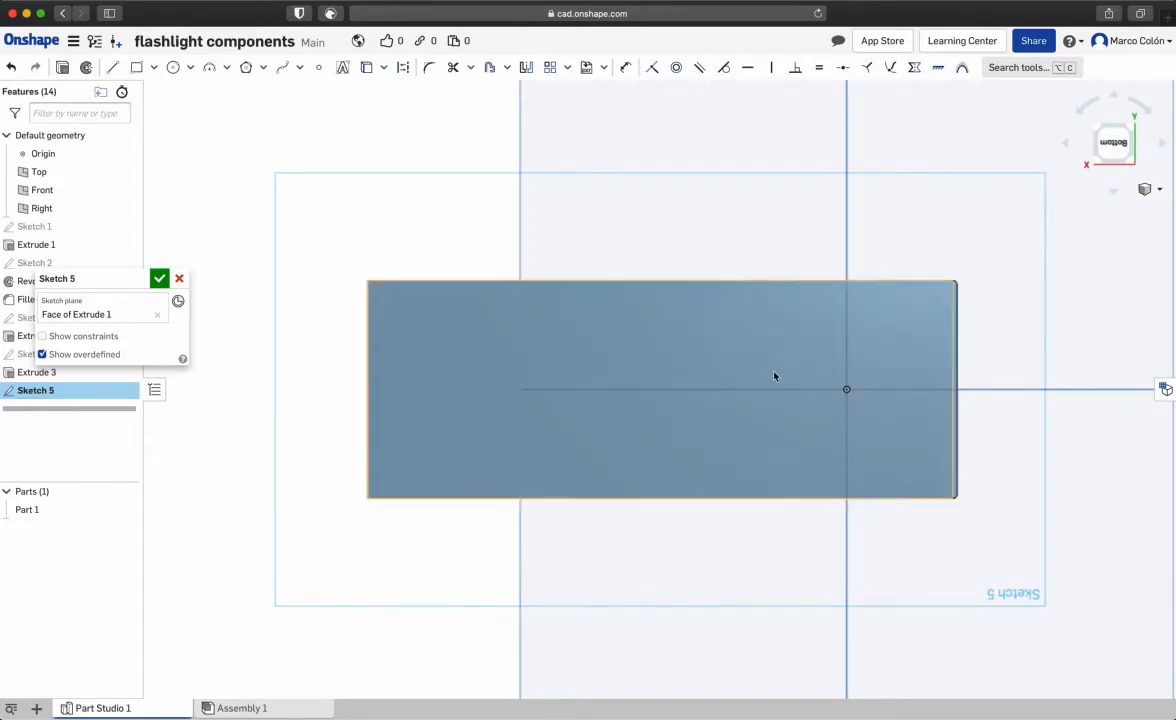
scroll(785, 379, "up", 2)
mouse_move(747, 518)
middle_mouse_down()
mouse_move(772, 514)
mouse_move(801, 465)
mouse_move(769, 465)
middle_mouse_up()
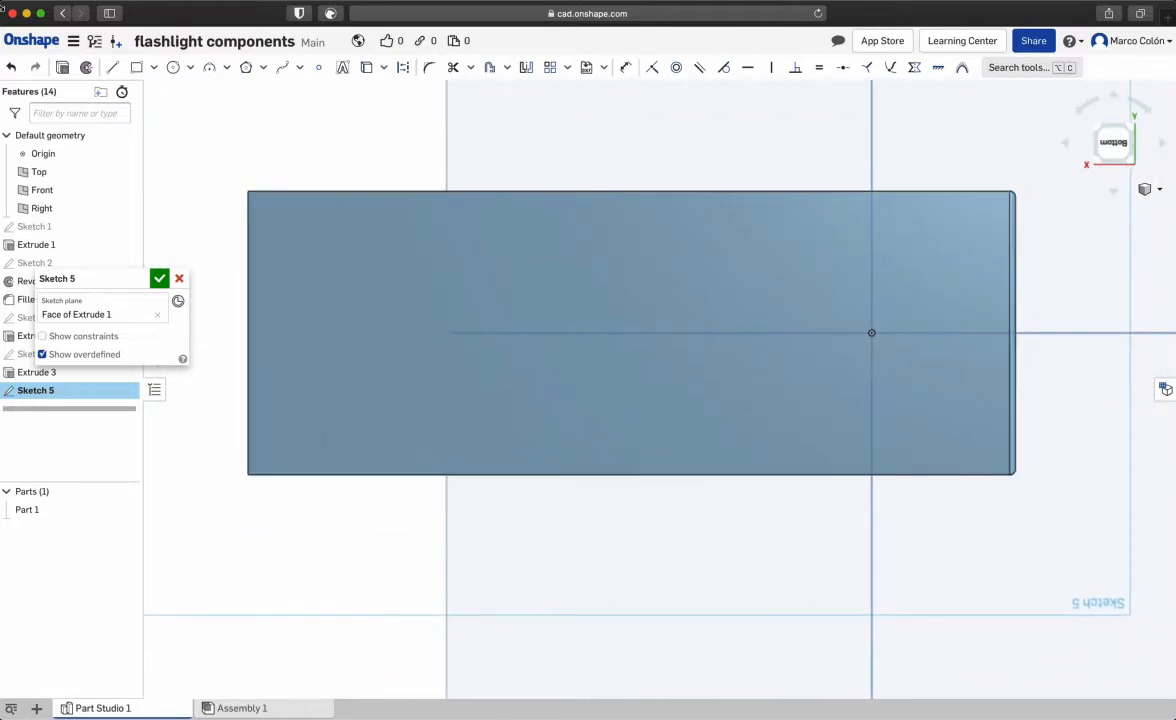
Sketch a circle centred on the face's lengthwise centreline, on the longer side of the body from the origin.
key("c")
left_click(778, 333)
left_click(826, 313)
key("Escape")
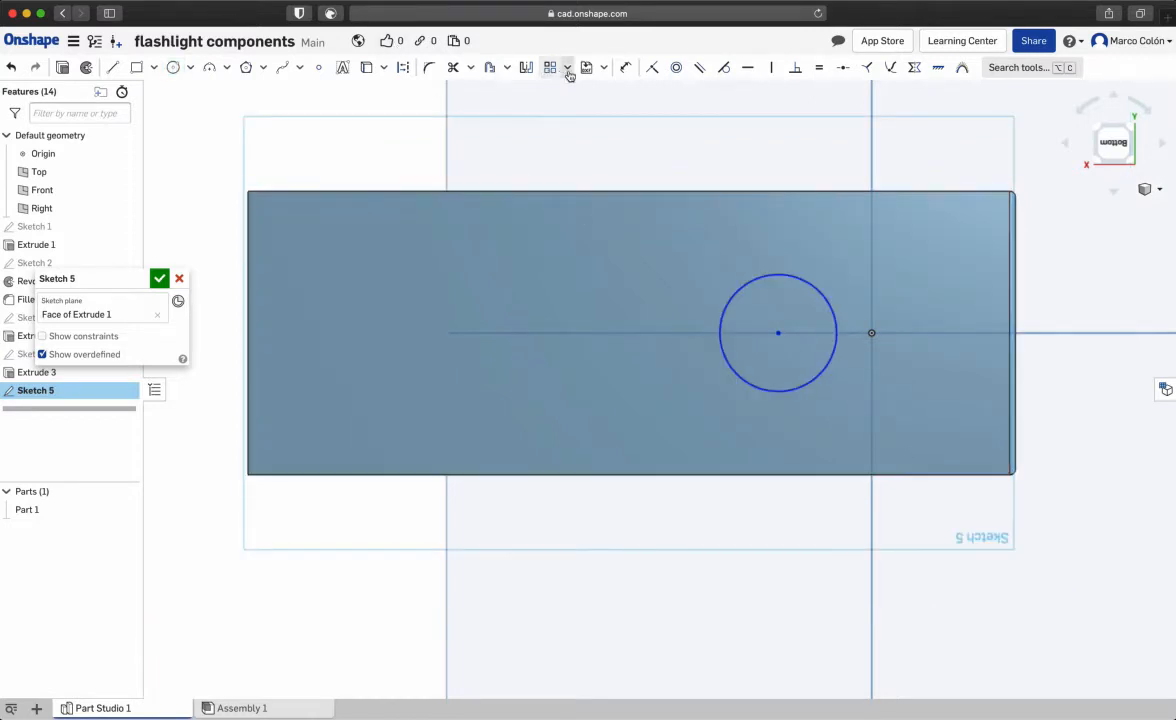
Set the circle's diameter to 11 mm and shift the circle slightly farther from the origin along the centreline.
left_click(625, 68)
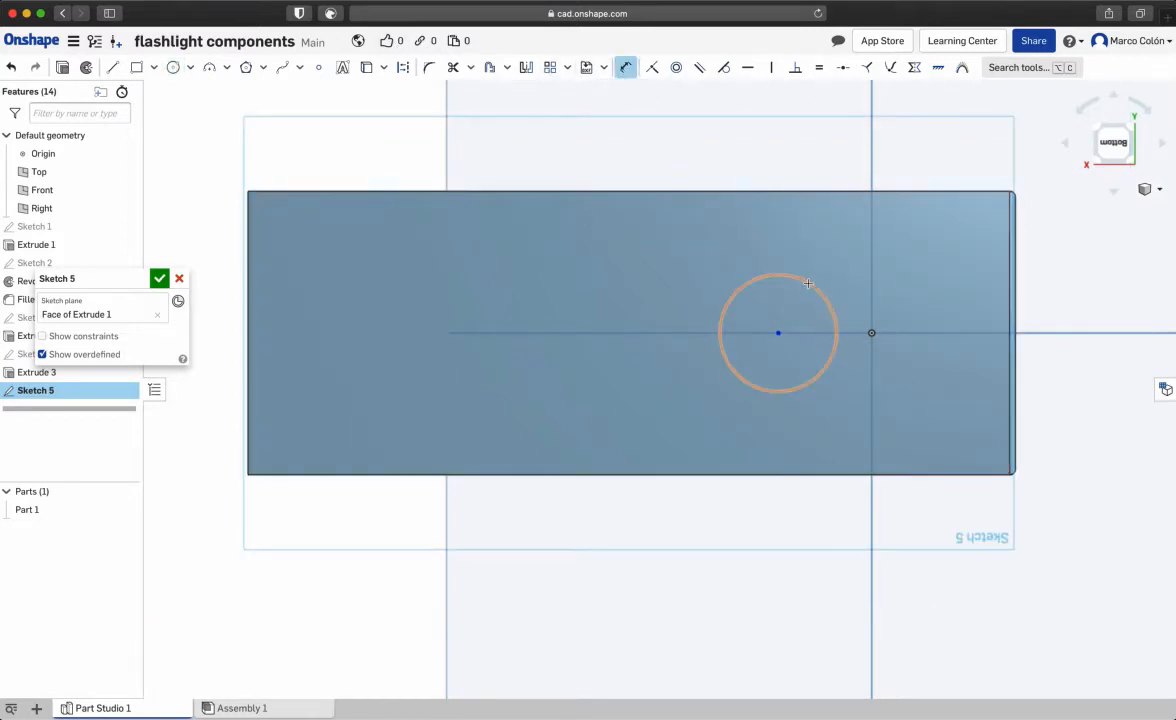
left_click(746, 286)
left_click(842, 238)
type("11")
key("Return")
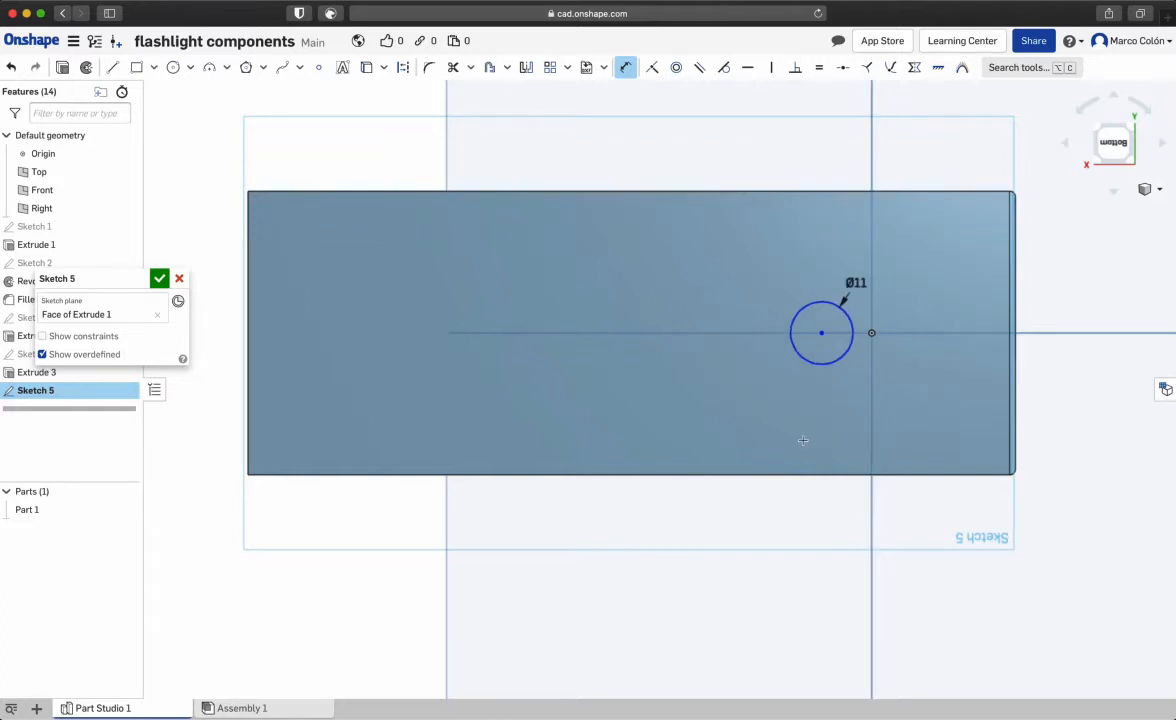
key("Escape")
left_click_drag(821, 336, 797, 335)
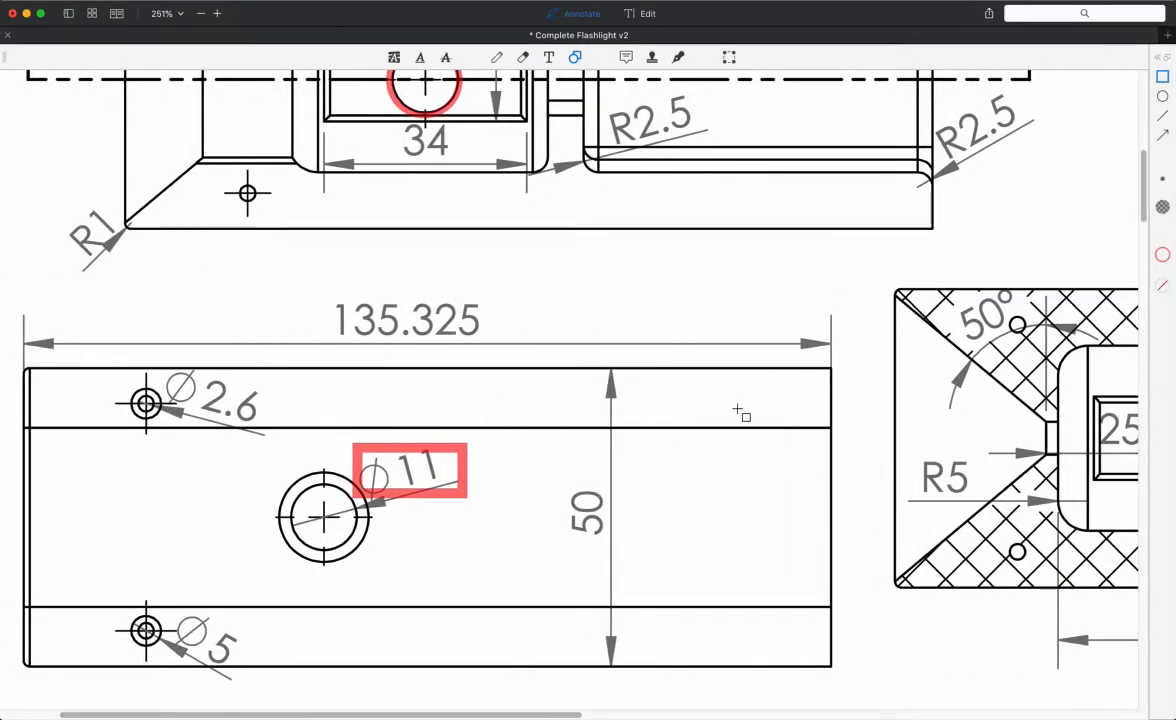
In the Complete Flashlight v2 PDF, undo the red rectangle around the Ø11 dimension and examine the hole's location dimension in Section B-B.
key("super+z")
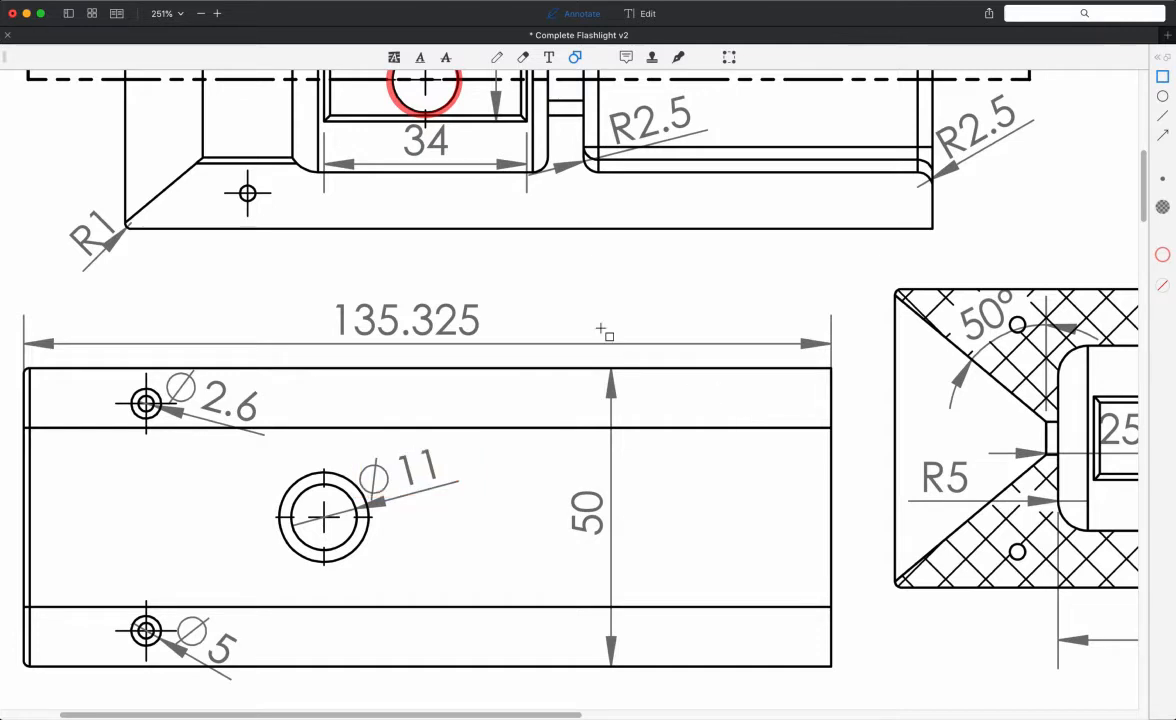
key("super+0")
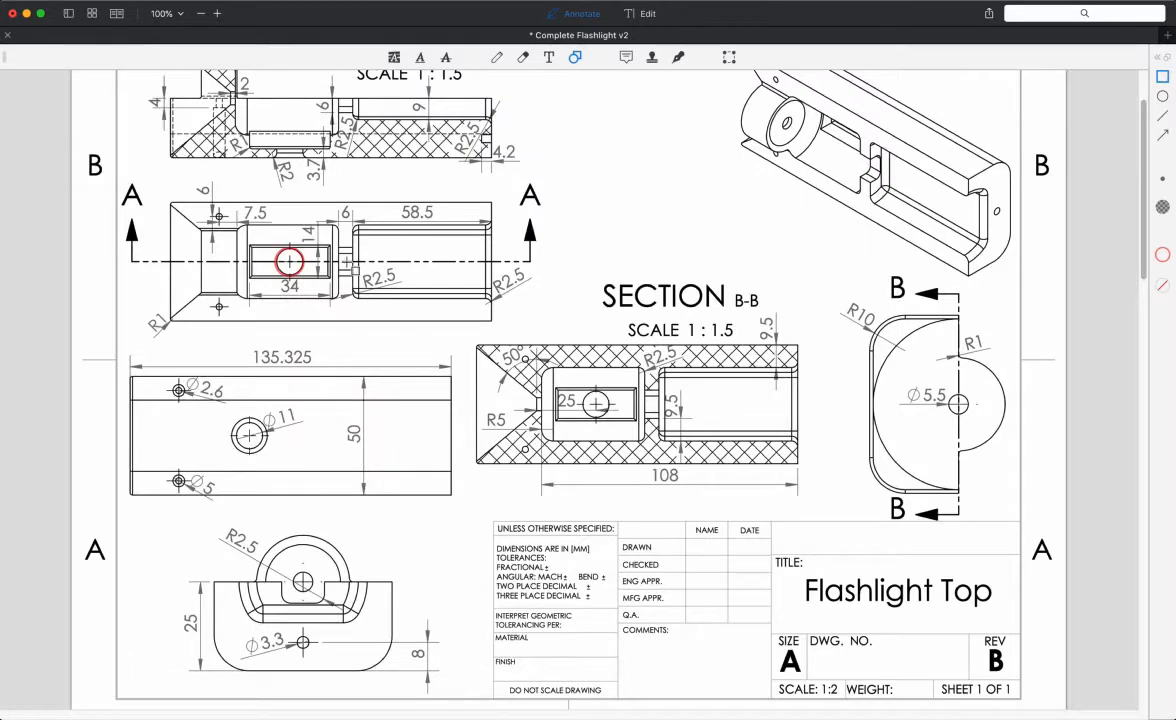
scroll(363, 350, "up", 2)
scroll(363, 350, "down", 3)
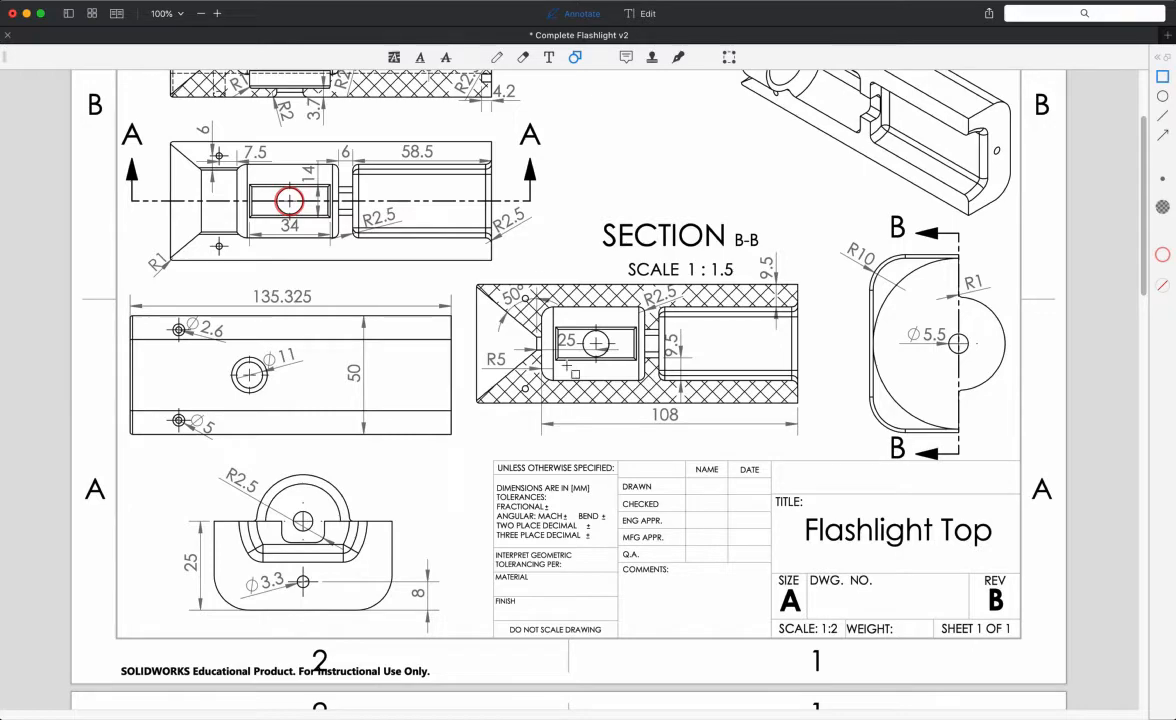
scroll(566, 366, "up", 5)
scroll(566, 370, "up", 3)
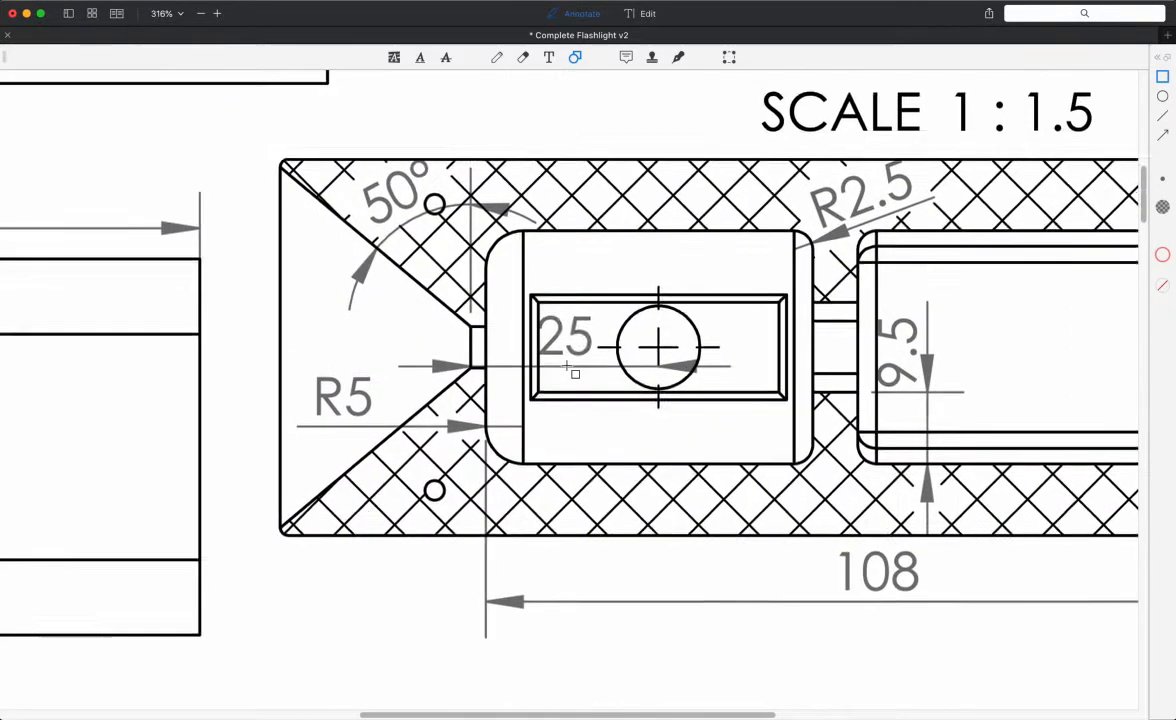
scroll(565, 365, "up", 3)
scroll(566, 366, "down", 2)
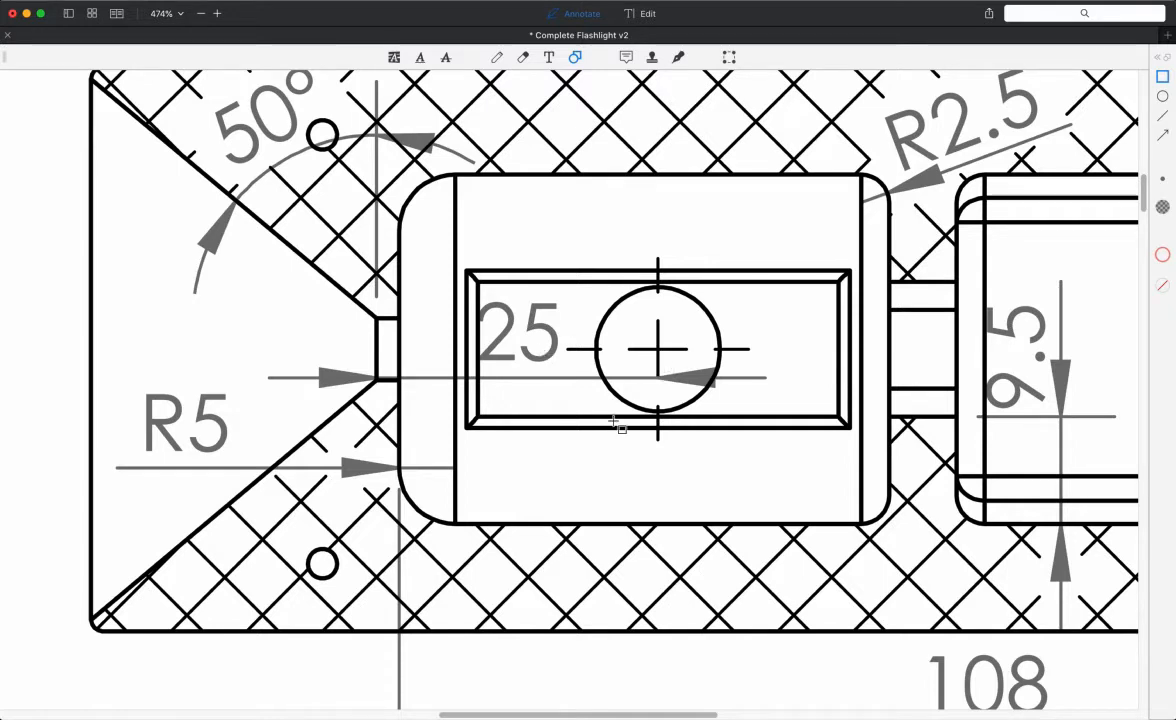
Compare the circle in the Onshape sketch with the hole's reference edge in the PDF's Section B-B, and return to Onshape.
key("ctrl+Right")
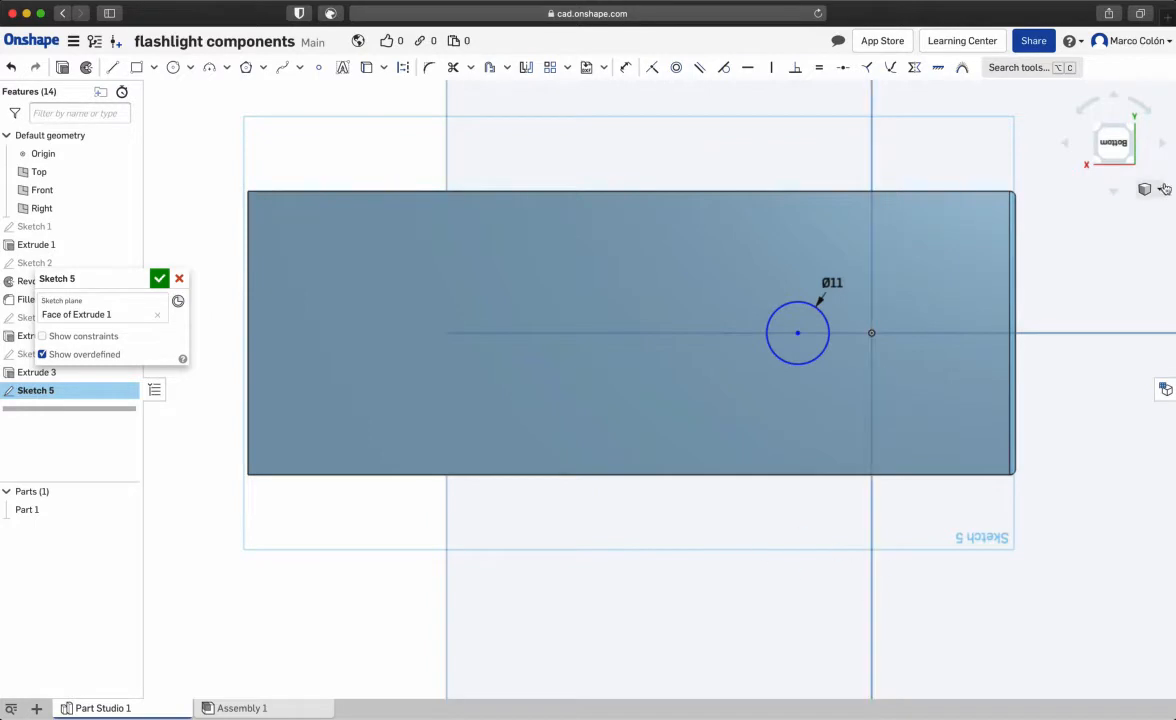
left_click(772, 345)
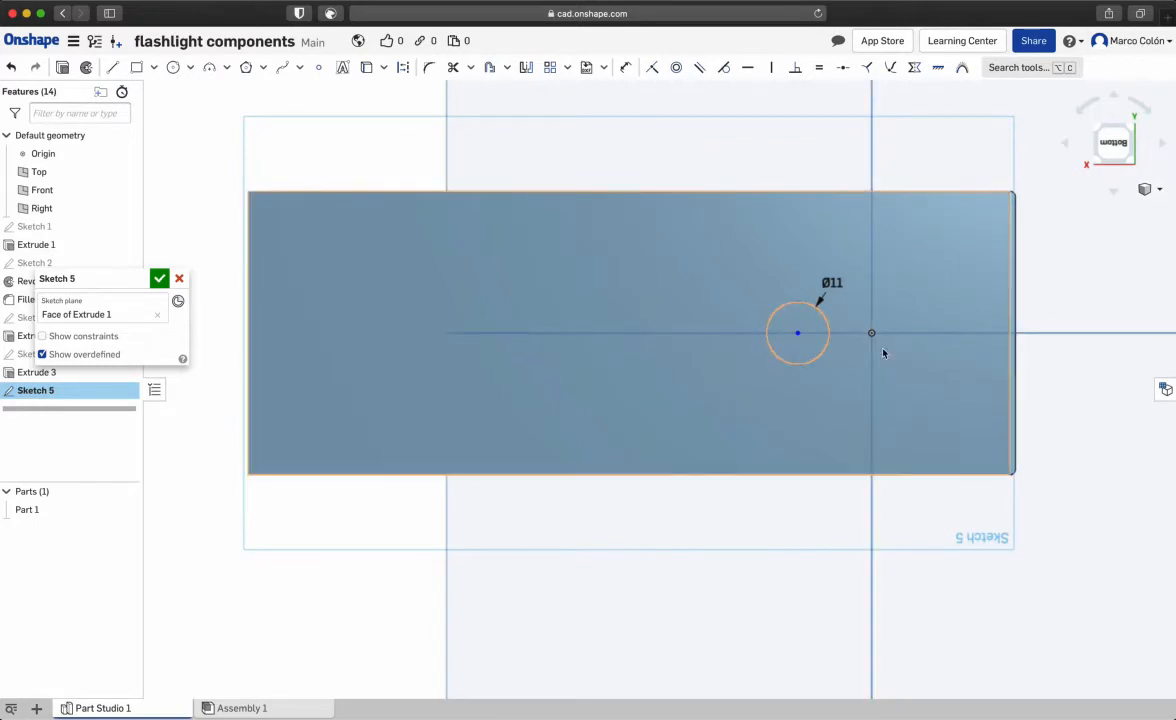
key("ctrl+Left")
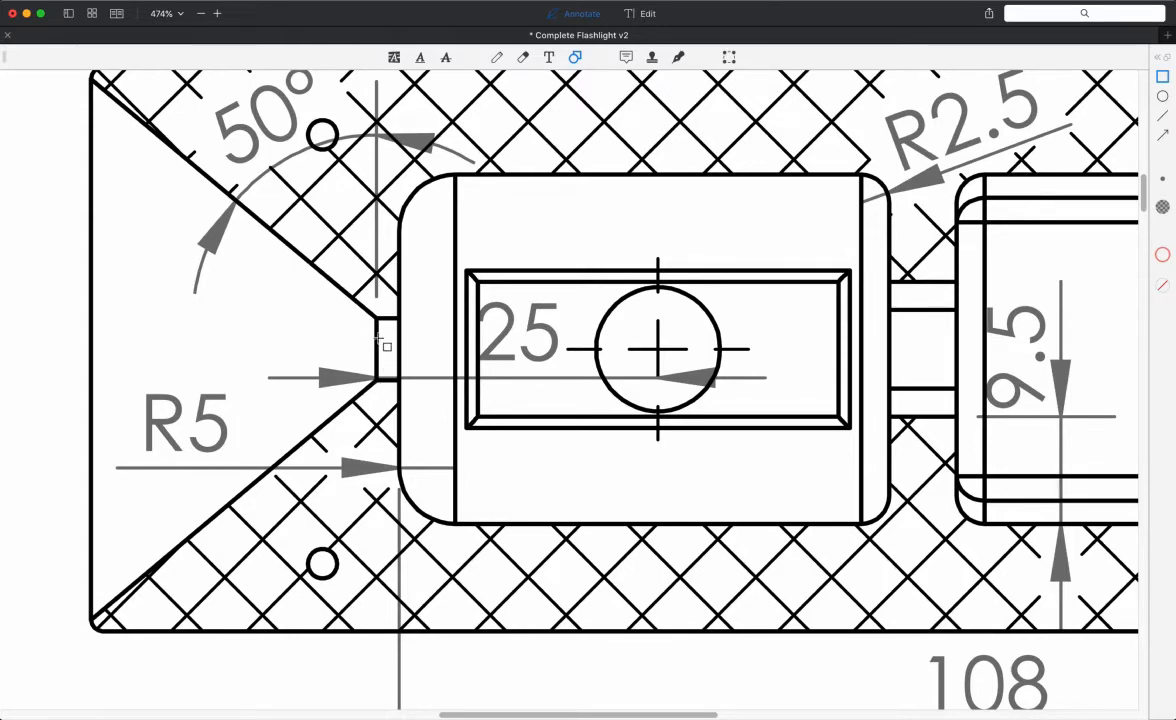
key("ctrl+Right")
key("ctrl+Right")
key("ctrl+Left")
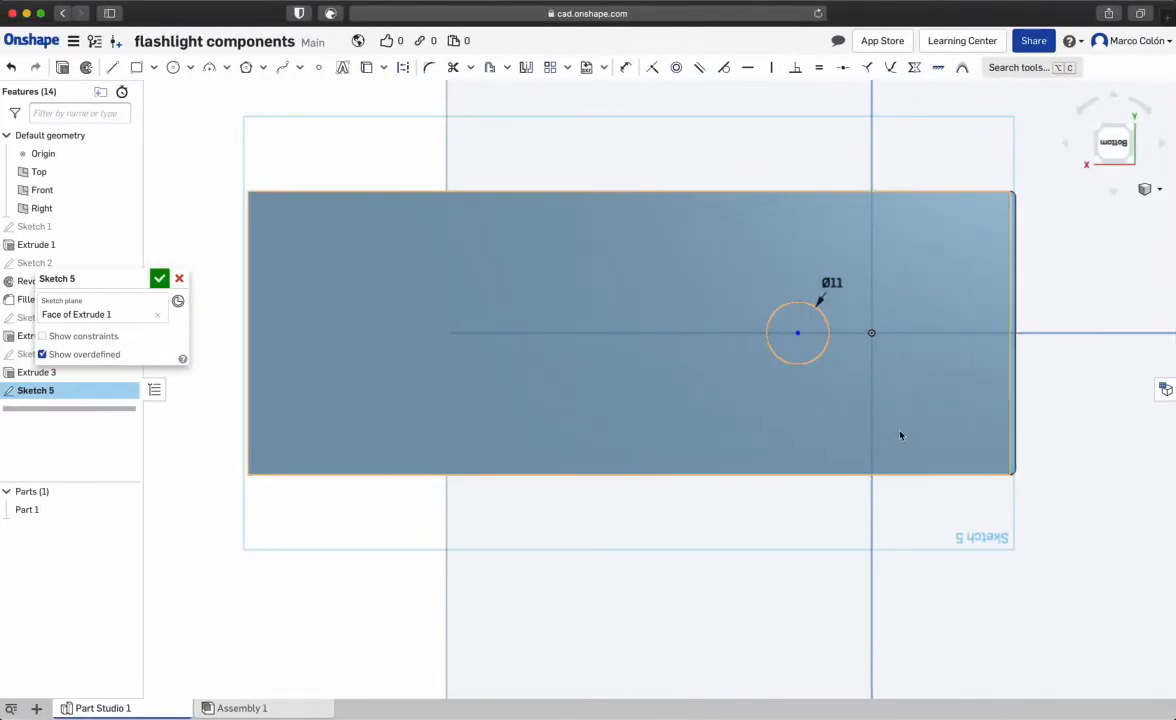
Dimension the circle's centre 25 mm from the origin at the narrow end of the conical cavity.
left_click_drag(1022, 566, 1004, 530)
middle_click_drag(1114, 524, 1014, 483)
right_click_drag(868, 585, 701, 454)
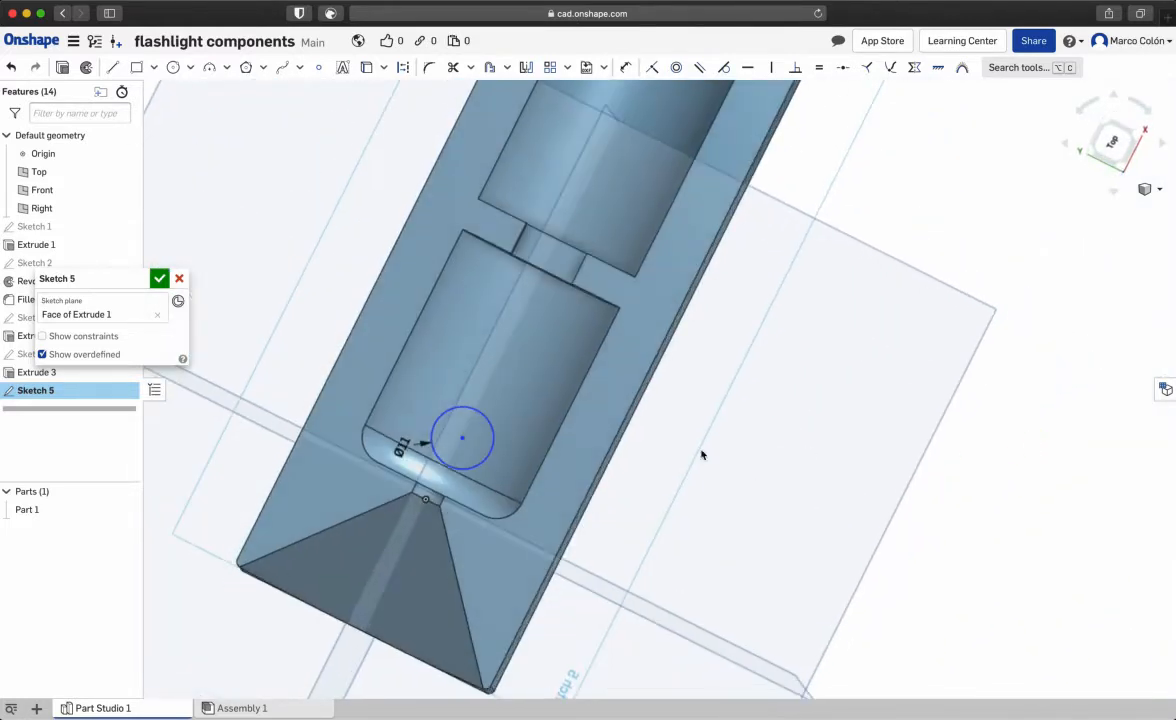
right_click(608, 411)
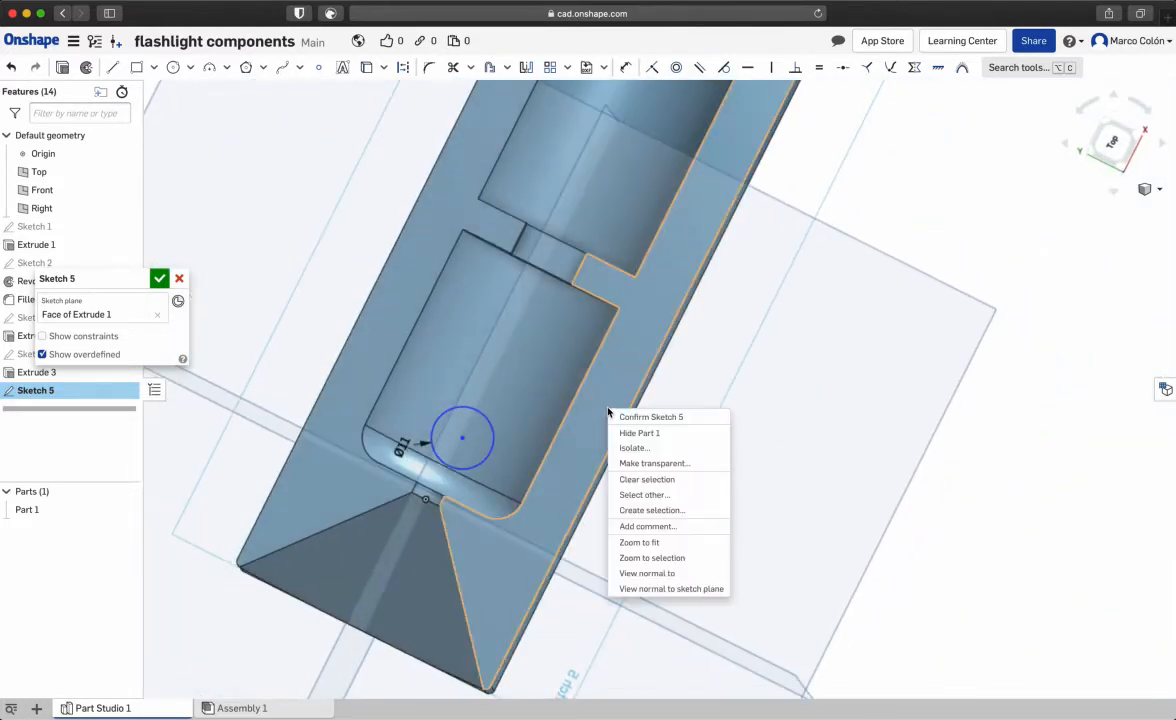
left_click(695, 590)
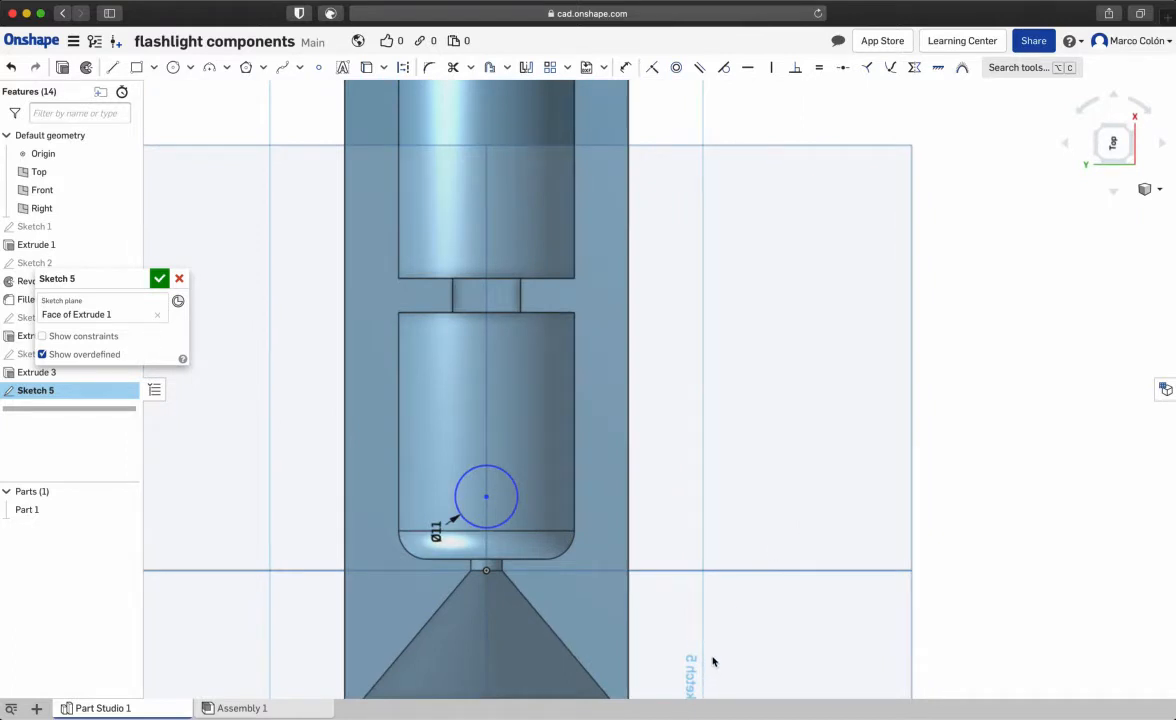
middle_click_drag(723, 616, 743, 381)
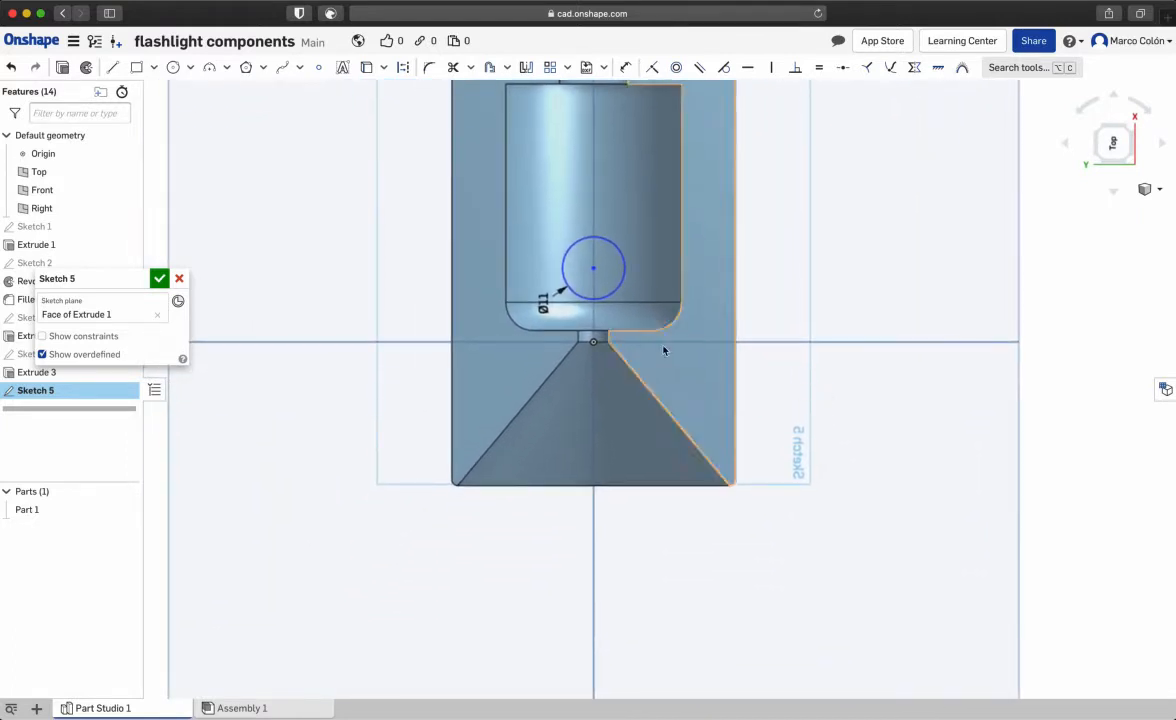
scroll(598, 331, "up", 4)
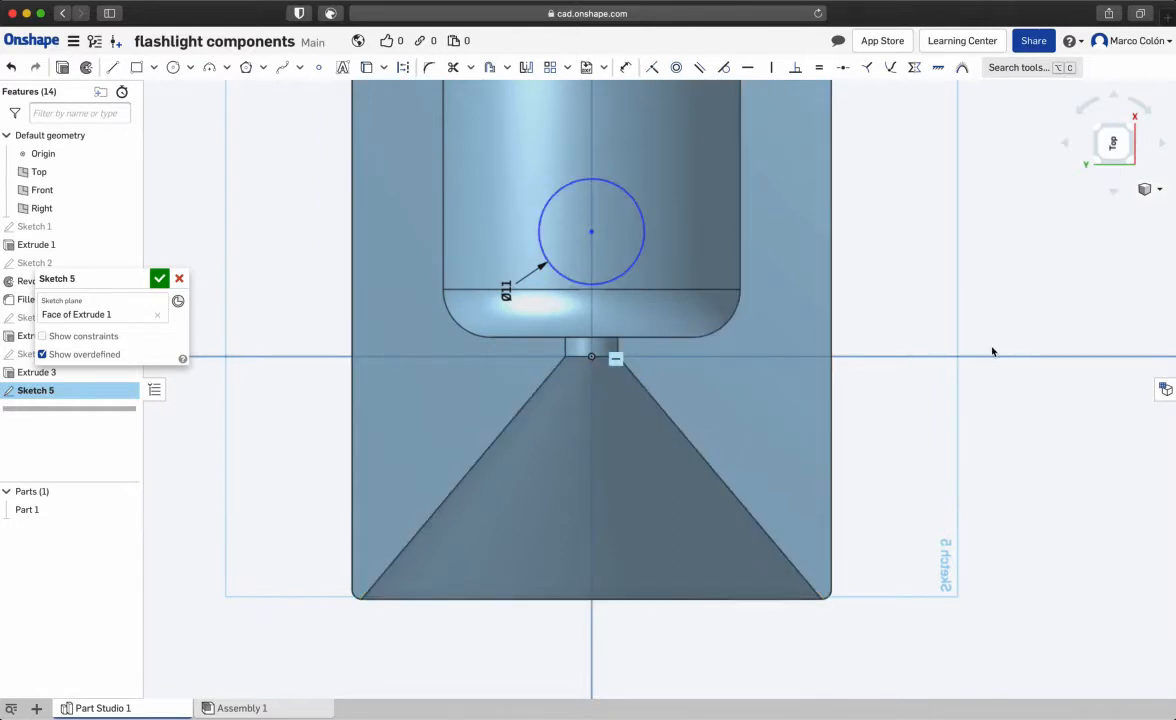
key("u")
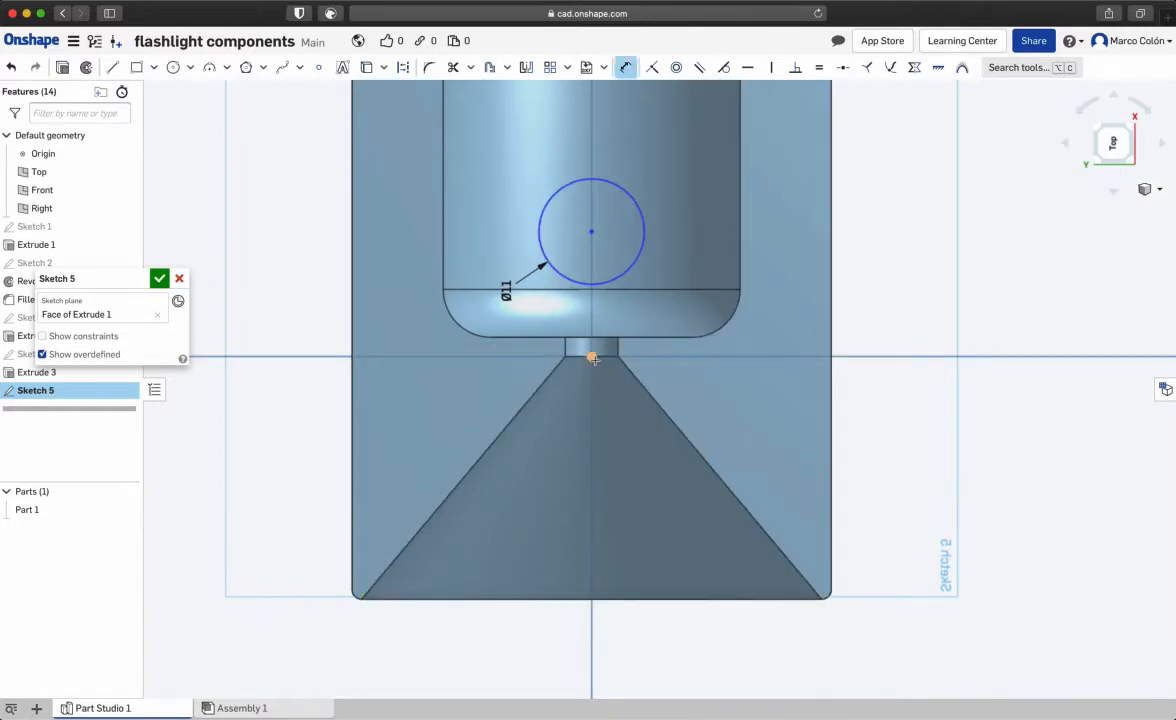
left_click(591, 231)
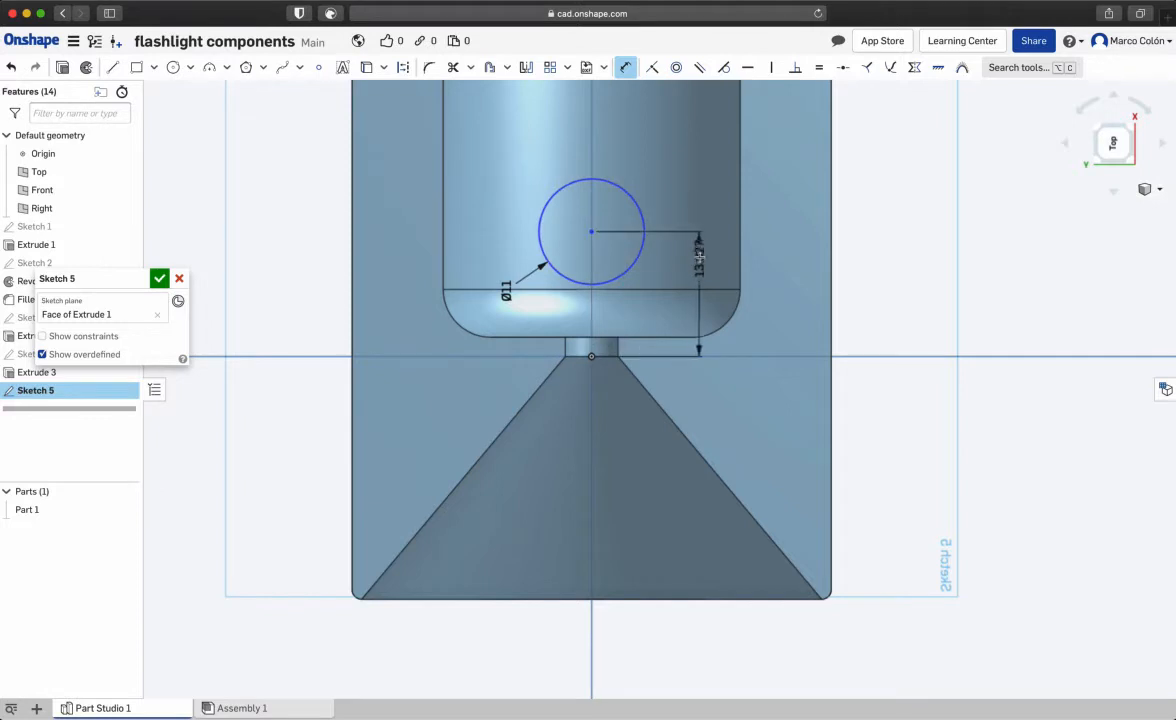
left_click(697, 267)
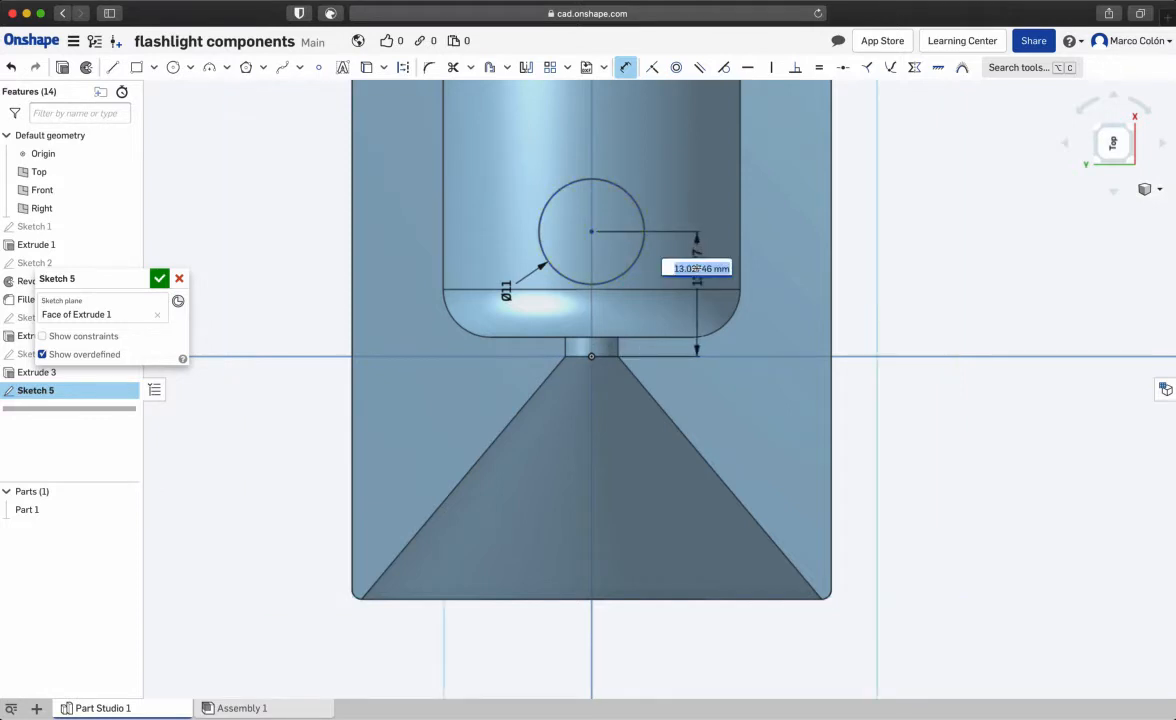
type("25")
key("Return")
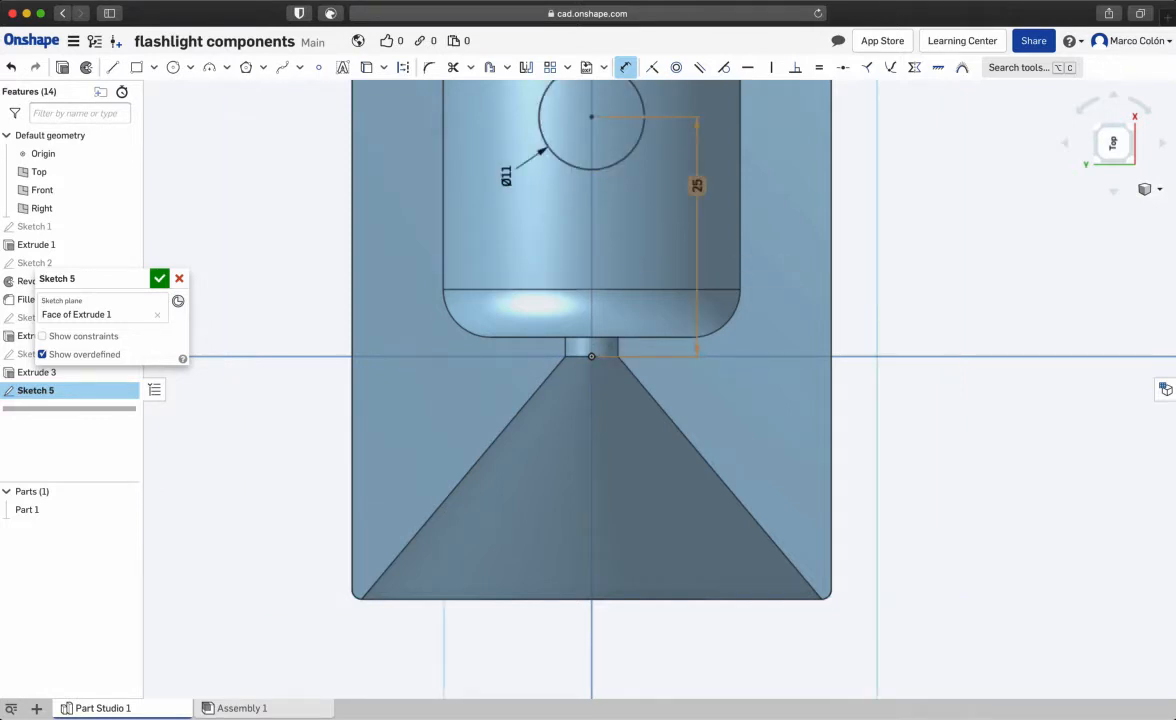
scroll(868, 202, "down", 1)
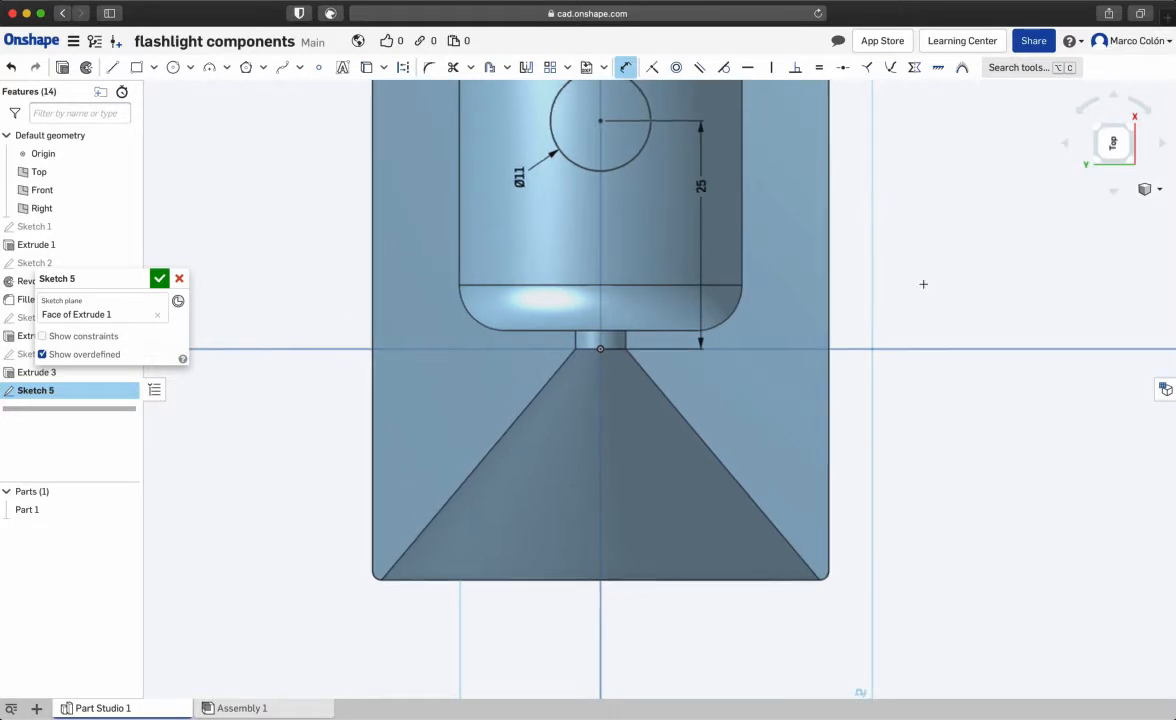
key("Escape")
Start an Extrude of the Ø11 circle region as a Remove cut through the body towards the cavity.
scroll(887, 276, "down", 5)
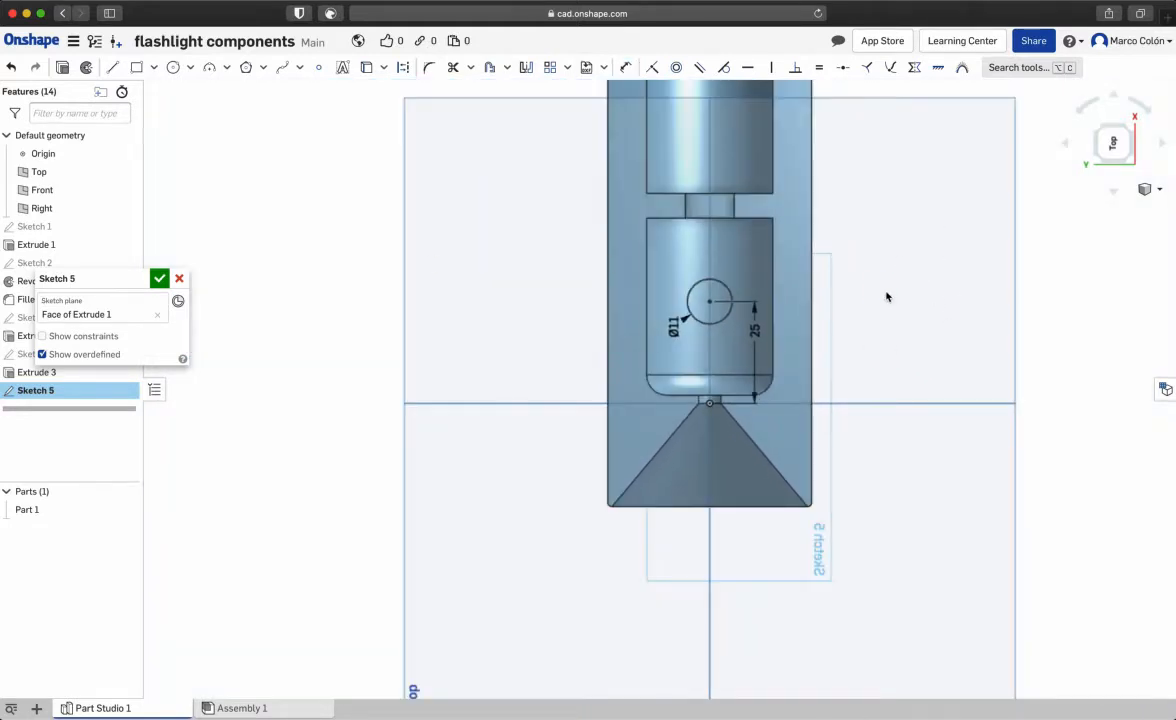
mouse_move(886, 296)
right_mouse_down()
mouse_move(835, 289)
mouse_move(769, 304)
mouse_move(864, 291)
right_mouse_up()
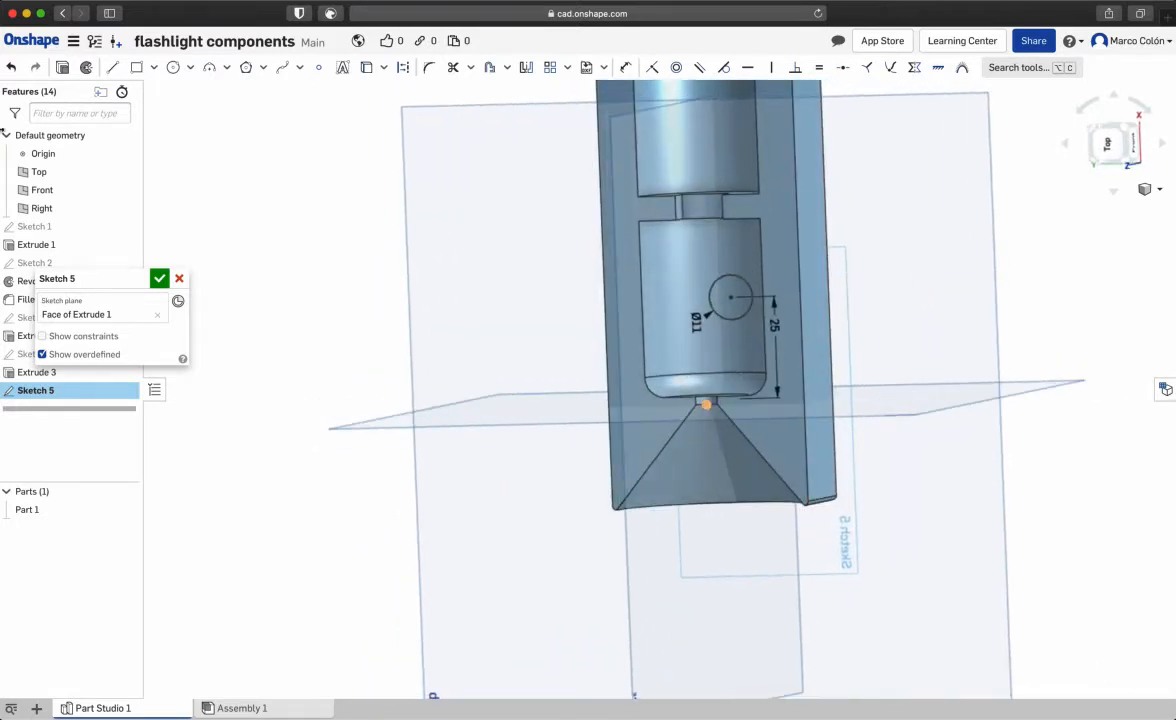
left_click(62, 67)
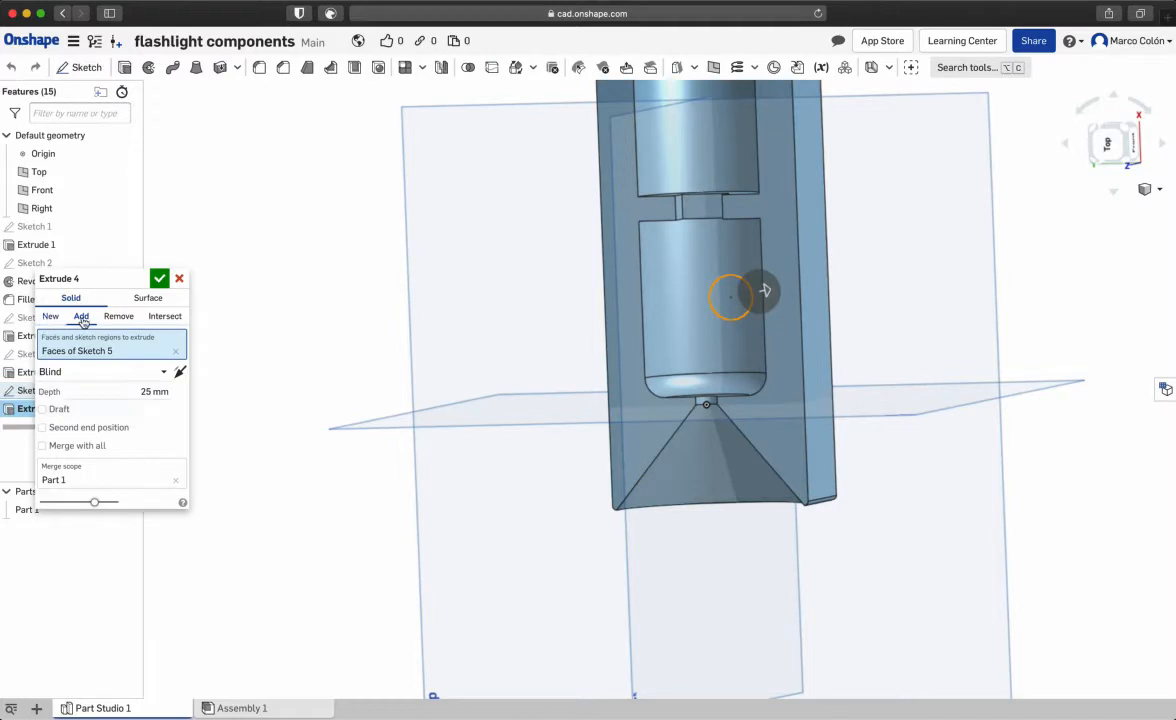
left_click(117, 316)
right_click_drag(477, 217, 519, 248)
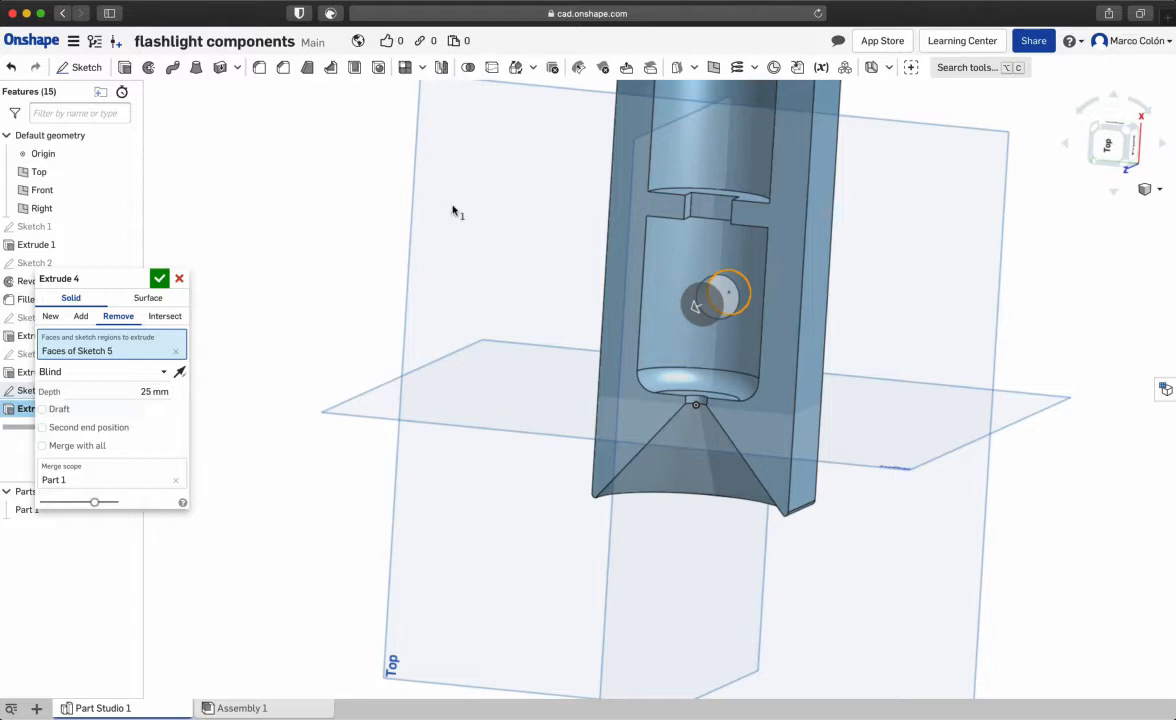
right_click_drag(543, 349, 627, 322)
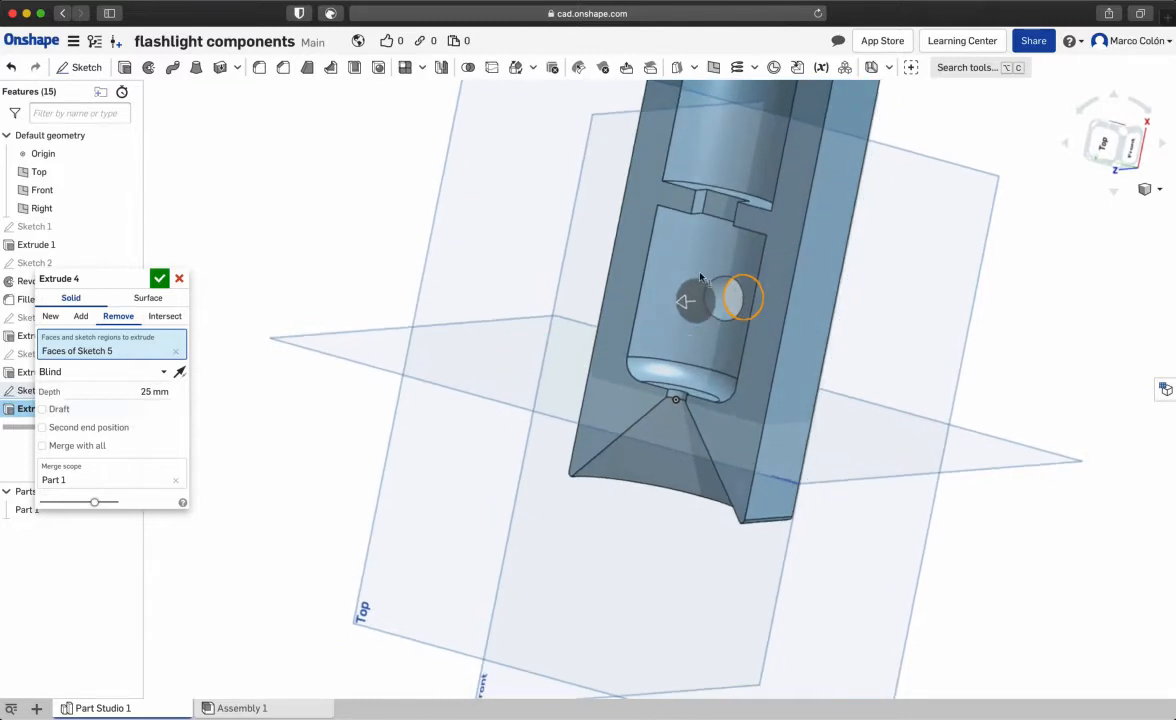
mouse_move(528, 322)
right_mouse_down()
mouse_move(491, 278)
mouse_move(517, 309)
mouse_move(499, 320)
mouse_move(520, 340)
right_mouse_up()
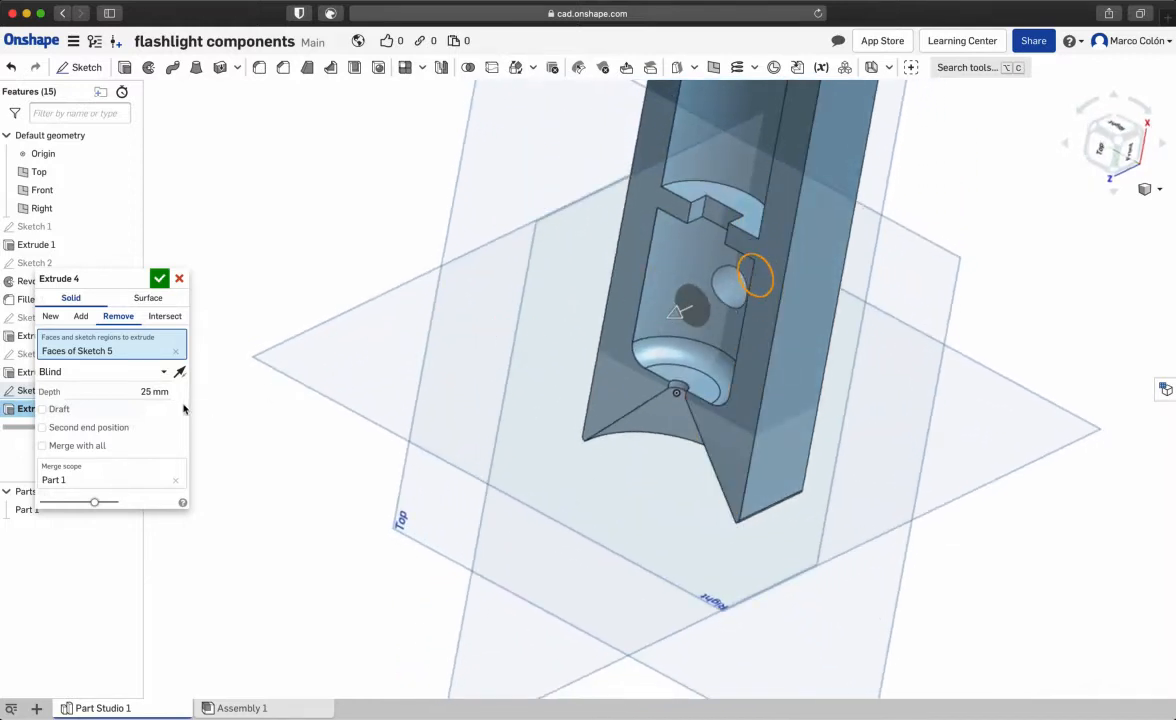
Set the cut's end condition to Up to next and accept the extrude.
left_click(130, 371)
left_click(110, 430)
right_click_drag(620, 476, 699, 386)
mouse_move(565, 444)
right_mouse_down()
mouse_move(538, 446)
mouse_move(499, 412)
mouse_move(478, 420)
mouse_move(499, 475)
mouse_move(559, 480)
mouse_move(528, 472)
mouse_move(505, 408)
mouse_move(577, 433)
mouse_move(582, 455)
right_mouse_up()
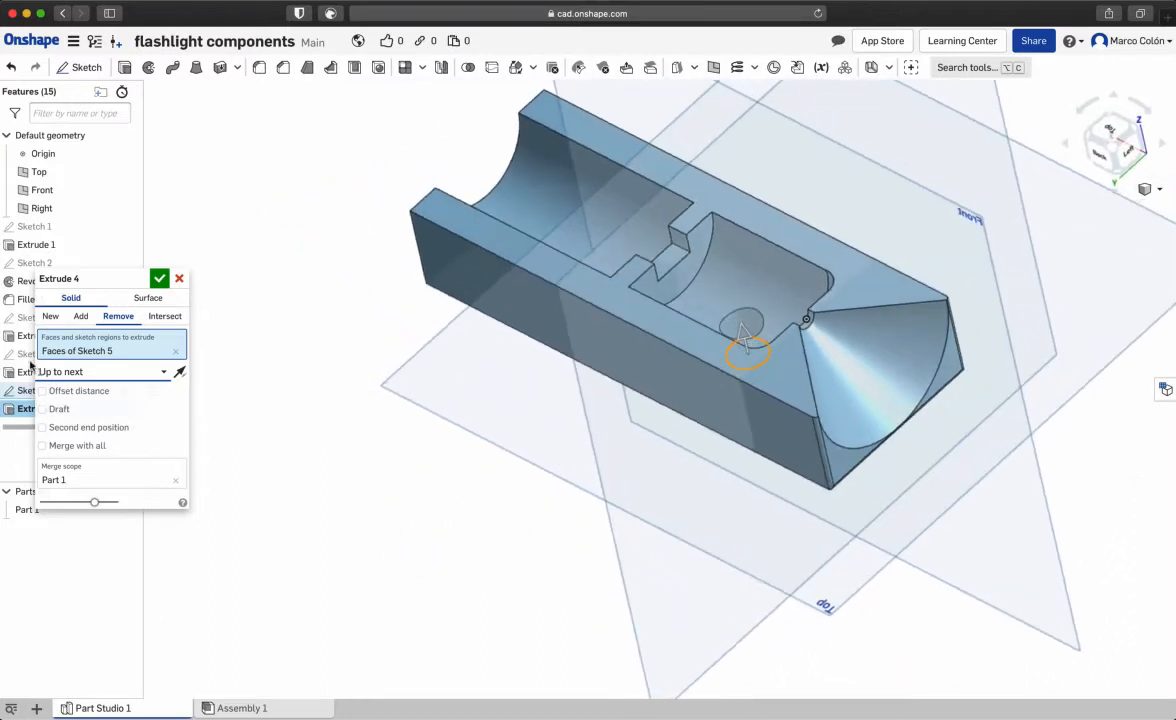
left_click(156, 280)
left_click(157, 281)
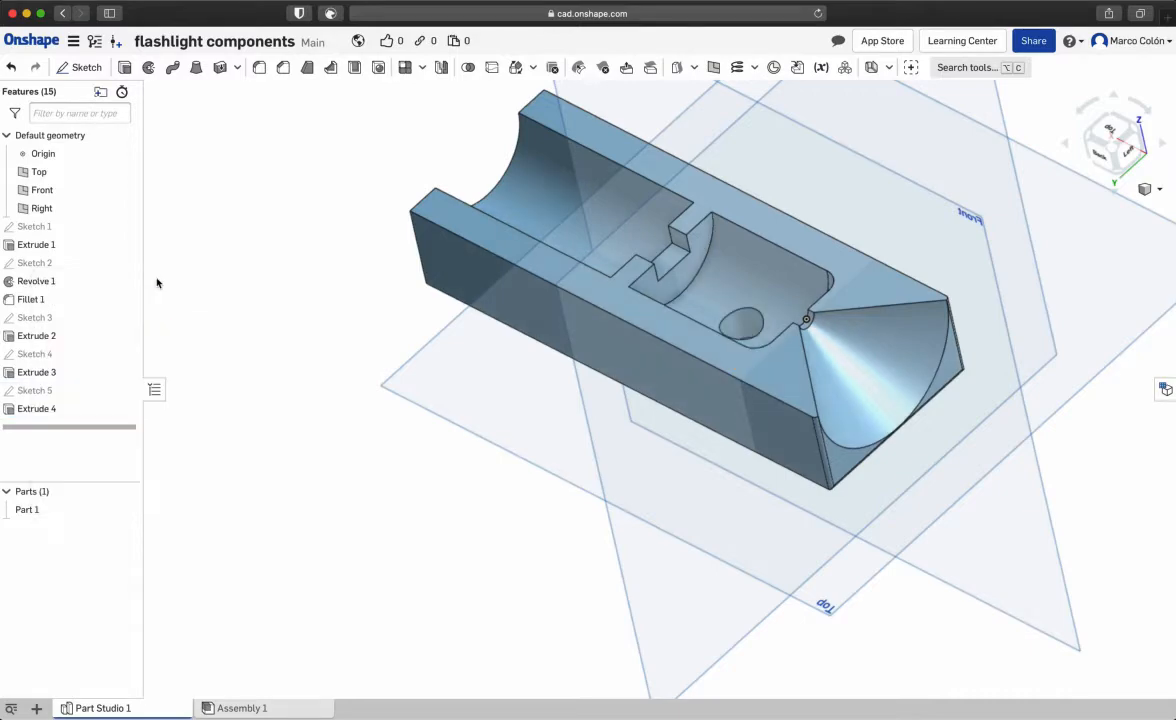
Switch to the Complete Flashlight v2 PDF and examine the hole and its surrounding pocket in the outer-face view and Section B-B.
right_click_drag(717, 465, 585, 440)
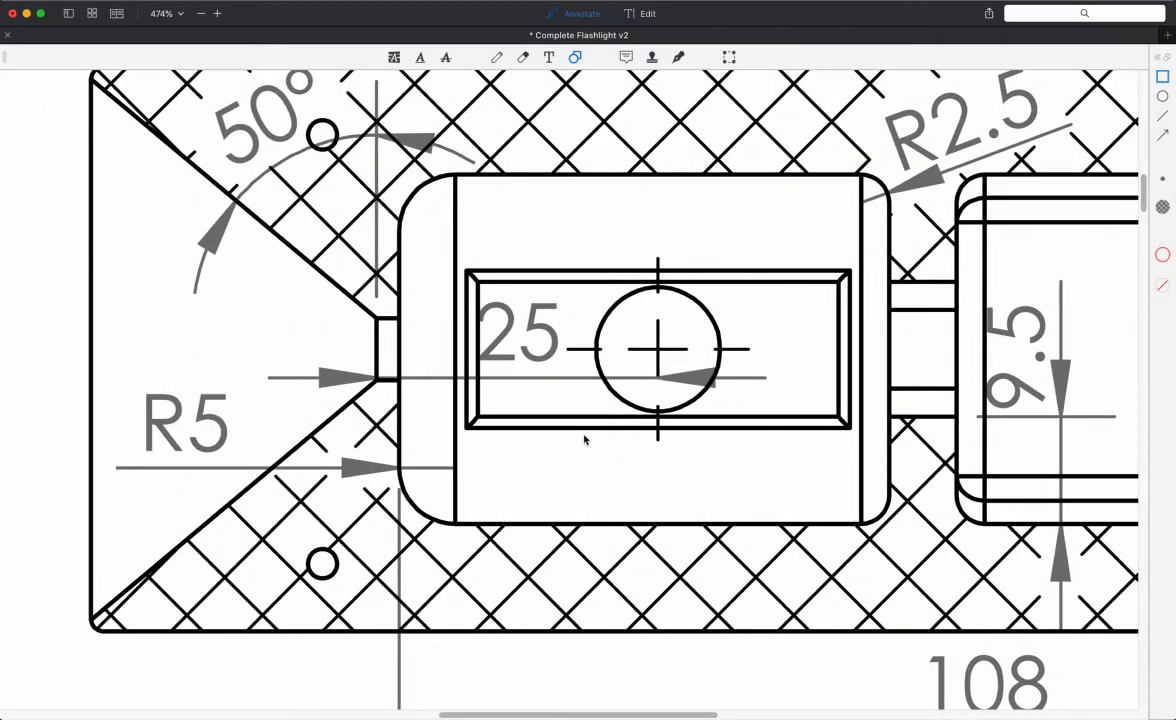
key("super+0")
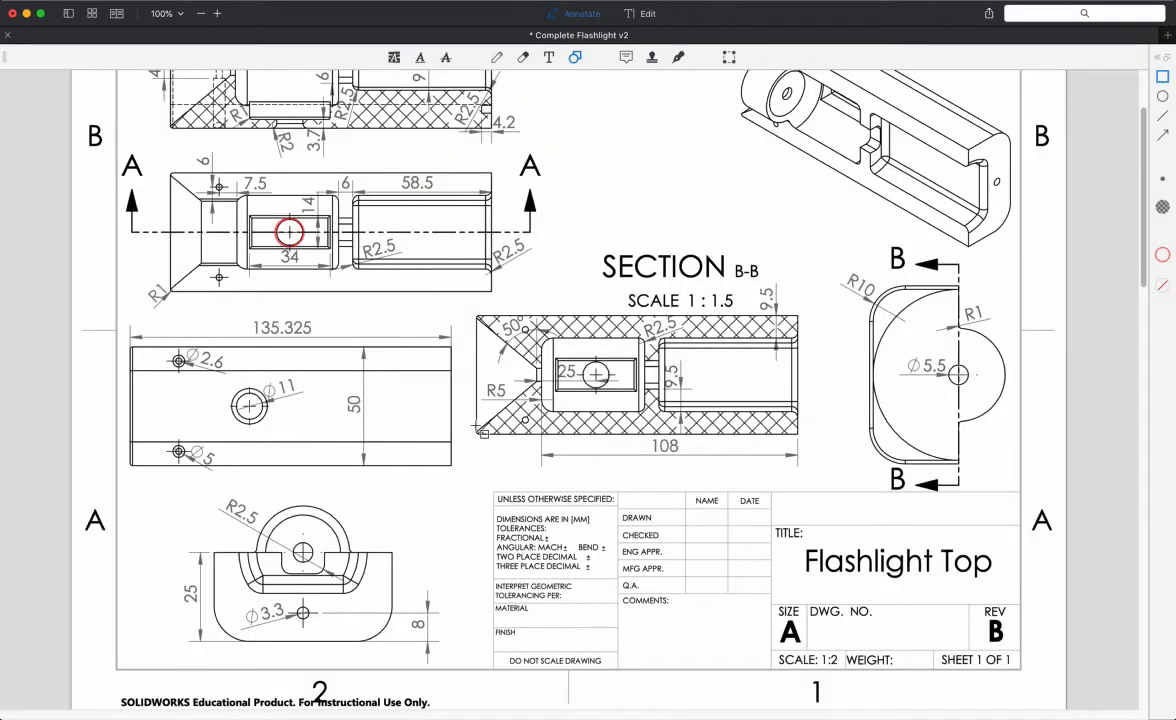
scroll(478, 430, "down", 3)
scroll(478, 430, "up", 6)
scroll(476, 429, "down", 5)
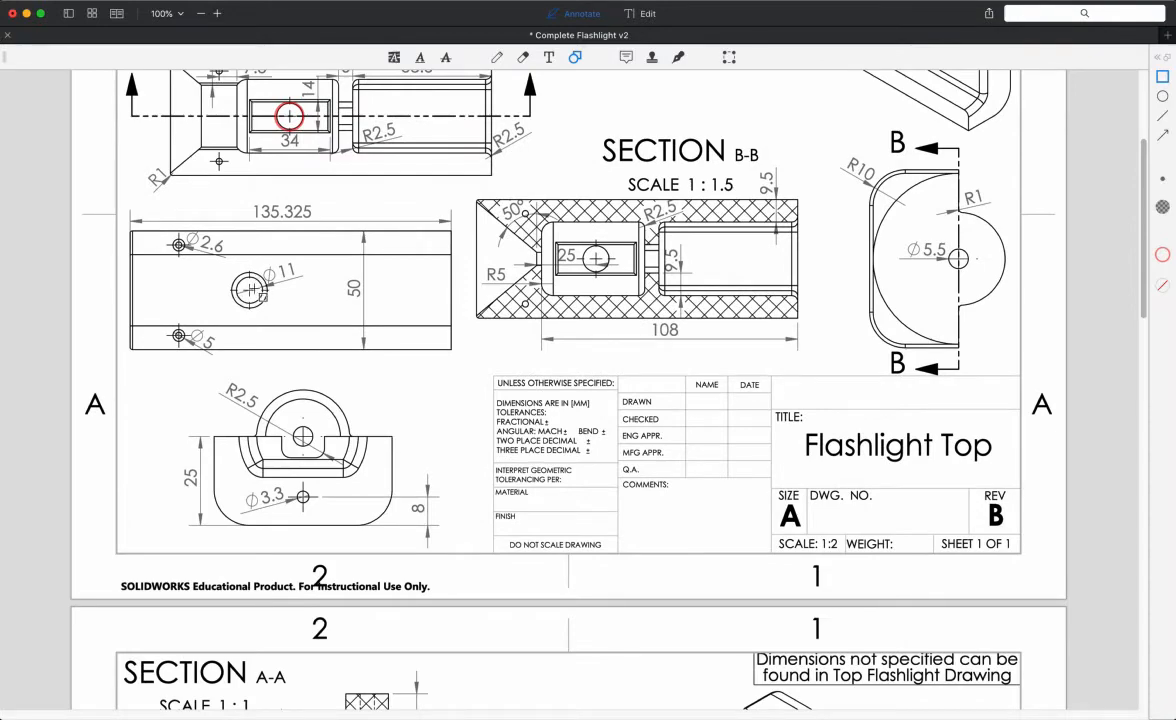
scroll(247, 298, "up", 5, "ctrl")
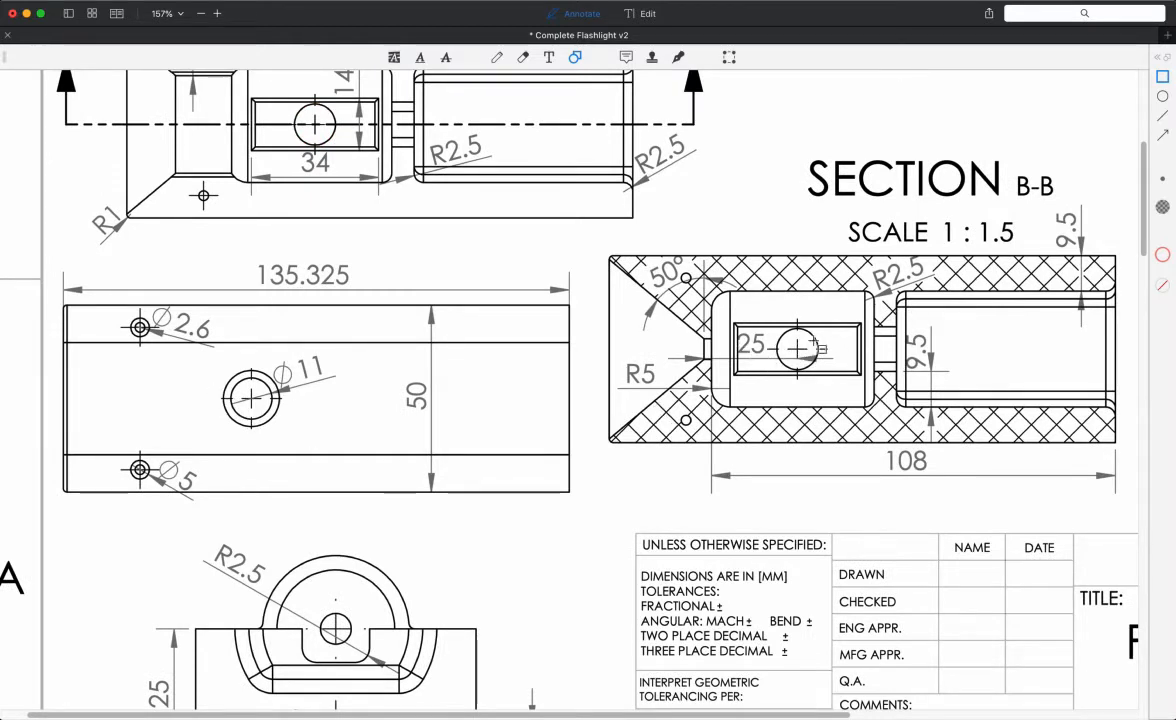
Examine the edge of the Ø11 hole and its radius callout in Section A-A of the drawing.
scroll(383, 277, "up", 1)
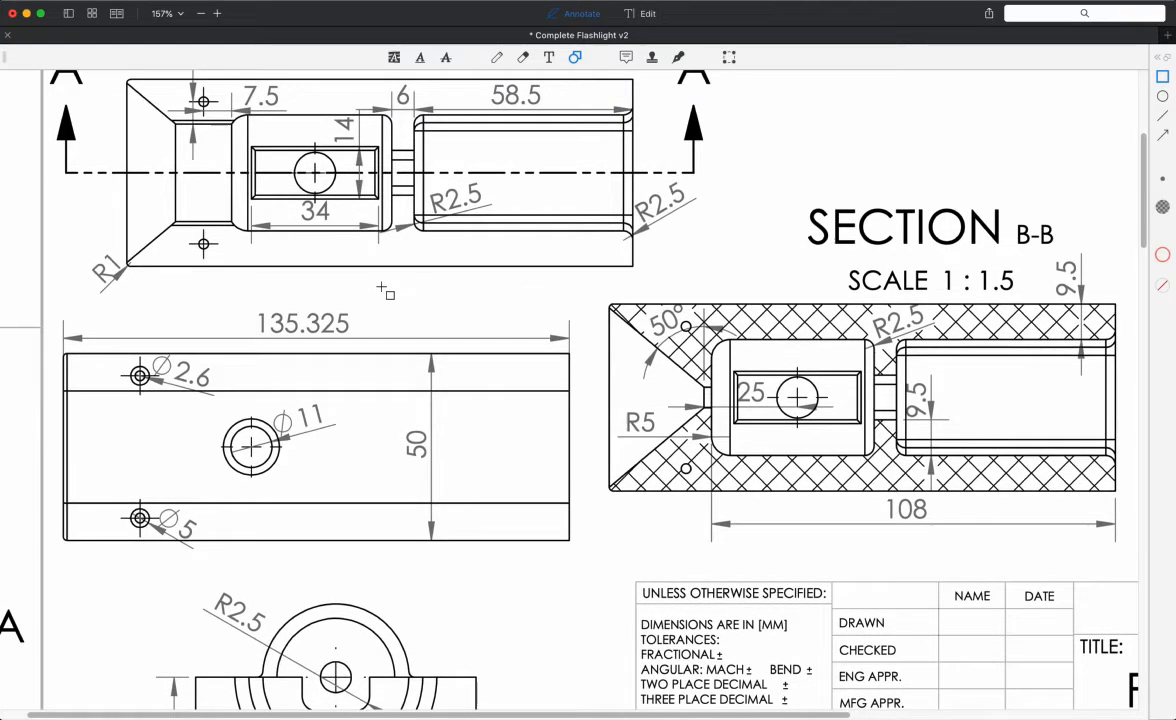
scroll(530, 390, "down", 4, "ctrl")
scroll(558, 411, "up", 2)
scroll(560, 411, "up", 3)
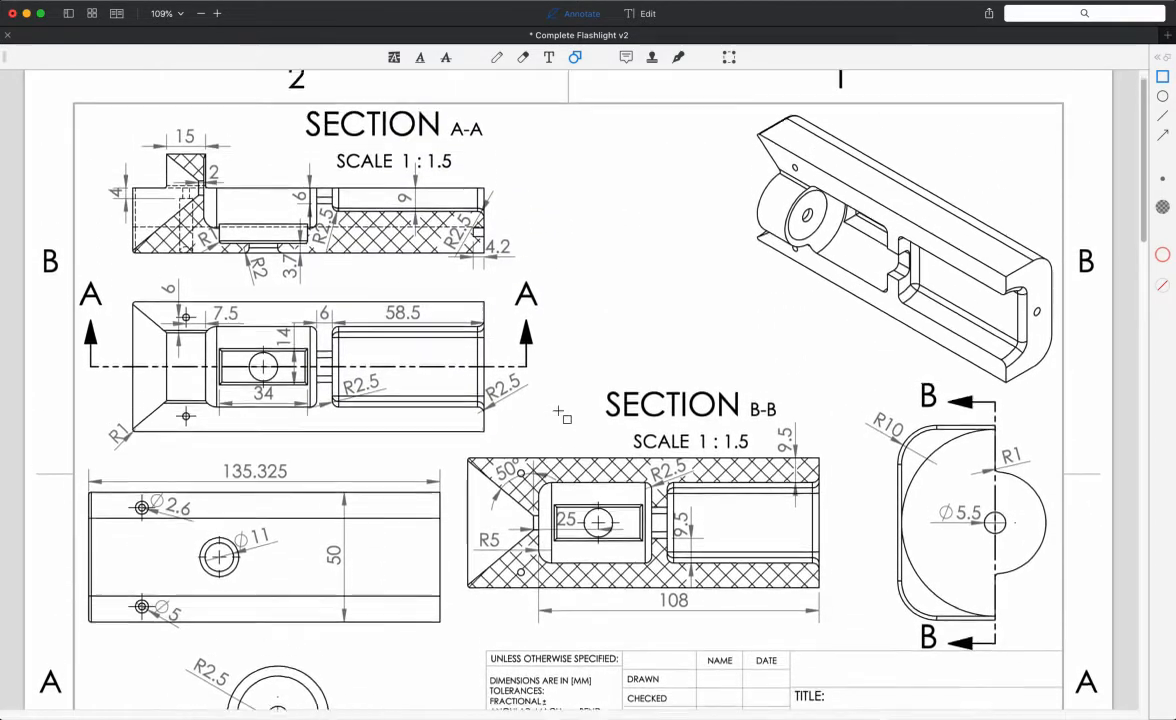
scroll(270, 296, "up", 10, "ctrl")
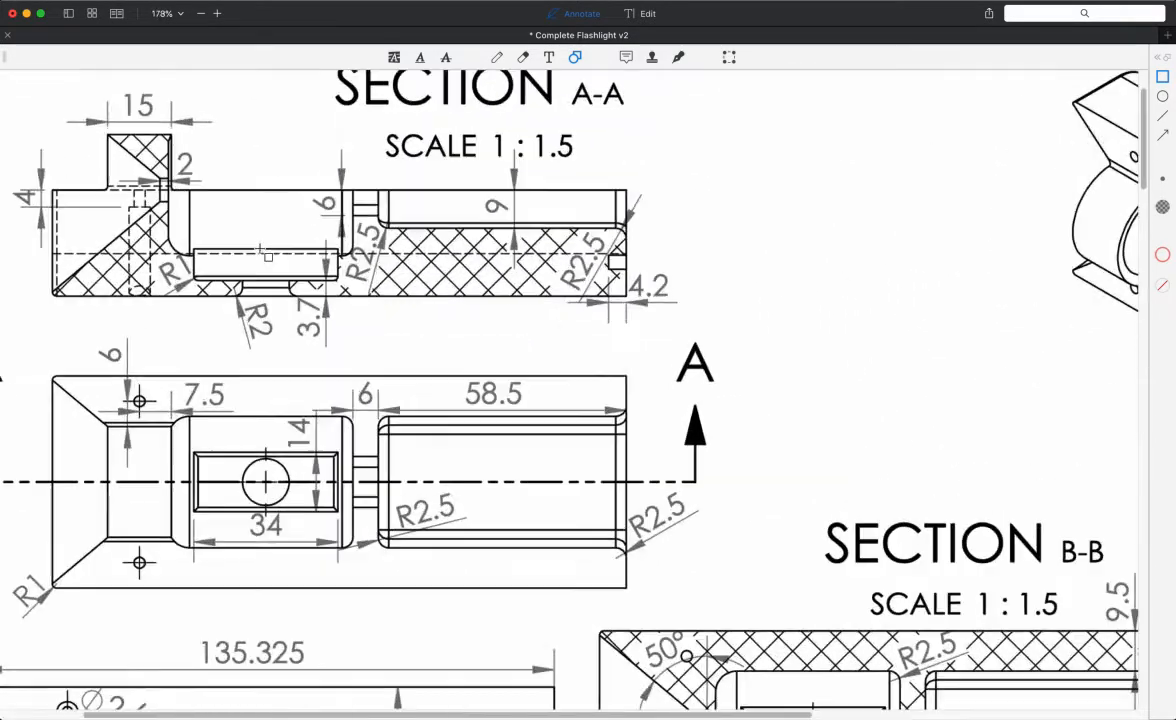
scroll(331, 441, "left", 2)
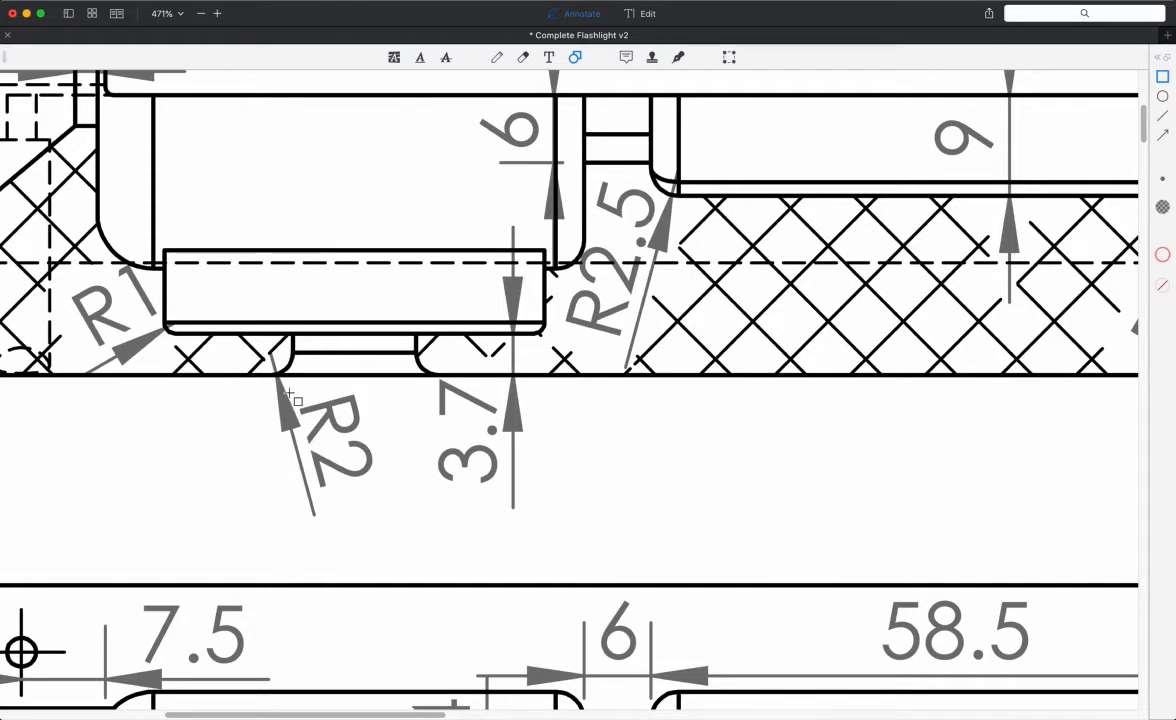
Switch to Onshape and fillet the Ø11 hole's edge on the body's outer flat face with a 2 mm radius.
key("super+Tab")
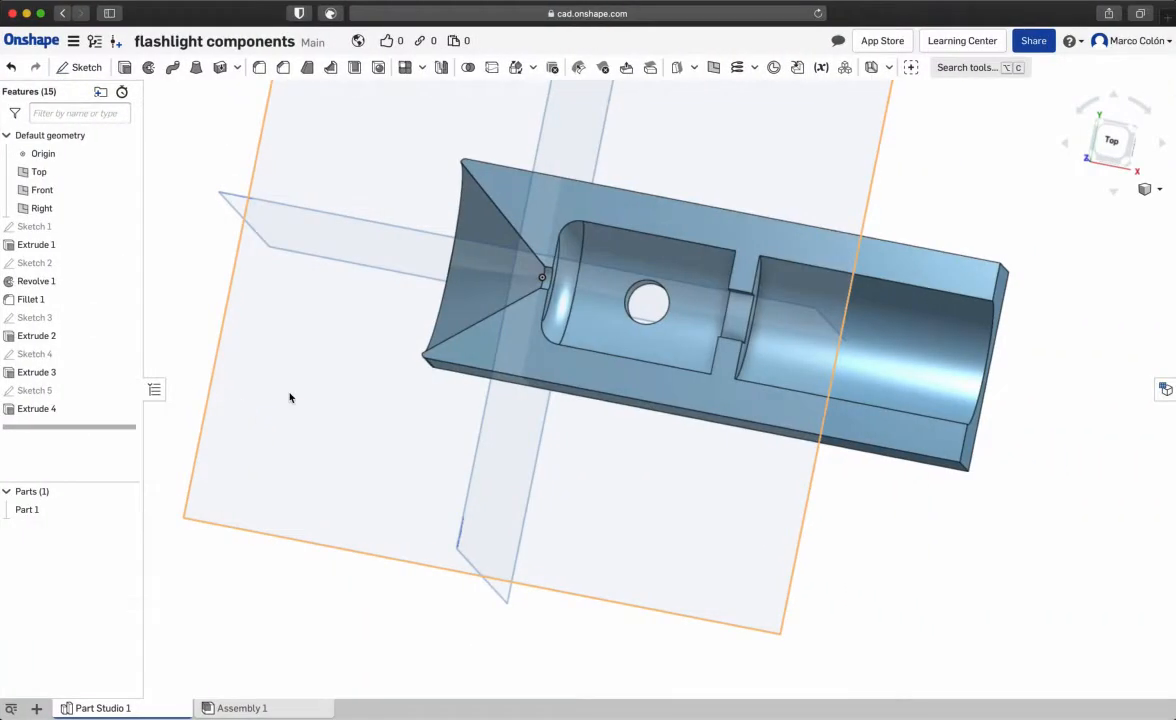
right_click_drag(770, 330, 926, 409)
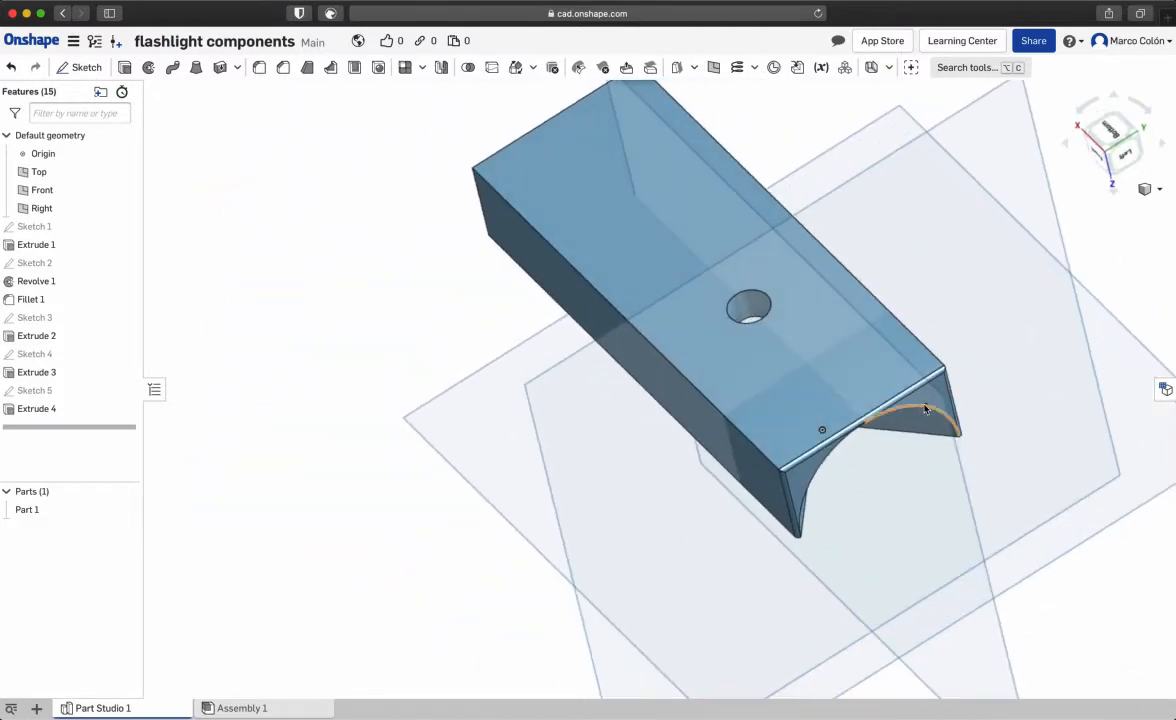
left_click(259, 67)
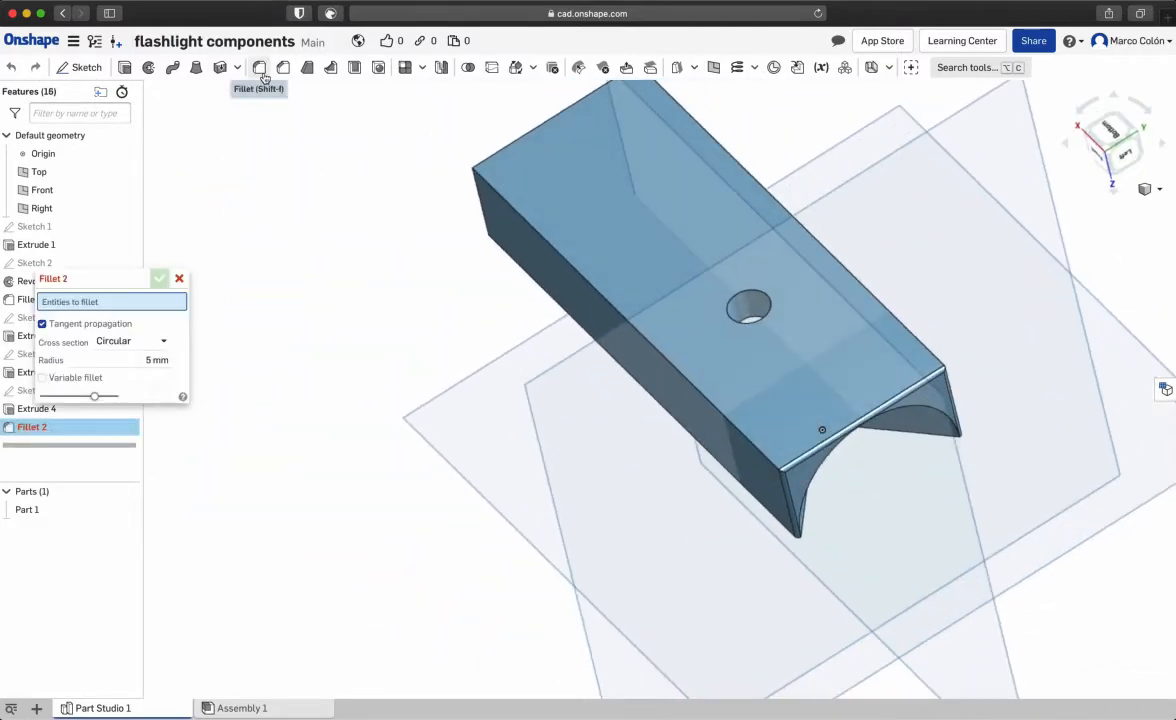
left_click(768, 305)
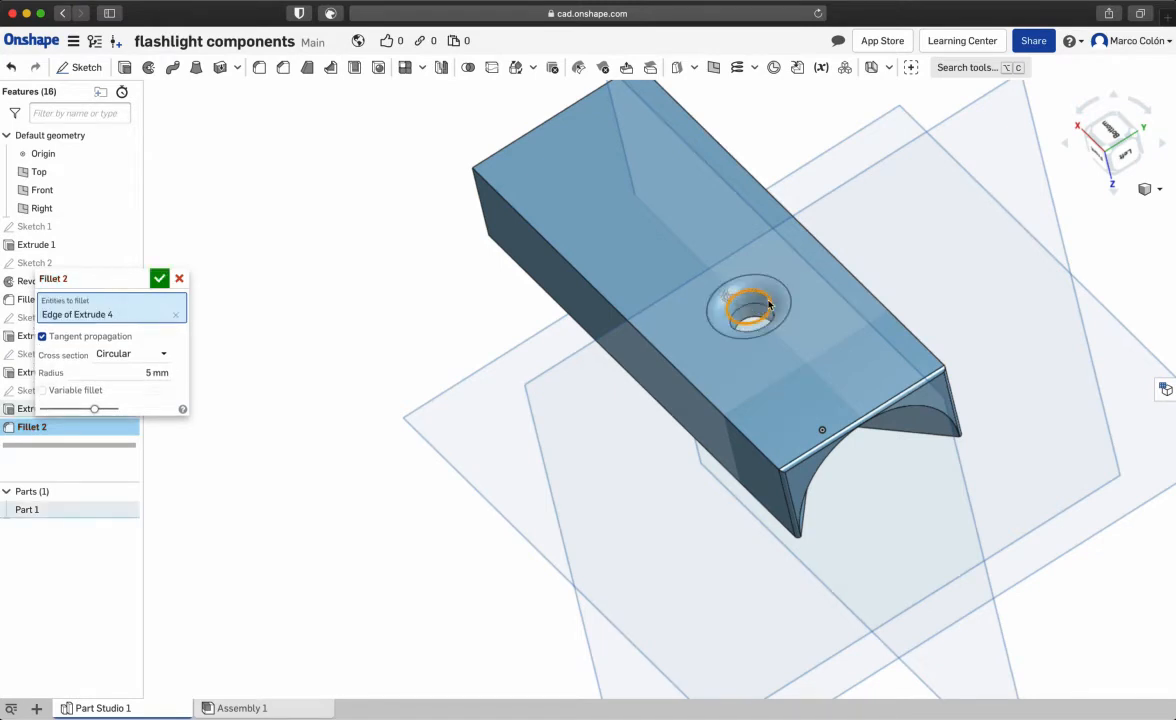
left_click(143, 371)
type("2")
key("Return")
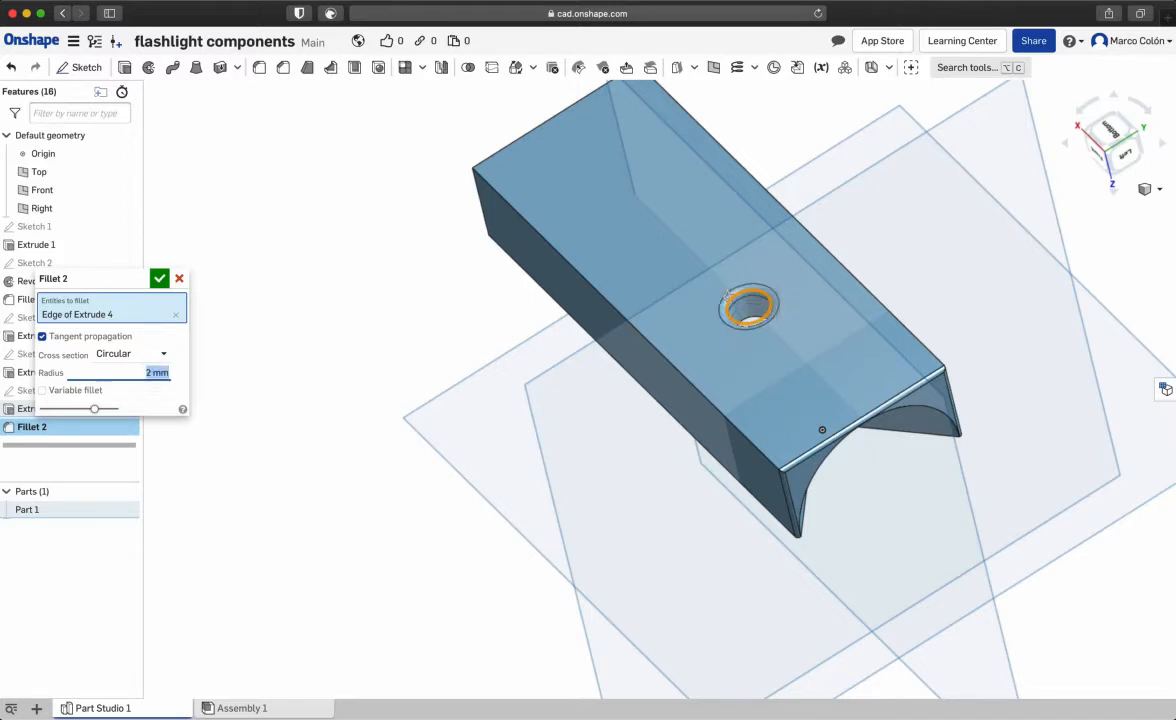
left_click(159, 278)
Switch to the Complete Flashlight v2 PDF and examine the rectangular pocket's size and depth in Section A-A and the view below it.
right_click_drag(649, 477, 509, 333)
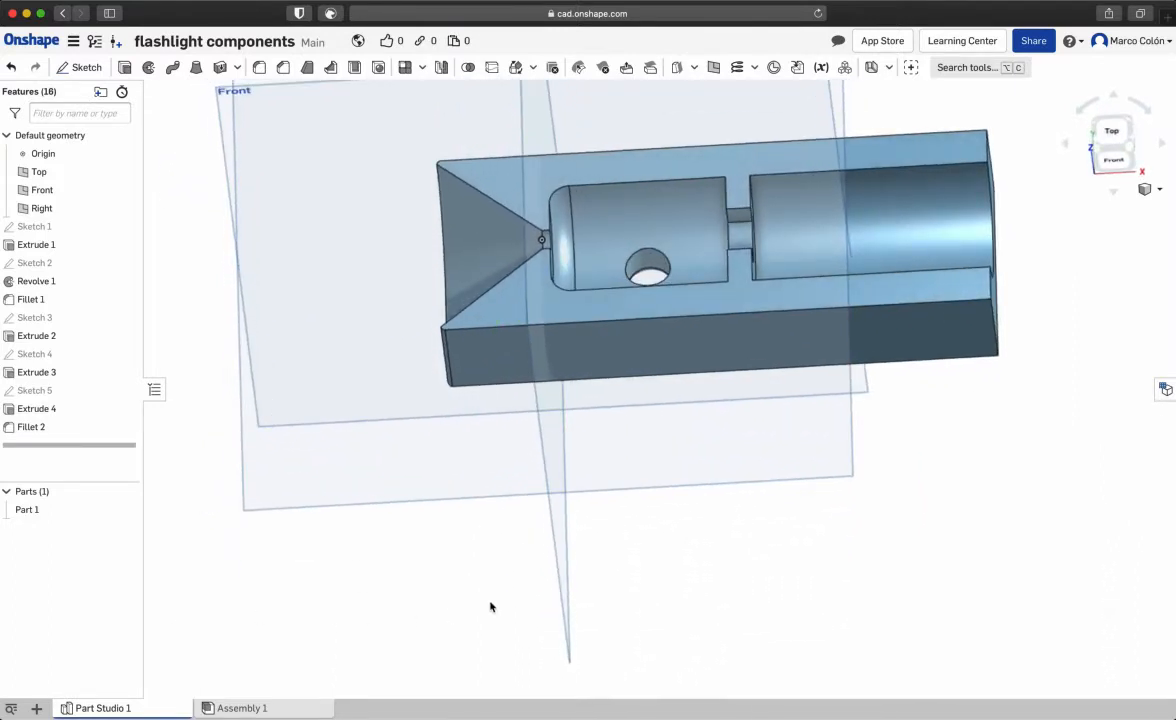
key("ctrl+Left")
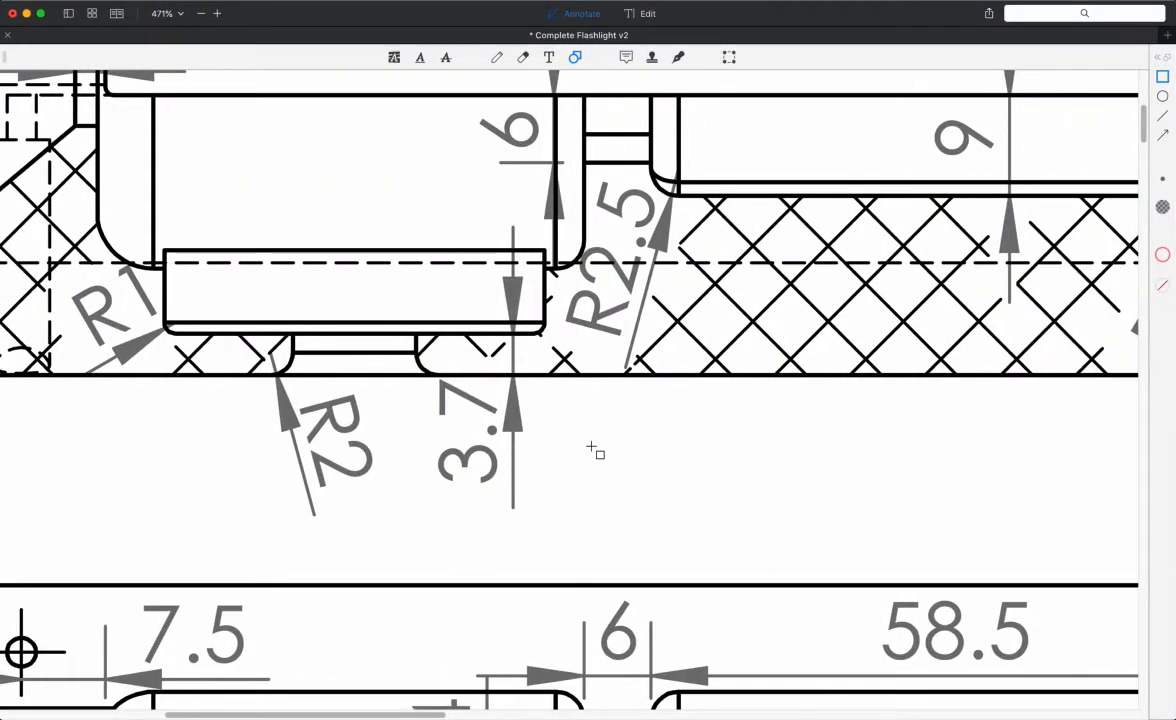
key("super+0")
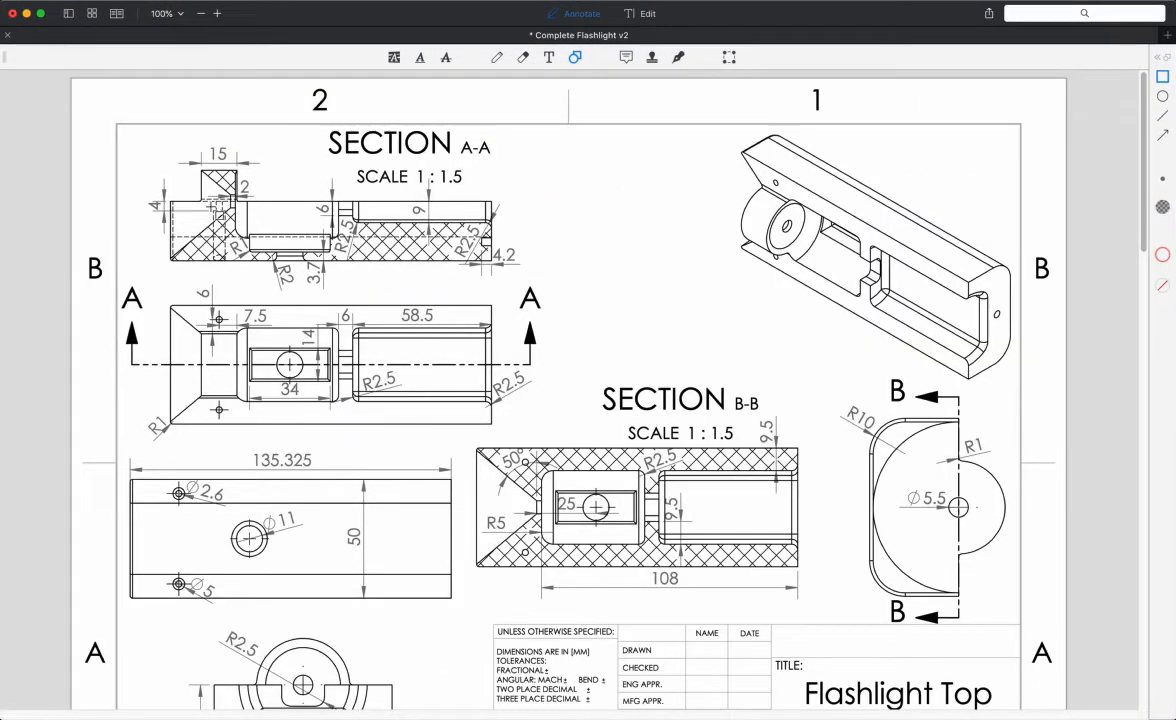
scroll(333, 241, "up", 10)
scroll(302, 262, "left", 2)
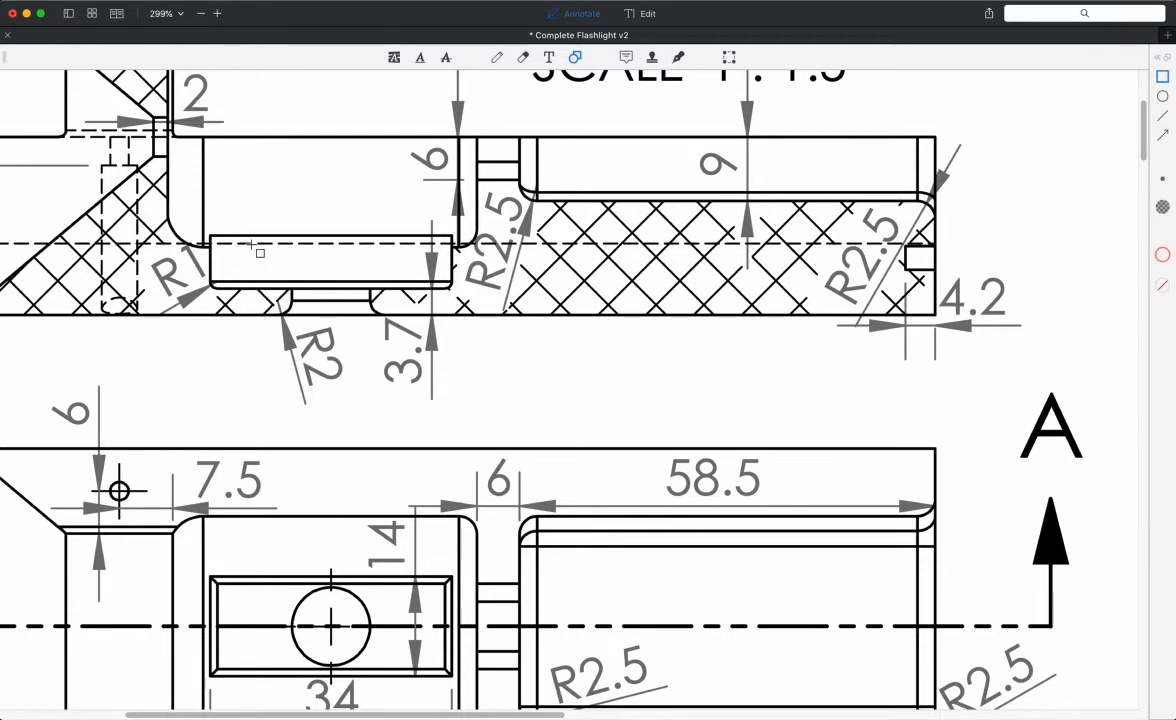
scroll(390, 350, "down", 5)
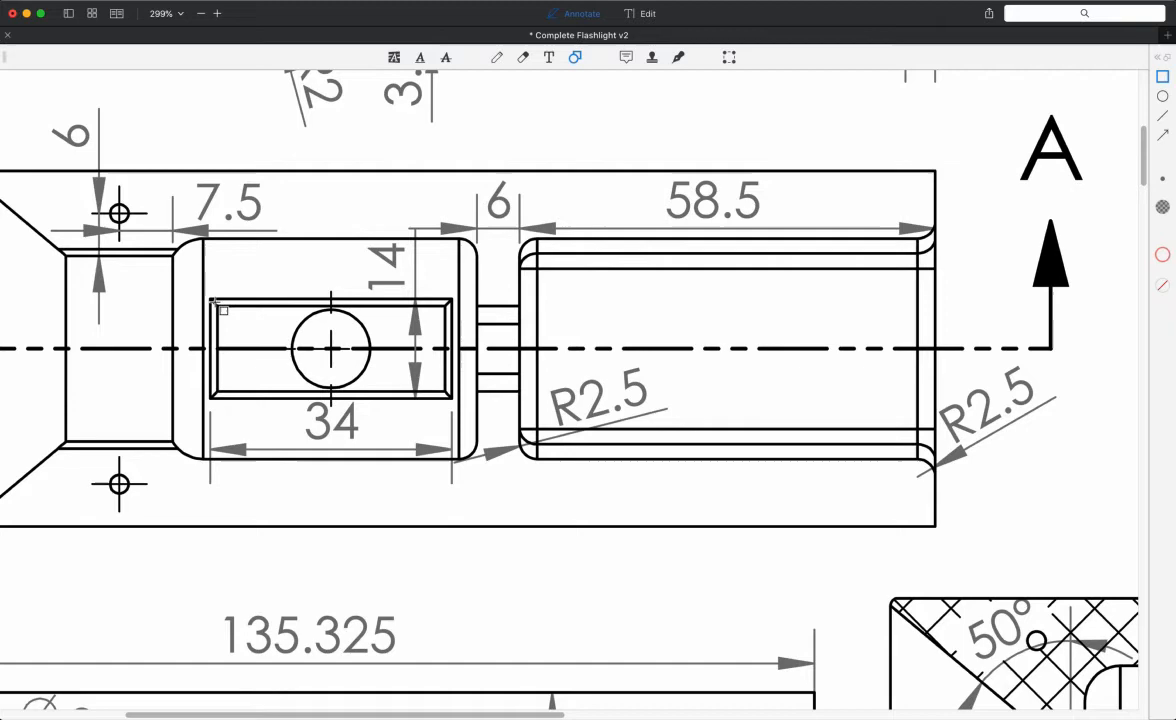
scroll(214, 302, "up", 7)
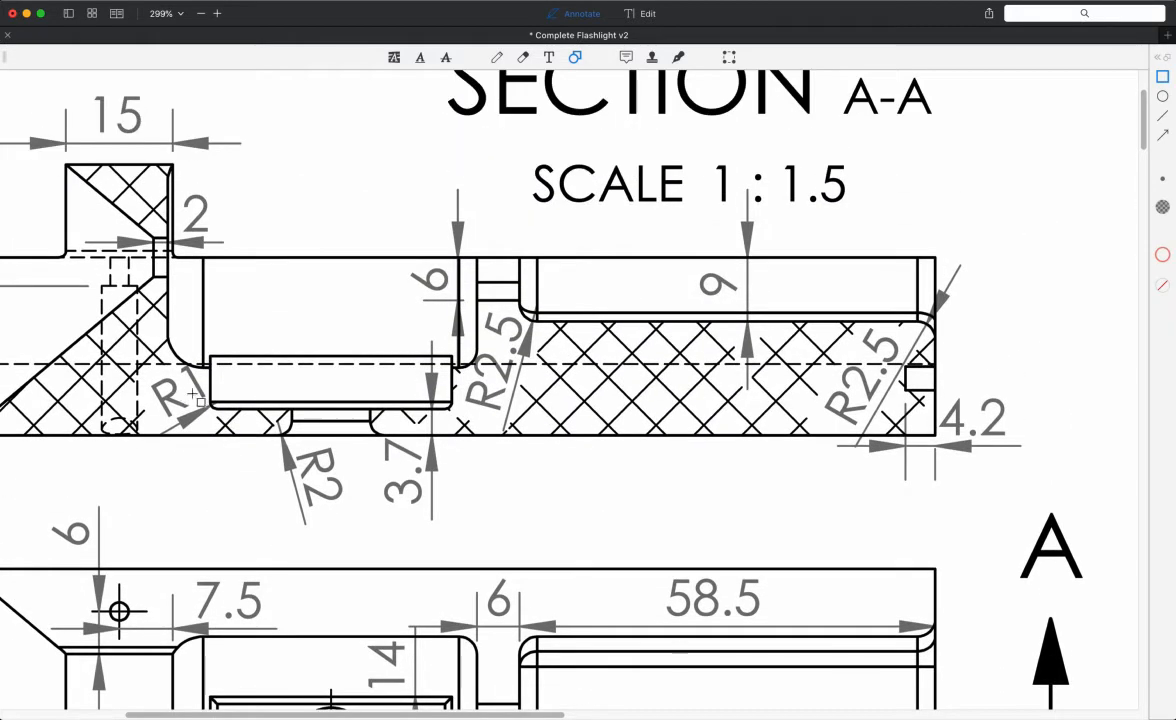
scroll(288, 410, "down", 8)
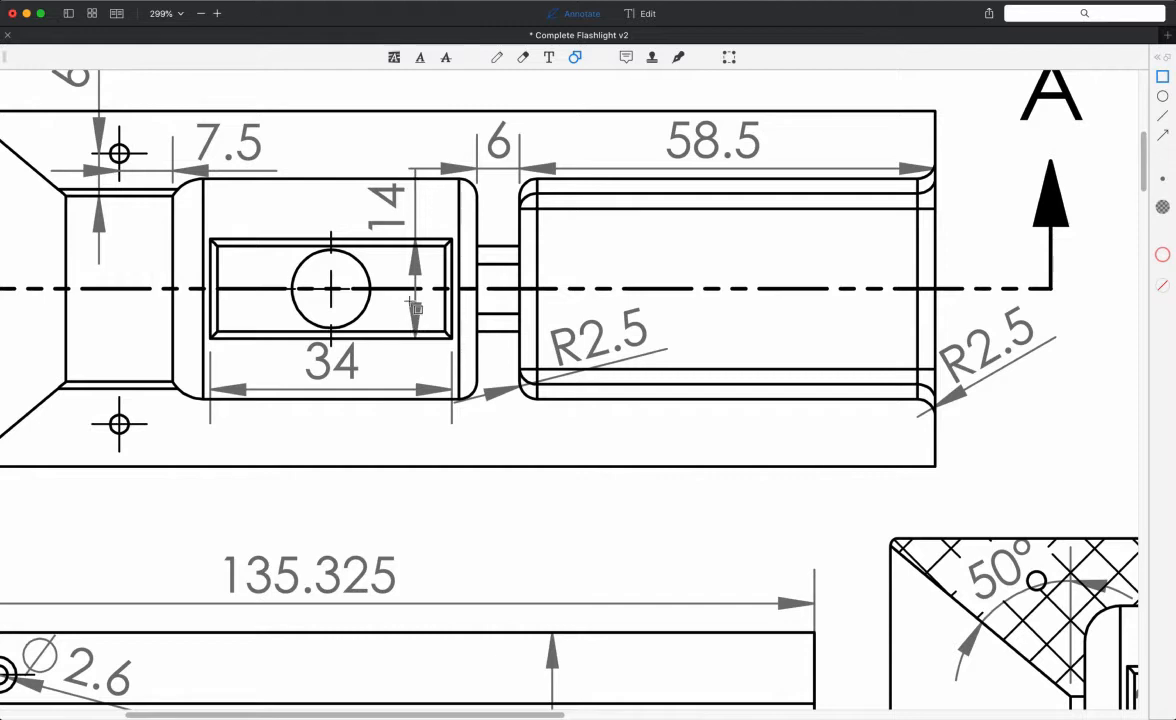
key("ctrl+Right")
key("ctrl+Left")
key("ctrl+Right")
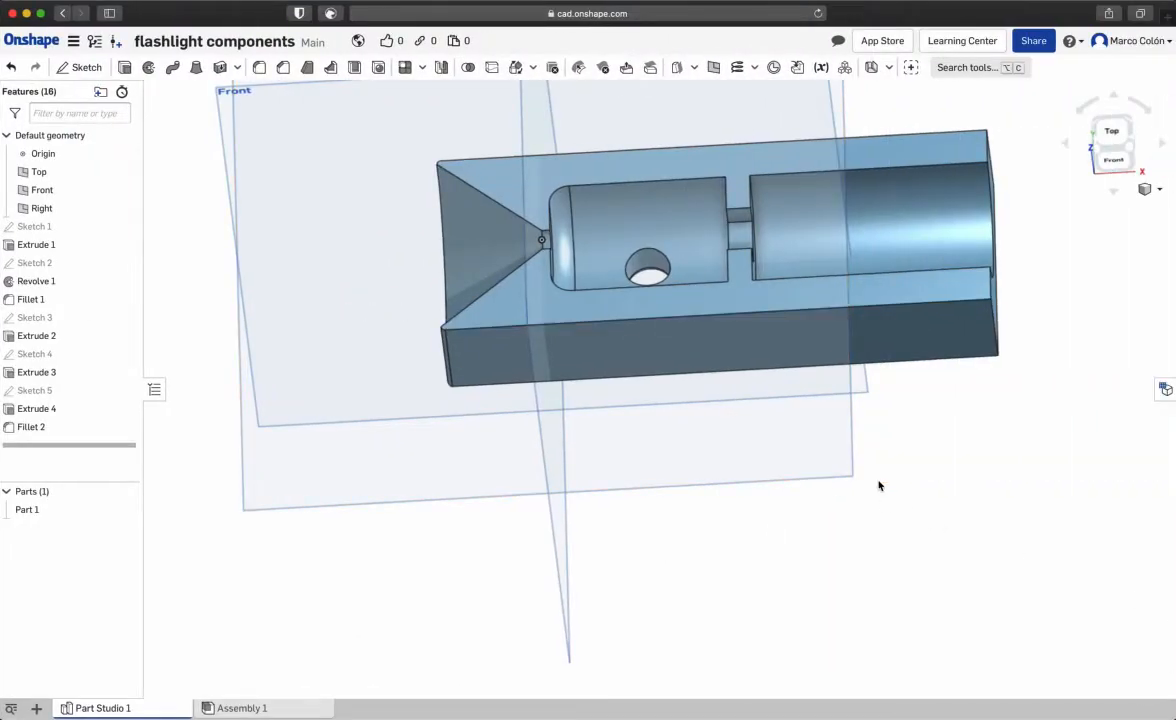
key("ctrl+Left")
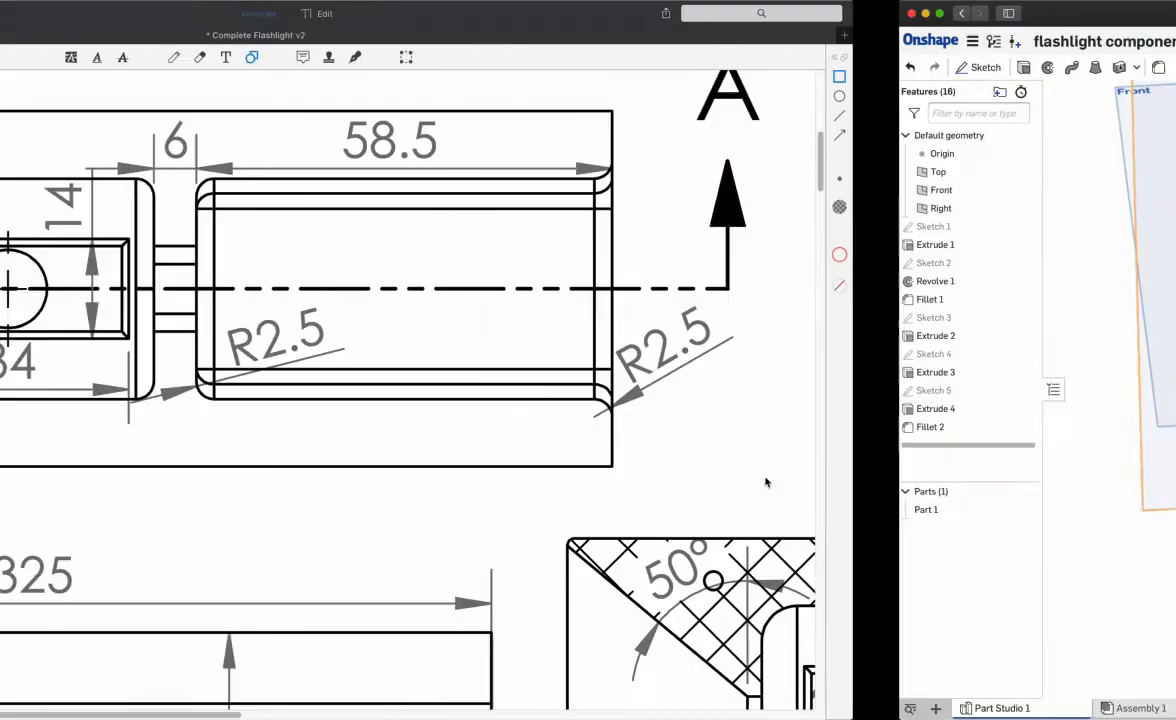
Switch to Onshape and inspect the cavity around the Ø11 hole from inside and from the body's side.
key("ctrl+Right")
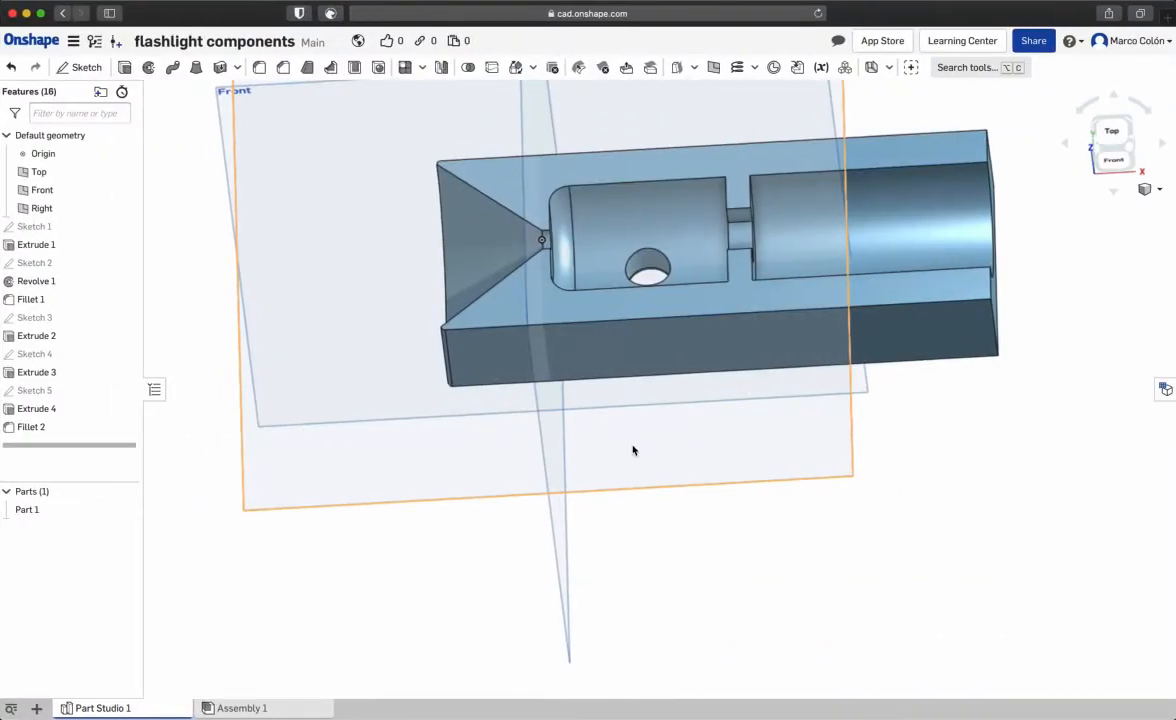
right_click_drag(958, 410, 853, 401)
right_click_drag(992, 516, 945, 520)
scroll(780, 197, "up", 8)
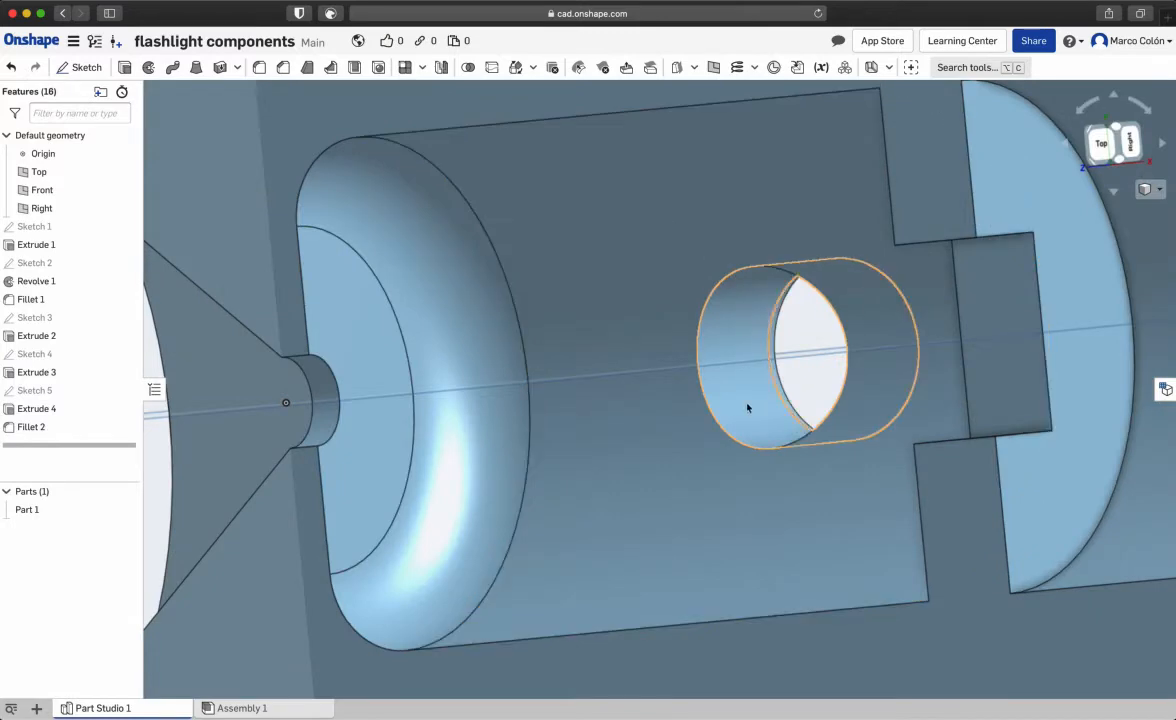
scroll(700, 385, "down", 5)
right_click_drag(714, 375, 709, 433)
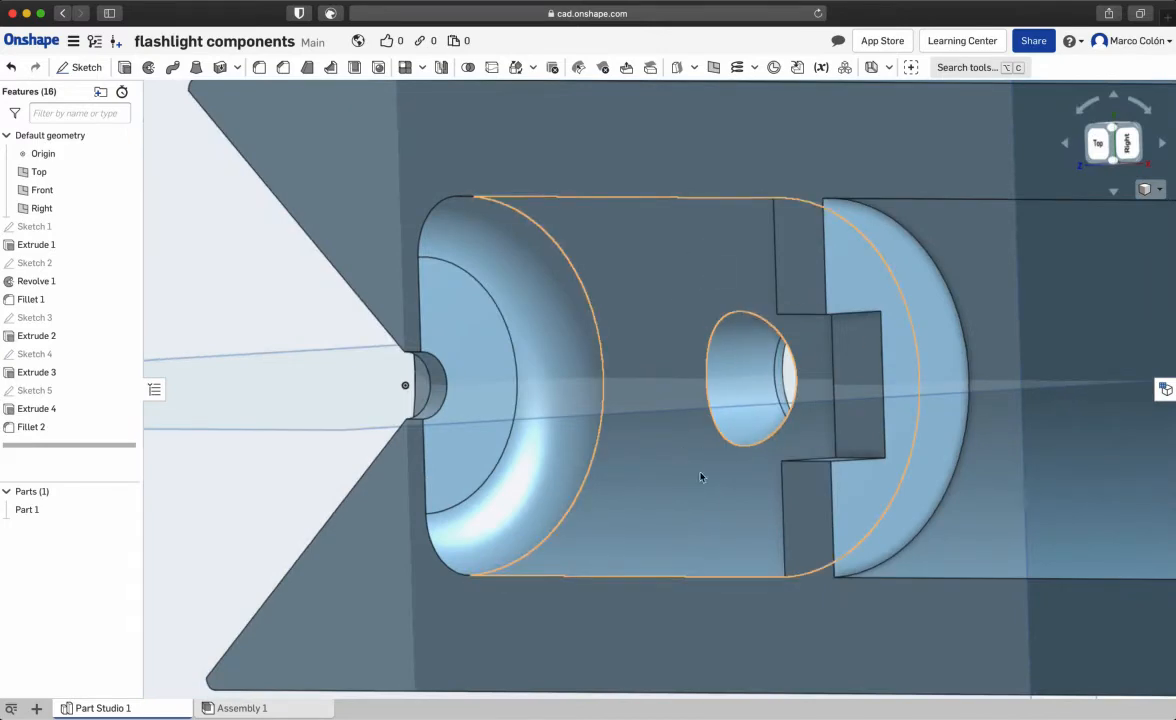
right_click_drag(714, 457, 711, 488)
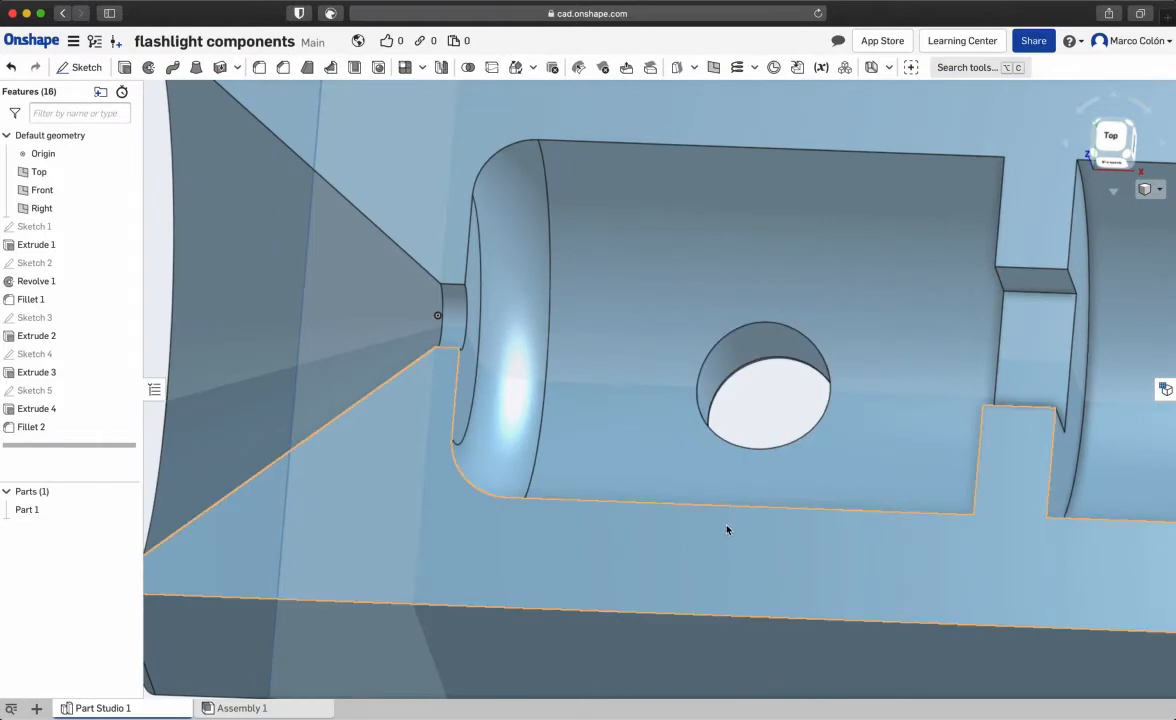
mouse_move(722, 541)
right_mouse_down()
mouse_move(731, 481)
mouse_move(740, 528)
right_mouse_up()
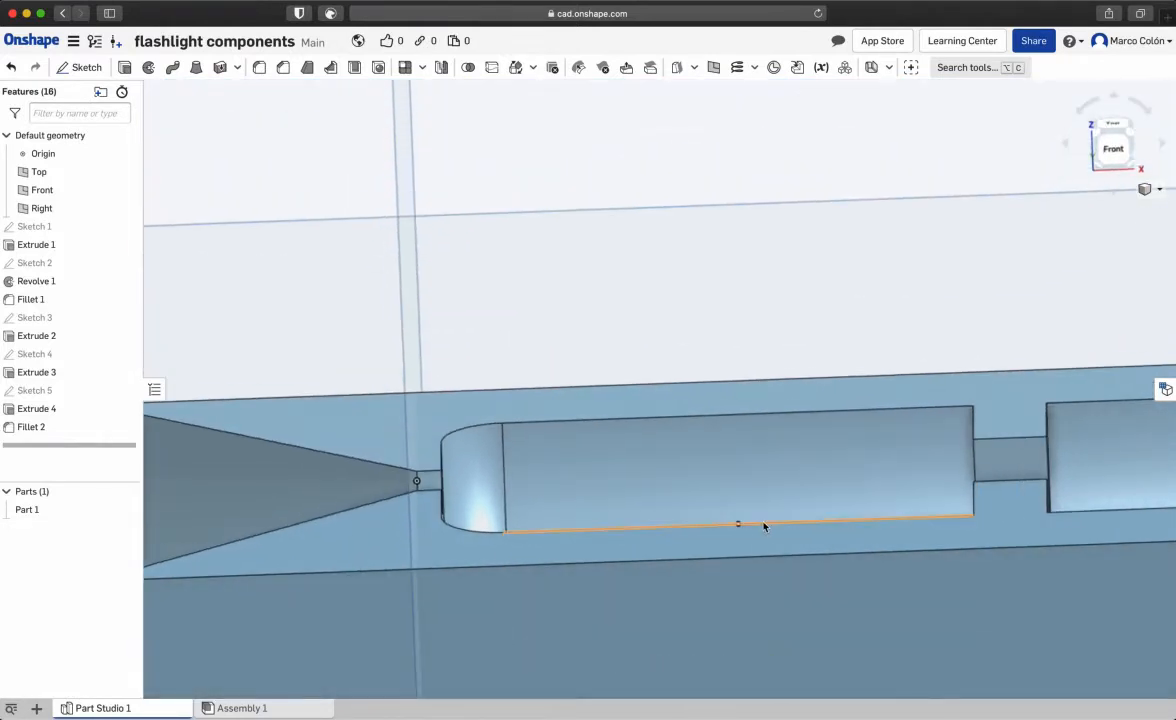
scroll(767, 530, "up", 5)
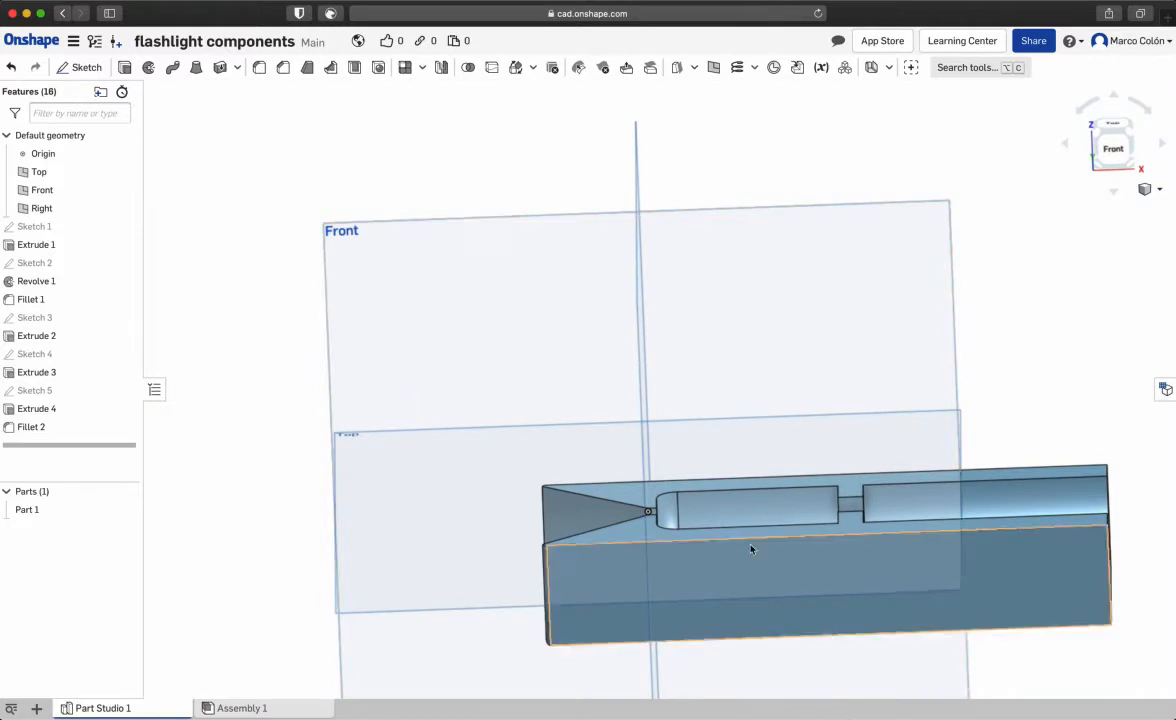
middle_click_drag(913, 362, 861, 160)
right_click_drag(762, 483, 752, 425)
key("shift+1")
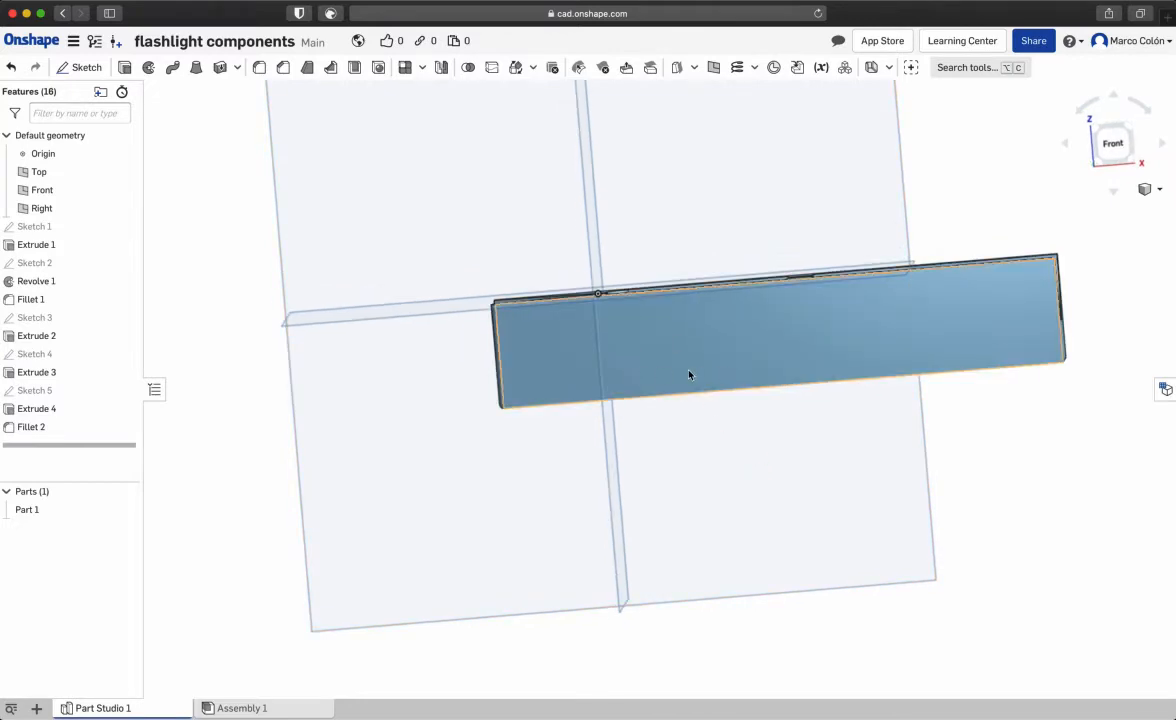
Switch to the drawing PDF and examine how the rectangular pocket's floor is dimensioned from the outer face in Section A-A.
key("ctrl+Left")
scroll(594, 381, "down", 5)
scroll(594, 384, "down", 1)
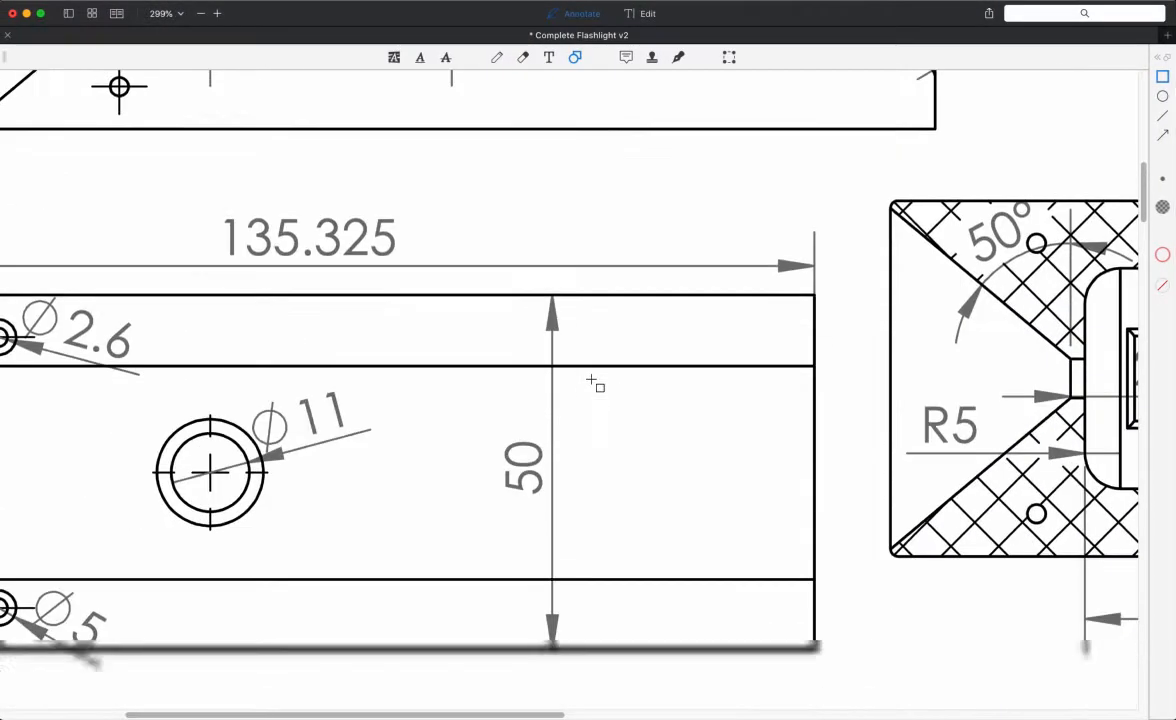
key("super+0")
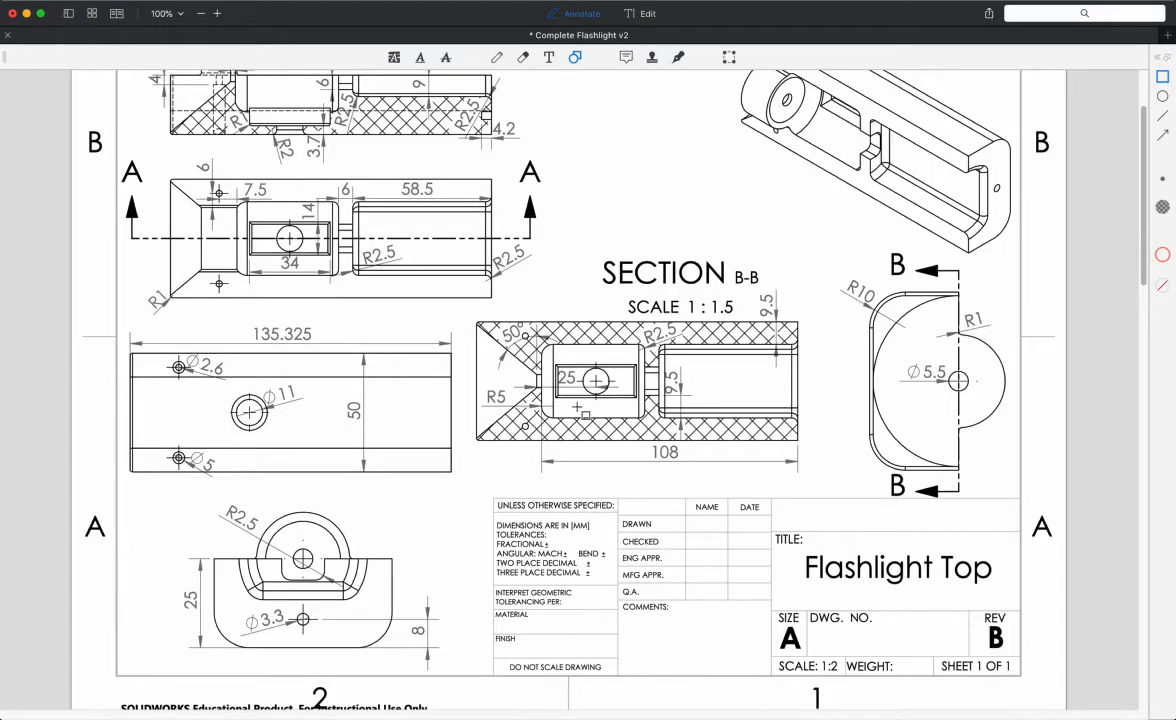
scroll(400, 314, "up", 2)
scroll(262, 186, "up", 5, "ctrl")
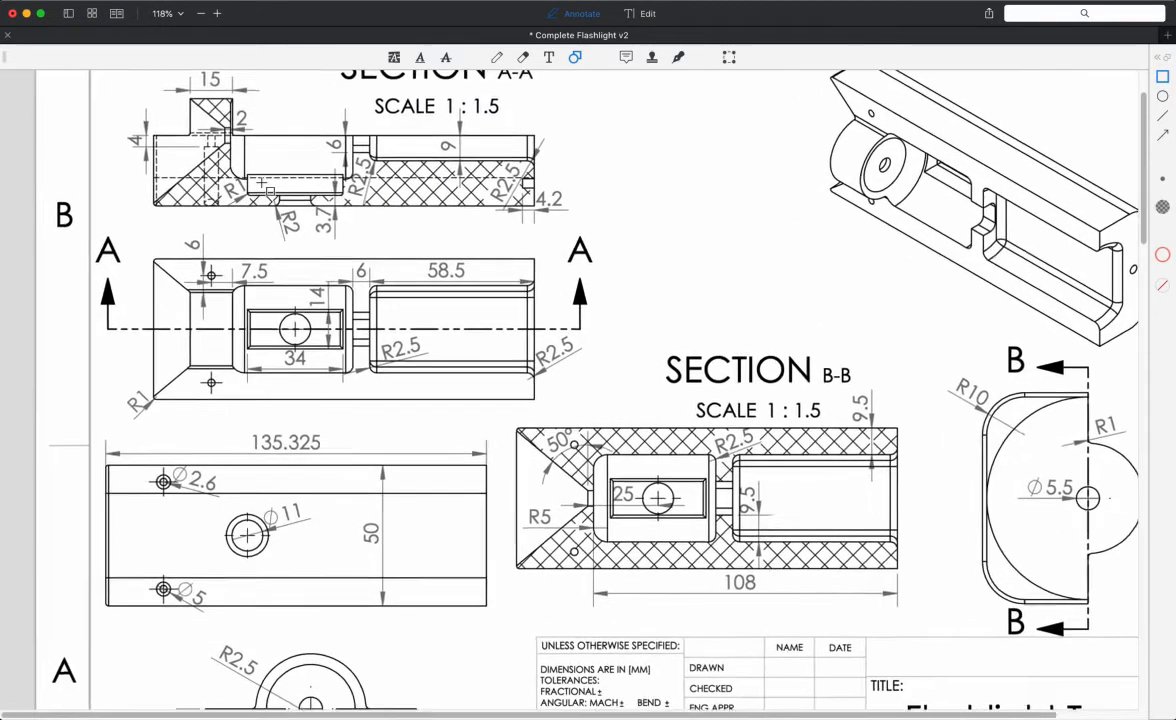
scroll(230, 250, "up", 1)
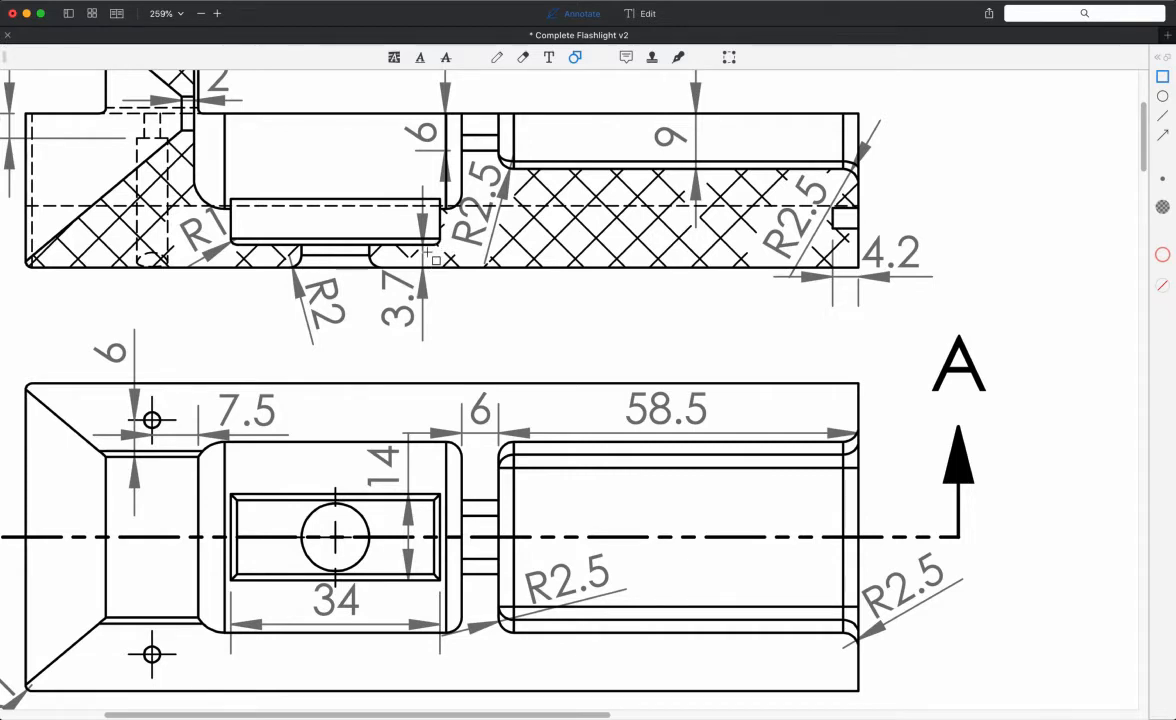
Switch to Onshape and start a plane offset 3.7 mm from the body's outer flat face with the Ø11 hole.
key("ctrl+Right")
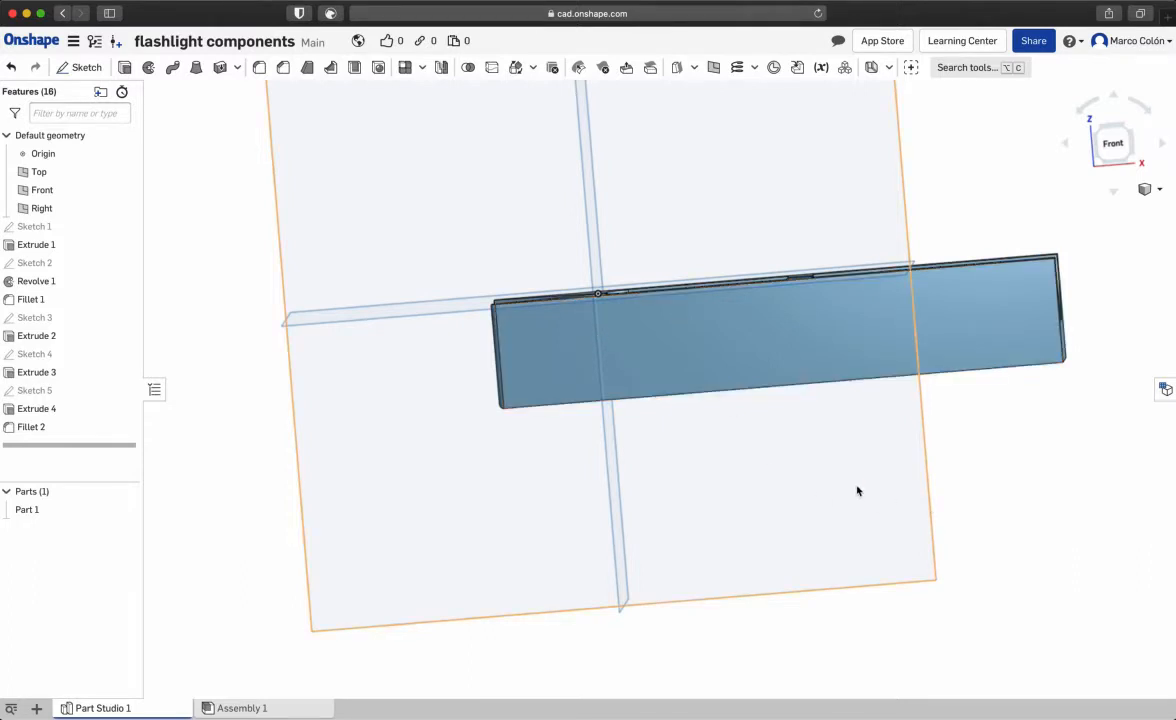
right_click_drag(1085, 483, 1066, 449)
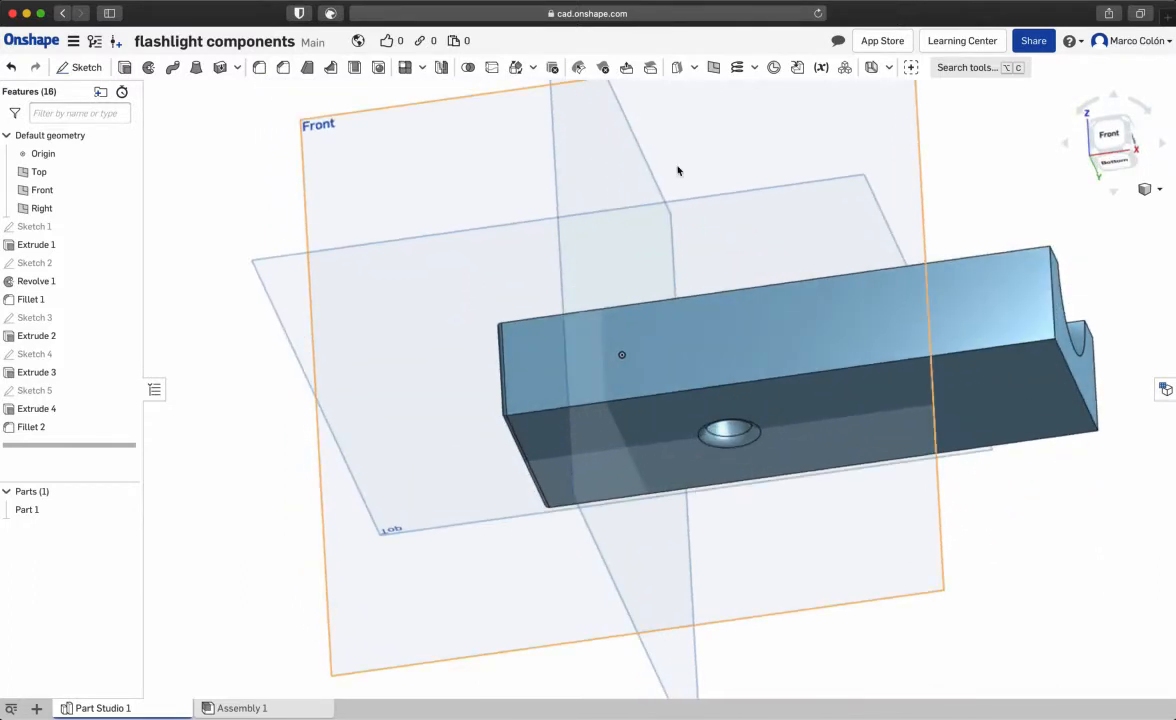
left_click(714, 68)
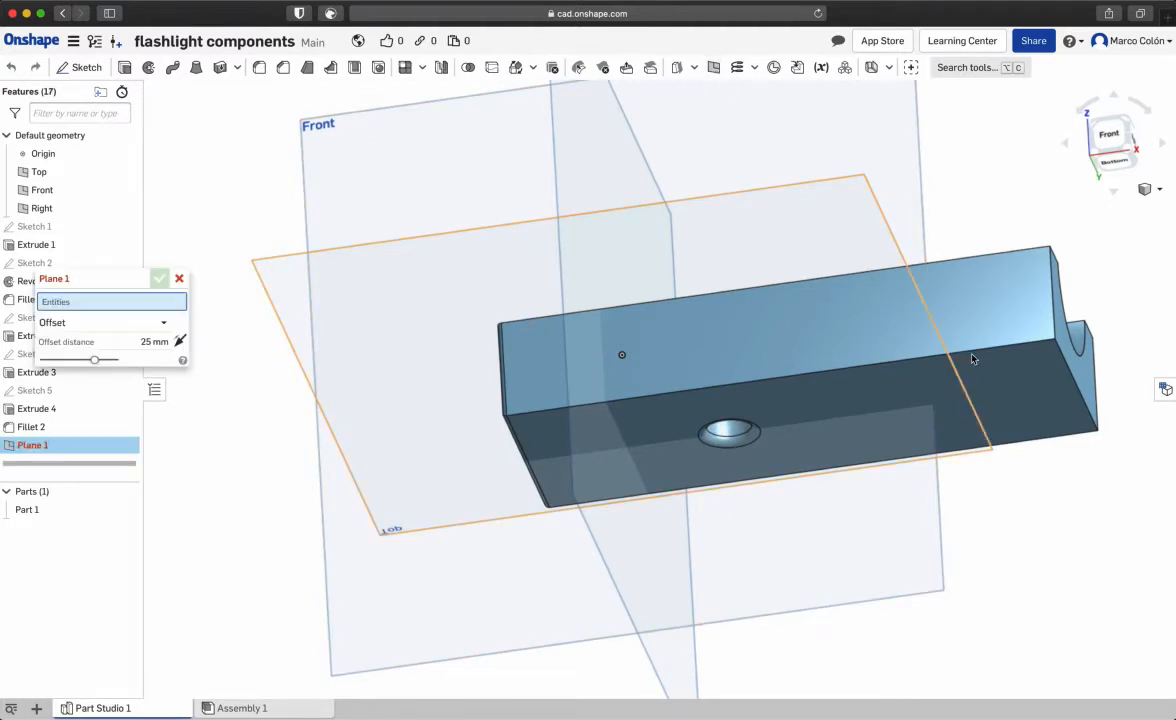
left_click(909, 428)
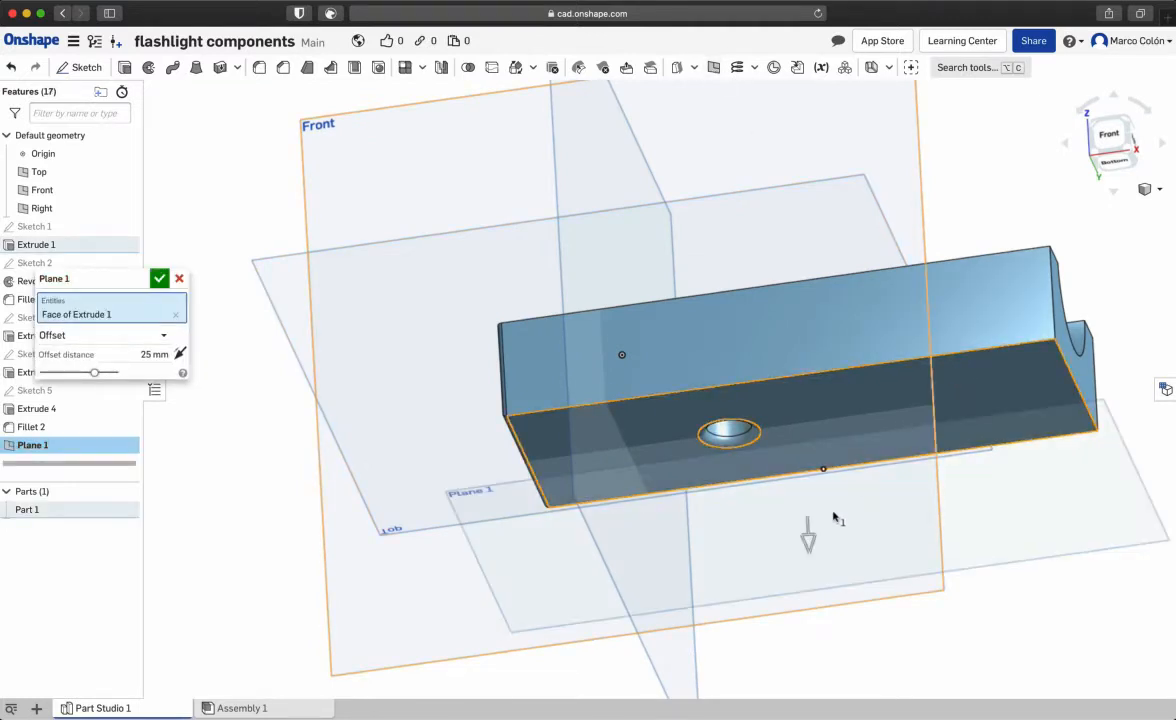
right_click_drag(924, 538, 1013, 520)
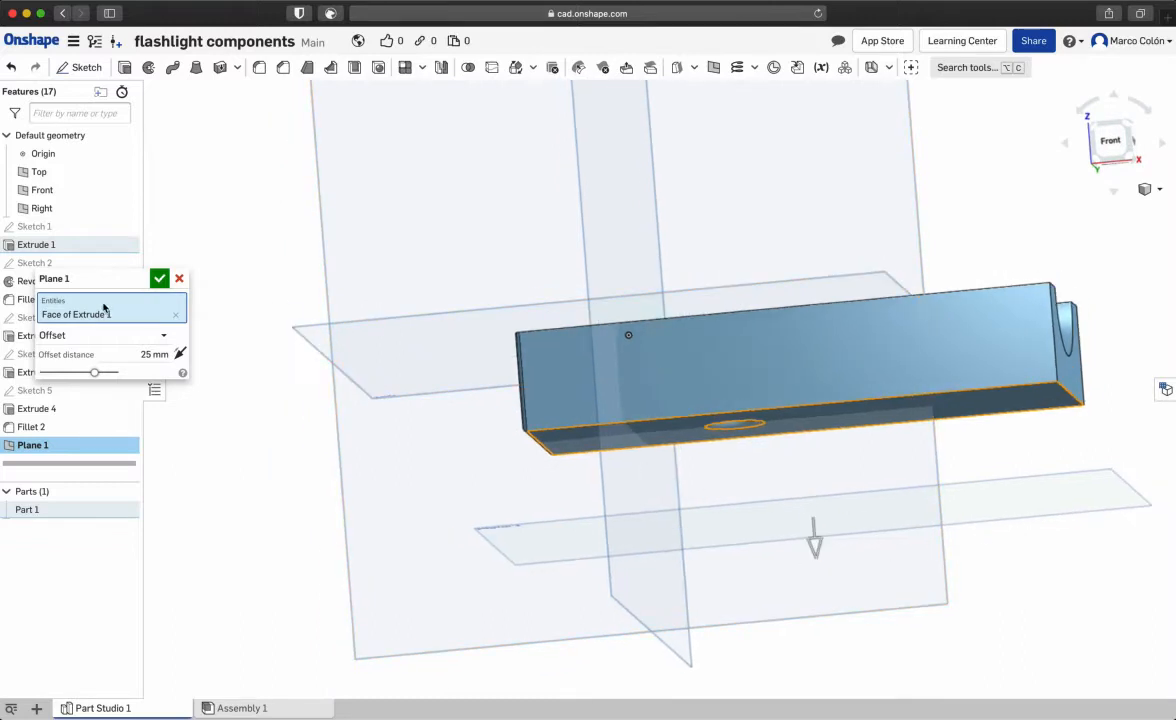
left_click(134, 355)
type("3.7")
key("Return")
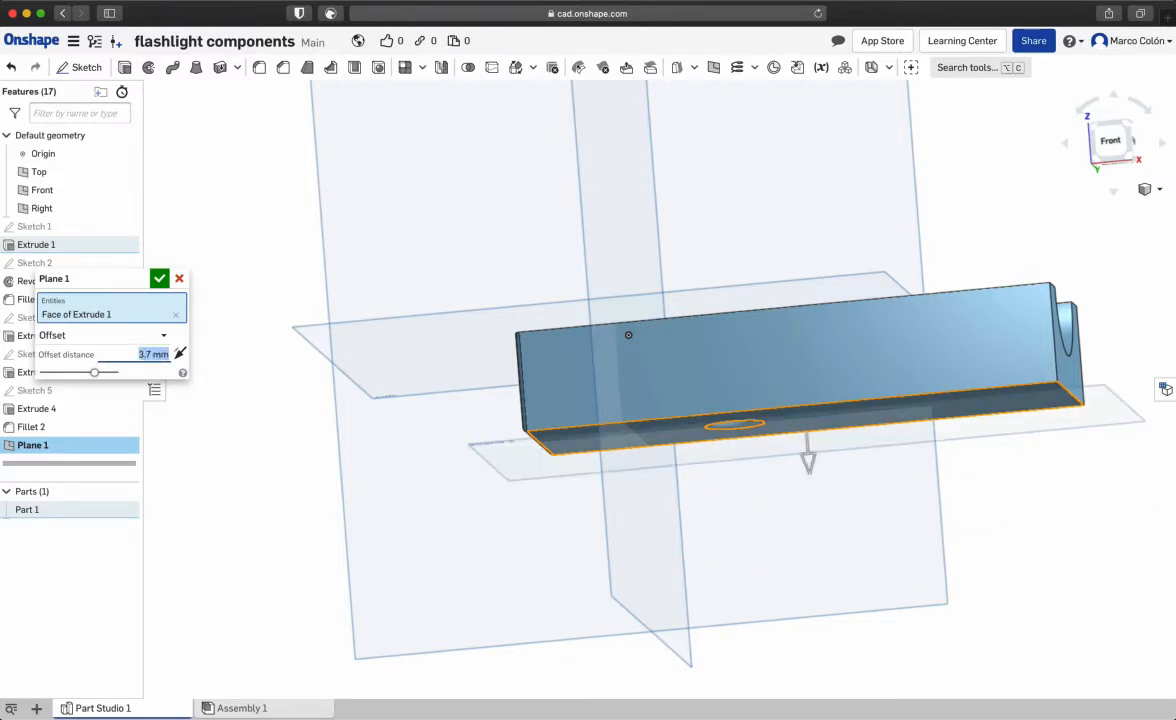
Set the plane's offset to 2.7 mm, flip its direction into the body, and accept it.
scroll(134, 355, "down", 1)
right_click_drag(990, 527, 995, 535)
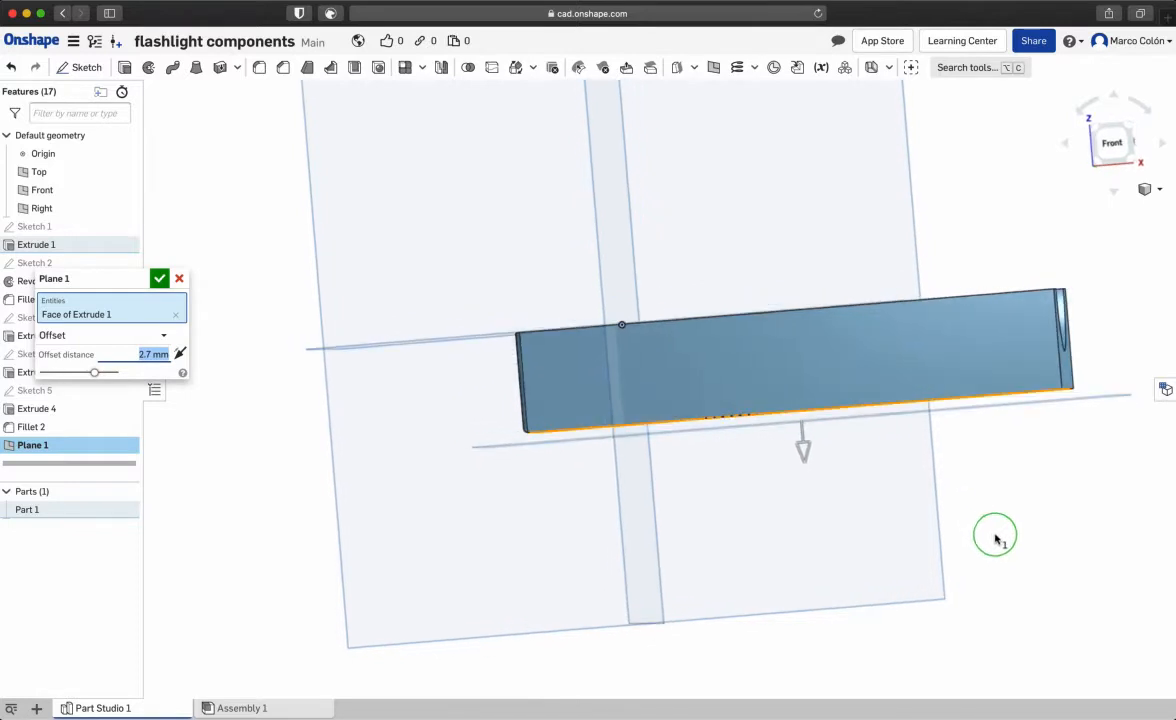
left_click(178, 356)
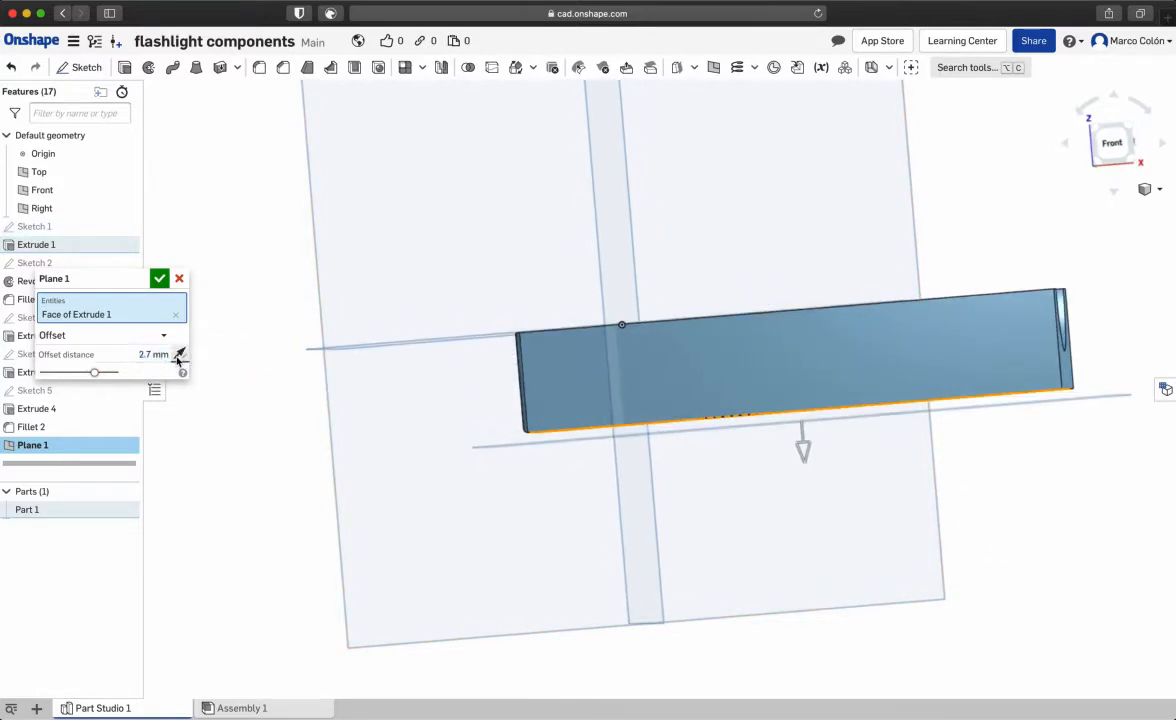
left_click(158, 279)
Start a sketch on the new offset plane and orient the view normal to the sketch plane.
right_click_drag(782, 556, 455, 192)
left_click(107, 65)
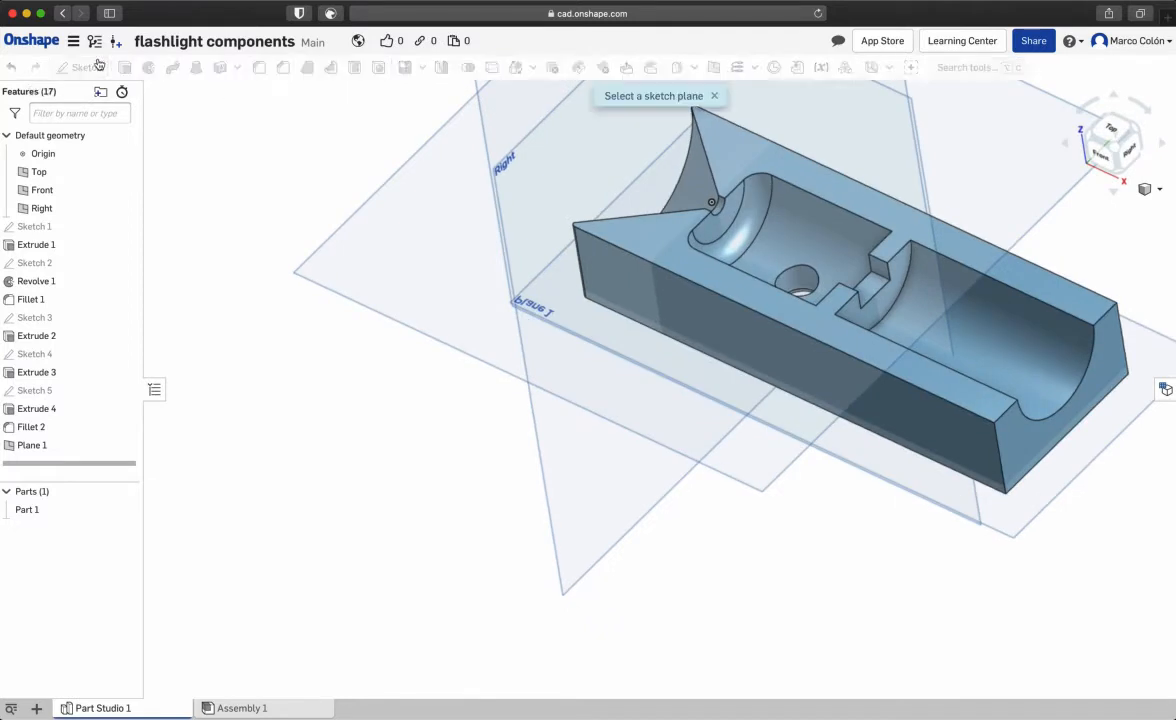
left_click(1016, 531)
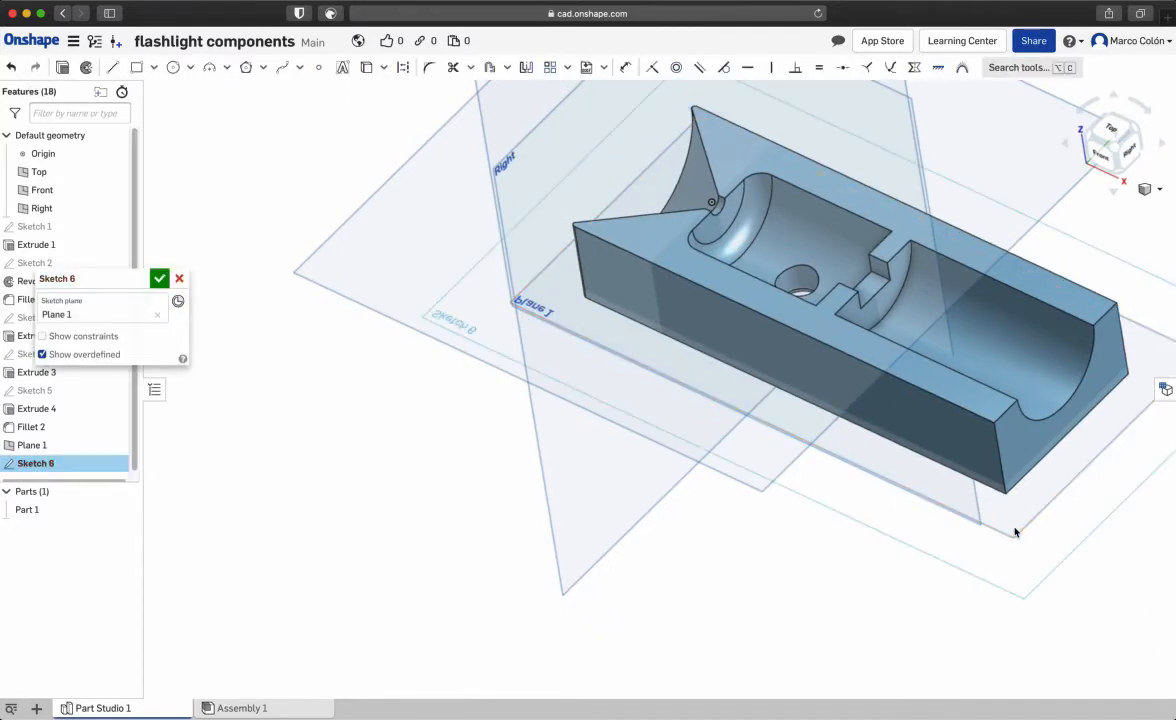
left_click(818, 330)
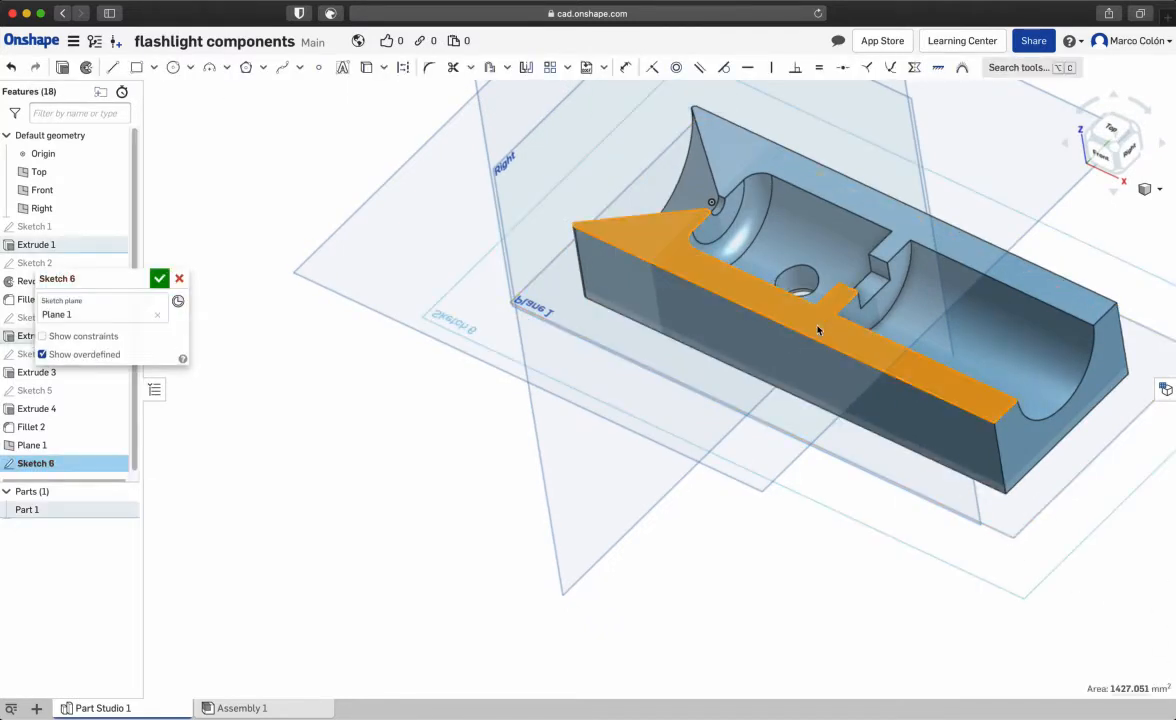
right_click(818, 330)
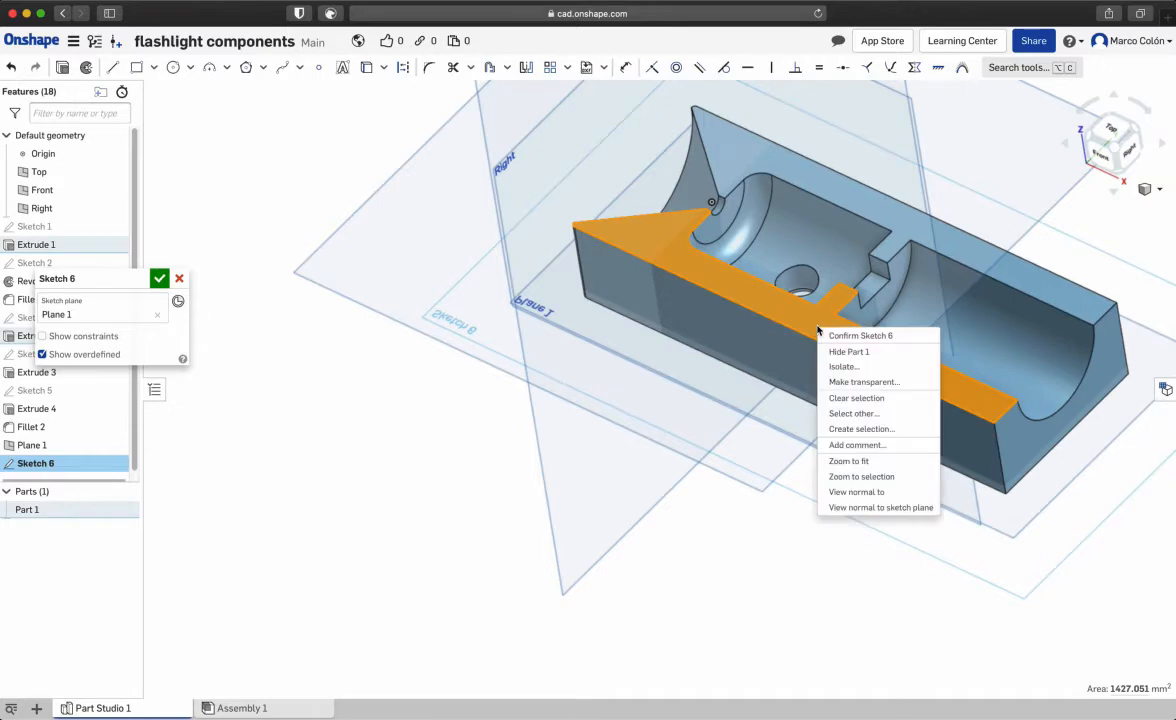
left_click(870, 507)
left_click(1065, 413)
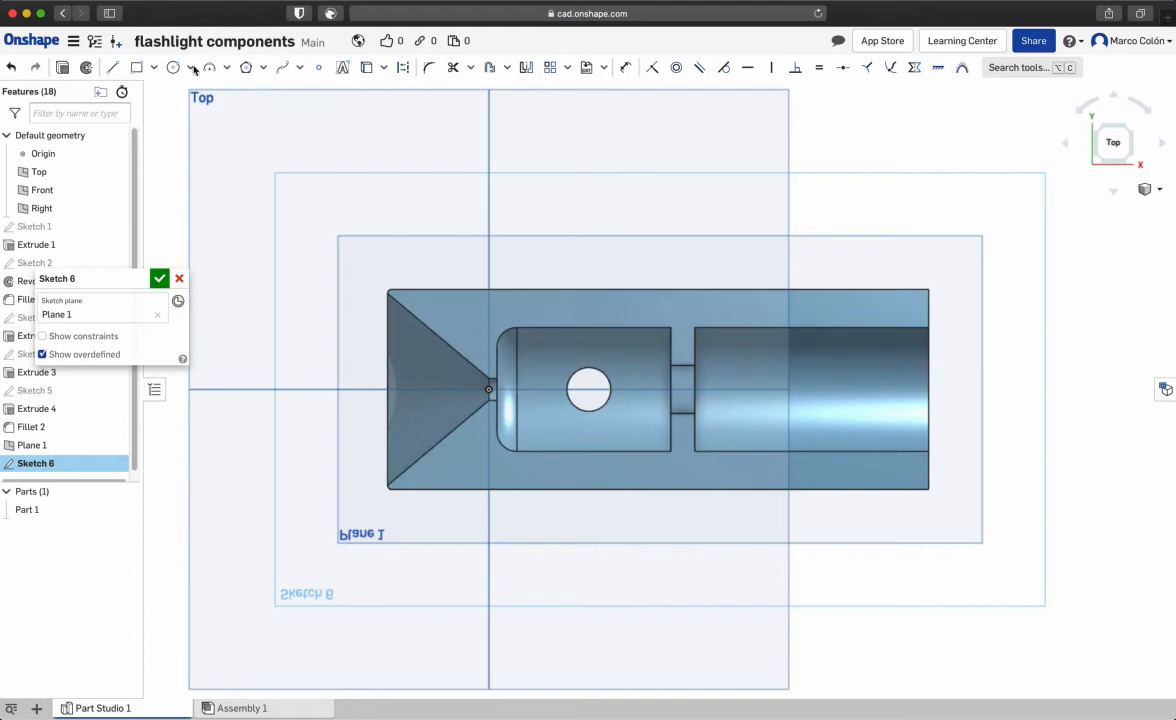
left_click(137, 70)
left_click(154, 67)
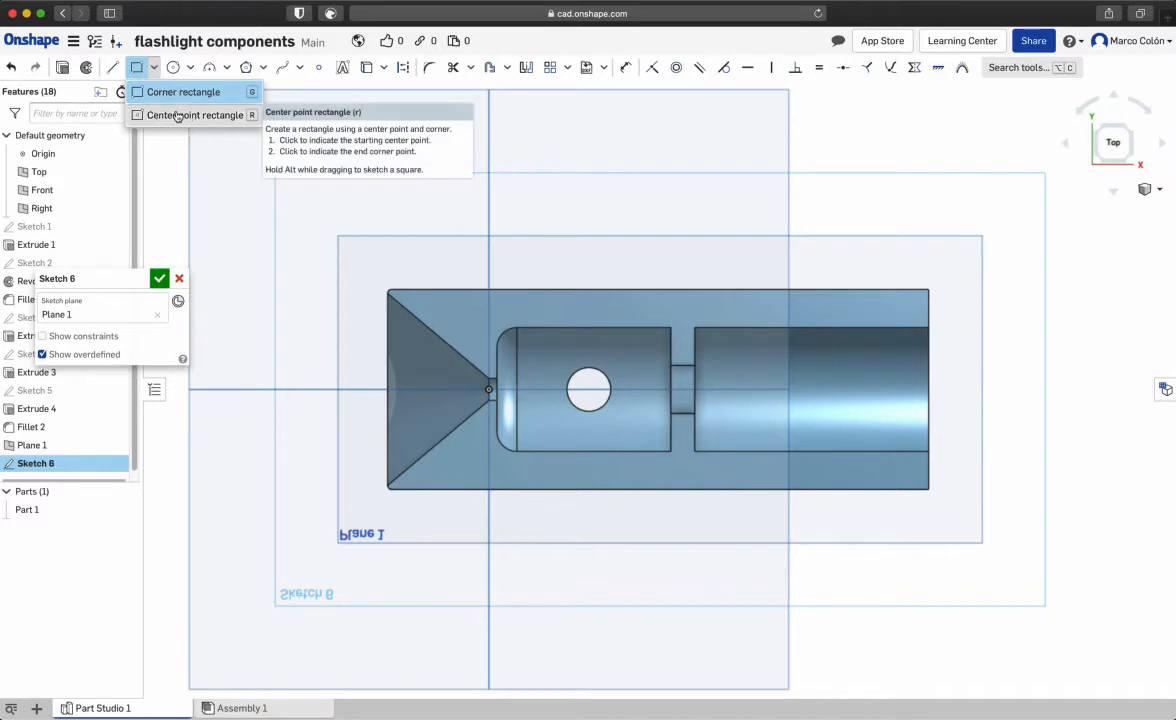
left_click(176, 114)
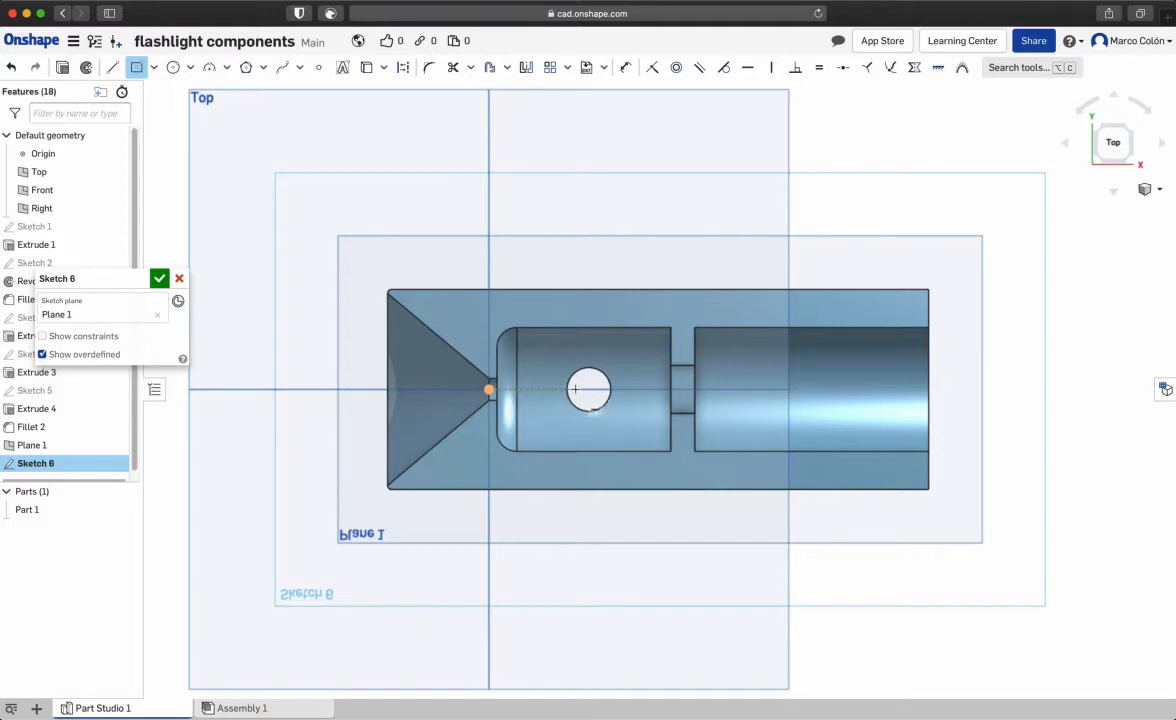
key("Escape")
Project the Ø11 hole's edge onto the sketch and convert the projected circle to construction geometry.
left_click(609, 406)
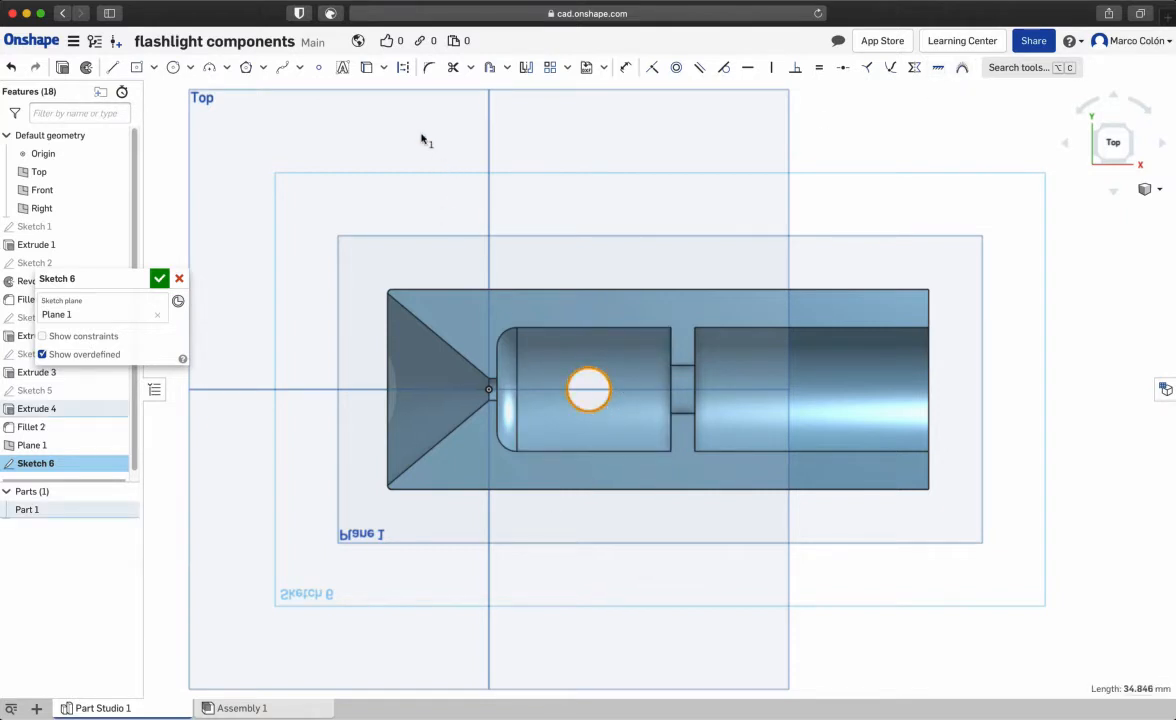
left_click(527, 68)
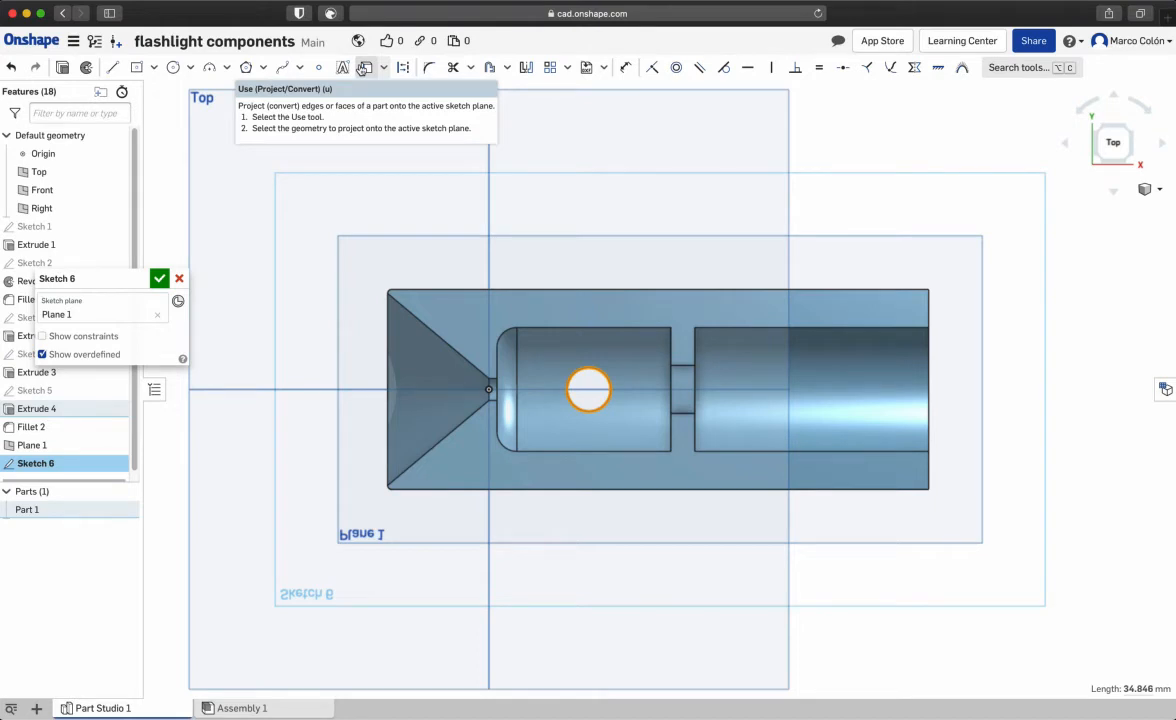
left_click(363, 68)
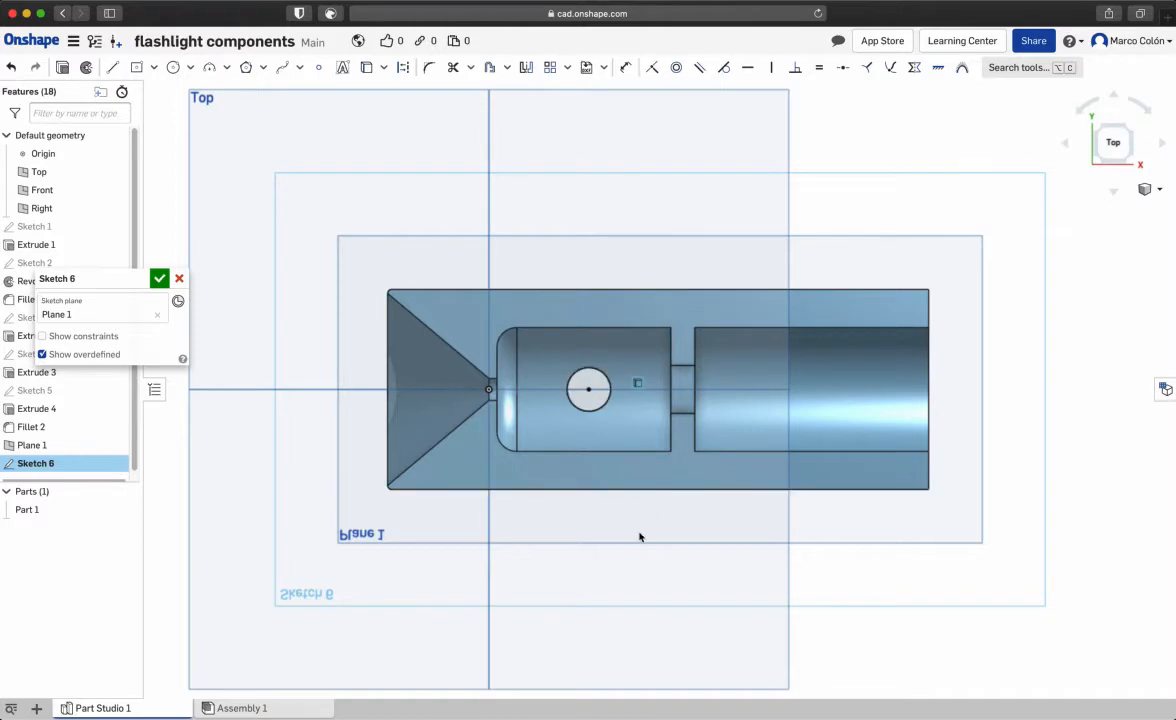
mouse_move(639, 594)
right_mouse_down()
mouse_move(631, 451)
mouse_move(604, 494)
mouse_move(592, 592)
mouse_move(601, 525)
mouse_move(633, 452)
mouse_move(665, 625)
mouse_move(971, 415)
right_mouse_up()
right_click(911, 399)
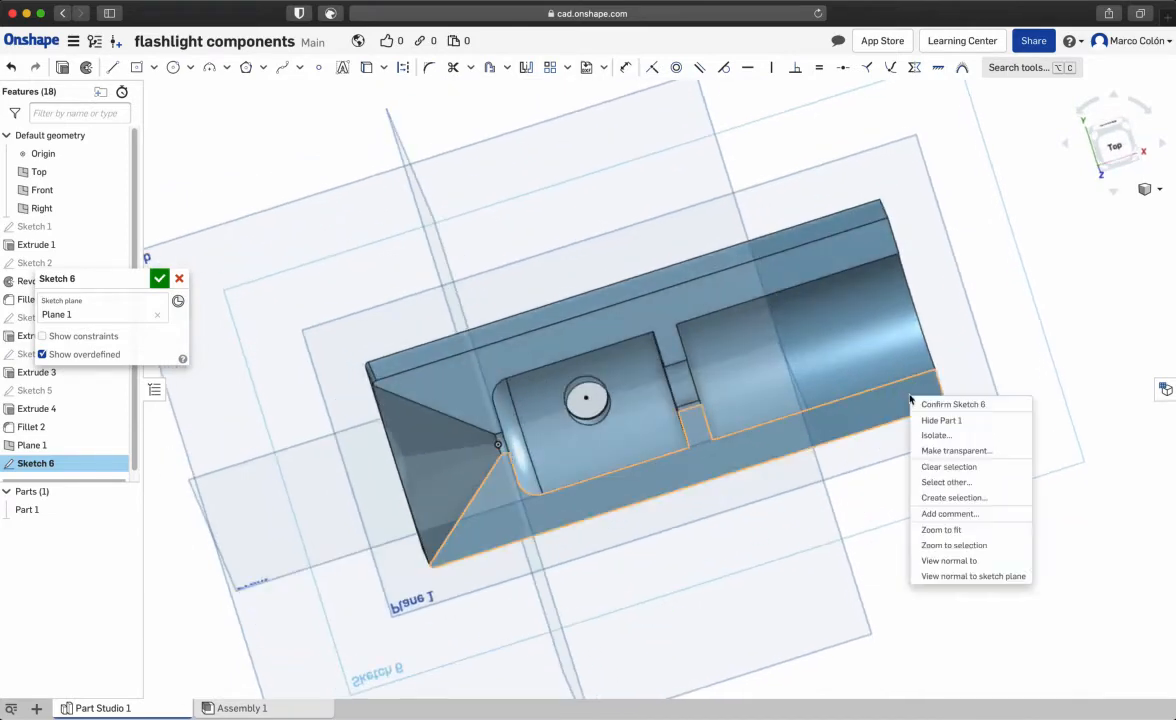
left_click(912, 577)
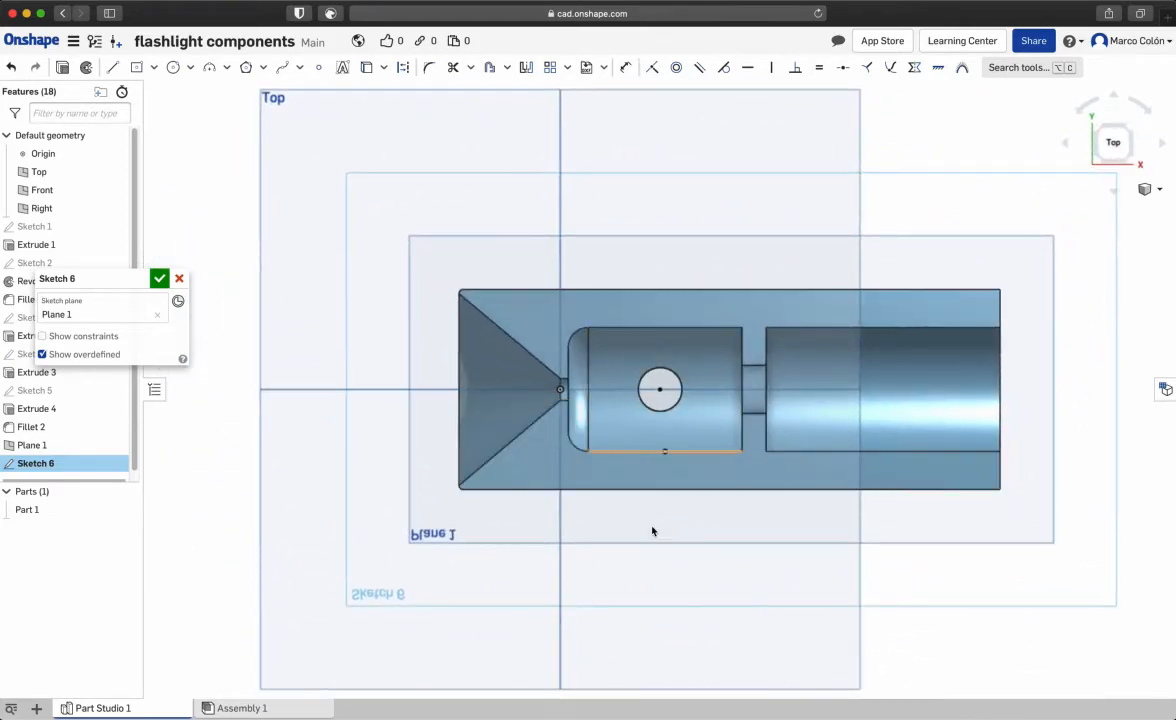
left_click(681, 393)
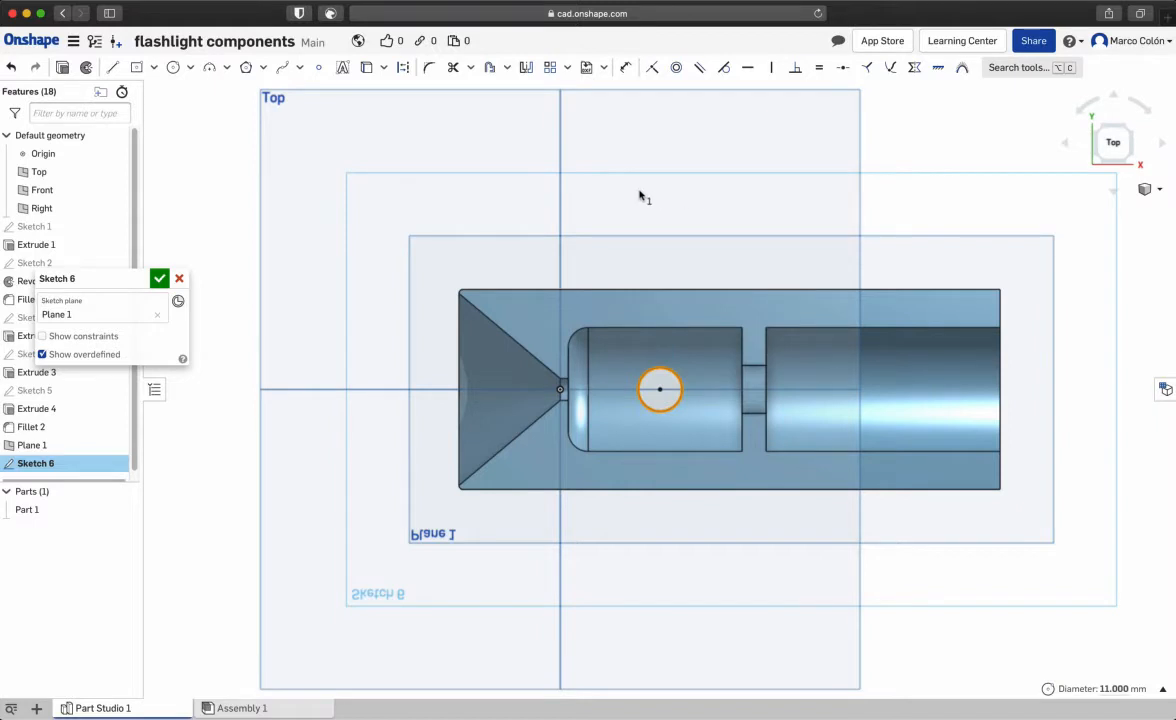
key("q")
left_click(208, 463)
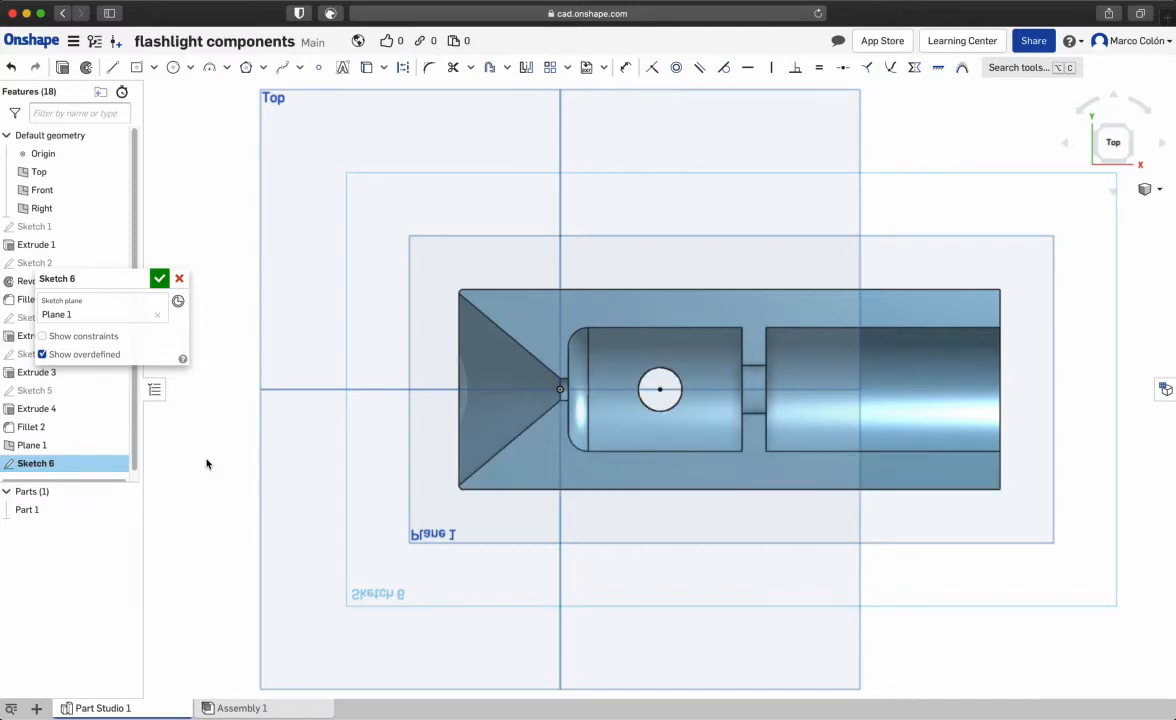
left_click(136, 67)
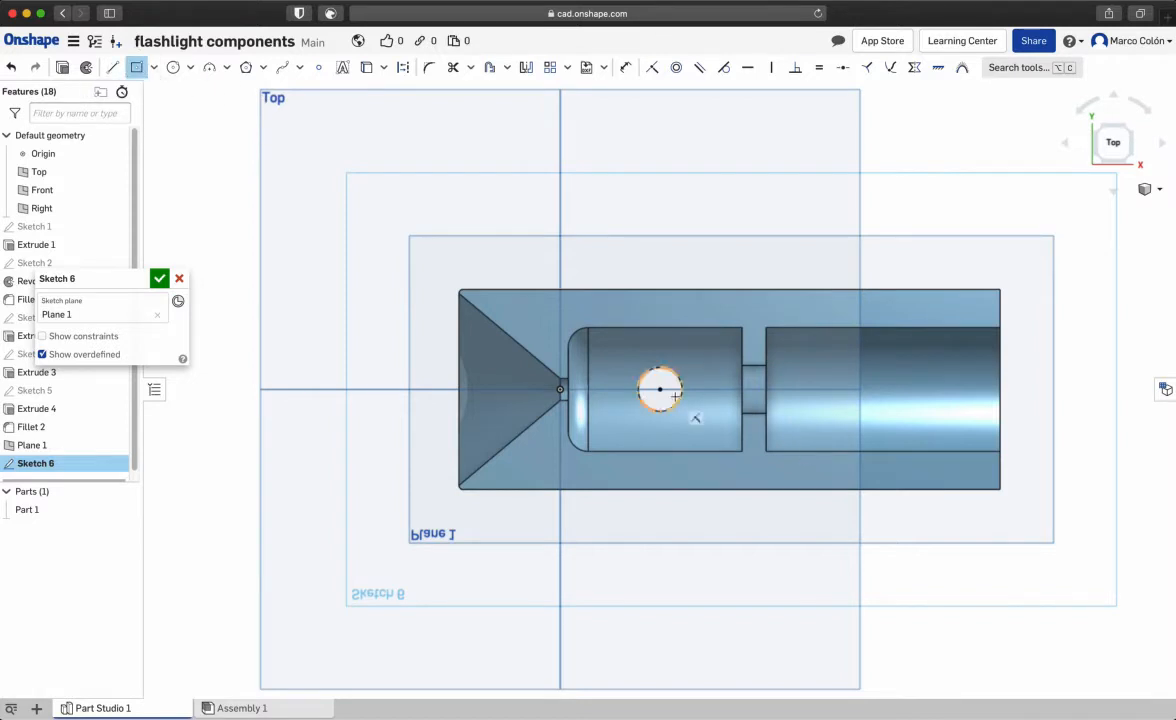
left_click(661, 387)
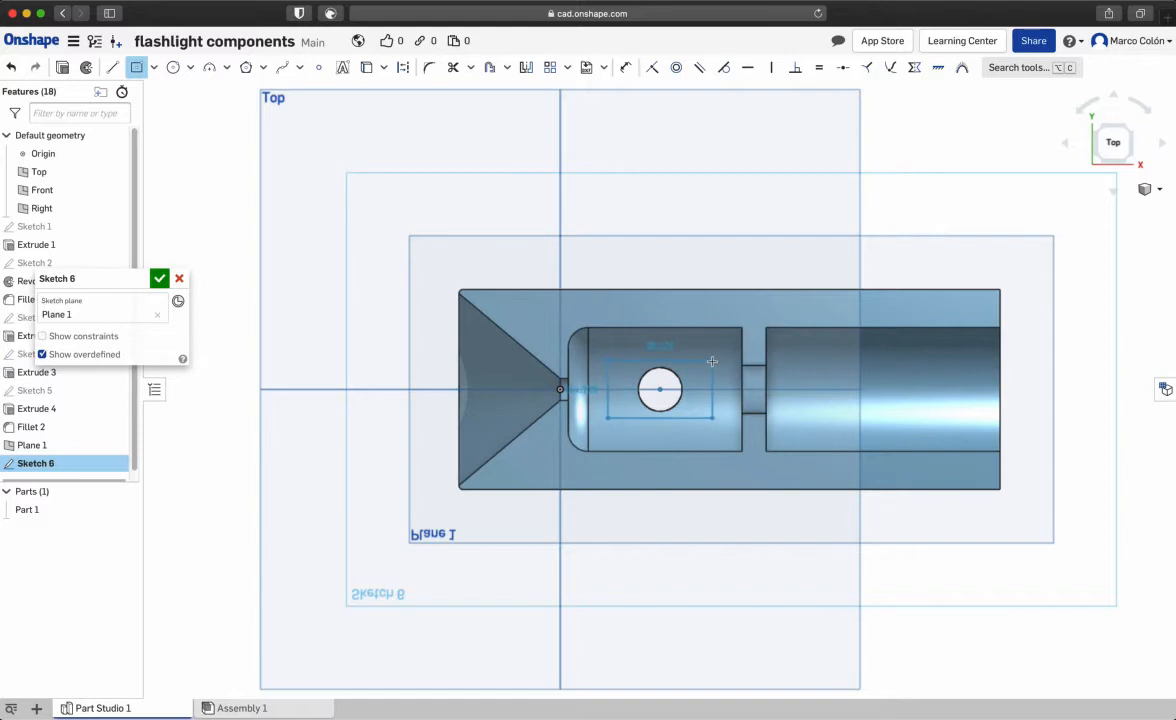
key("Escape")
Sketch a center point rectangle about 29 by 15 mm, centred on the projected hole circle.
left_click(136, 67)
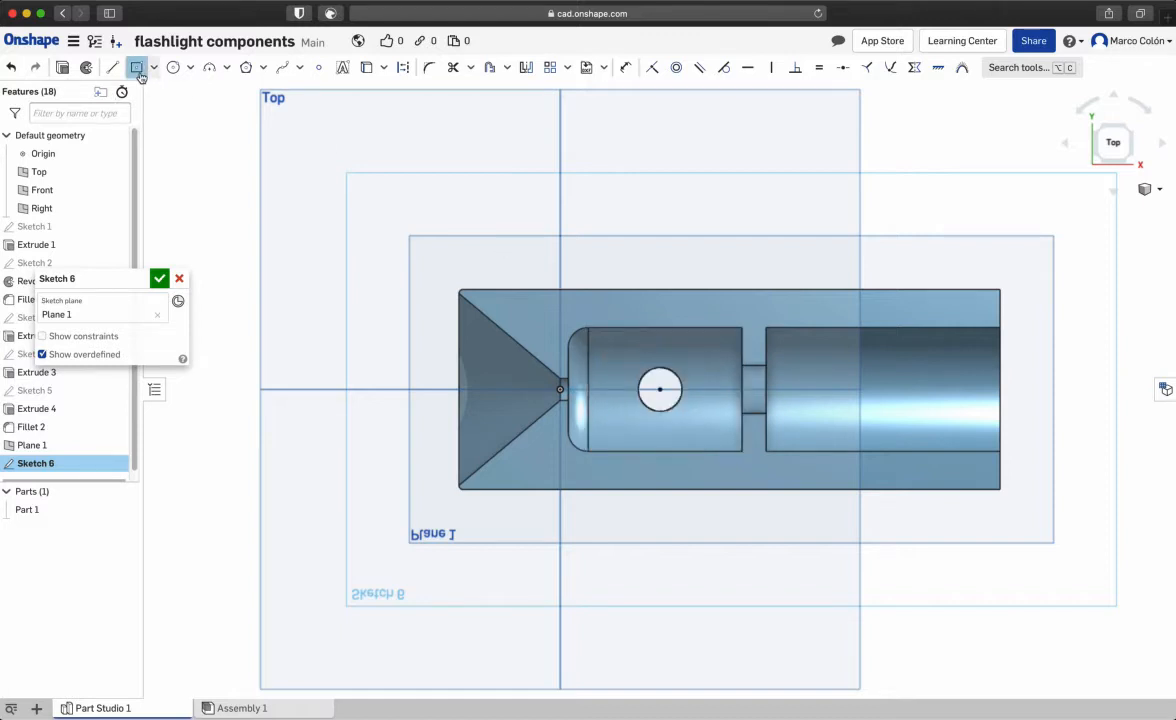
left_click(660, 388)
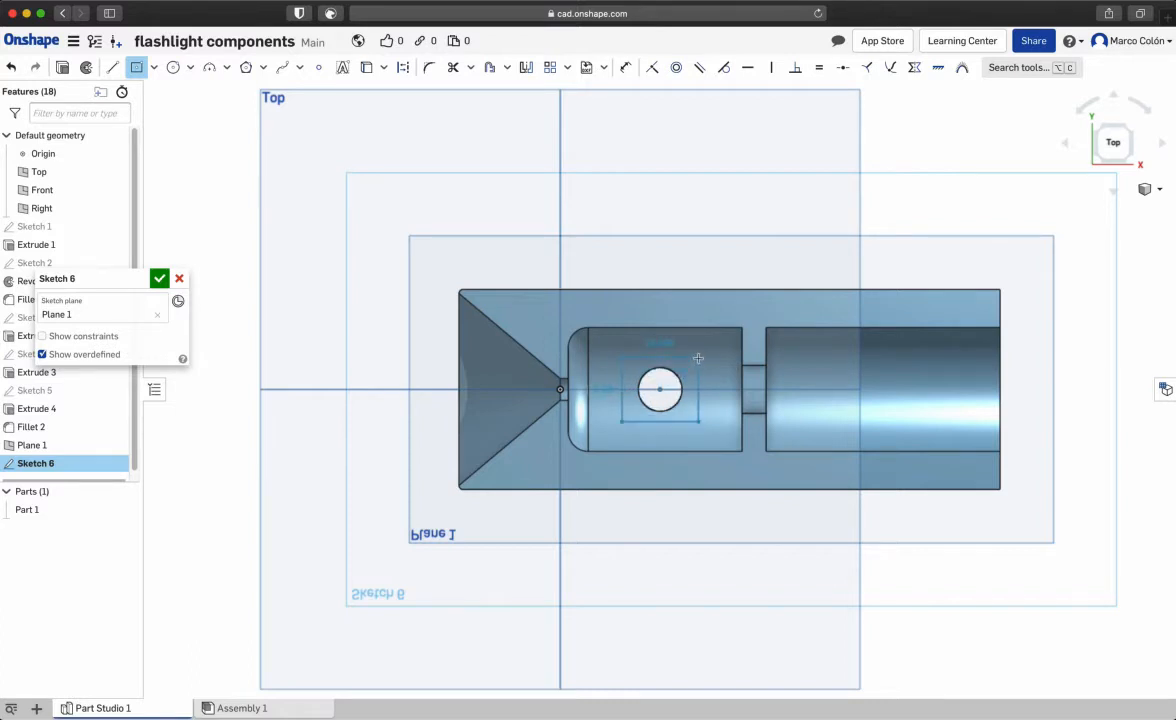
left_click(719, 358)
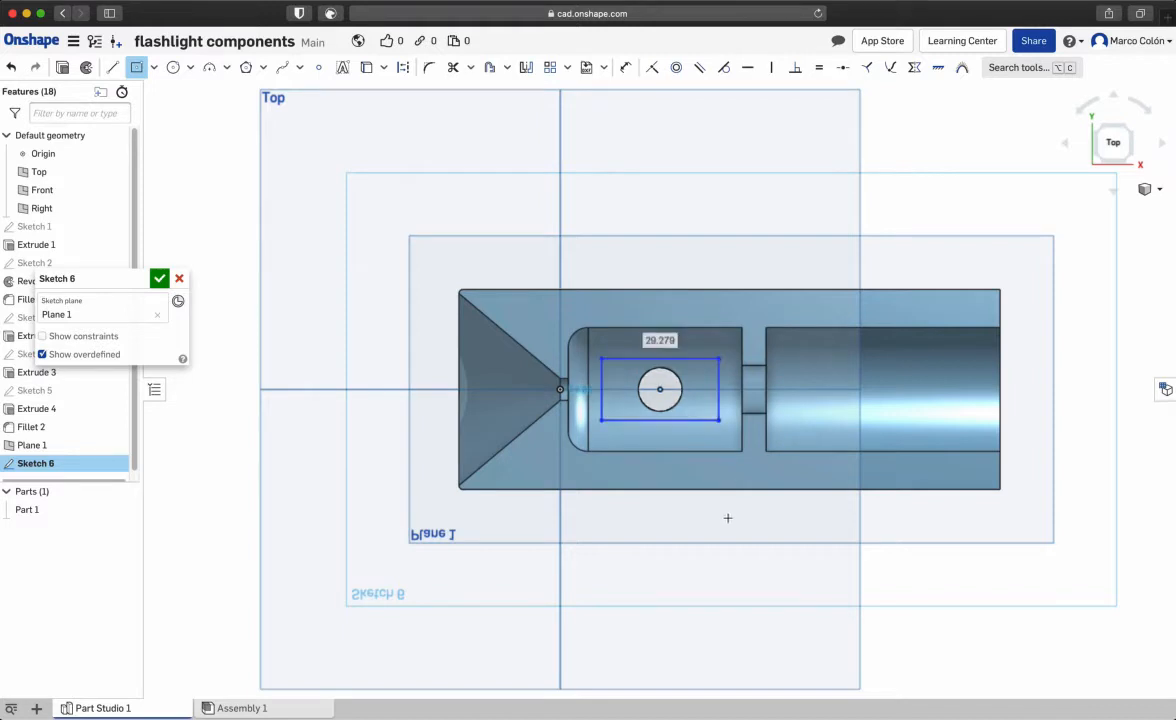
Dimension the rectangle to 14 mm high and 34 mm long.
key("d")
left_click(716, 379)
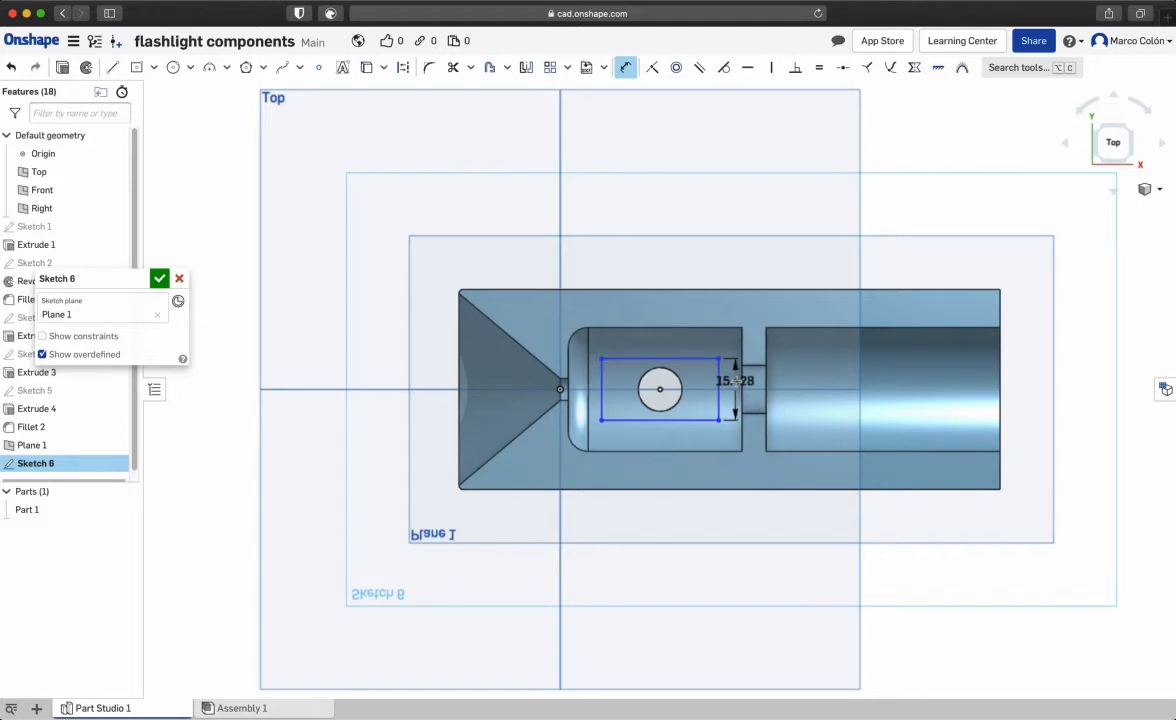
left_click(672, 381)
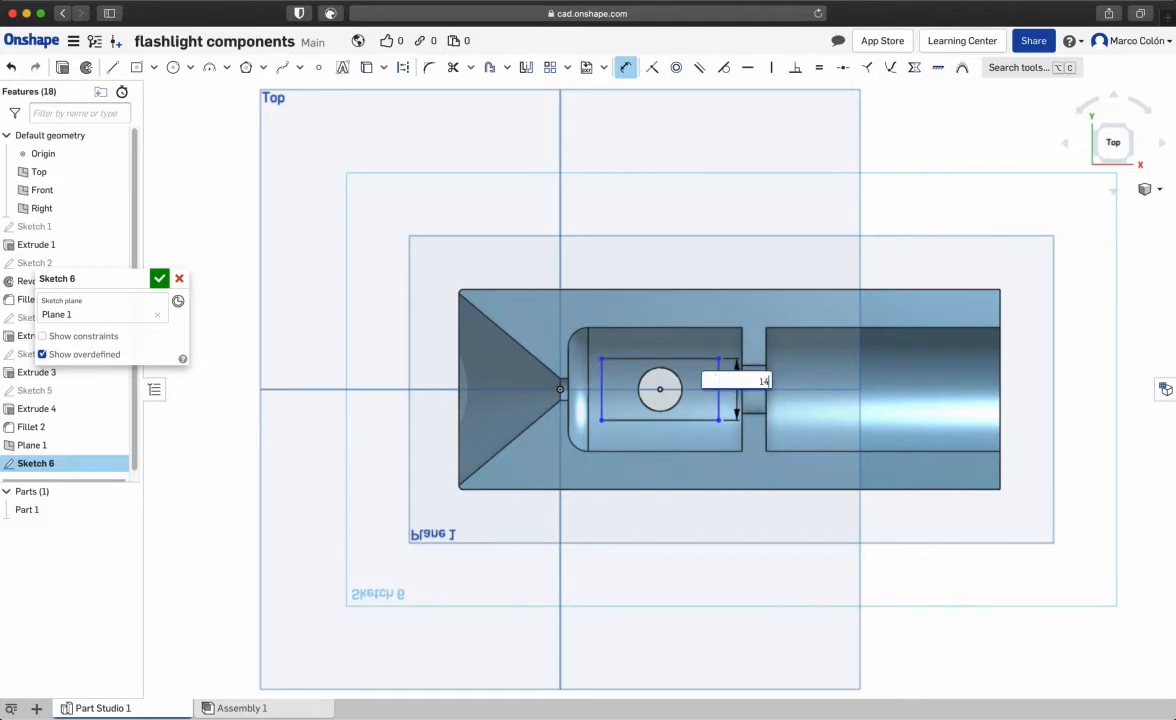
key("Return")
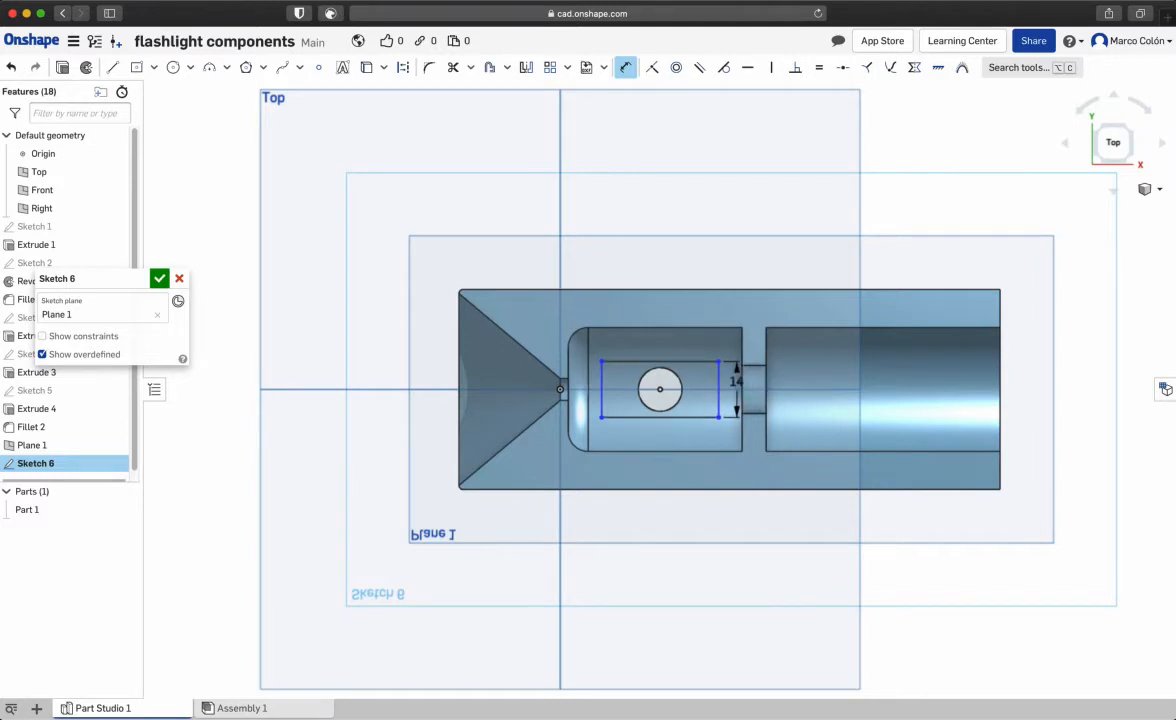
left_click(658, 358)
left_click(662, 346)
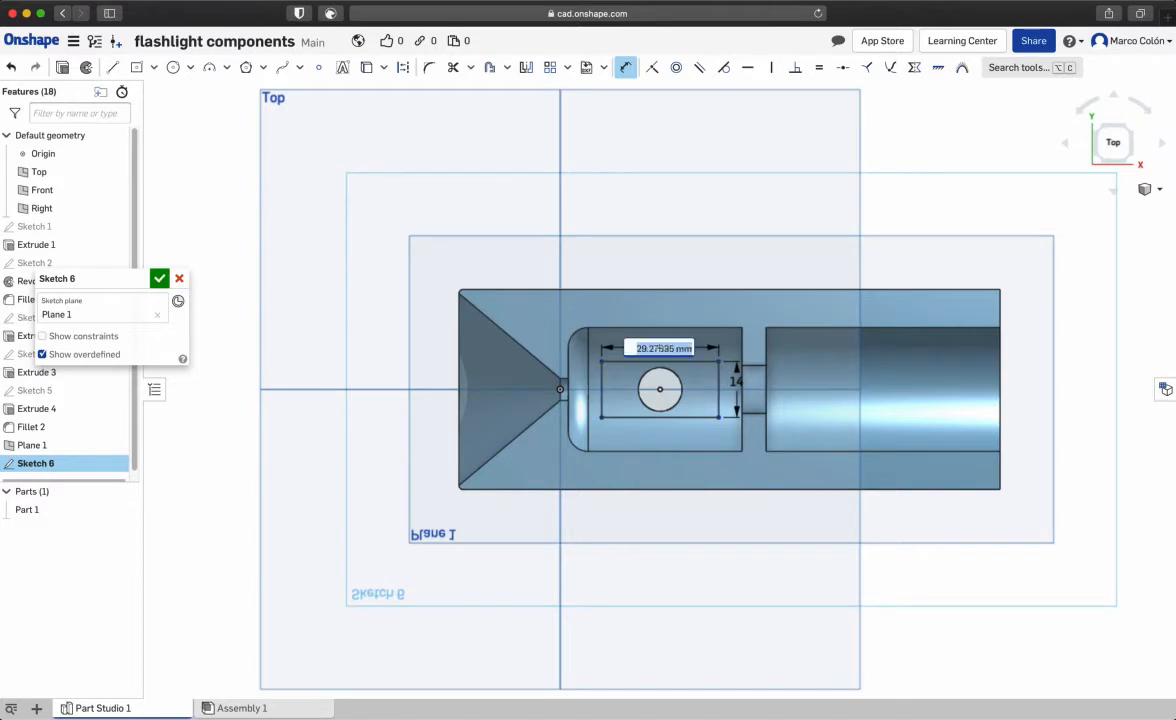
type("34")
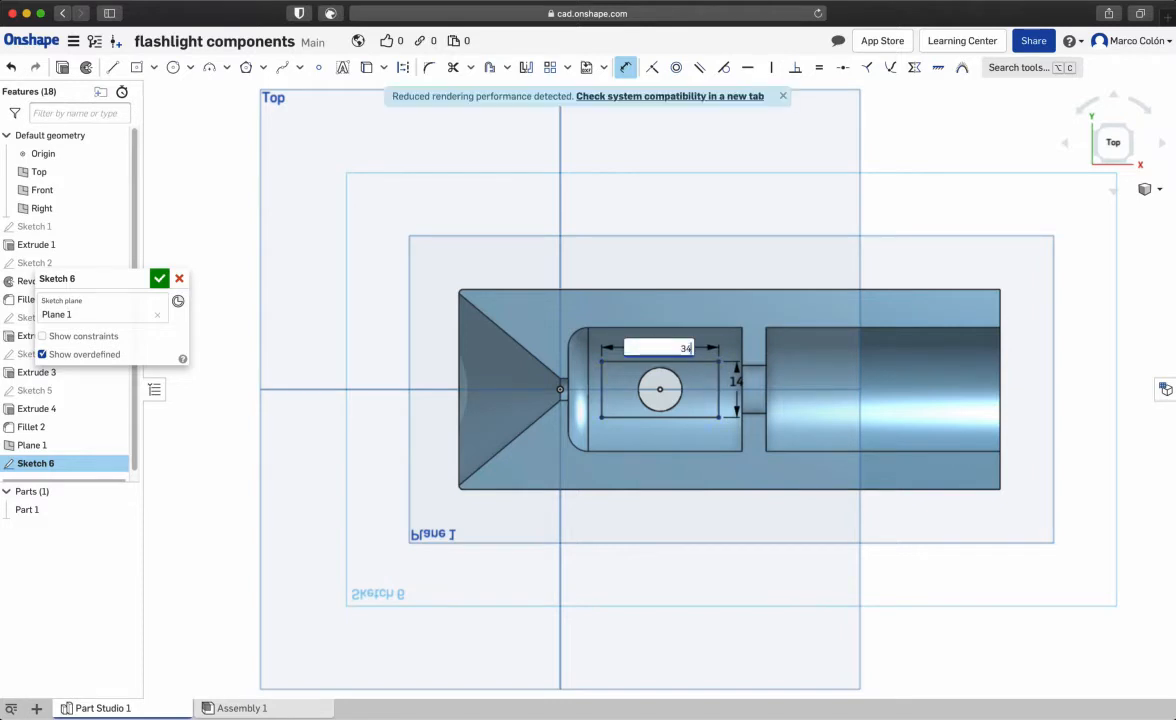
key("Return")
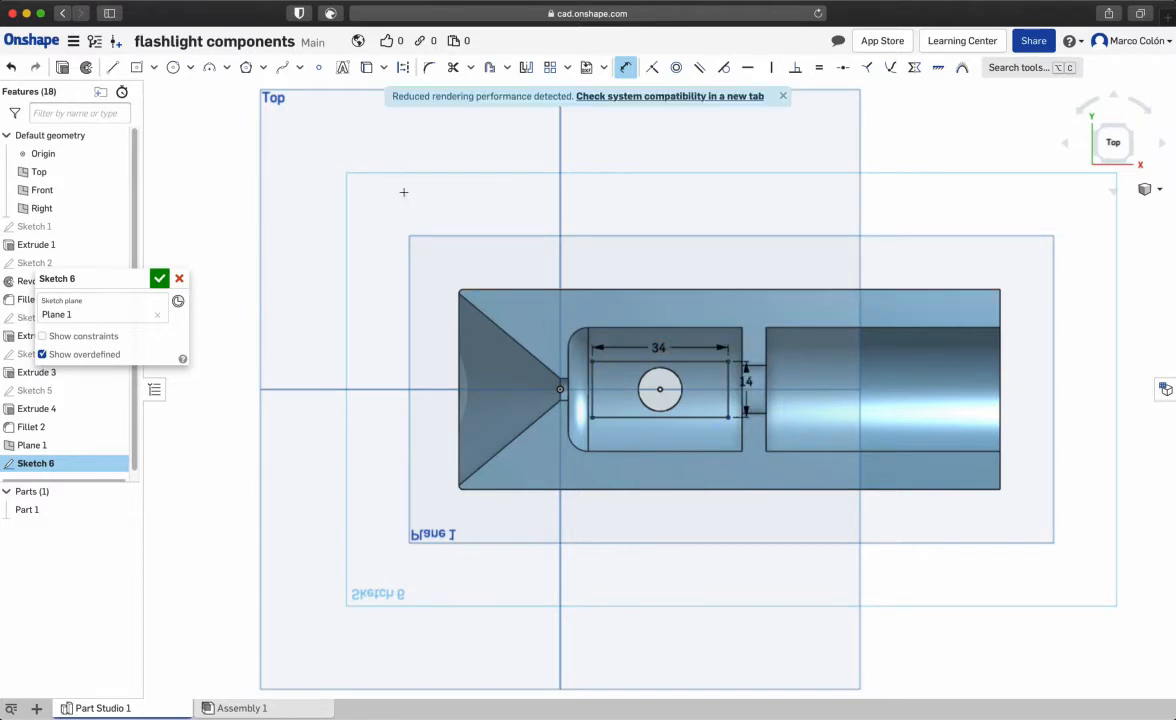
Extrude the 34 × 14 mm rectangle as a Remove cut with the Up to next end condition.
left_click(62, 67)
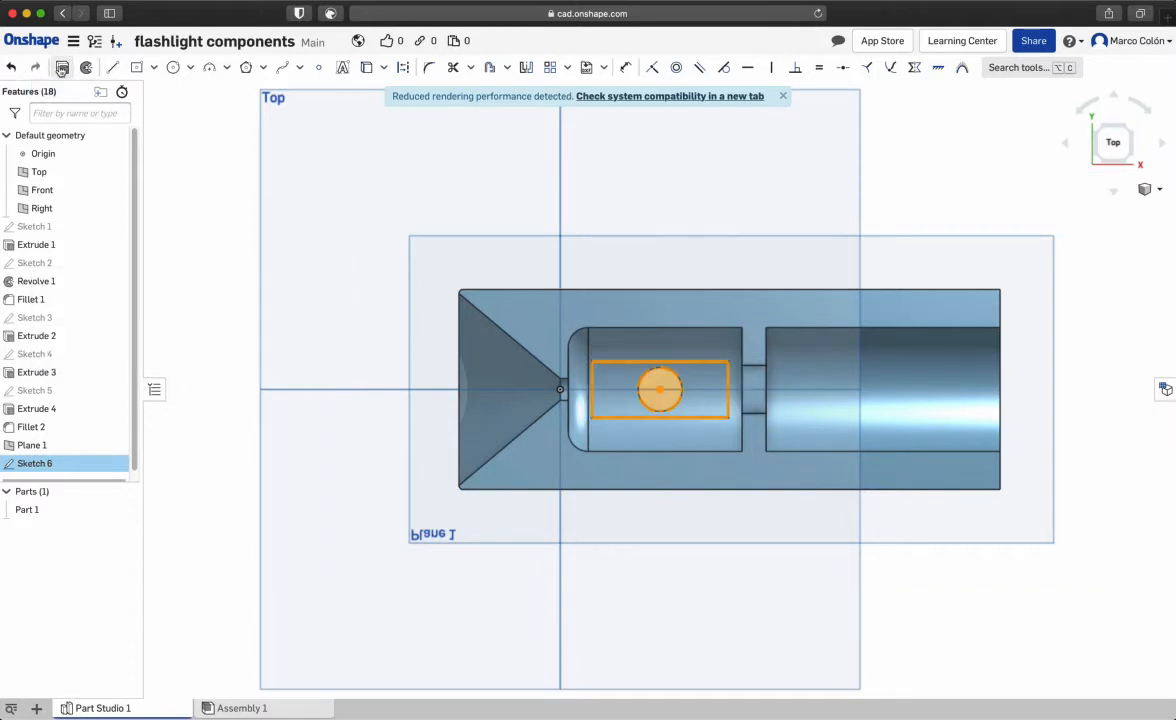
left_click(118, 316)
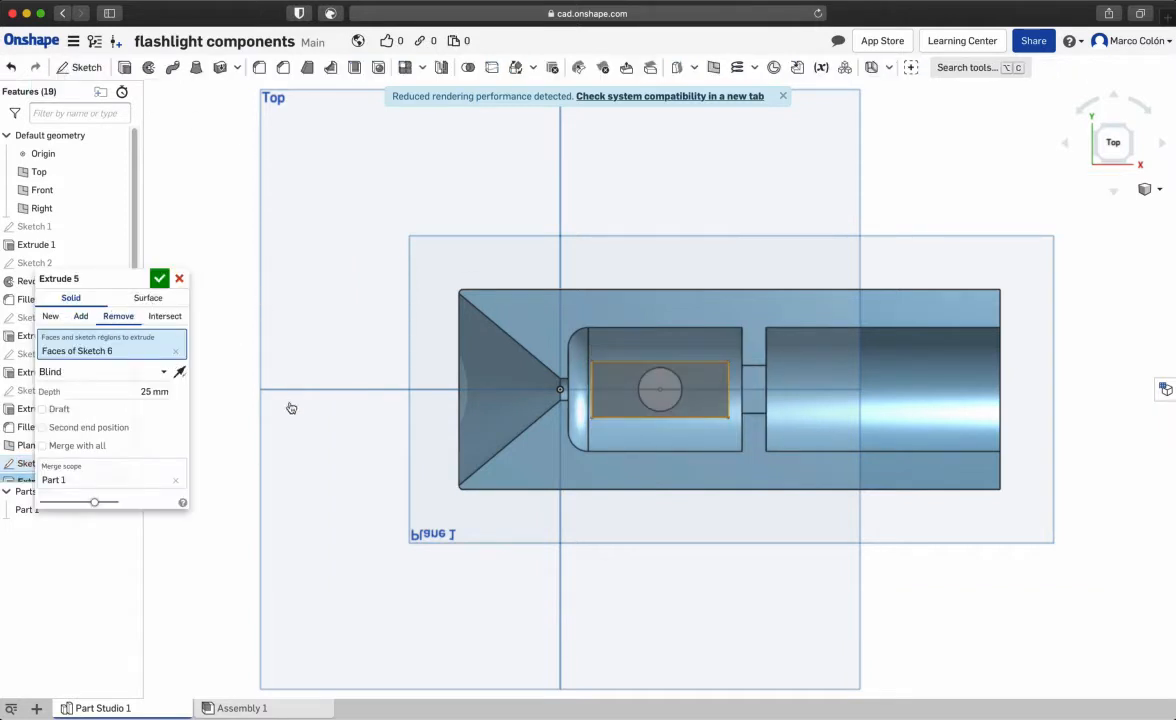
mouse_move(370, 486)
right_mouse_down()
mouse_move(367, 384)
mouse_move(370, 421)
mouse_move(338, 398)
right_mouse_up()
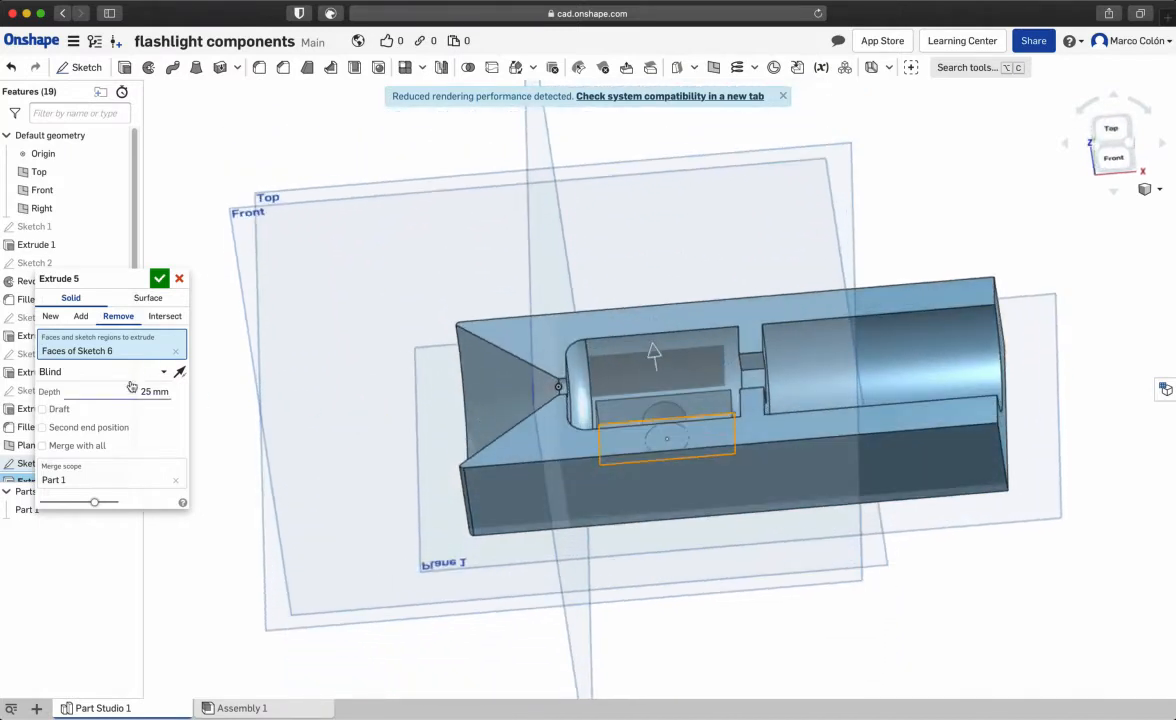
left_click(86, 372)
left_click(110, 431)
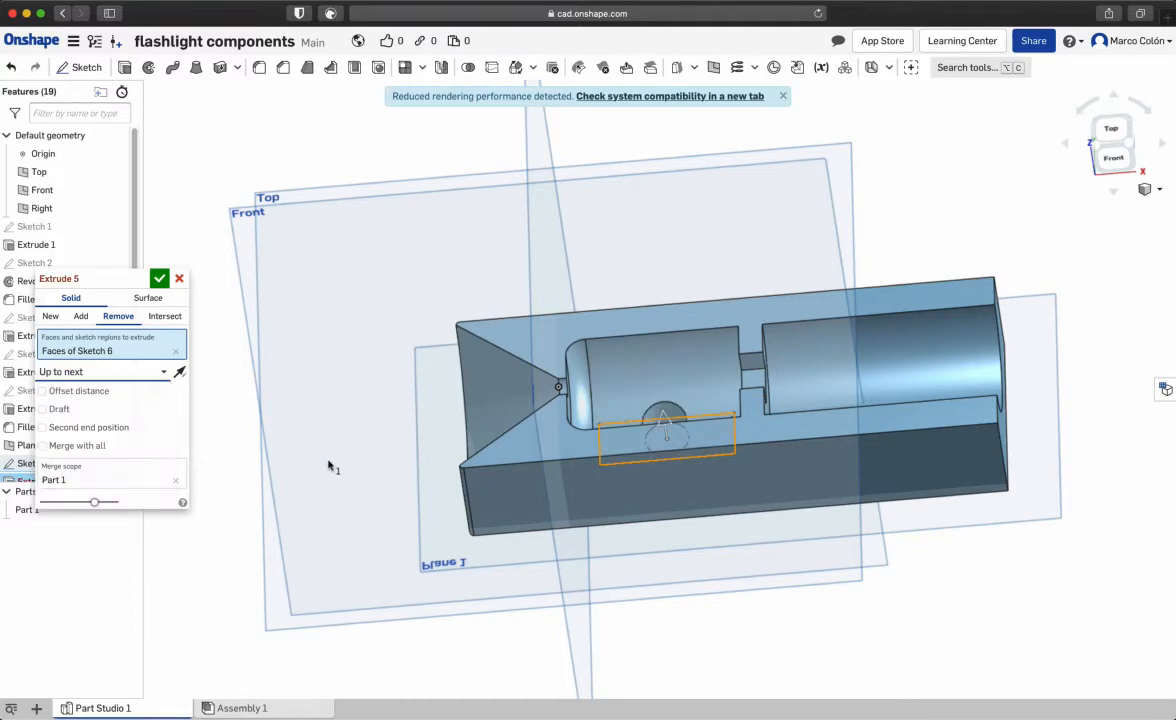
right_click_drag(208, 372, 388, 289)
left_click(160, 279)
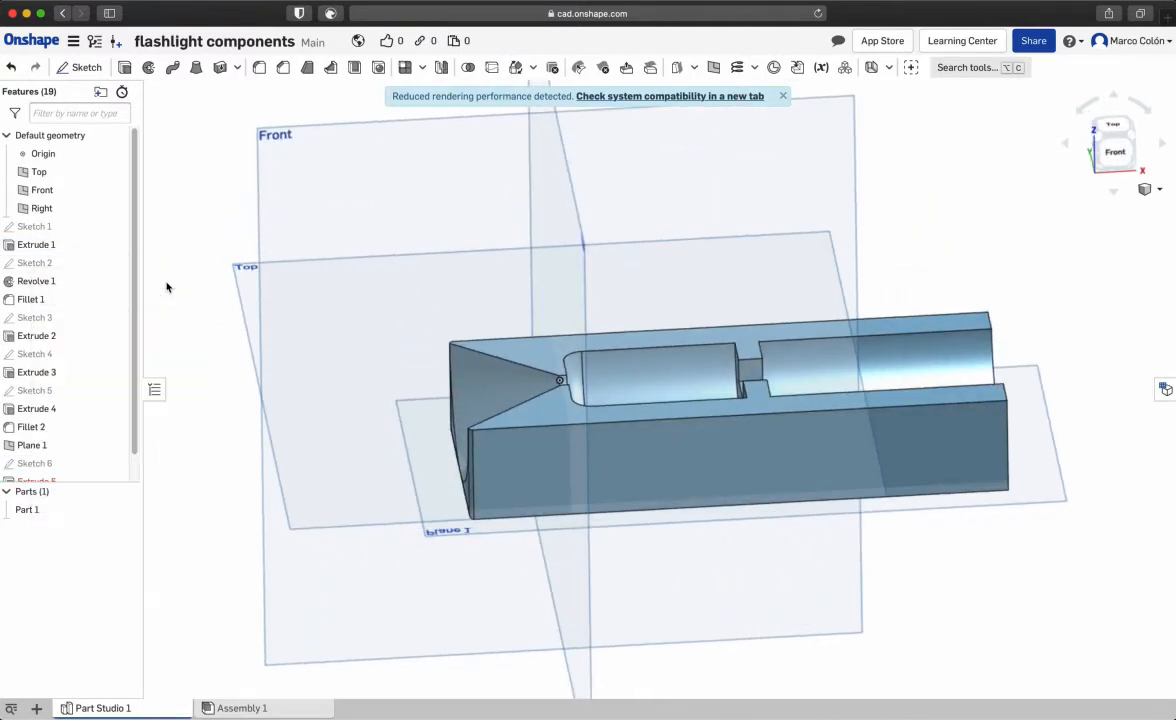
right_click_drag(394, 333, 412, 370)
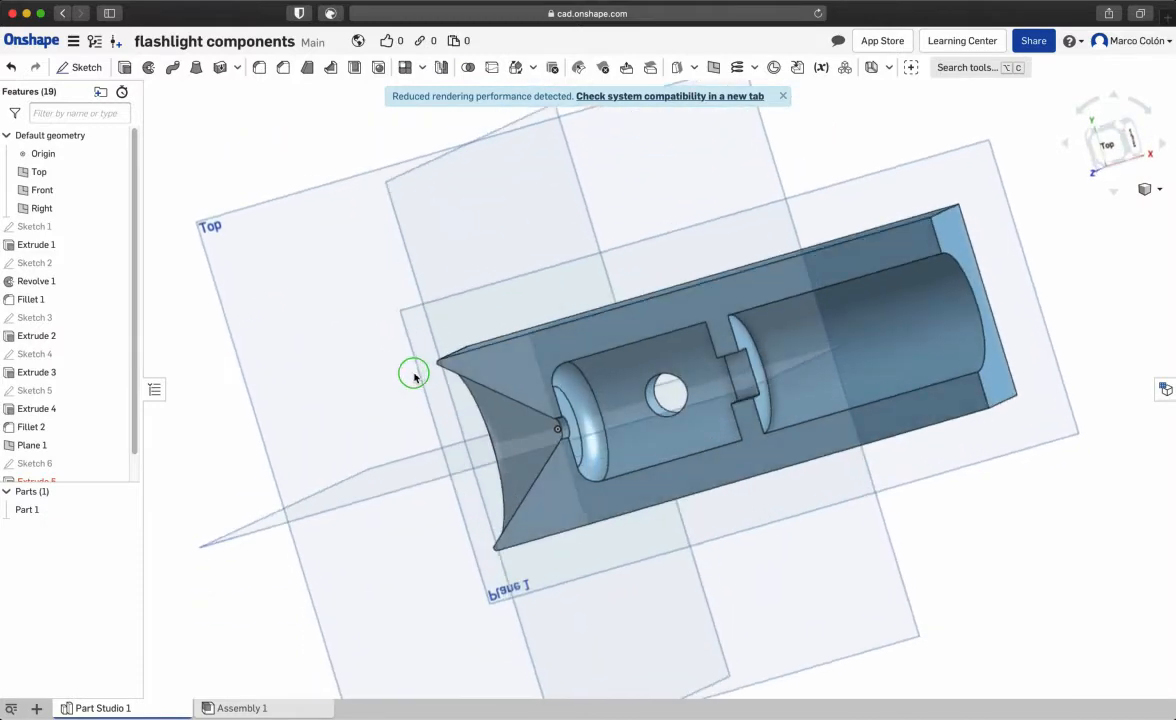
Edit the rectangular pocket's extrude to end Up to face, using the curved wall of the revolved cavity around the hole.
scroll(40, 400, "down", 1)
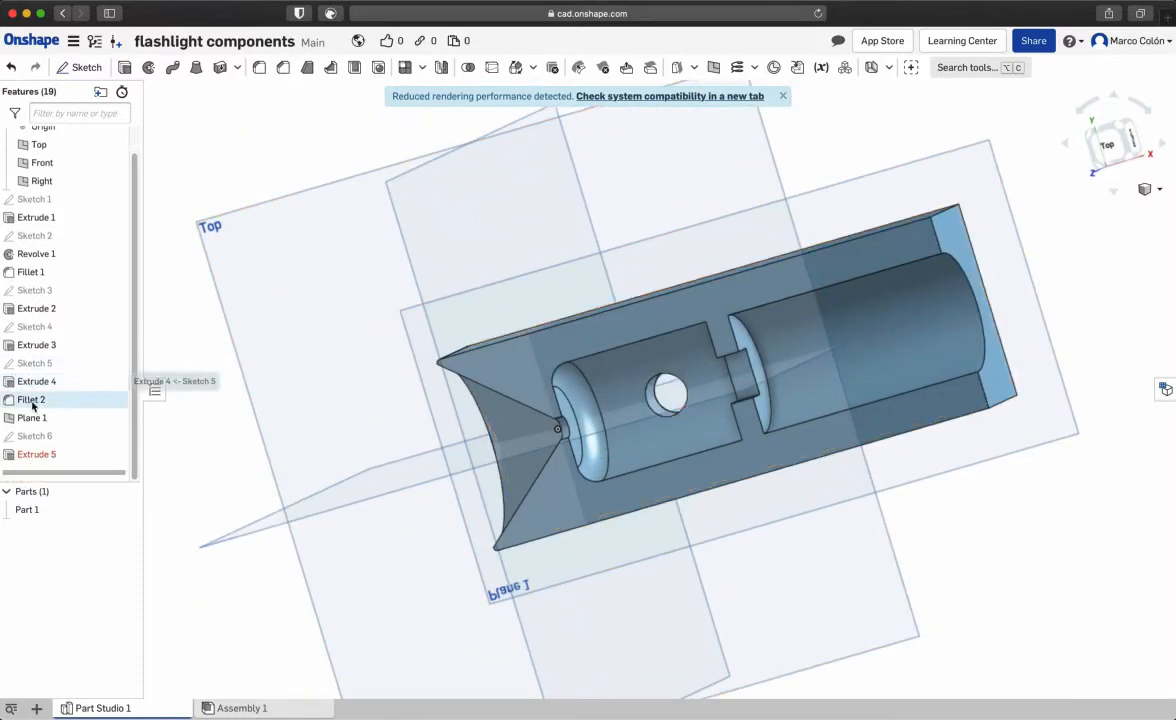
right_click(57, 455)
left_click(93, 488)
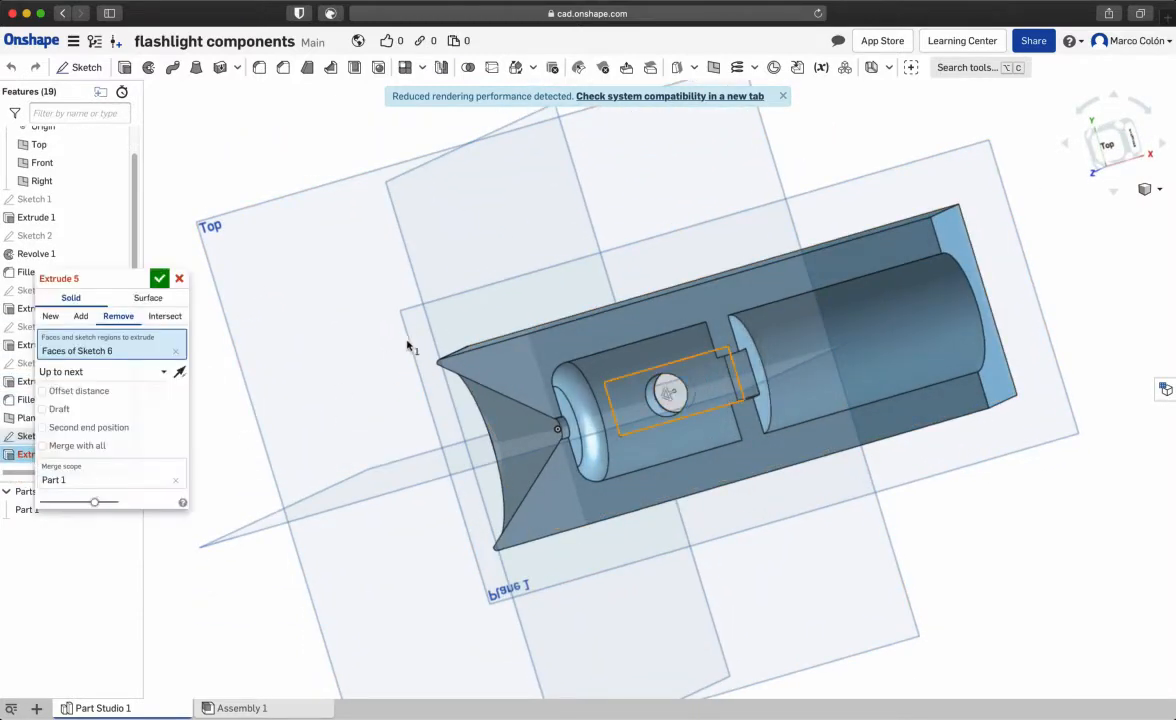
right_click_drag(362, 455, 355, 427)
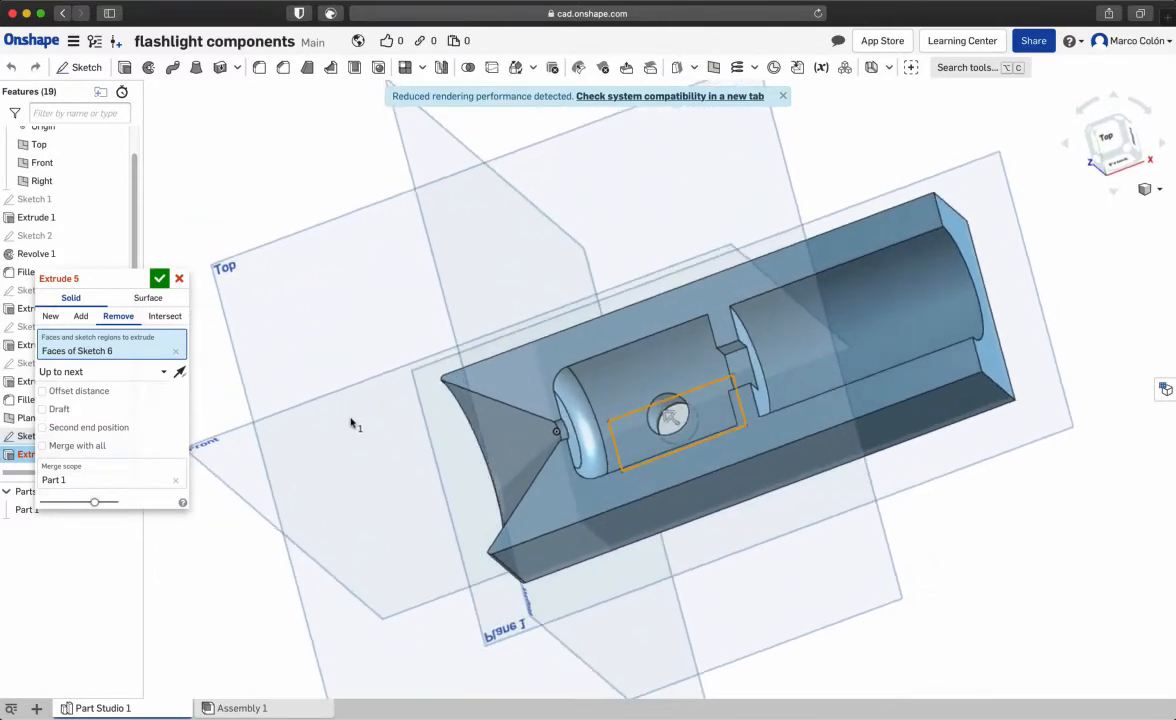
left_click(103, 371)
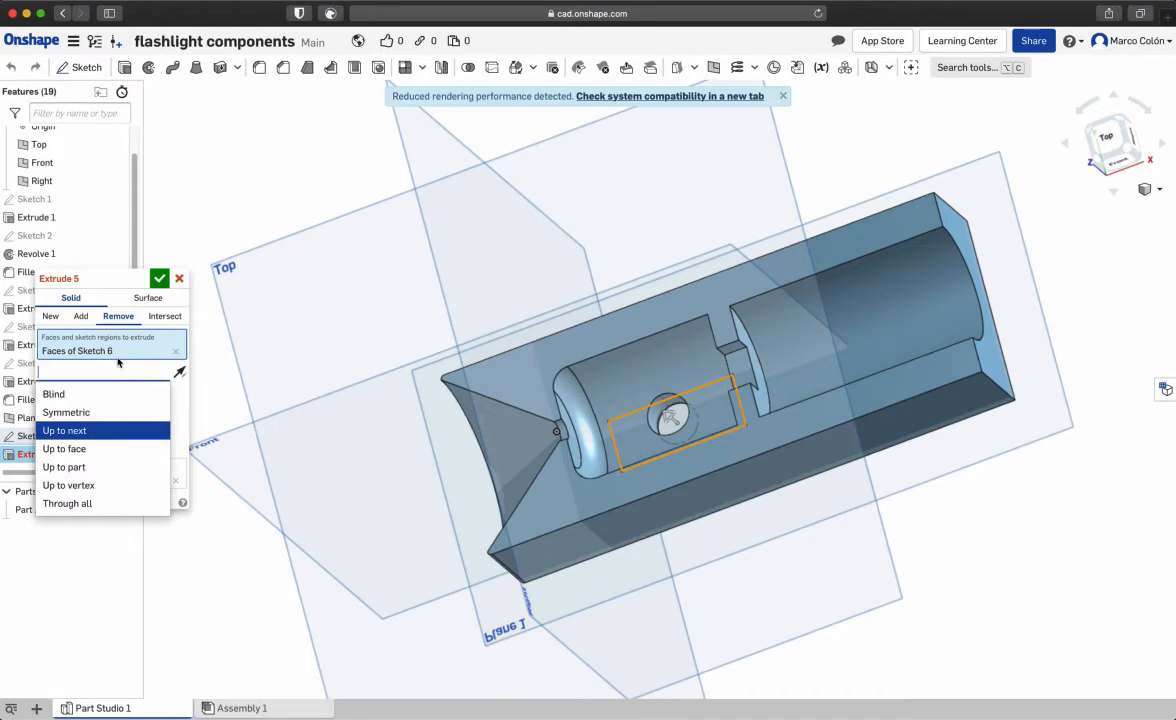
left_click(98, 457)
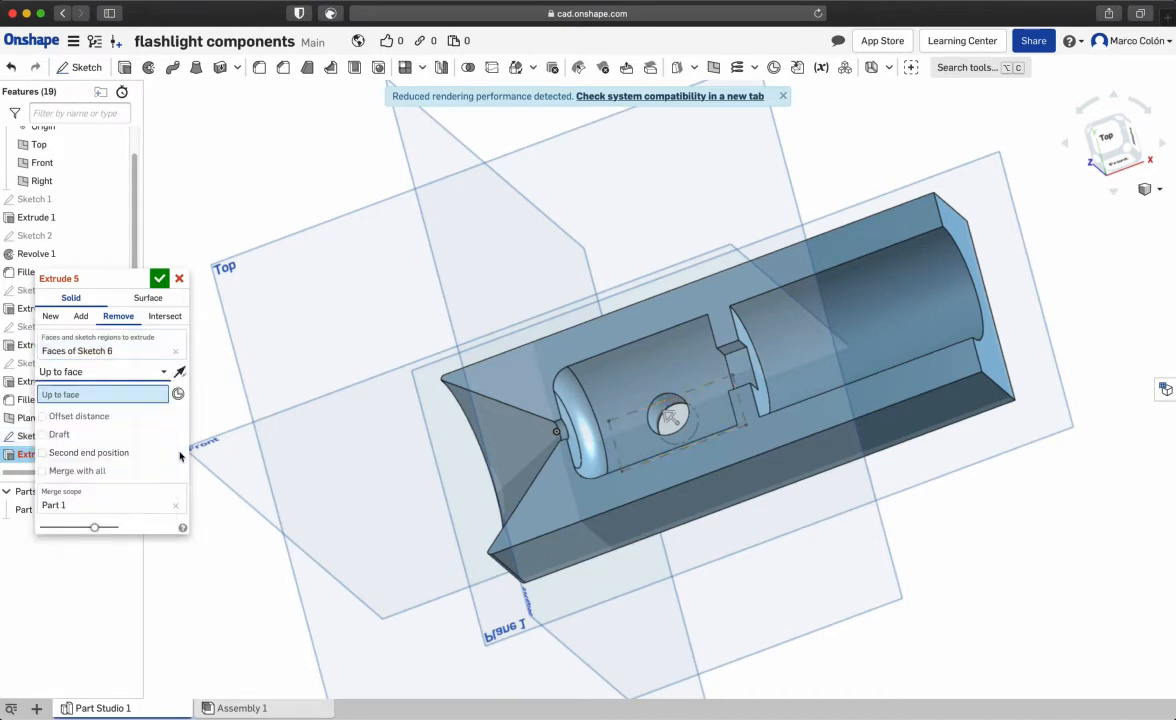
left_click(633, 415)
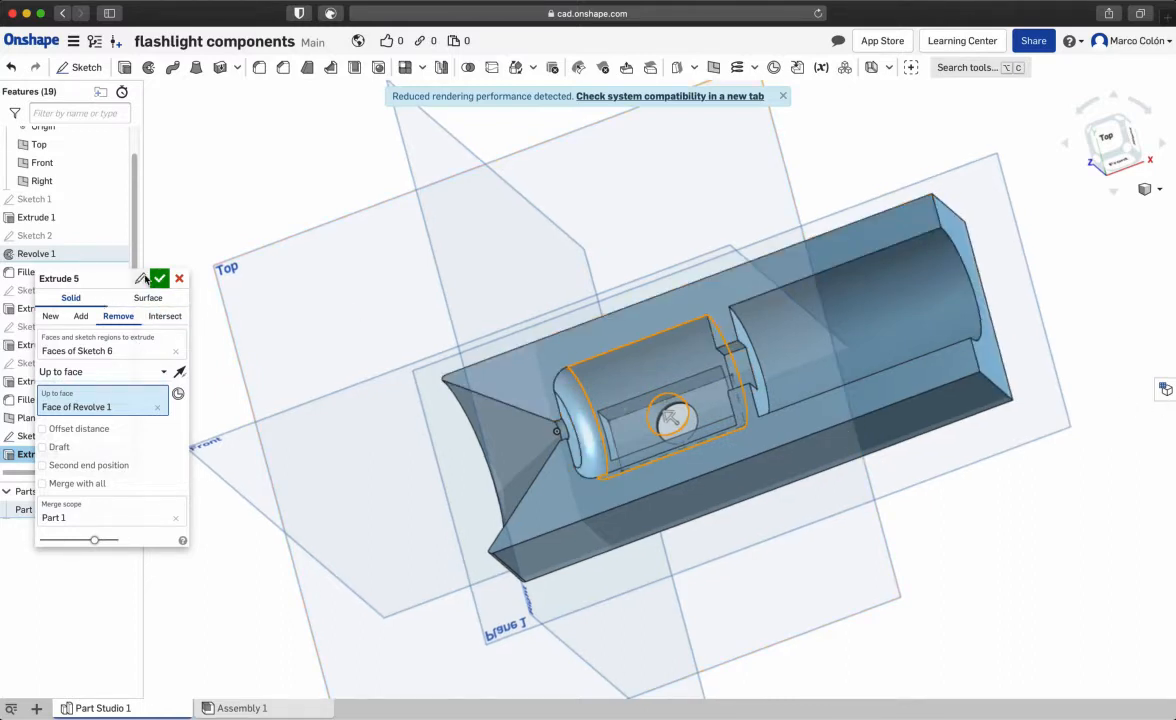
left_click(159, 278)
right_click_drag(520, 575, 436, 567)
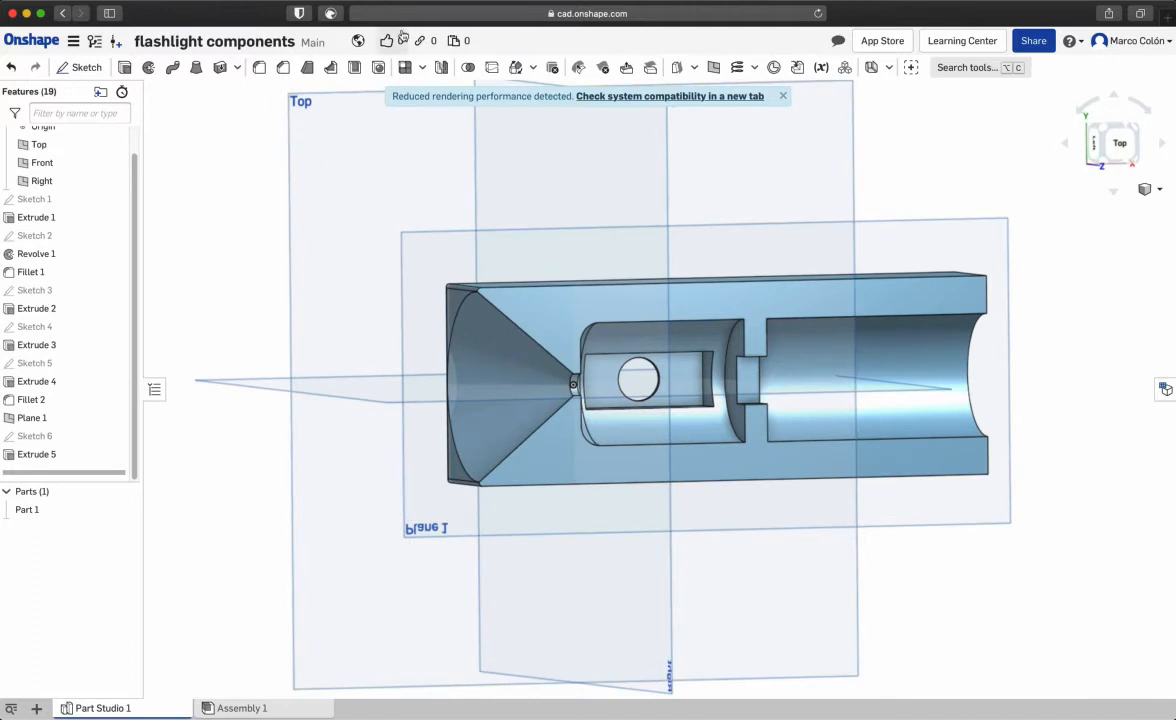
Dismiss the rendering performance notice and fillet the four floor edges of the rectangular pocket with a 1 mm radius.
left_click(781, 99)
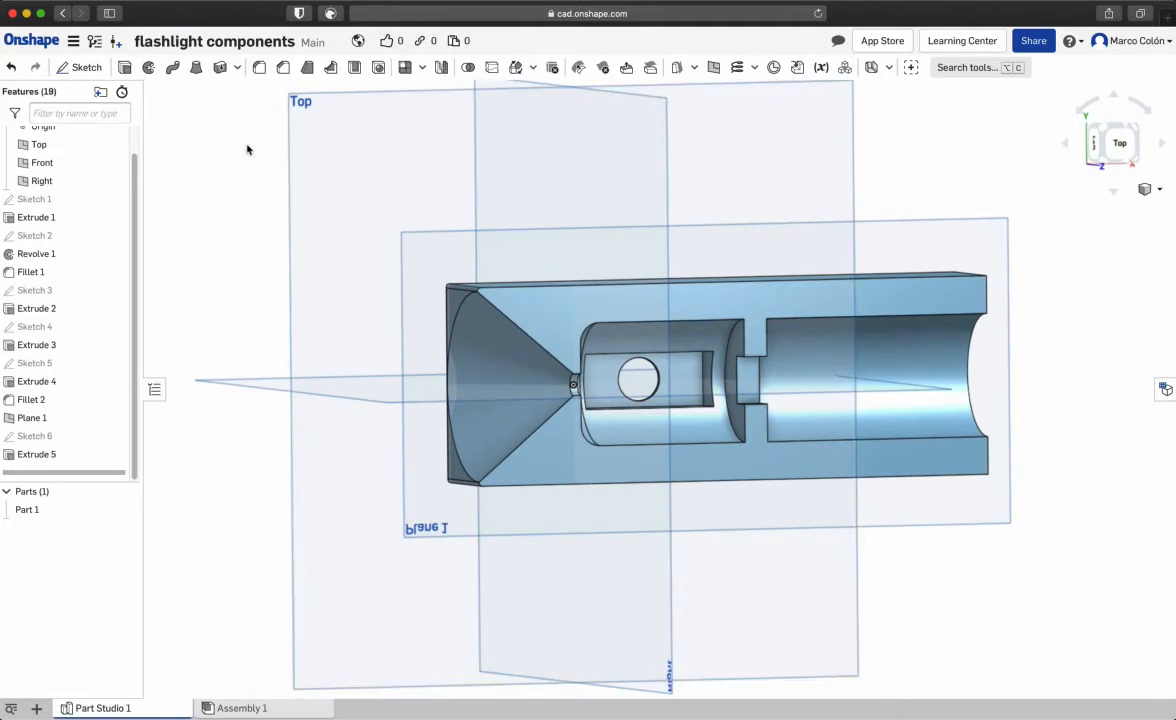
left_click(259, 67)
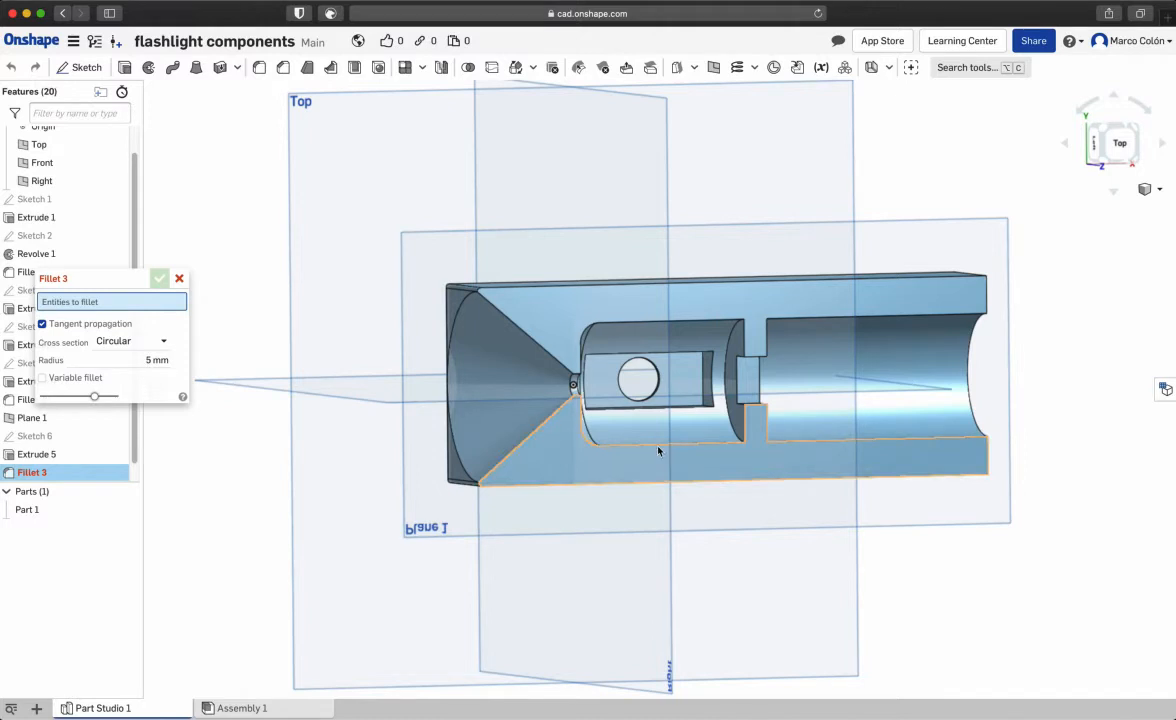
scroll(651, 460, "up", 5)
right_click_drag(679, 449, 677, 554)
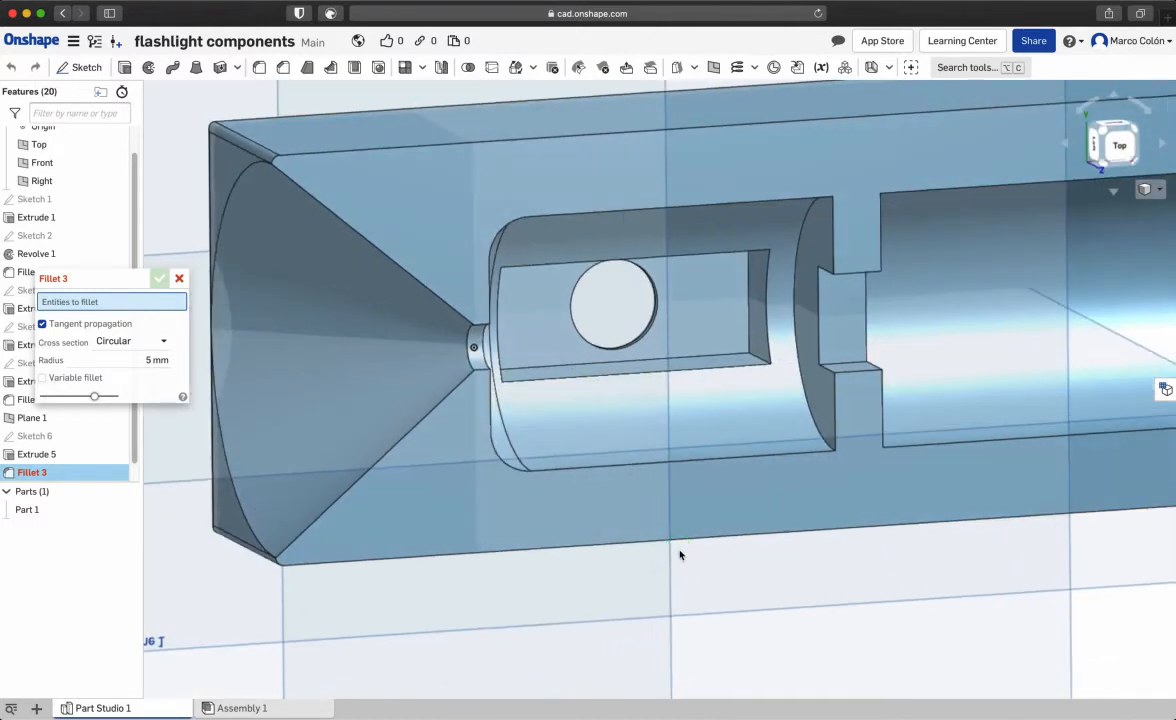
left_click(643, 361)
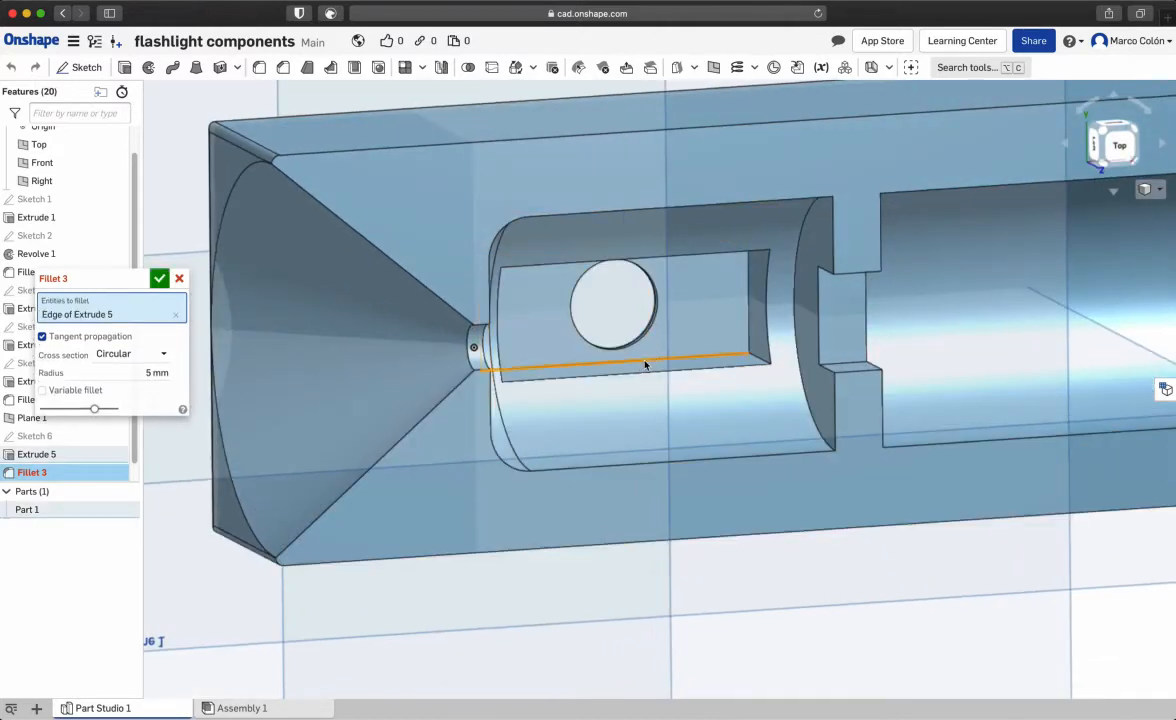
left_click(747, 289)
right_click_drag(722, 336, 693, 283)
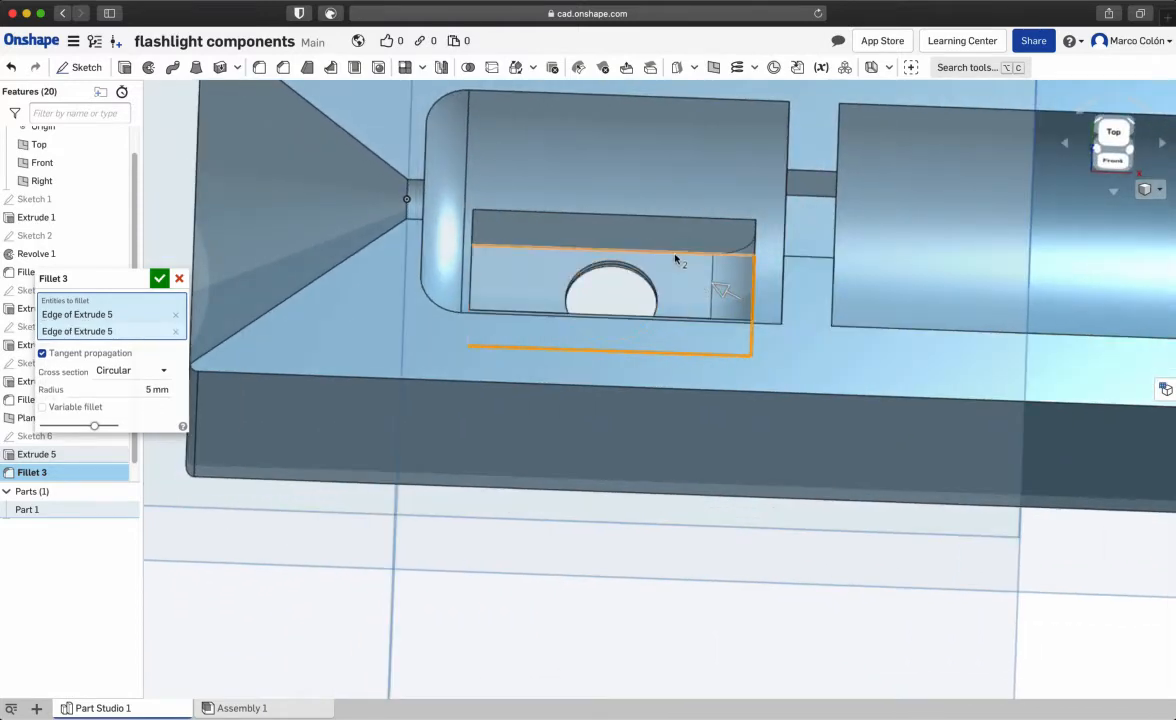
left_click(675, 259)
right_click_drag(541, 272, 541, 292)
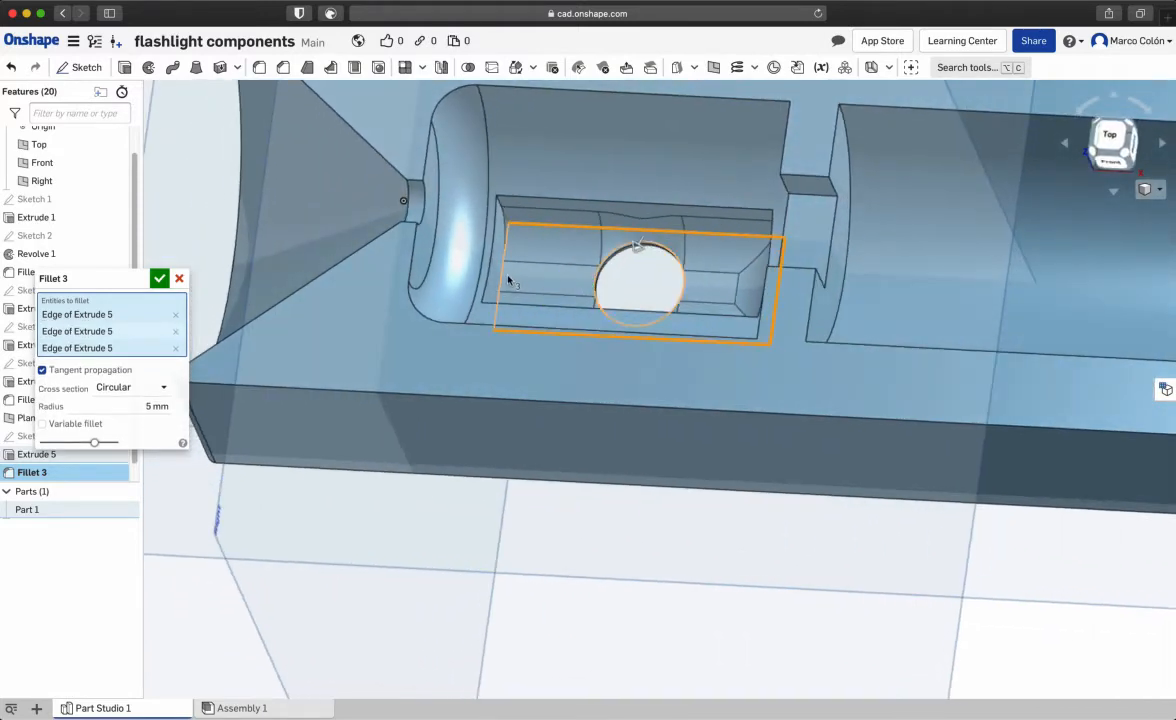
left_click(506, 281)
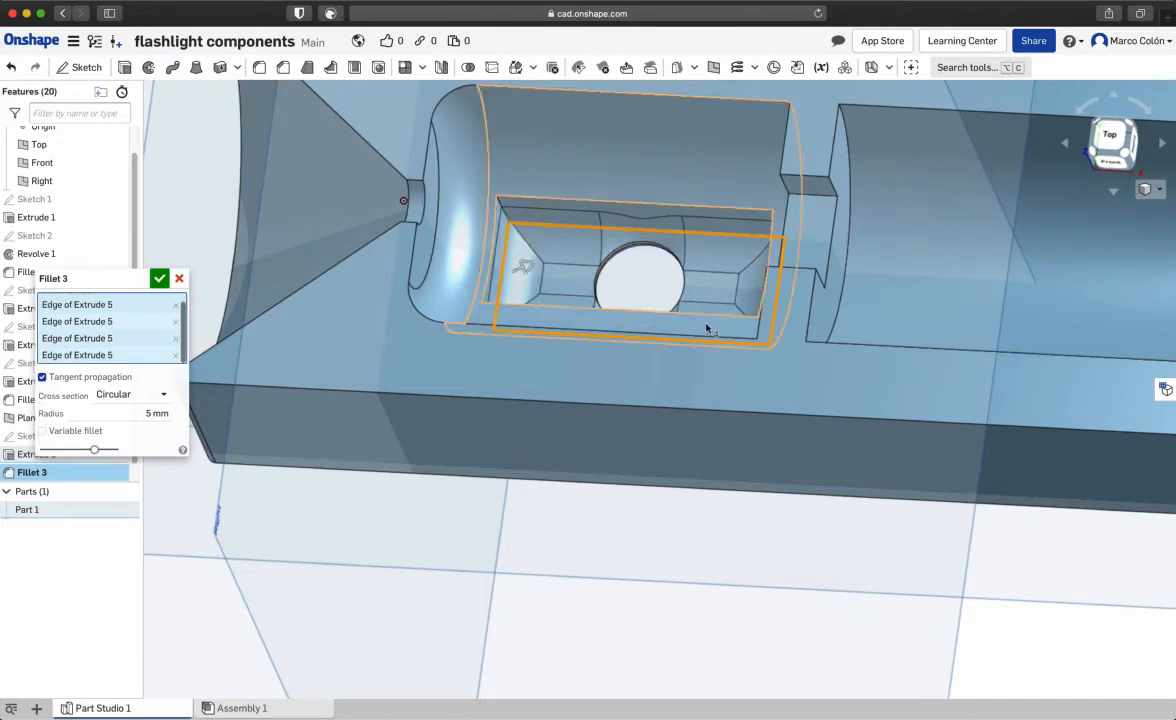
left_click(152, 413)
type("1")
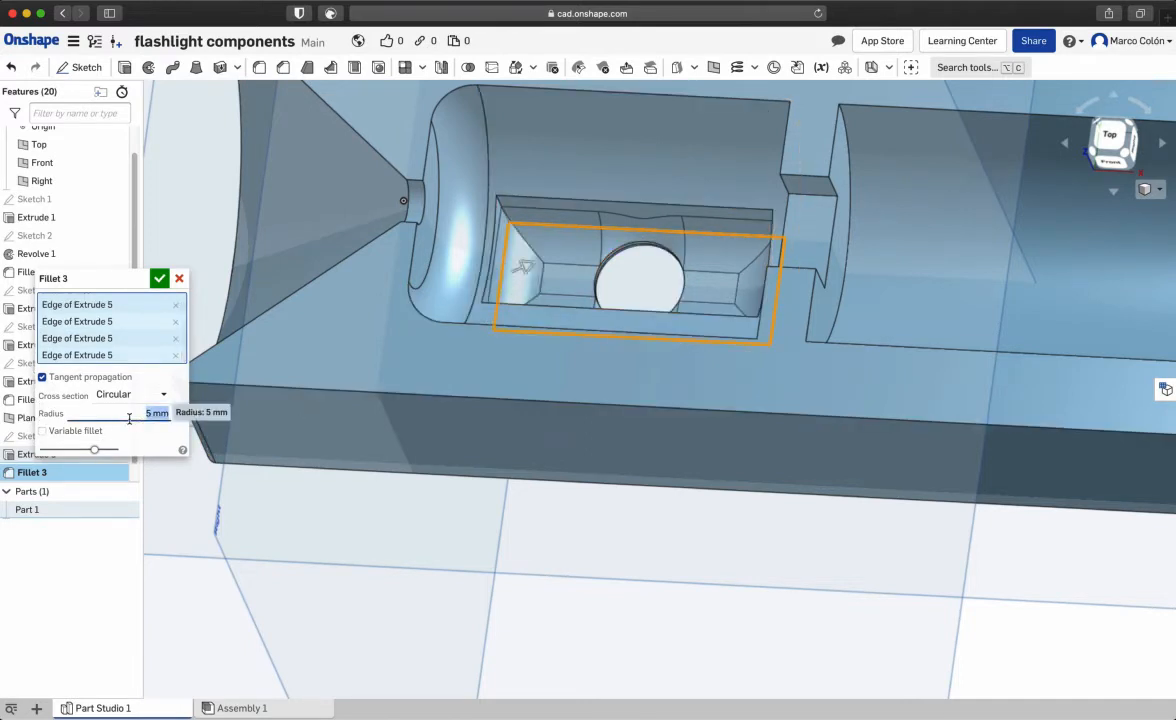
key("Return")
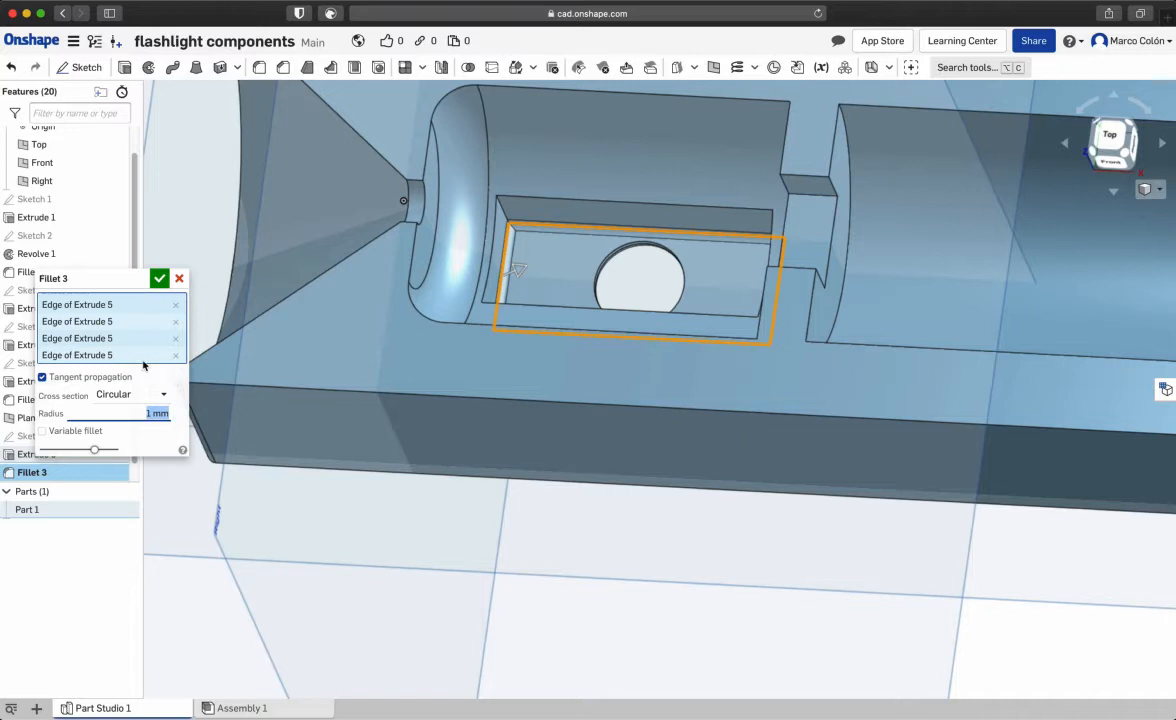
left_click(160, 279)
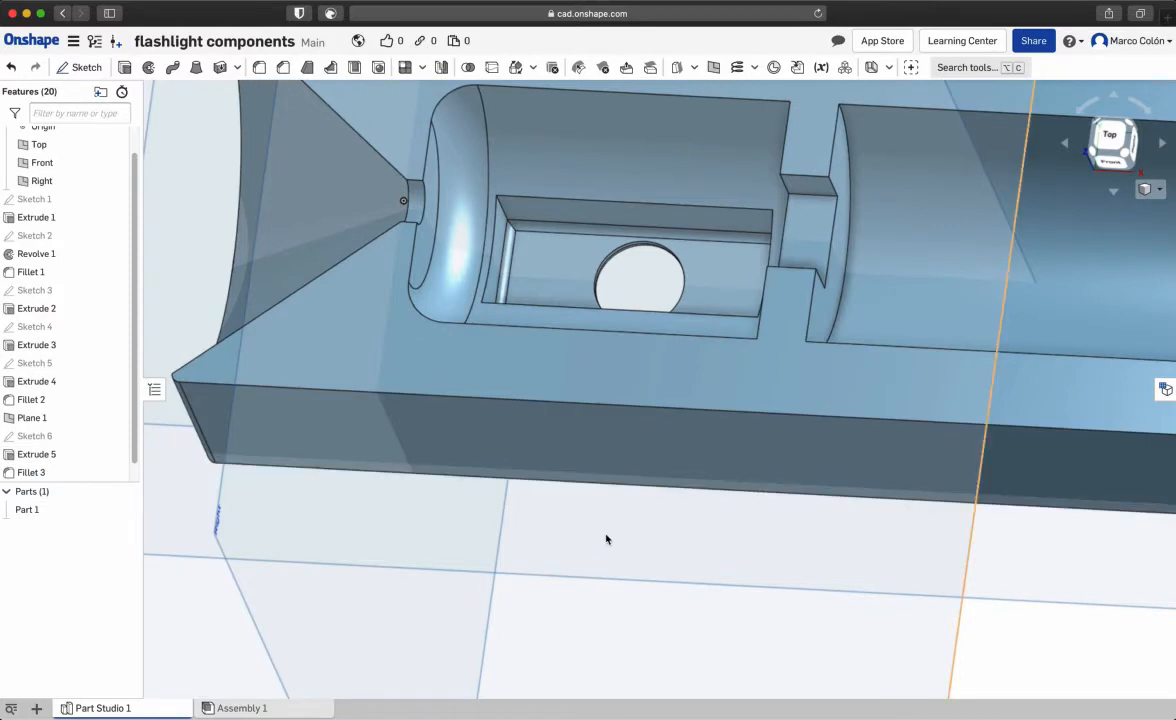
Switch to the flashlight PDF drawing and examine the dimensions of the Flashlight Top's end view.
scroll(600, 525, "down", 10)
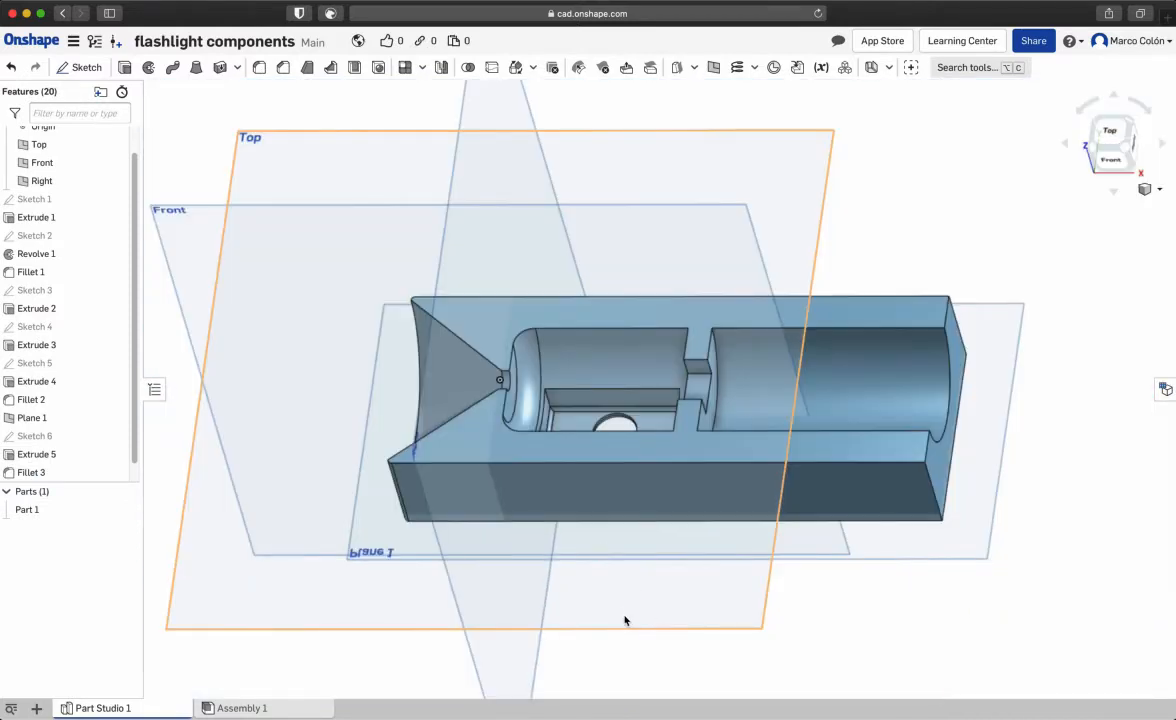
middle_click_drag(625, 621, 612, 510)
right_click_drag(635, 449, 596, 486)
key("ctrl+Left")
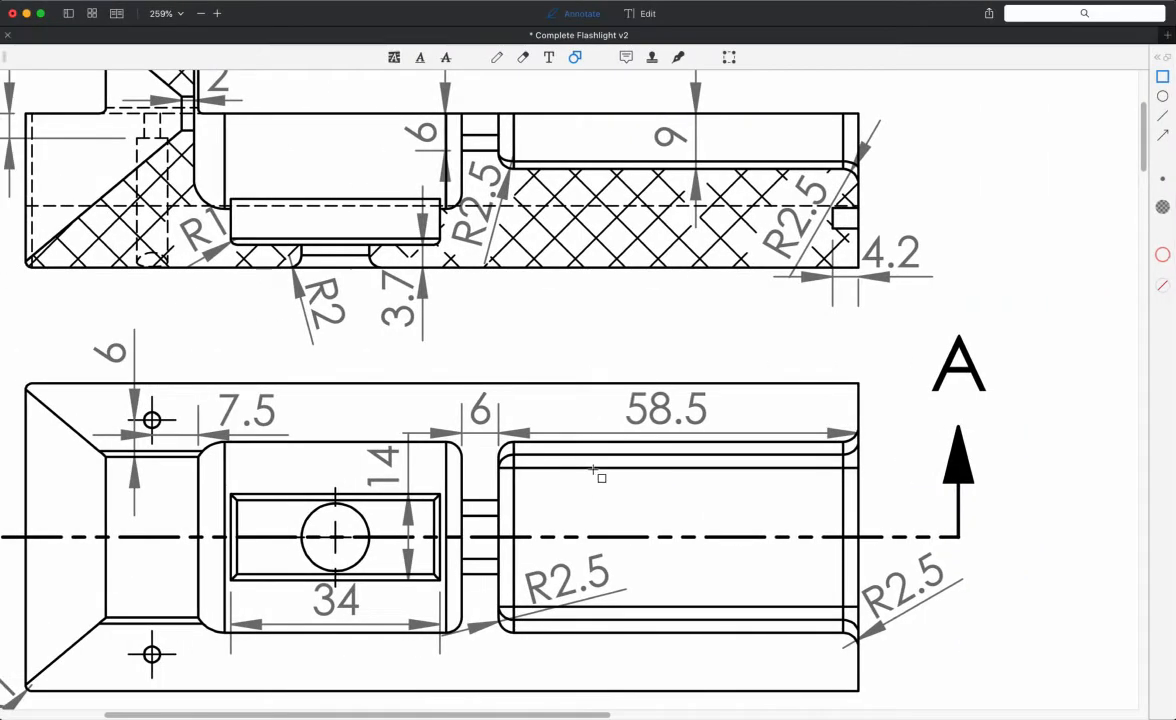
key("super+0")
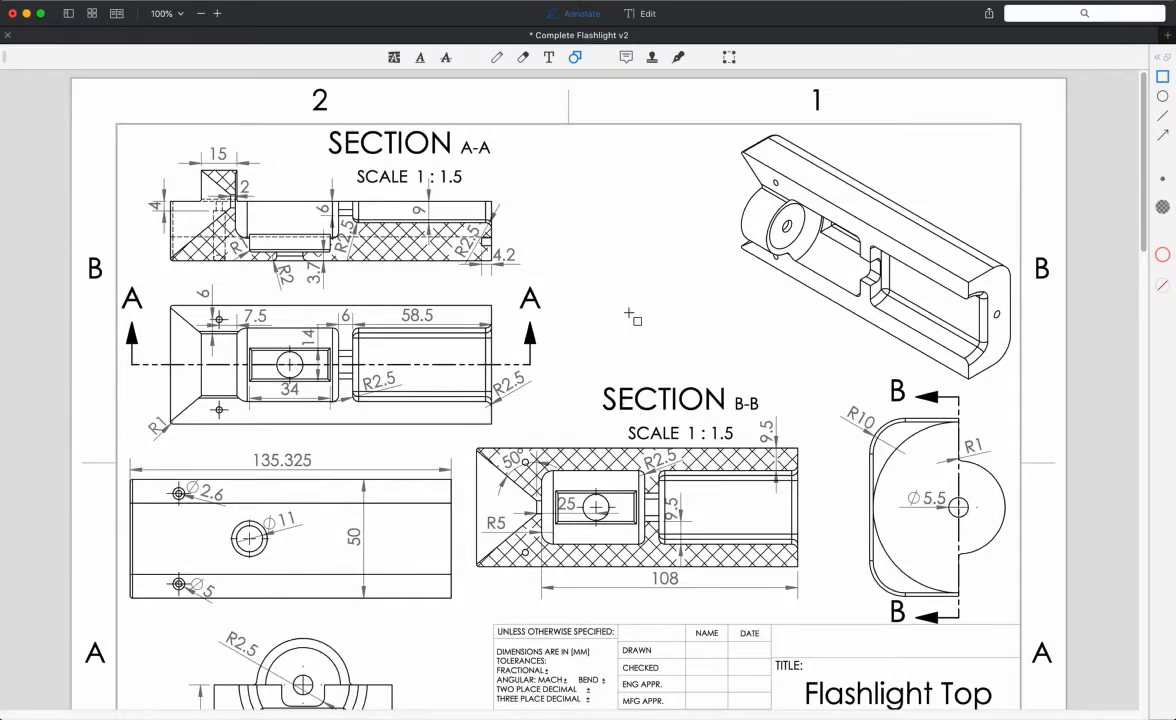
scroll(500, 300, "down", 3)
scroll(549, 329, "down", 3)
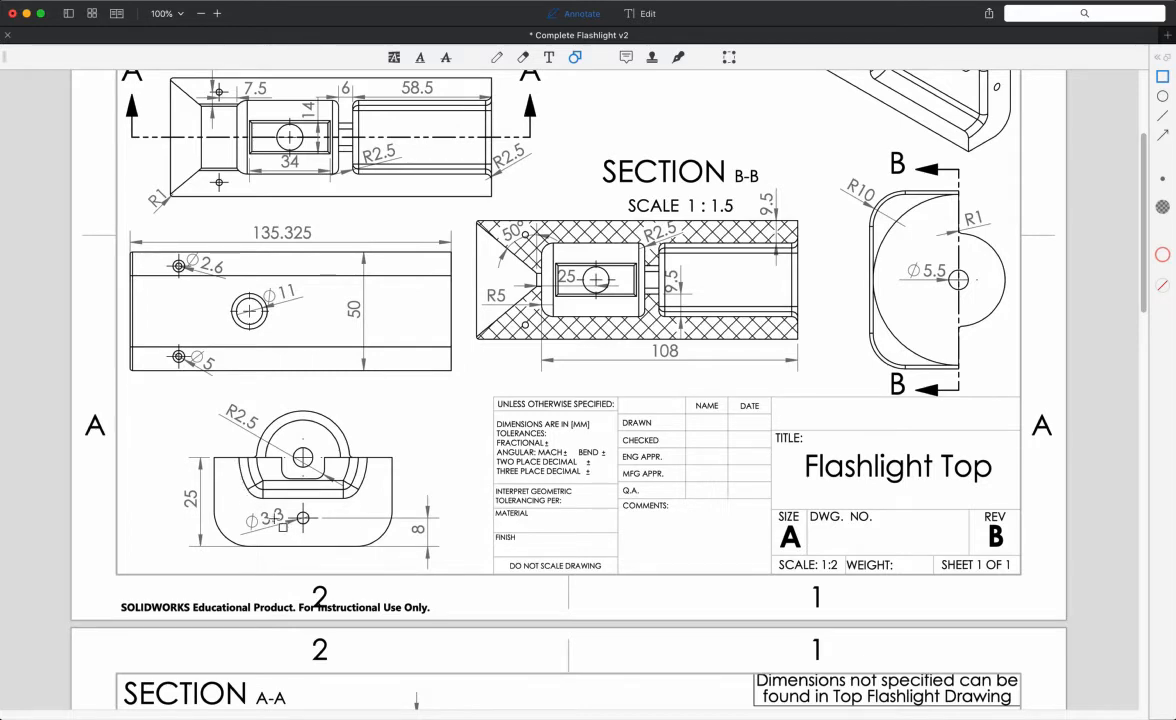
scroll(280, 491, "up", 5, "ctrl")
scroll(280, 495, "up", 2, "ctrl")
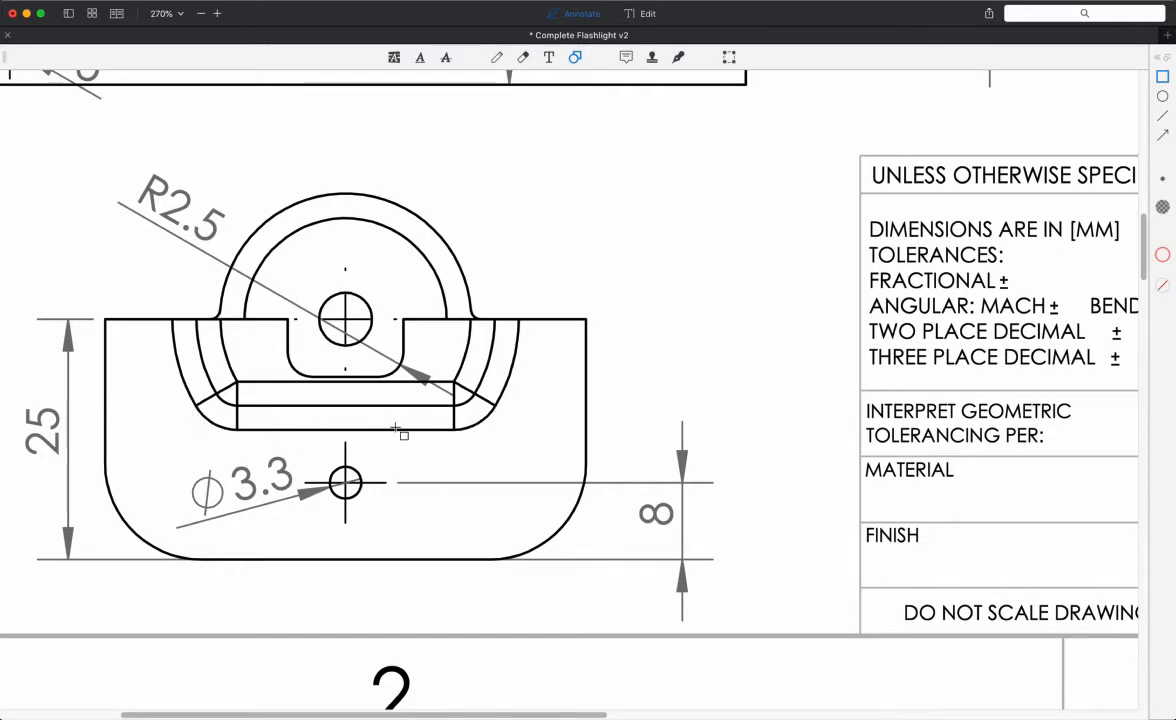
Return to Onshape and compare the part's open end, in the Right view and from above, with the Flashlight Top drawing.
key("ctrl+Right")
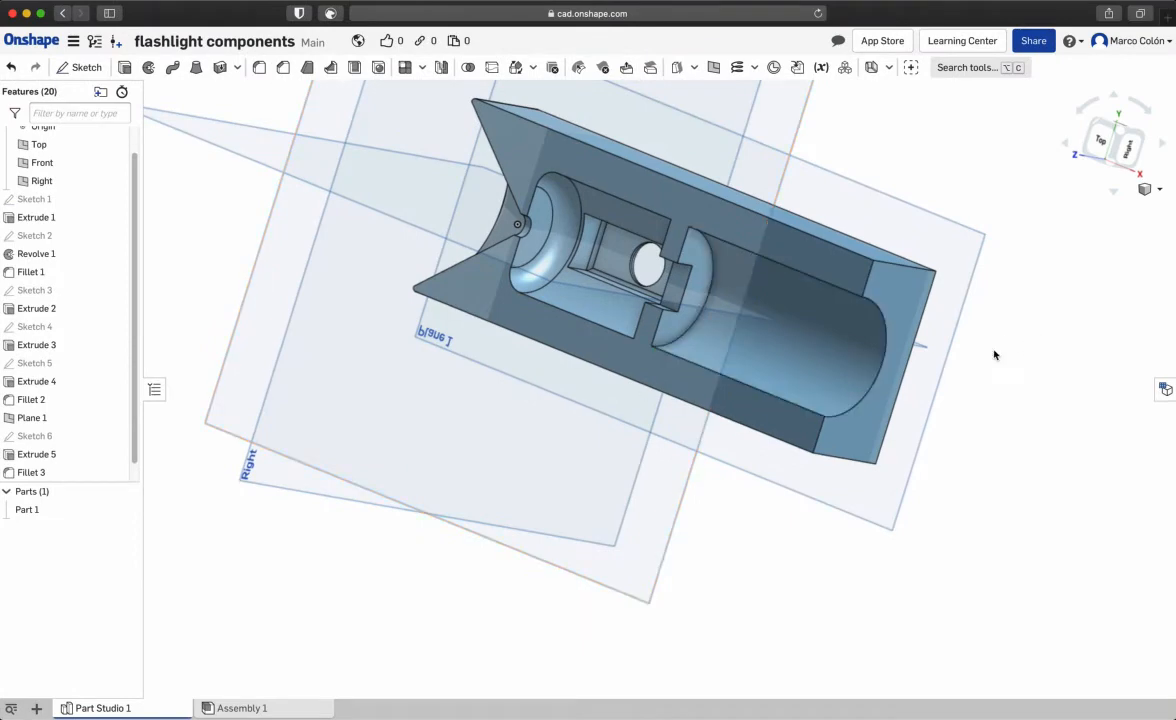
left_click(838, 448)
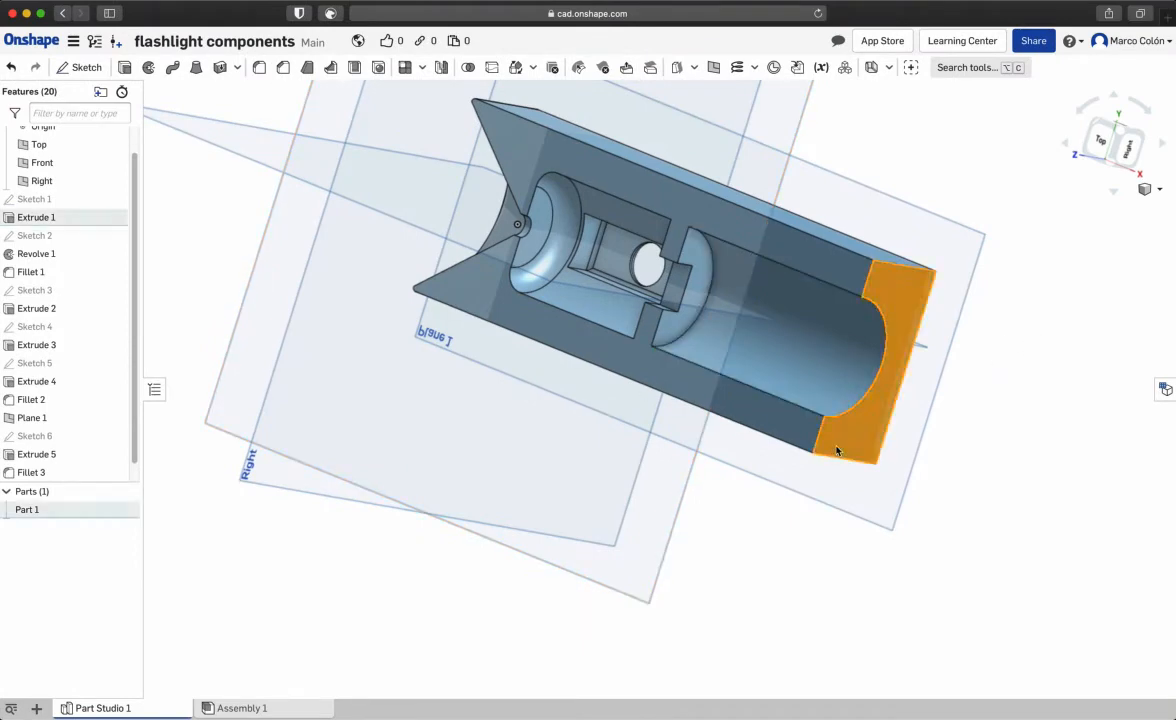
left_click(1131, 149)
left_click(924, 493)
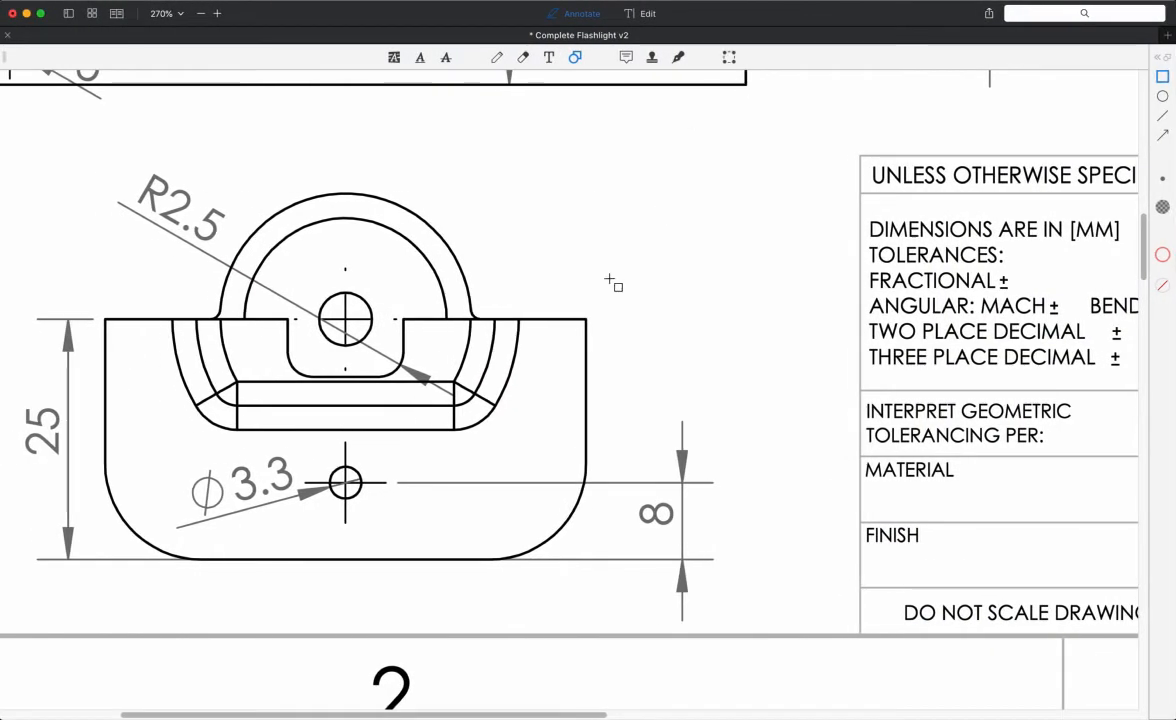
scroll(611, 283, "down", 10, "ctrl")
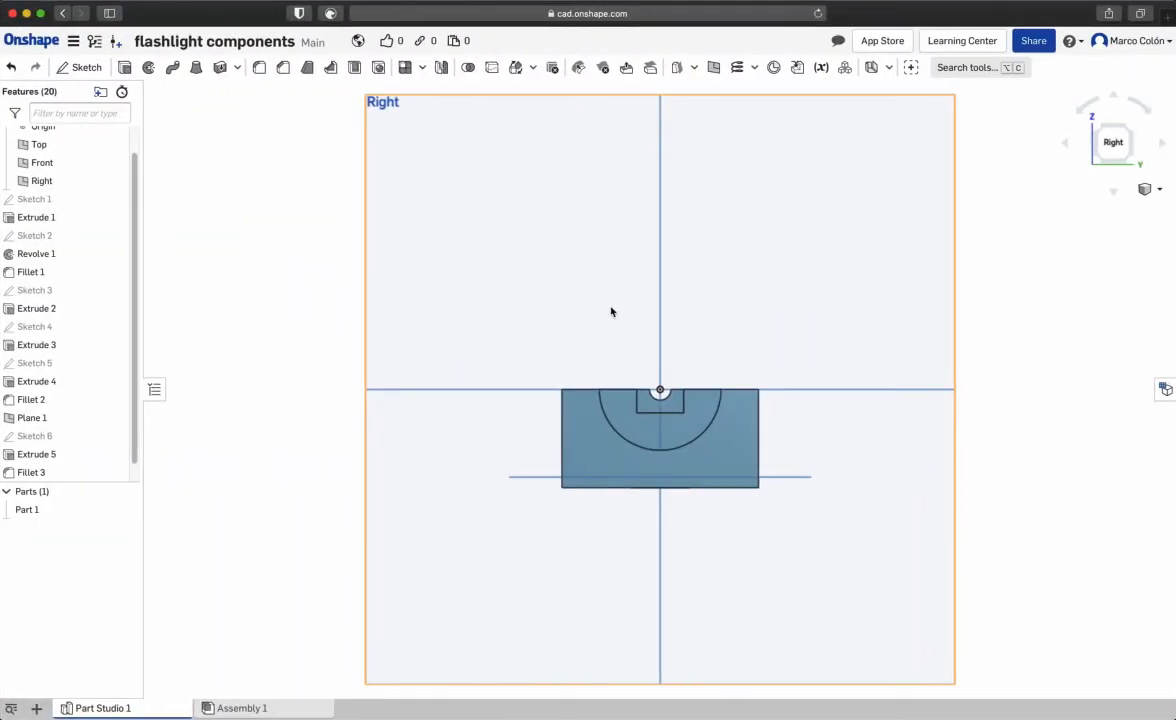
mouse_move(848, 436)
right_mouse_down()
mouse_move(856, 446)
mouse_move(822, 454)
mouse_move(840, 450)
right_mouse_up()
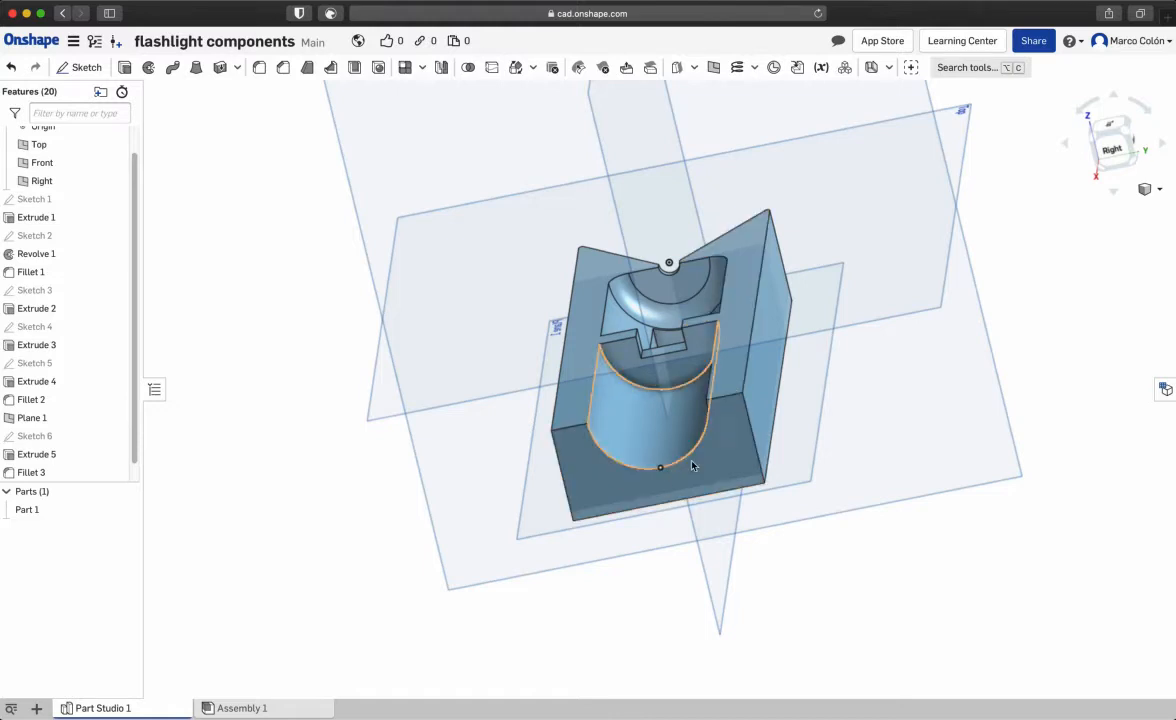
right_click_drag(680, 525, 676, 483)
right_click_drag(672, 436, 684, 566)
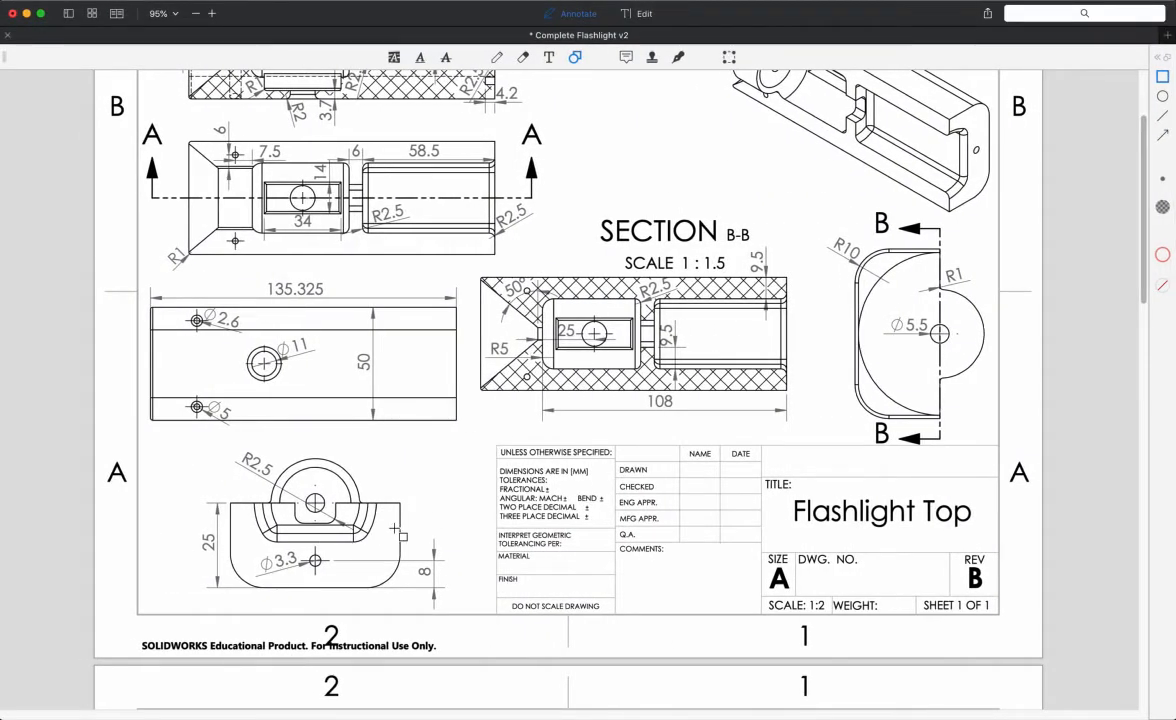
scroll(608, 467, "up", 5)
scroll(607, 468, "down", 3)
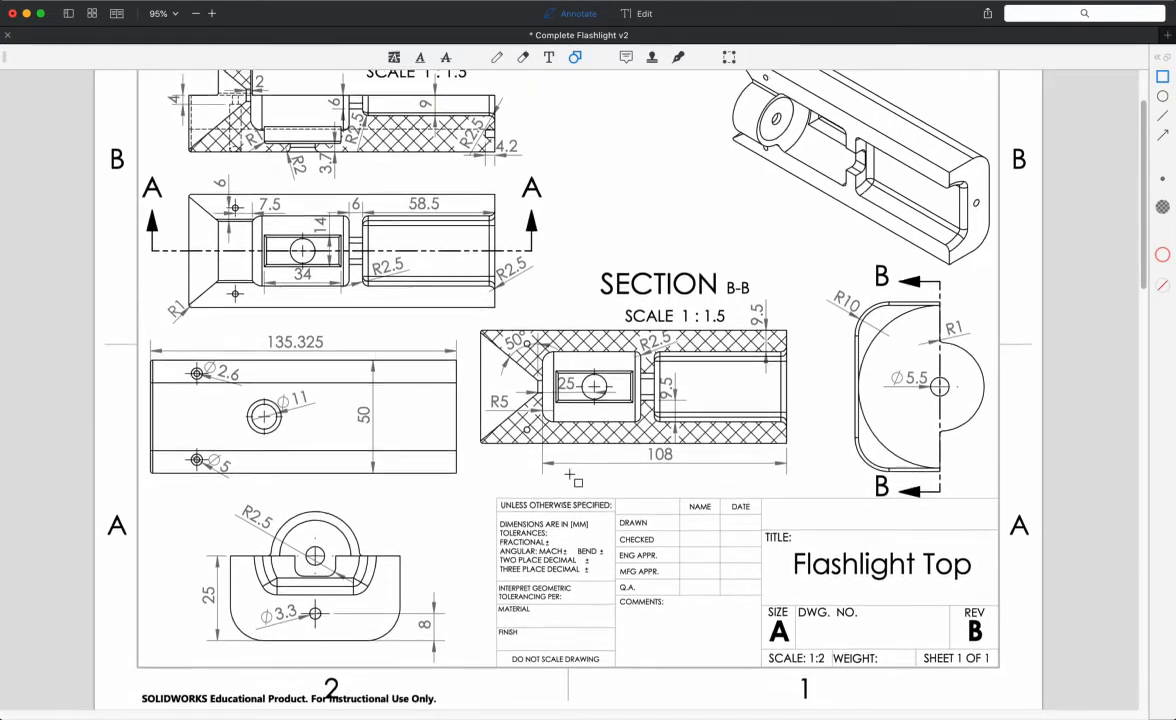
Examine the section and end views of the Flashlight Top drawing, and return to Onshape to compare the half-round channel at the open end.
scroll(569, 476, "down", 3)
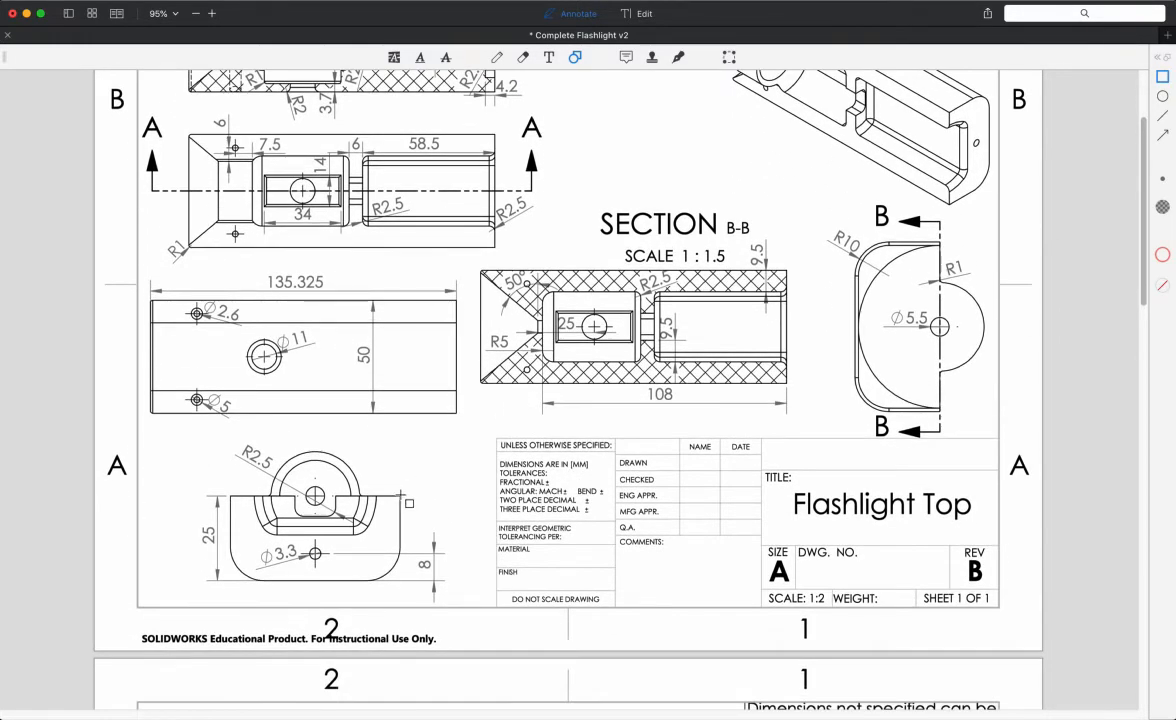
scroll(409, 503, "down", 2)
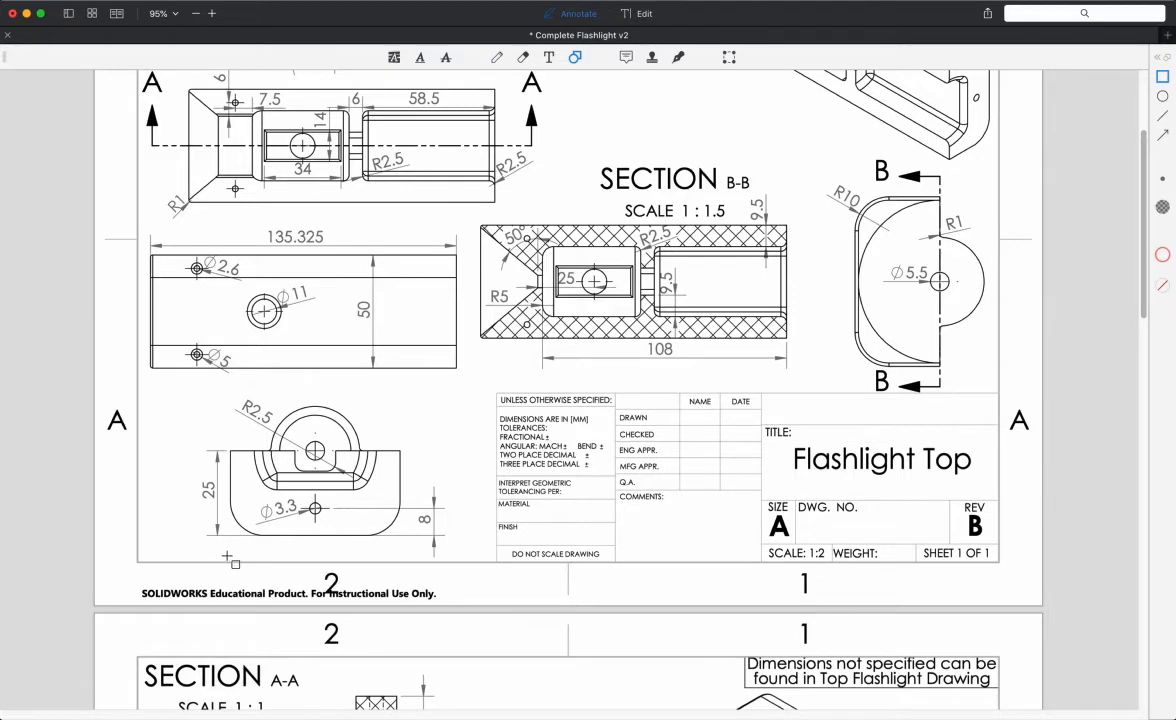
scroll(364, 465, "up", 5)
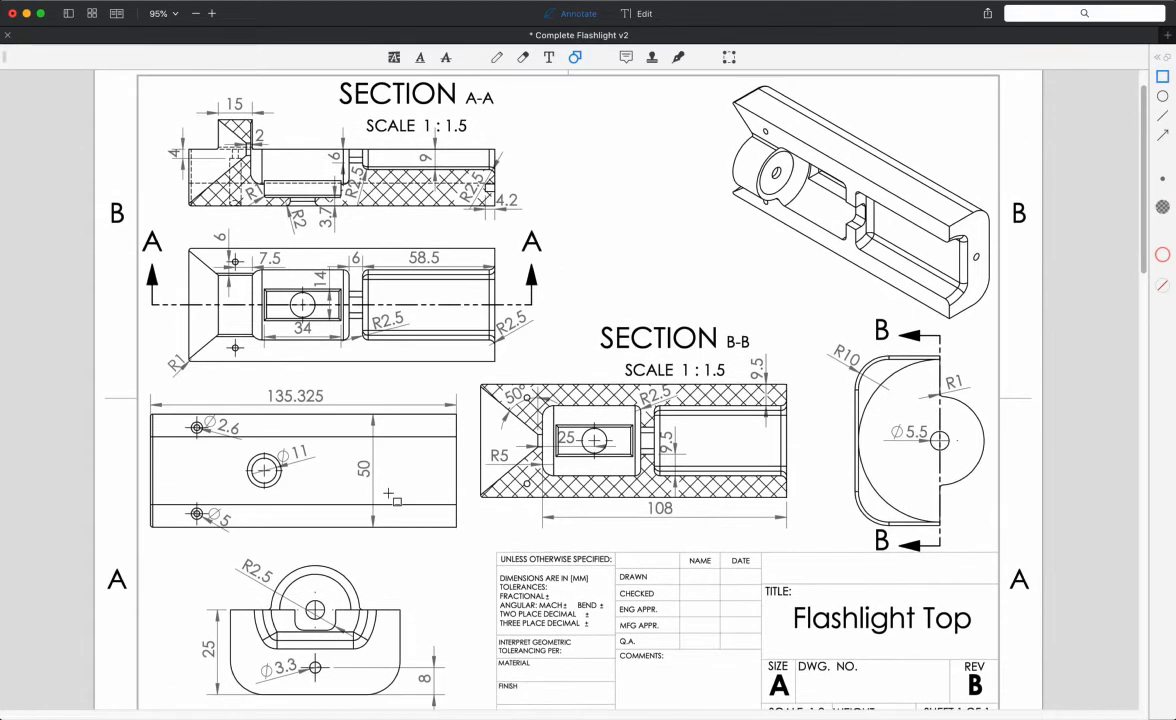
scroll(359, 402, "down", 3)
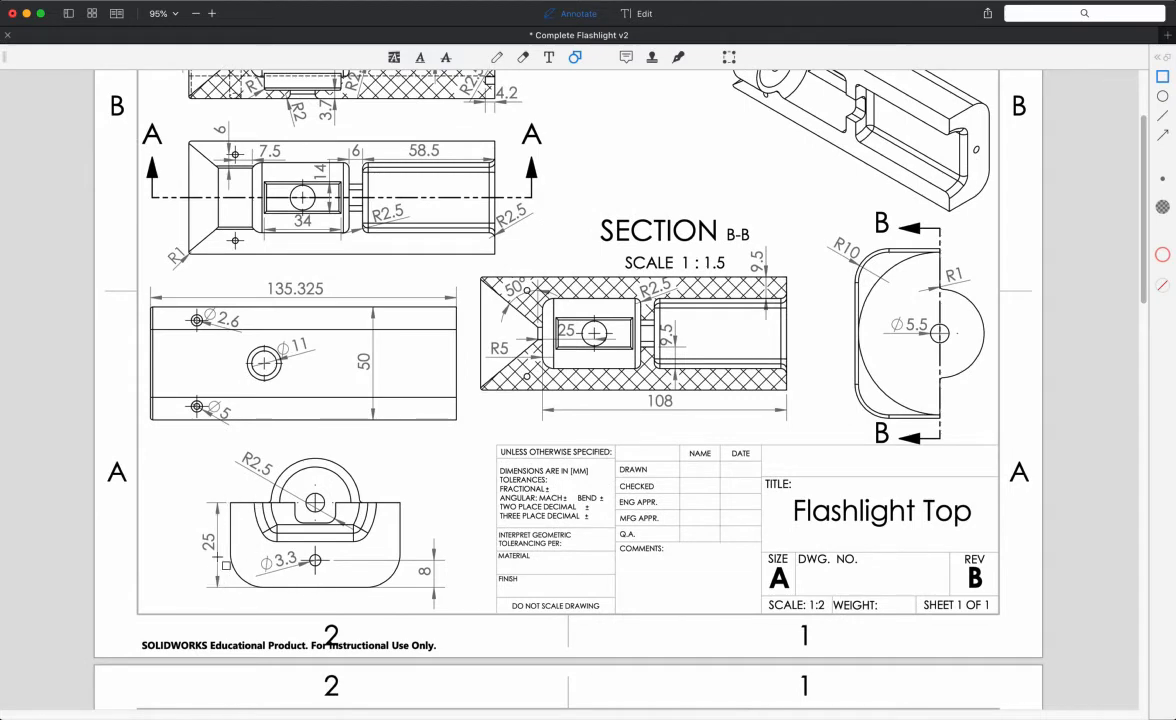
scroll(455, 441, "up", 5)
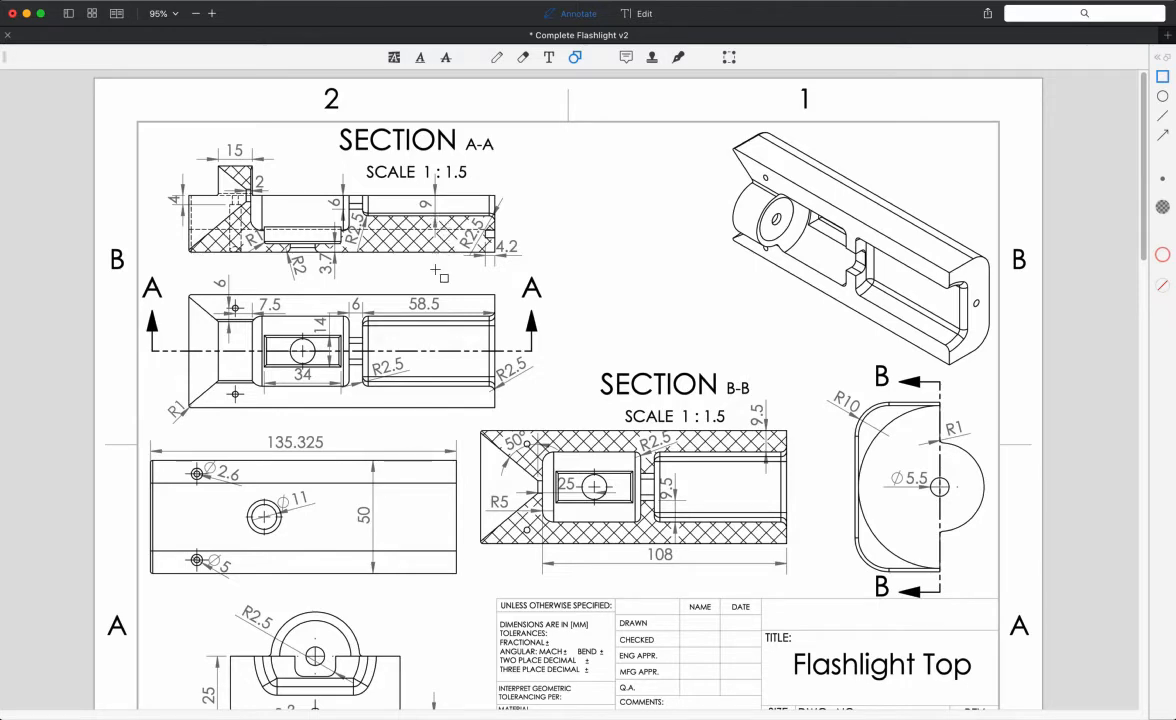
scroll(430, 255, "down", 5)
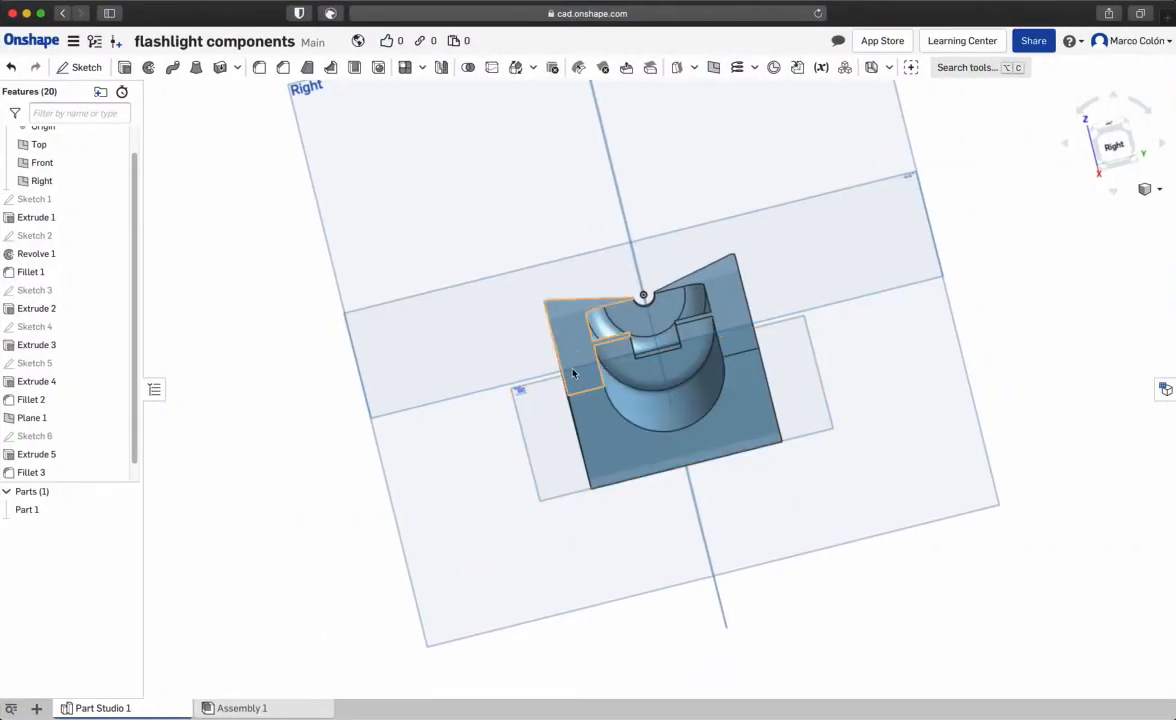
right_click_drag(680, 495, 686, 500)
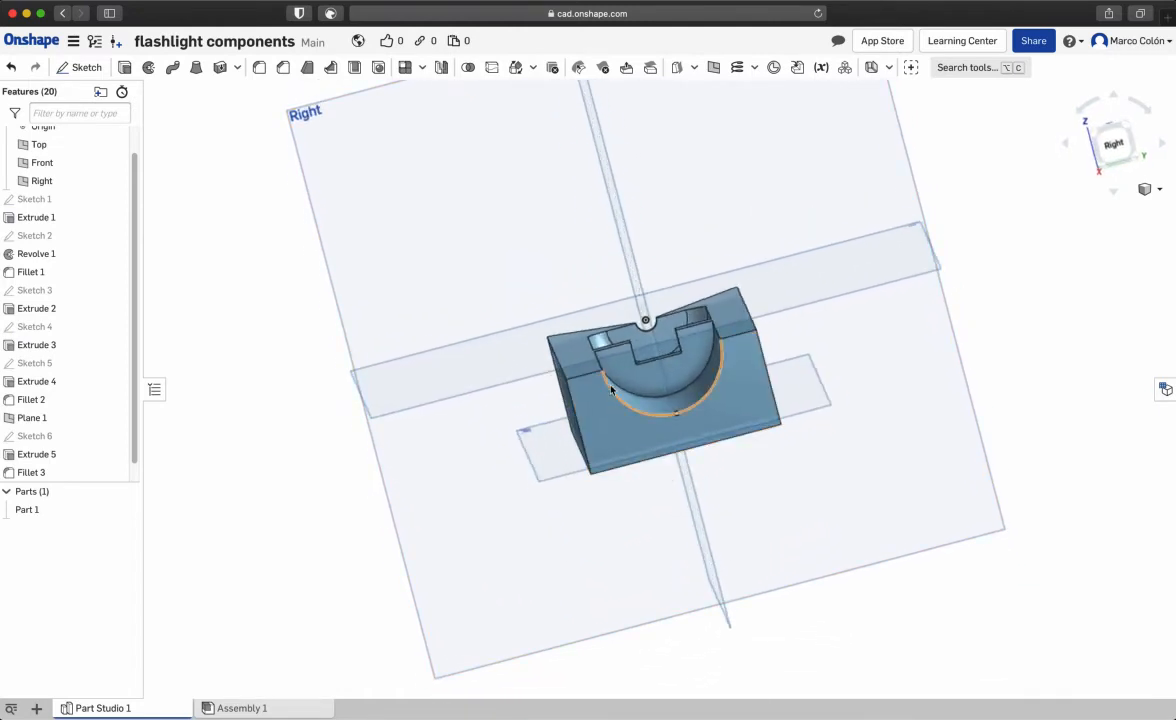
right_click_drag(672, 398, 623, 448)
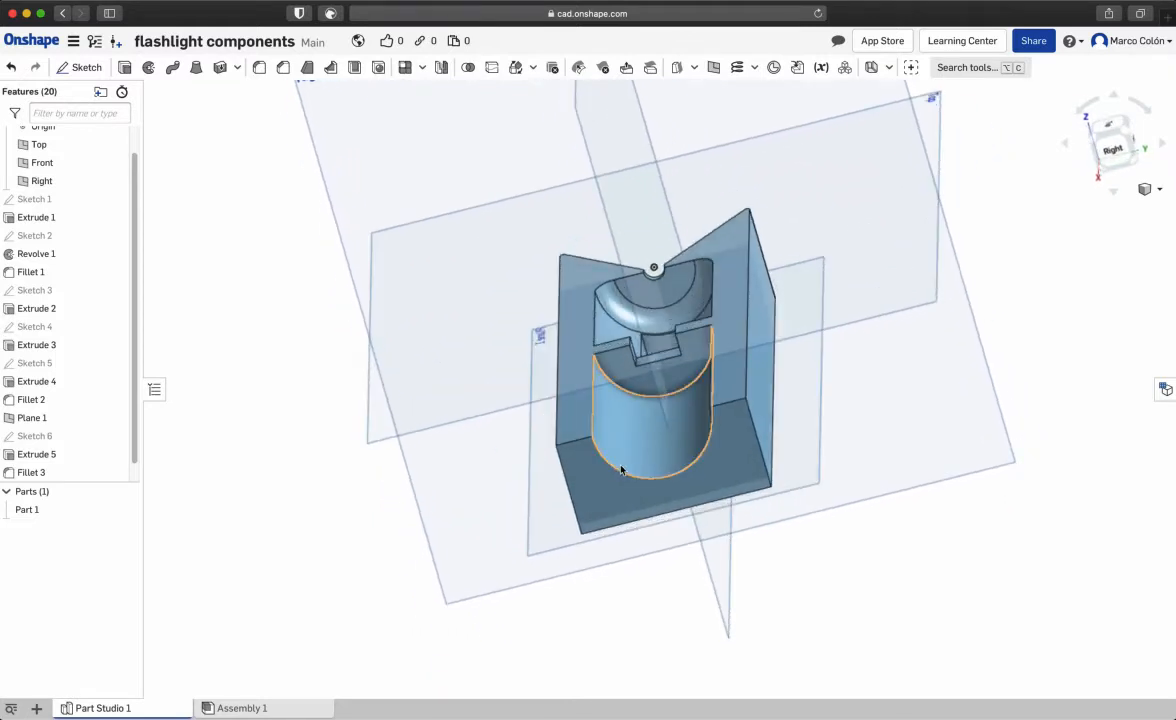
right_click_drag(638, 347, 585, 470)
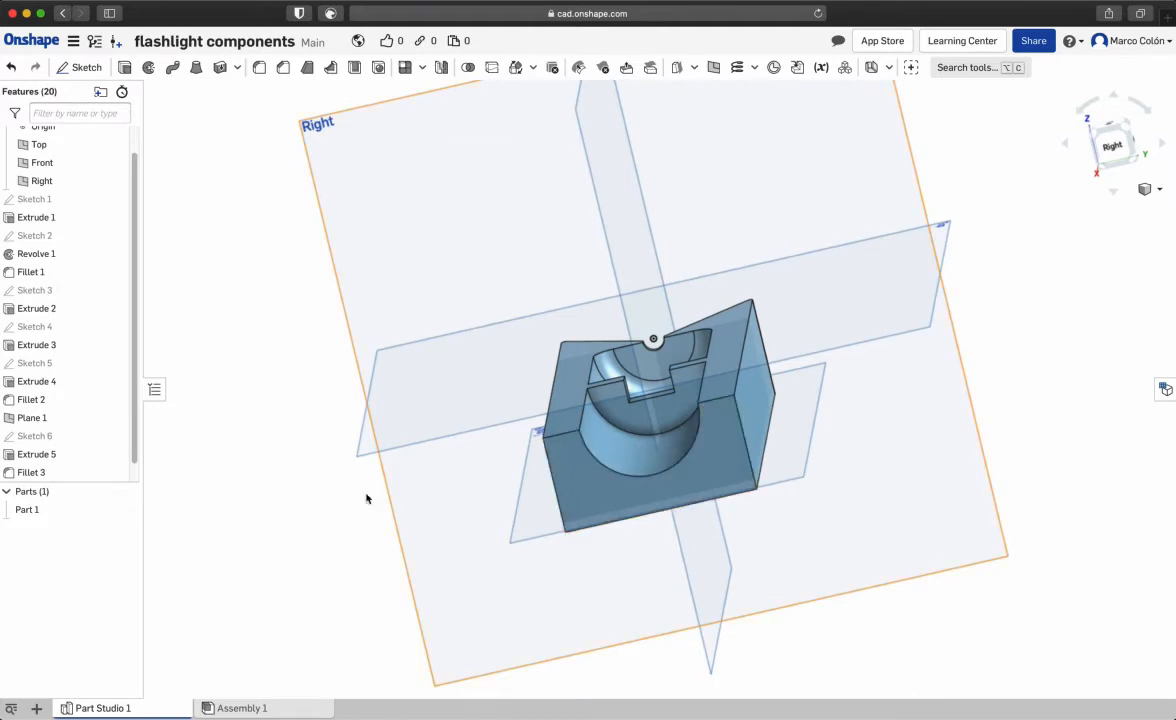
mouse_move(353, 514)
right_mouse_down()
mouse_move(341, 493)
mouse_move(350, 515)
right_mouse_up()
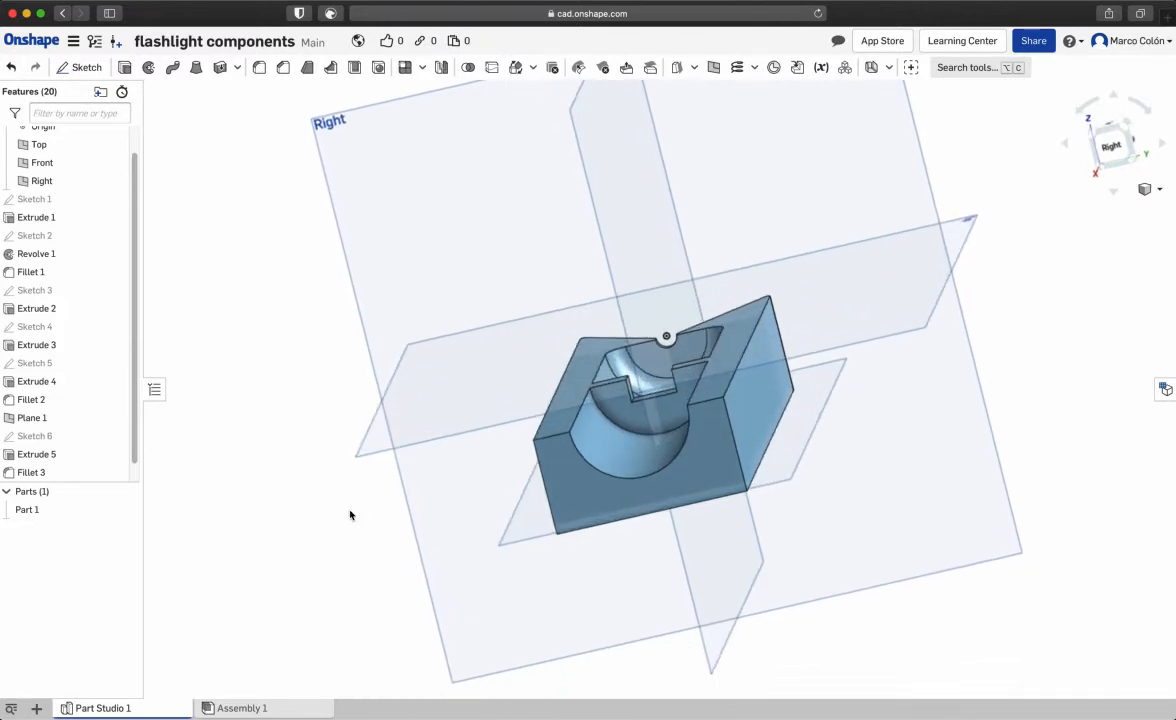
Hide Plane 1 and start a sketch on the part's open end face, viewed straight on.
left_click(116, 421)
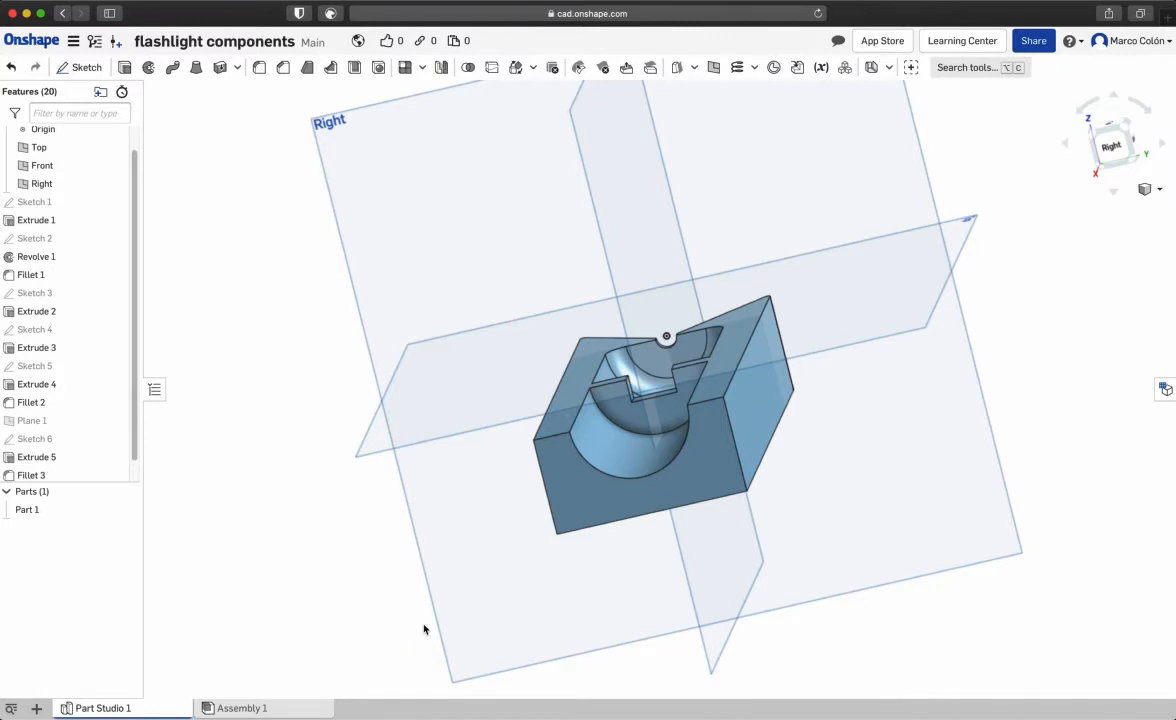
left_click(577, 500)
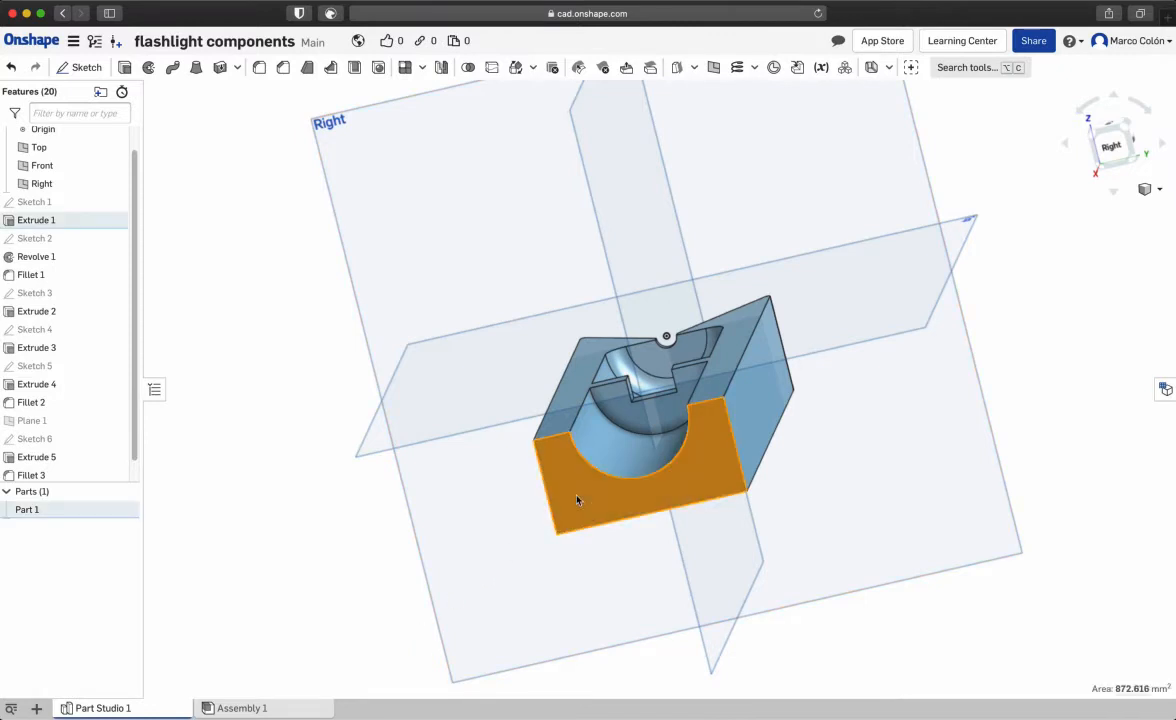
key("n")
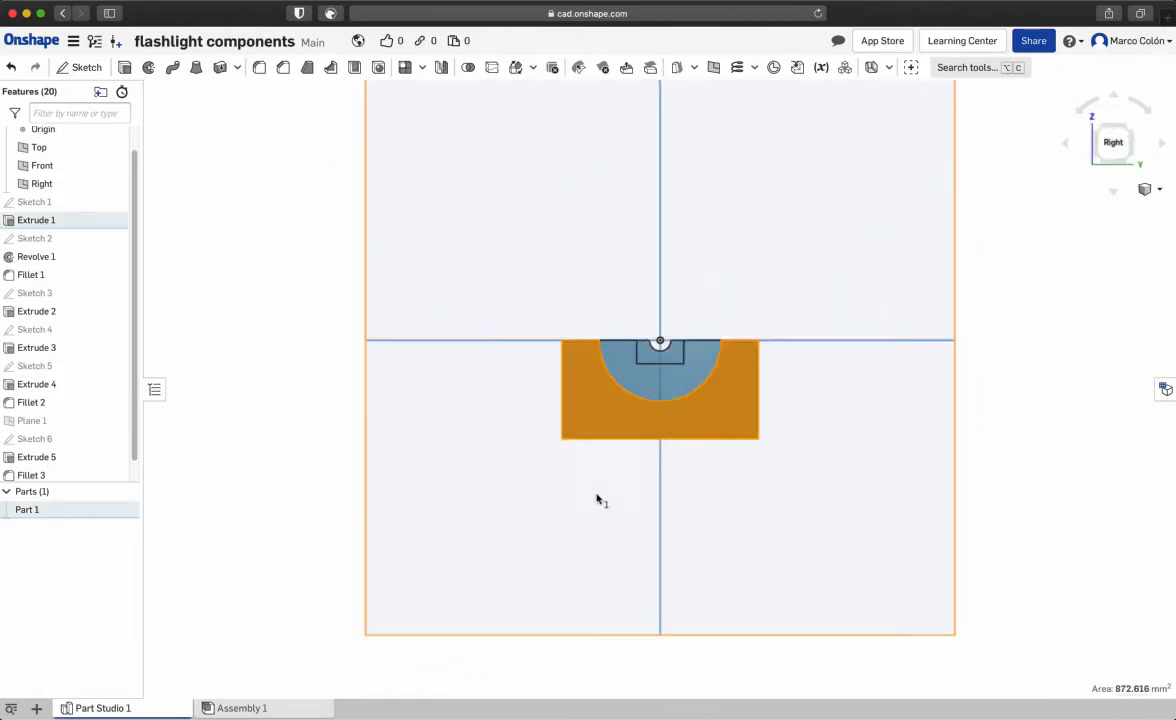
left_click(995, 435)
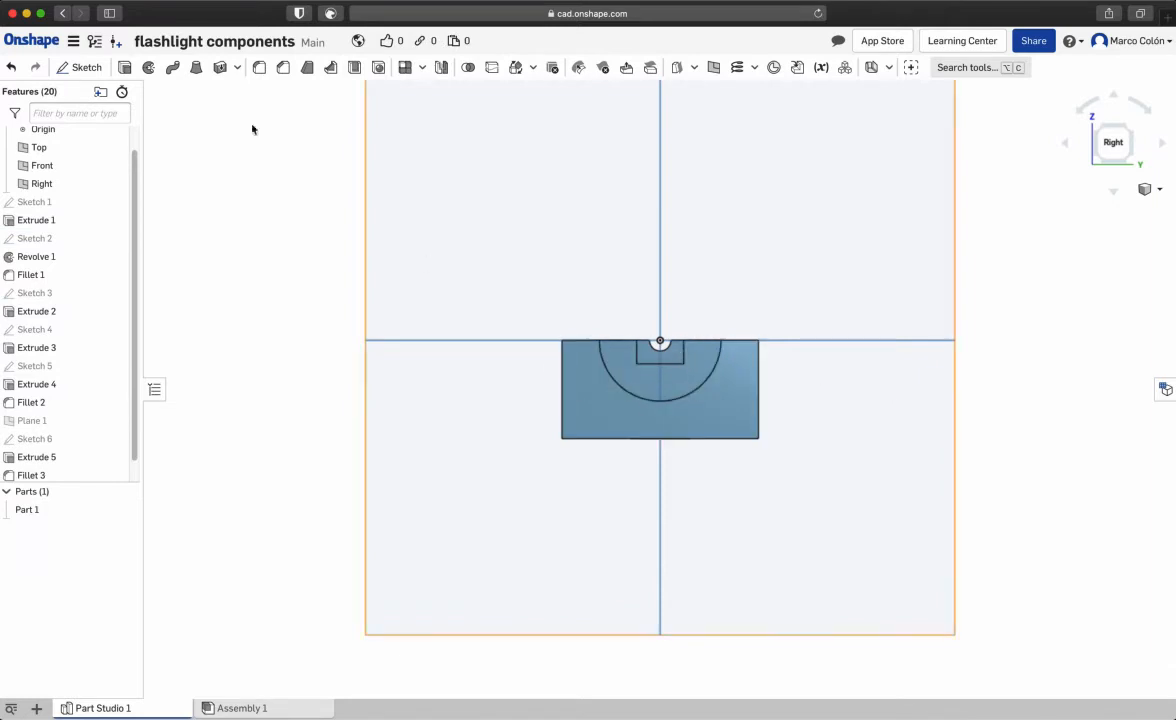
left_click(62, 64)
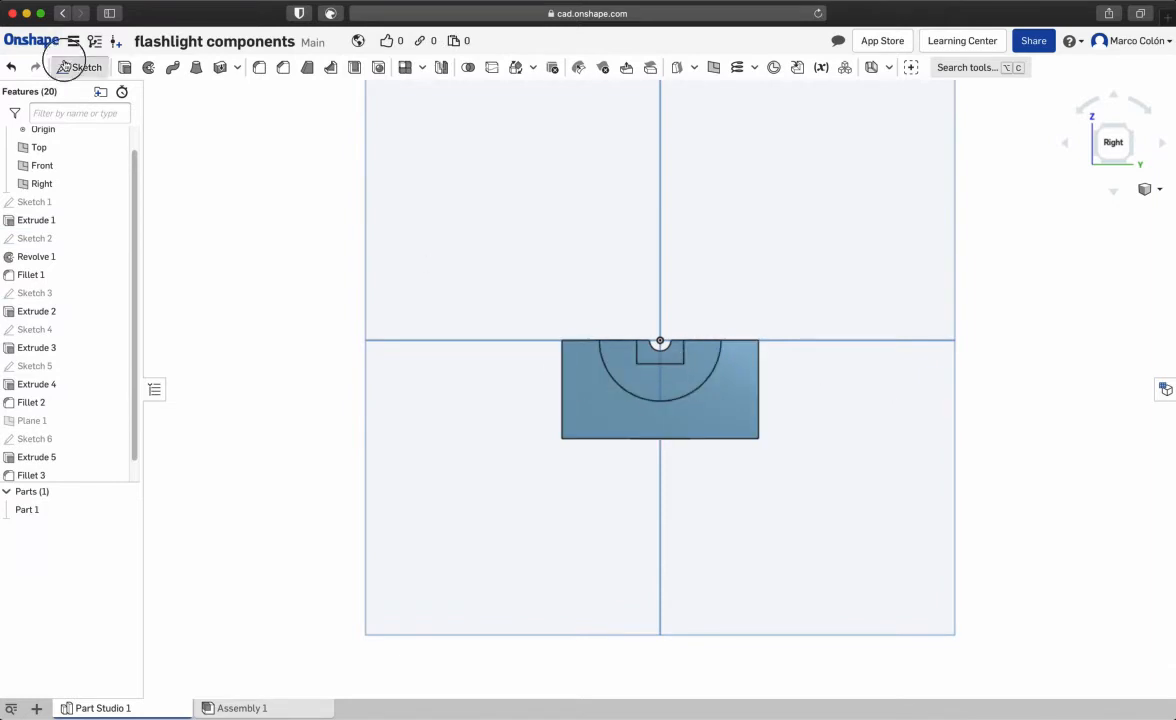
left_click(607, 410)
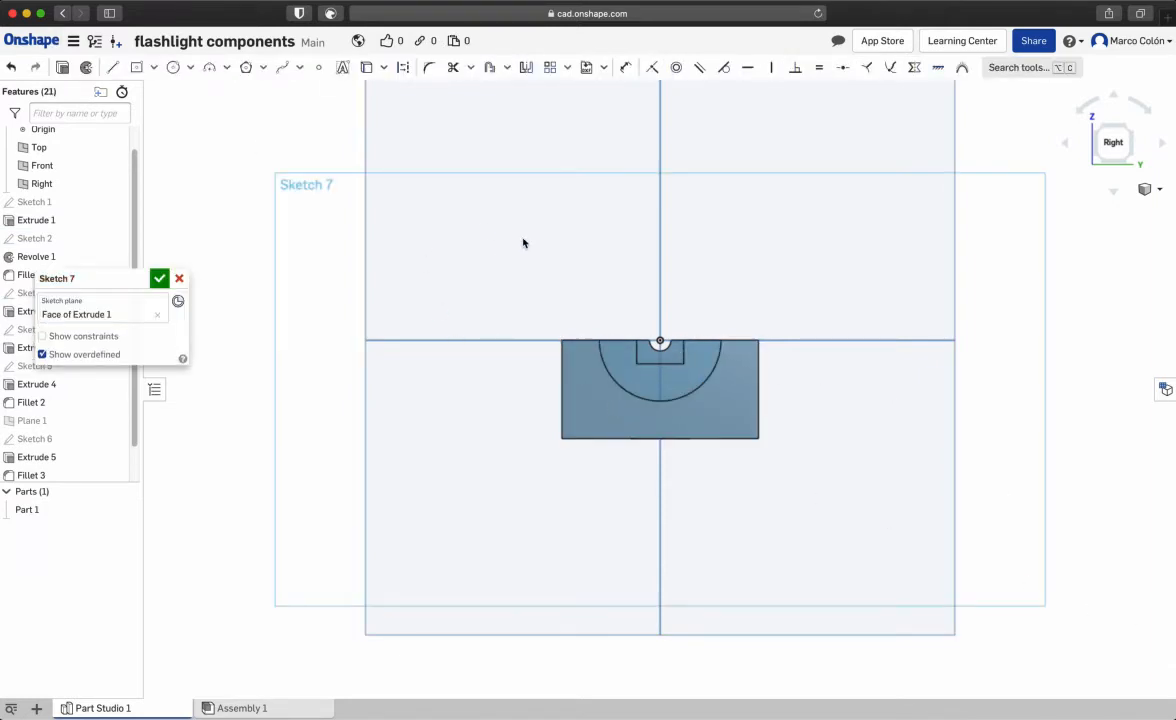
Project the channel's semicircular edge into the sketch and draw a horizontal line about 25.8 mm long across the arc.
left_click(604, 376)
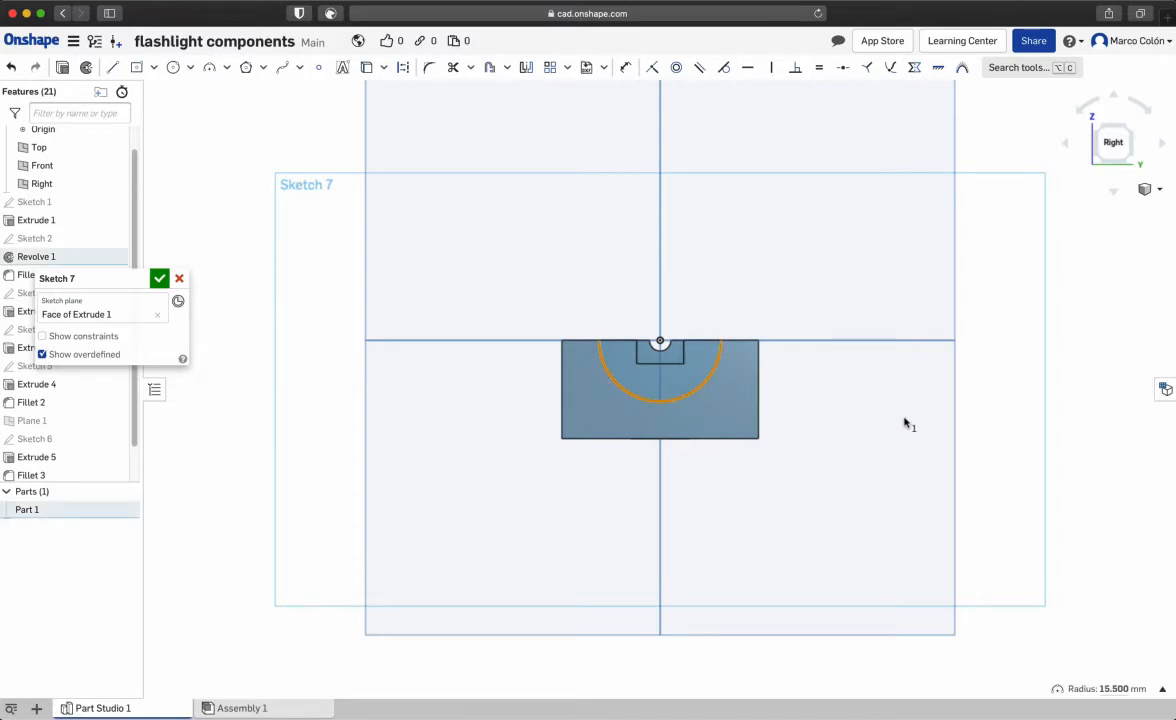
key("u")
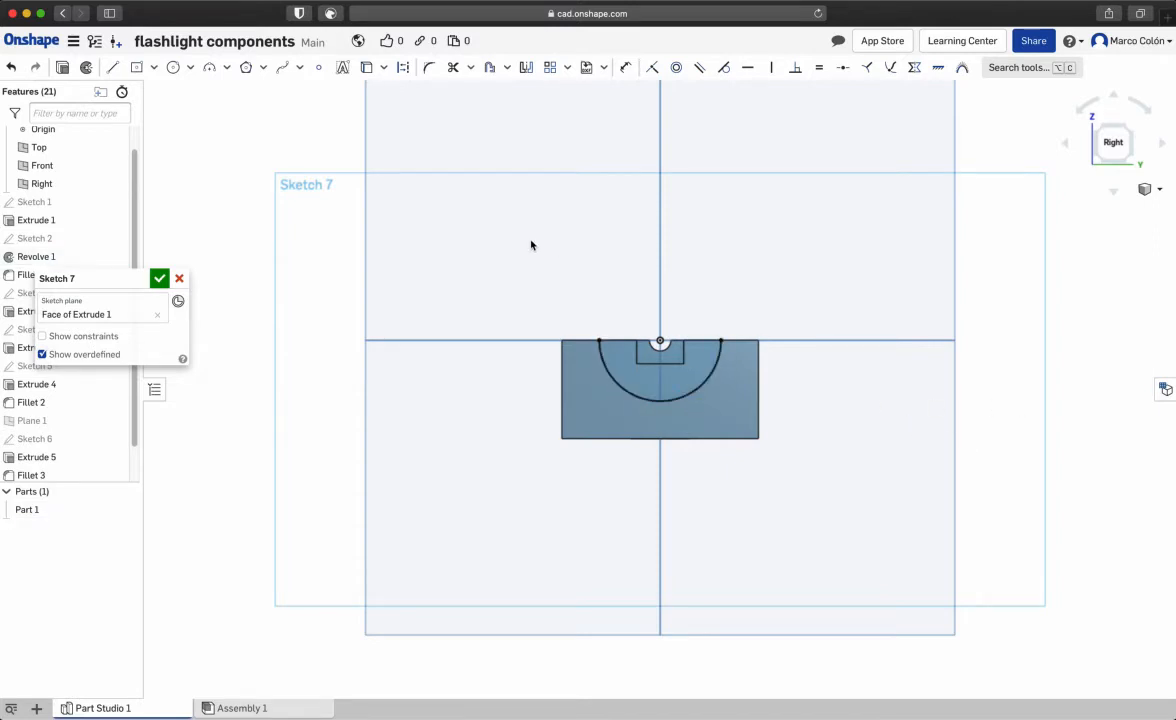
left_click(113, 67)
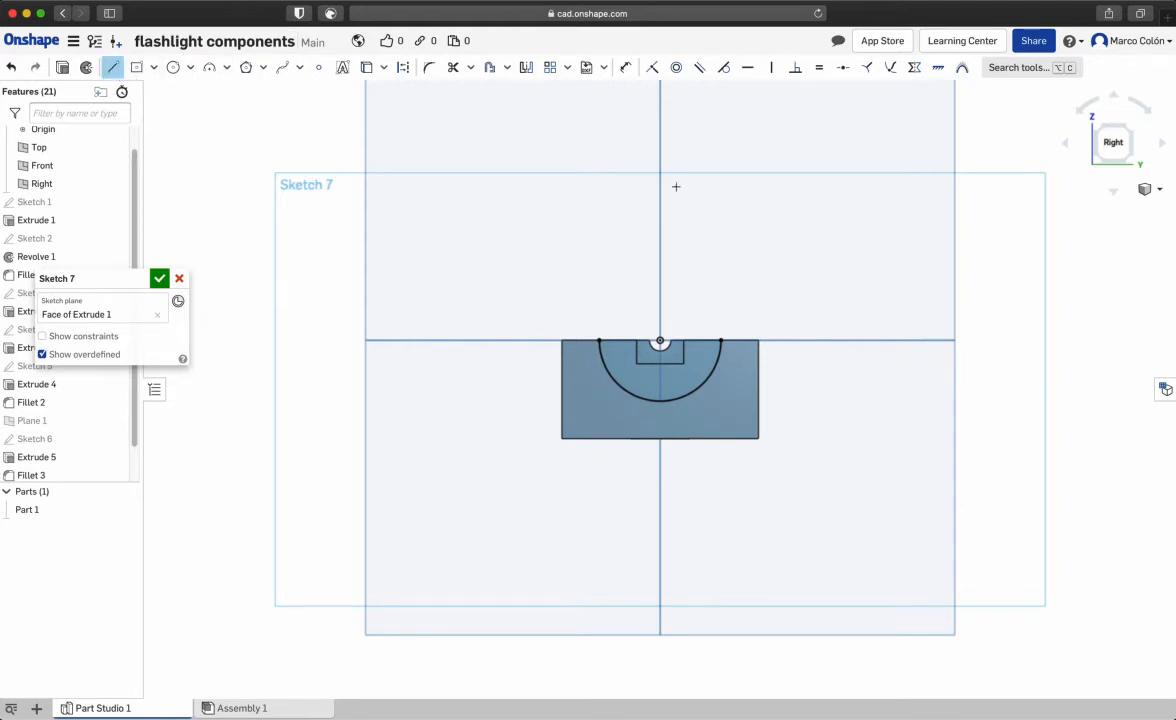
left_click(608, 375)
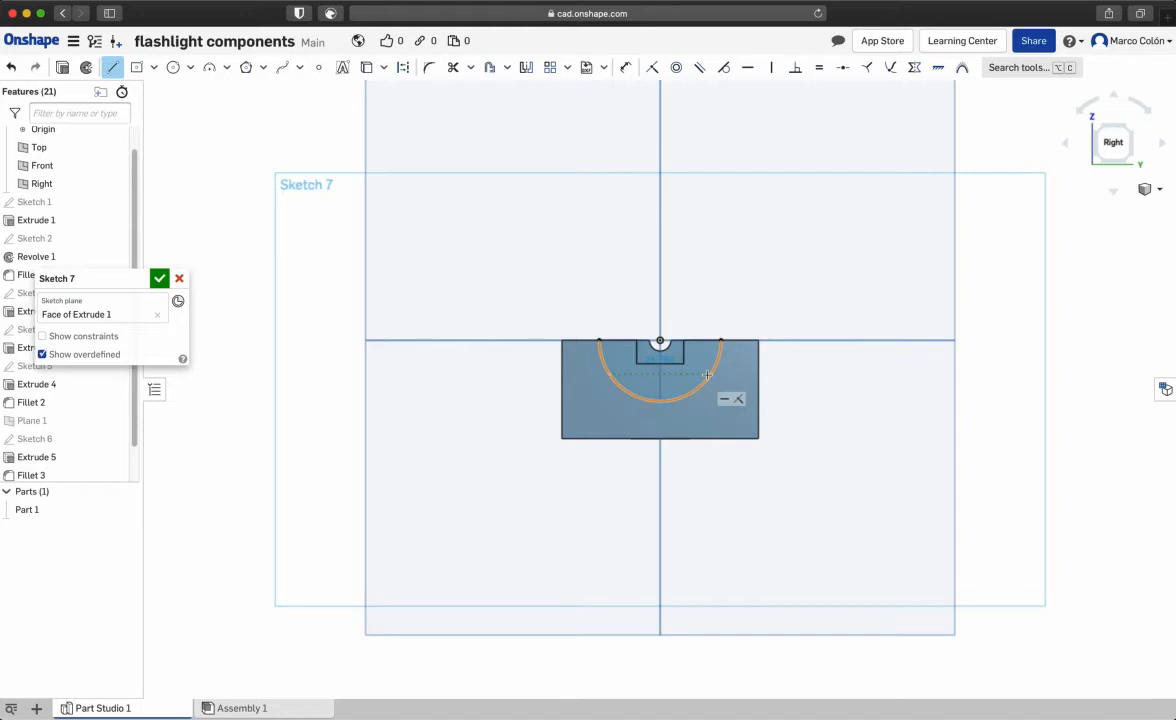
left_click(707, 374)
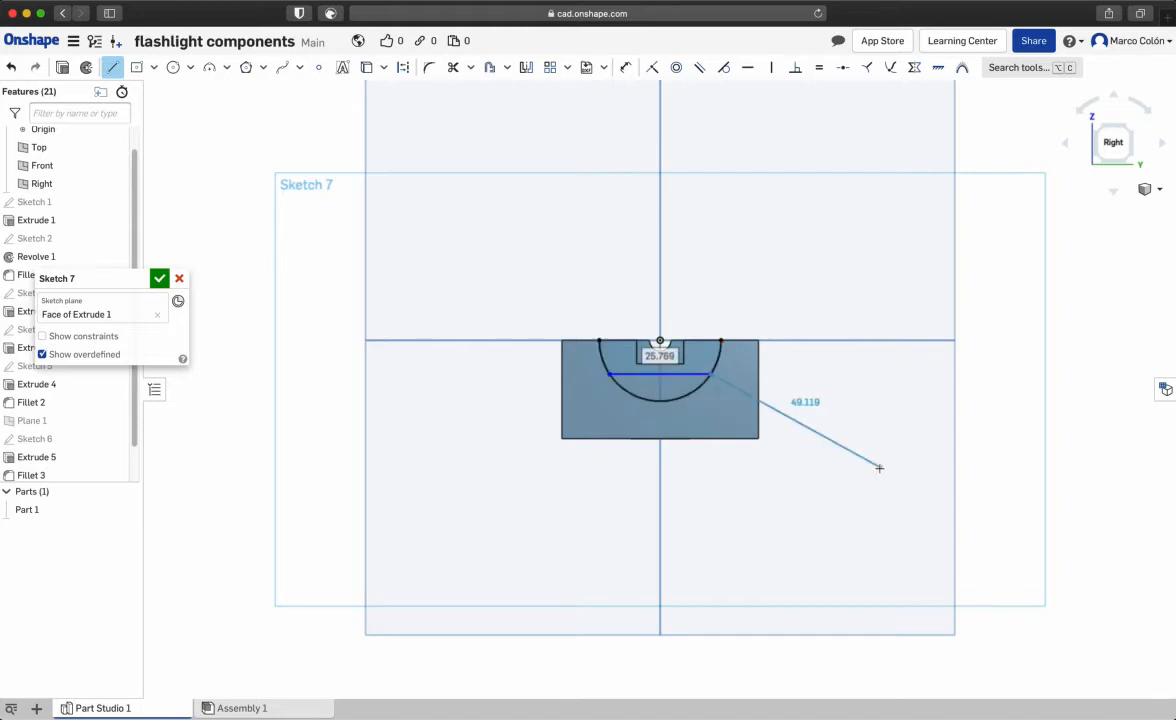
key("Escape")
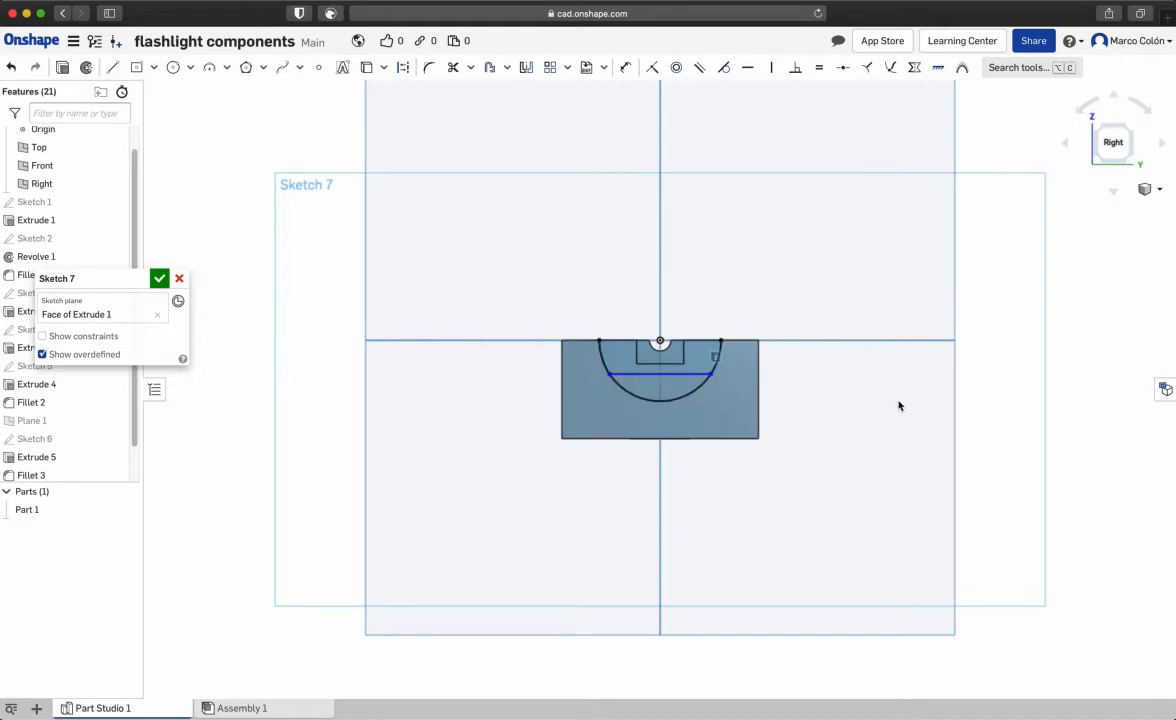
Dimension the horizontal line 9 mm below the part's top edge.
key("u")
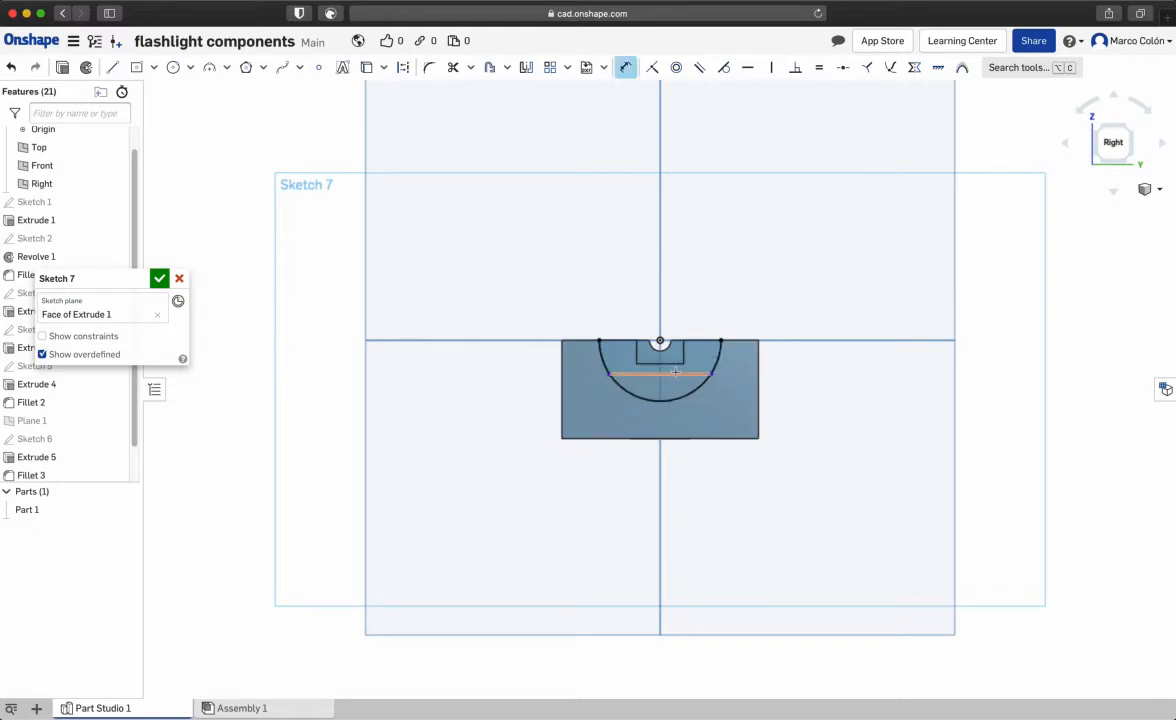
left_click(676, 373)
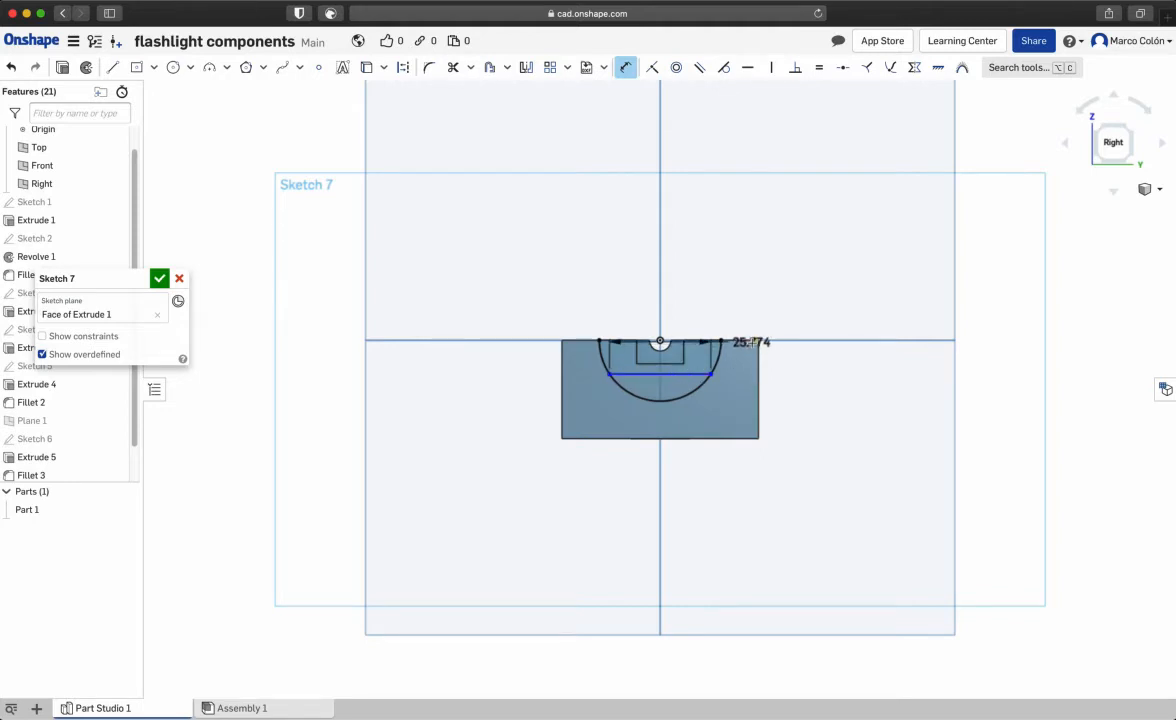
left_click(748, 342)
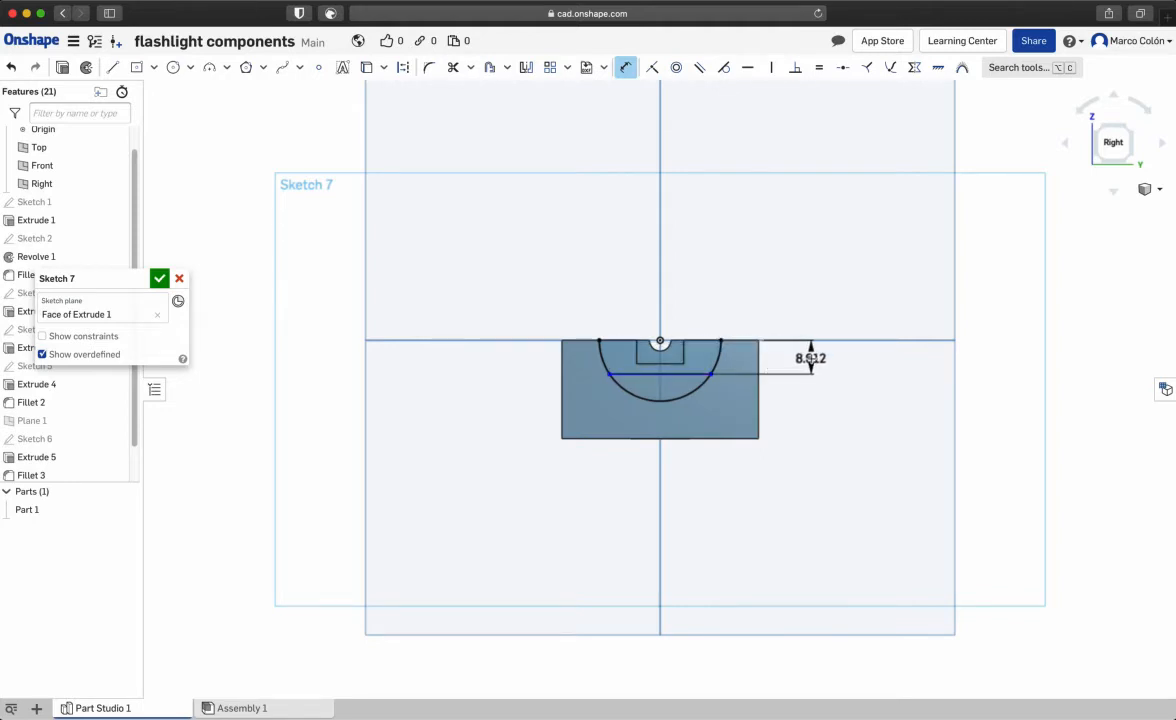
left_click(812, 359)
type("9")
key("Return")
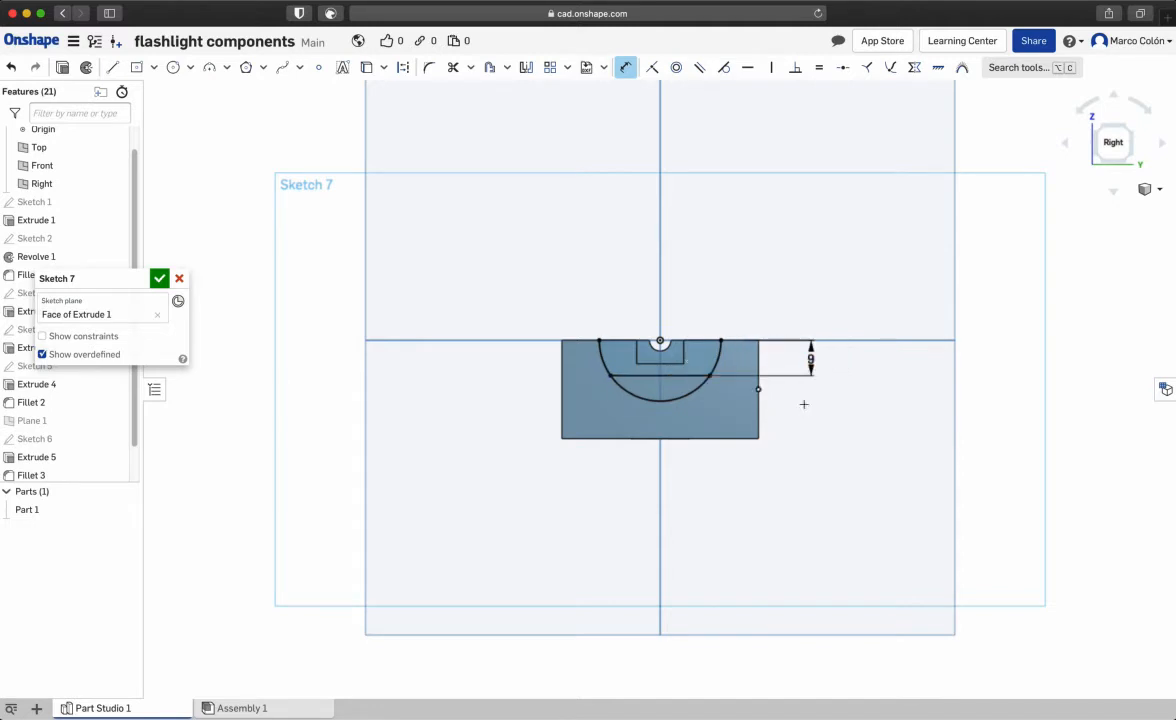
left_click(453, 67)
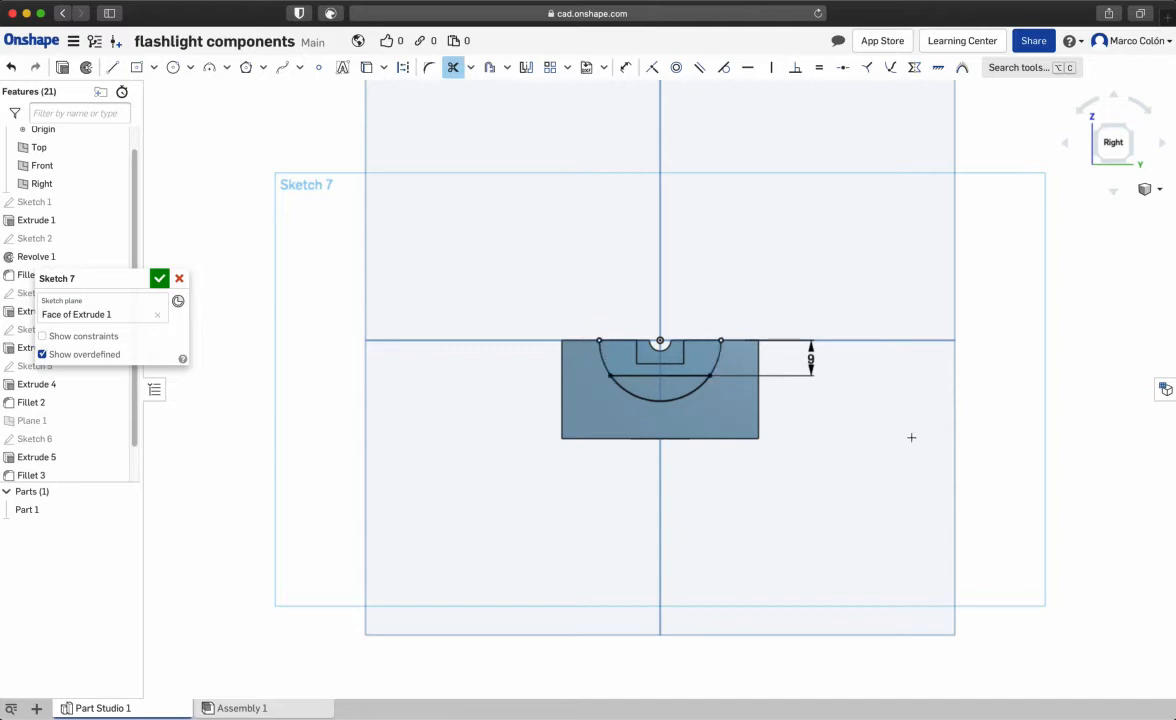
key("Escape")
Extrude the arc segment below the line inward along the channel, added to the part with the end type Up to next.
right_click_drag(859, 435, 851, 407)
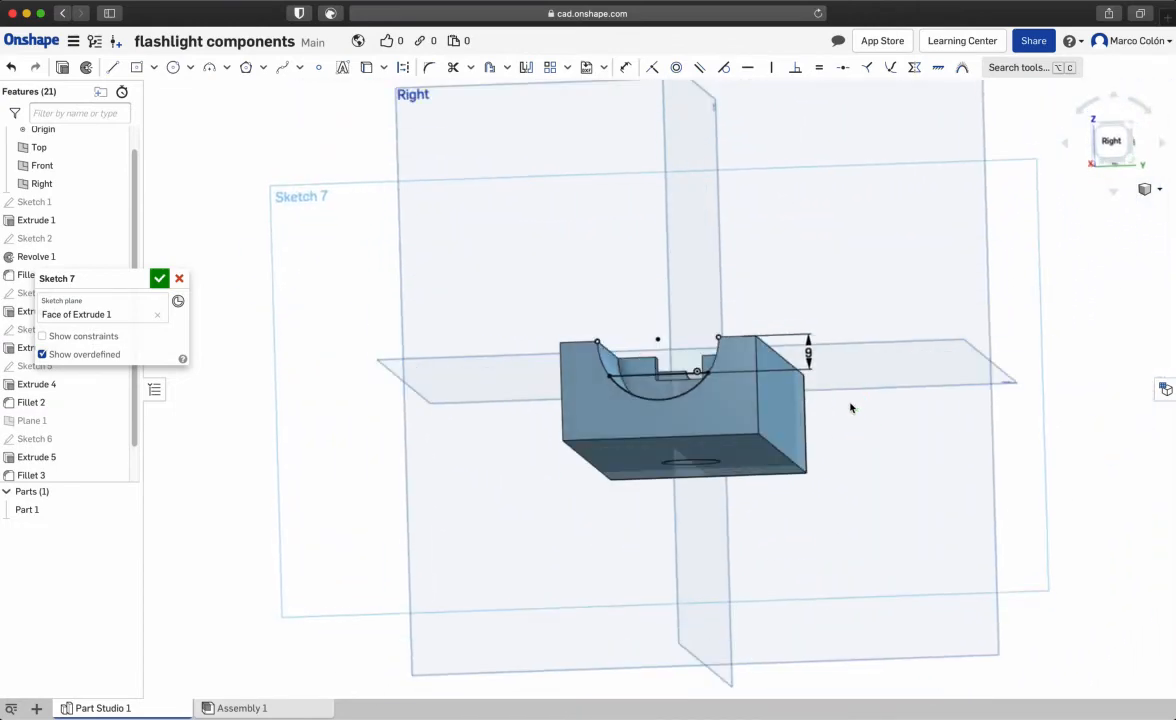
key("ctrl+Left")
left_click(62, 67)
right_click_drag(432, 190, 475, 244)
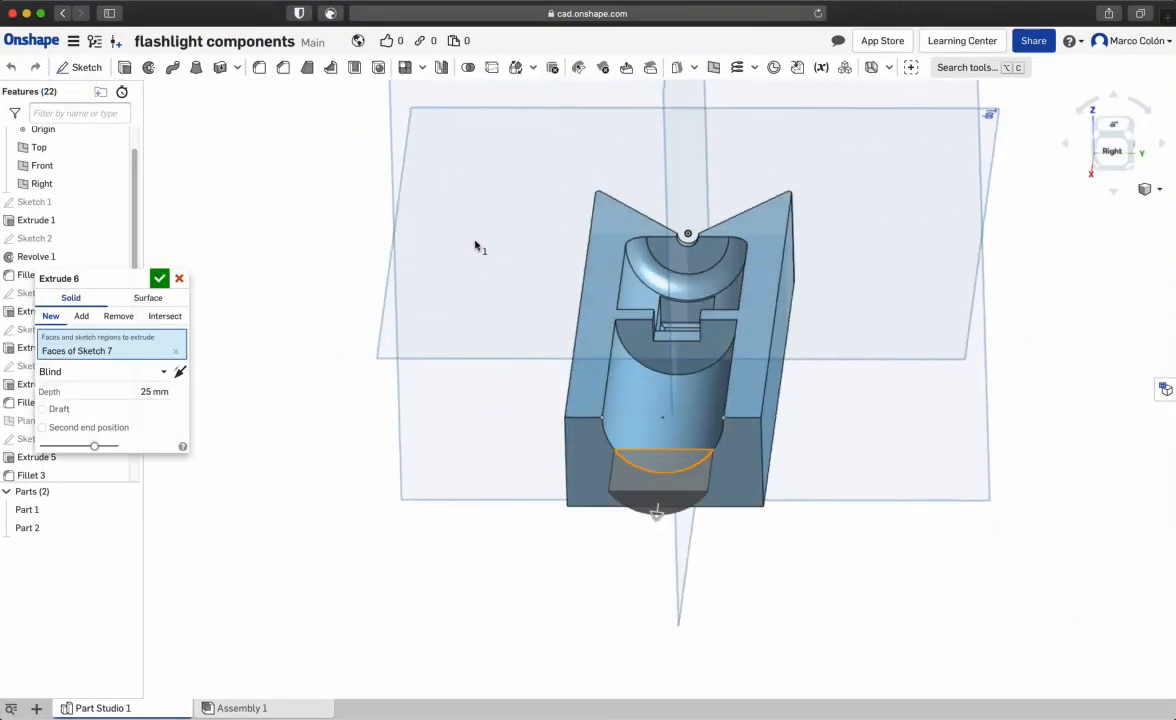
left_click(182, 373)
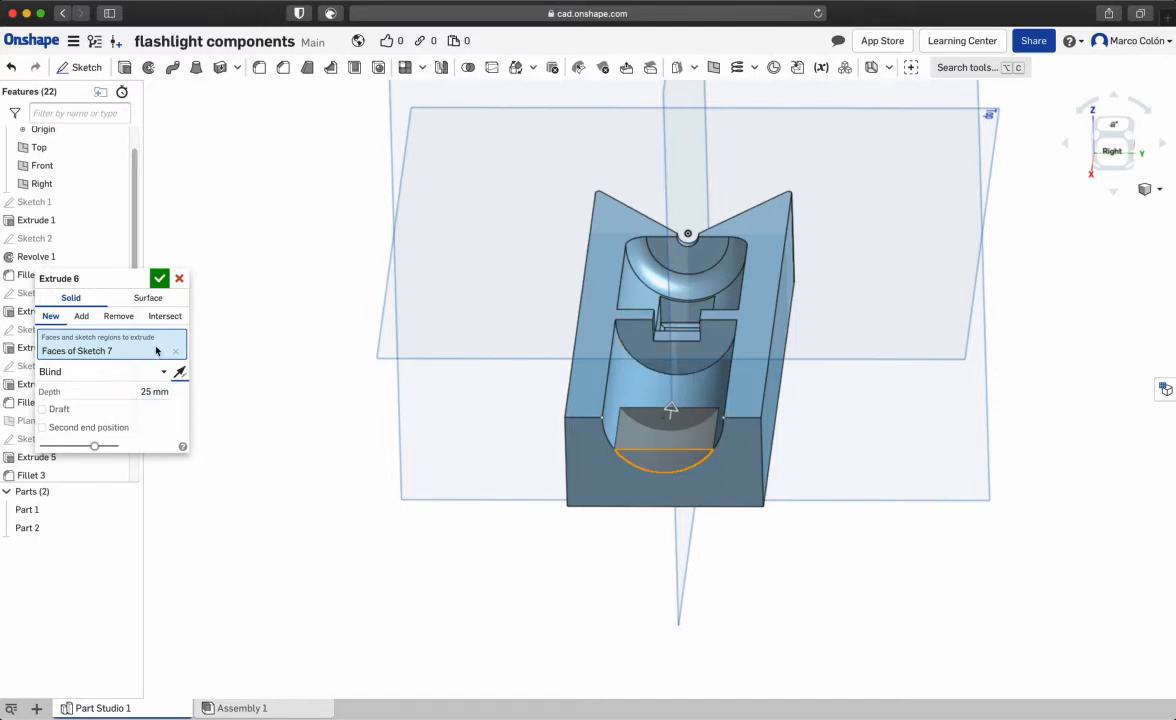
left_click(113, 368)
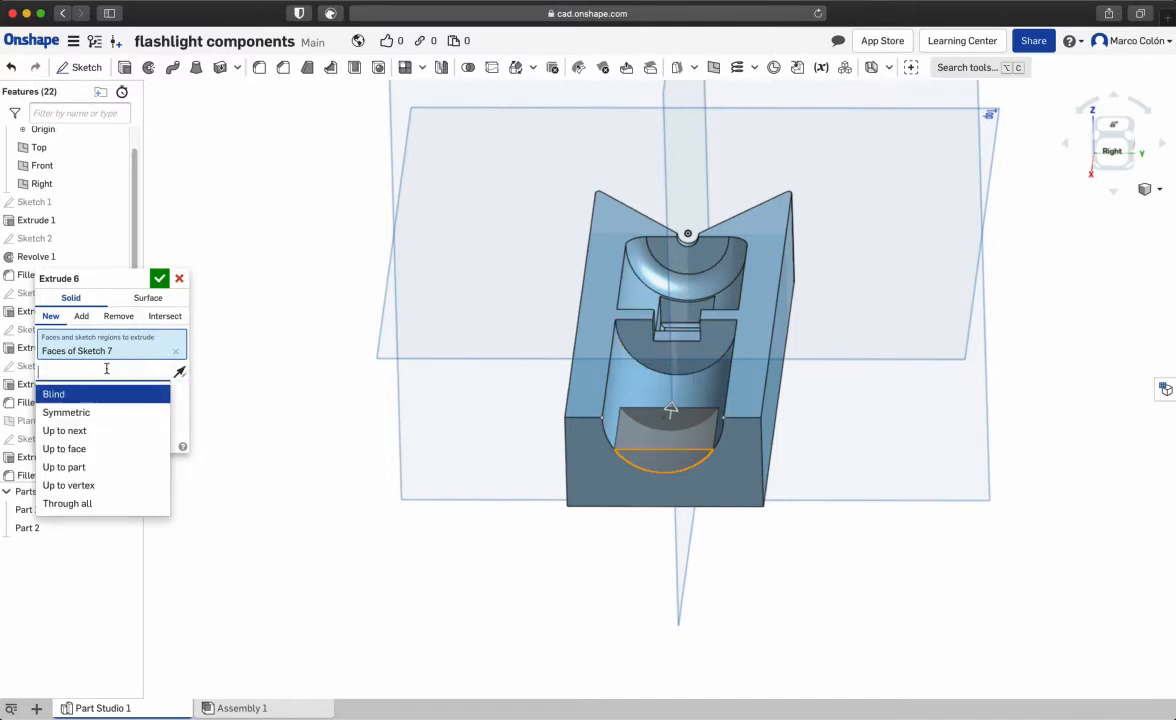
left_click(109, 439)
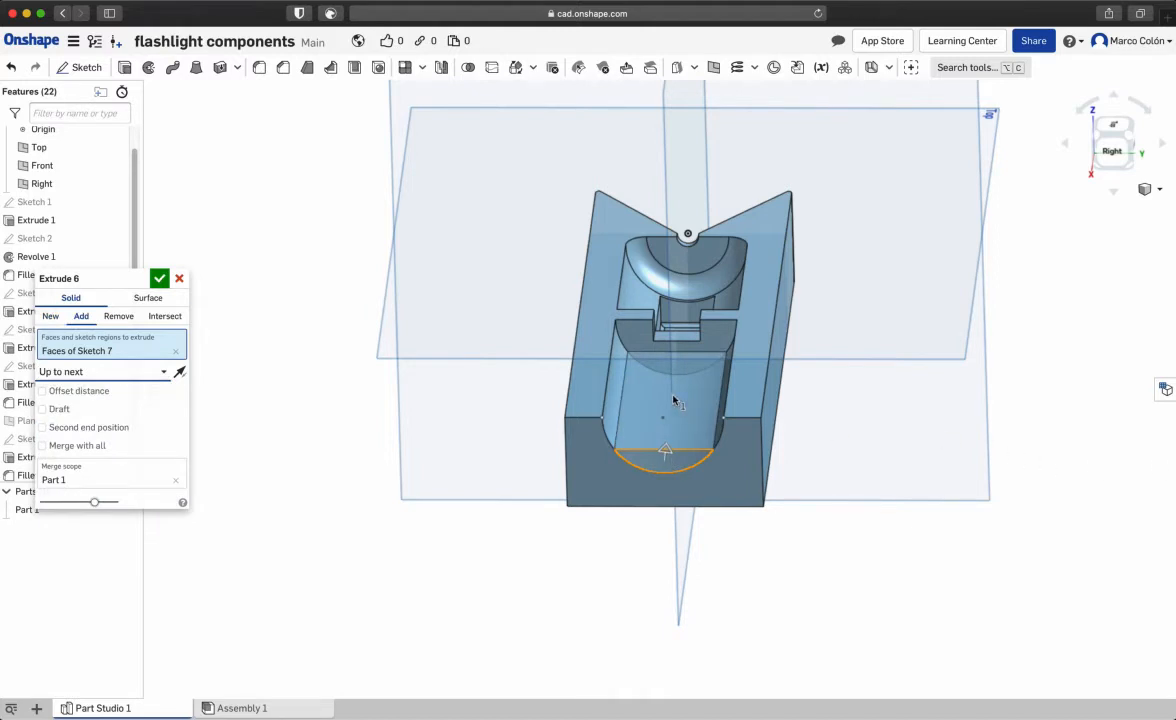
Change the floor extrude's end type to Up to face, ending at the channel's inner end wall, and accept it.
left_click(860, 440)
right_click_drag(860, 437, 797, 397)
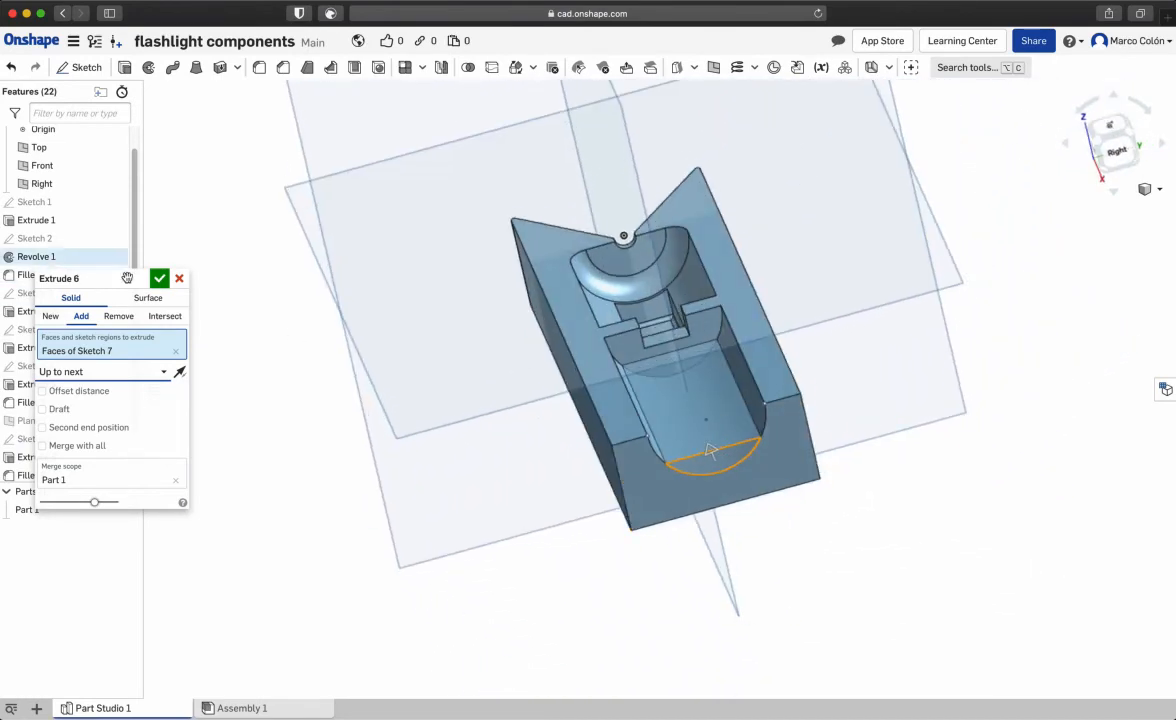
left_click(116, 372)
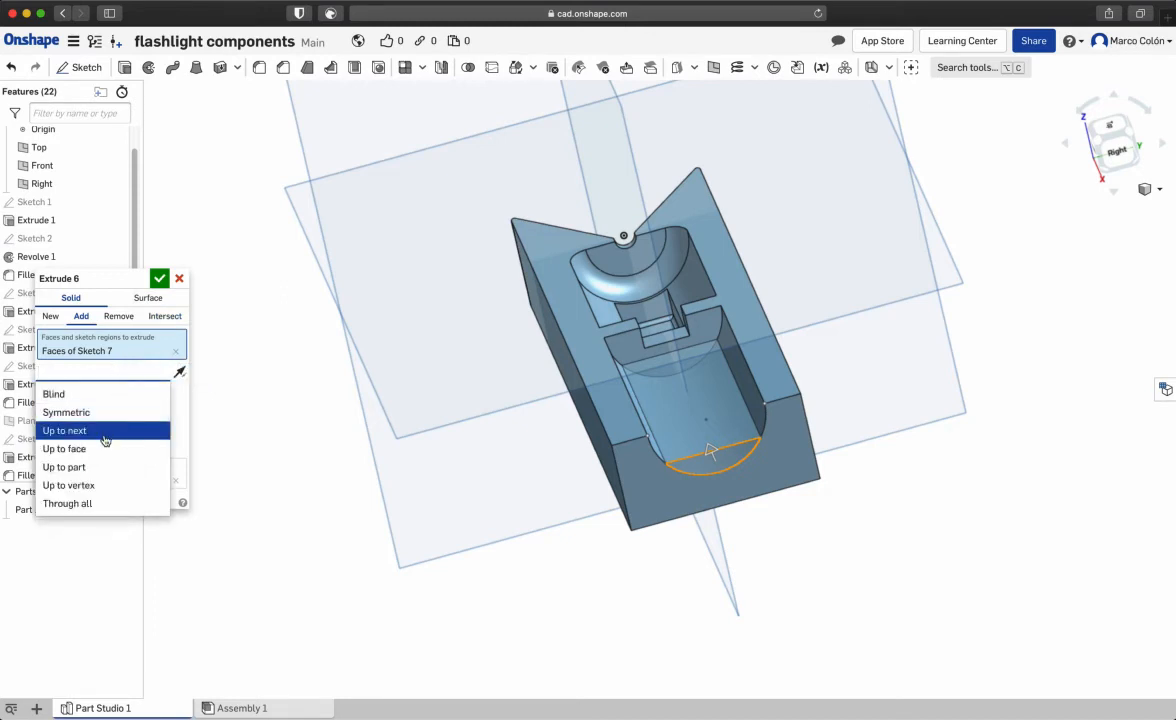
left_click(98, 412)
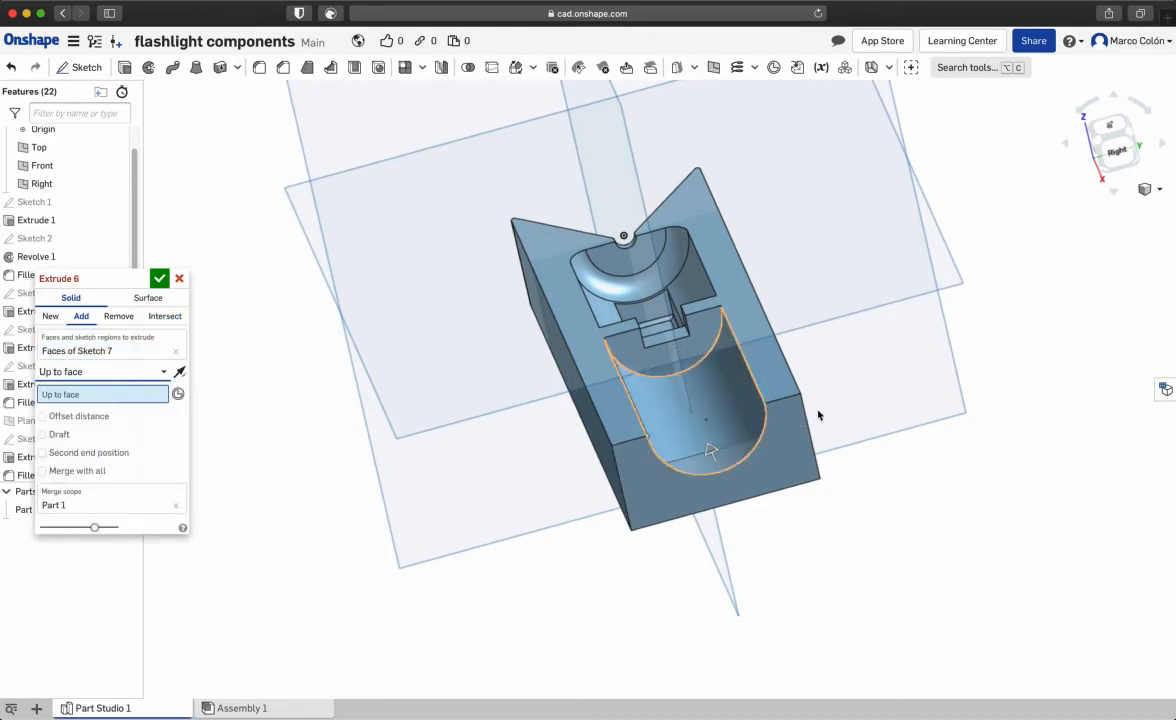
left_click(686, 343)
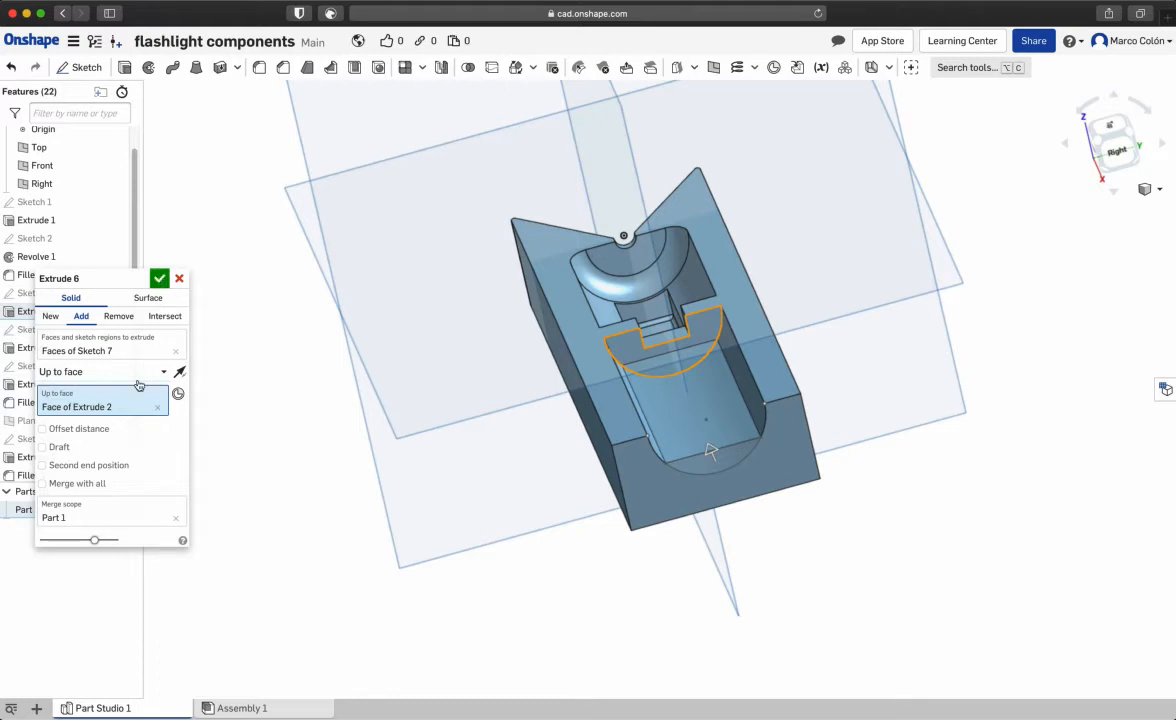
left_click(158, 280)
View the part's flat top face straight on and examine the channel's fillet radii in the PDF drawing's section and plan views.
right_click_drag(390, 440, 434, 443)
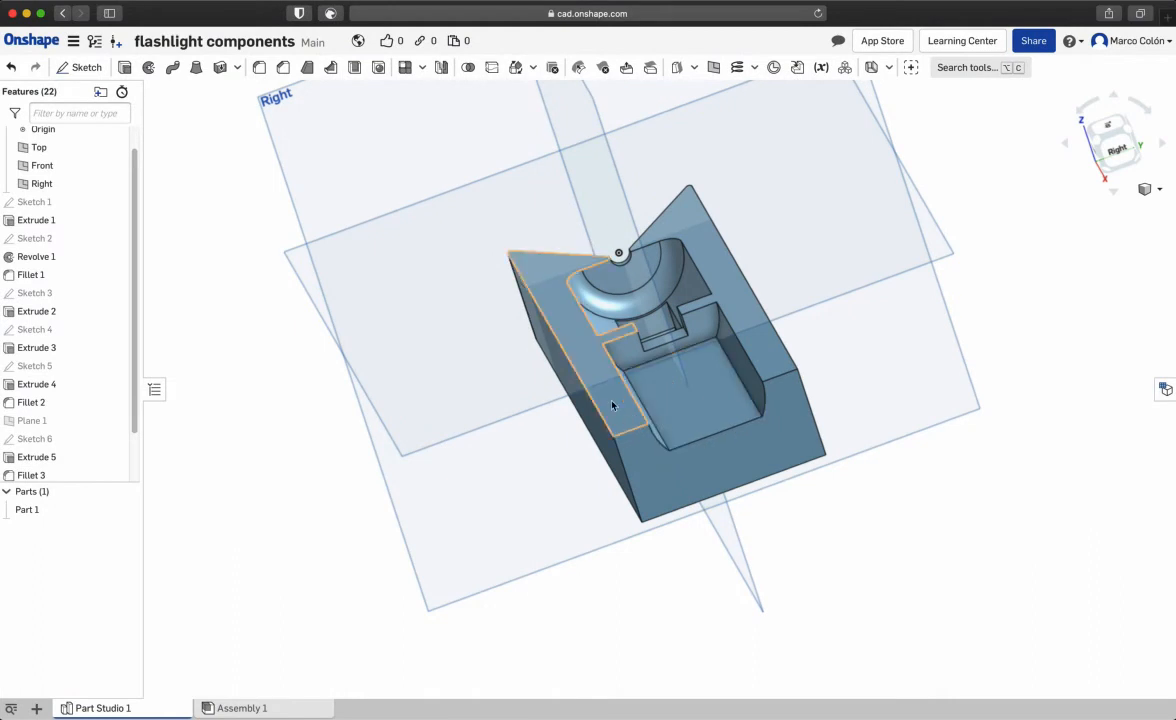
left_click(613, 405)
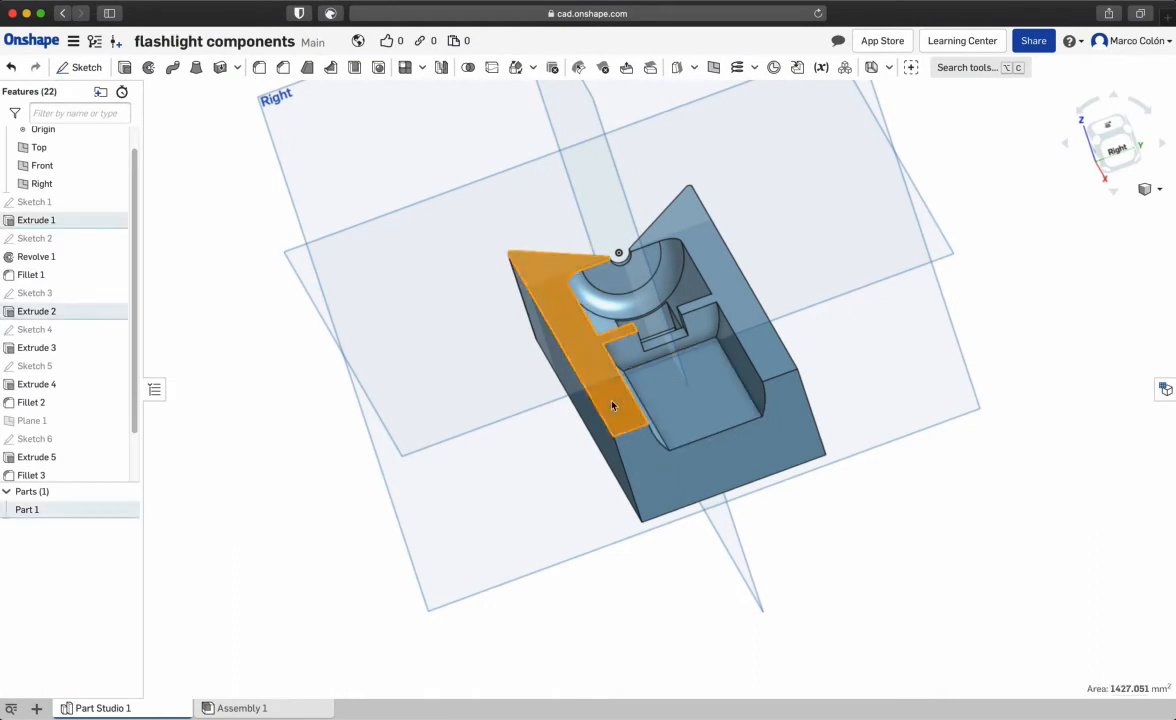
key("n")
left_click(491, 443)
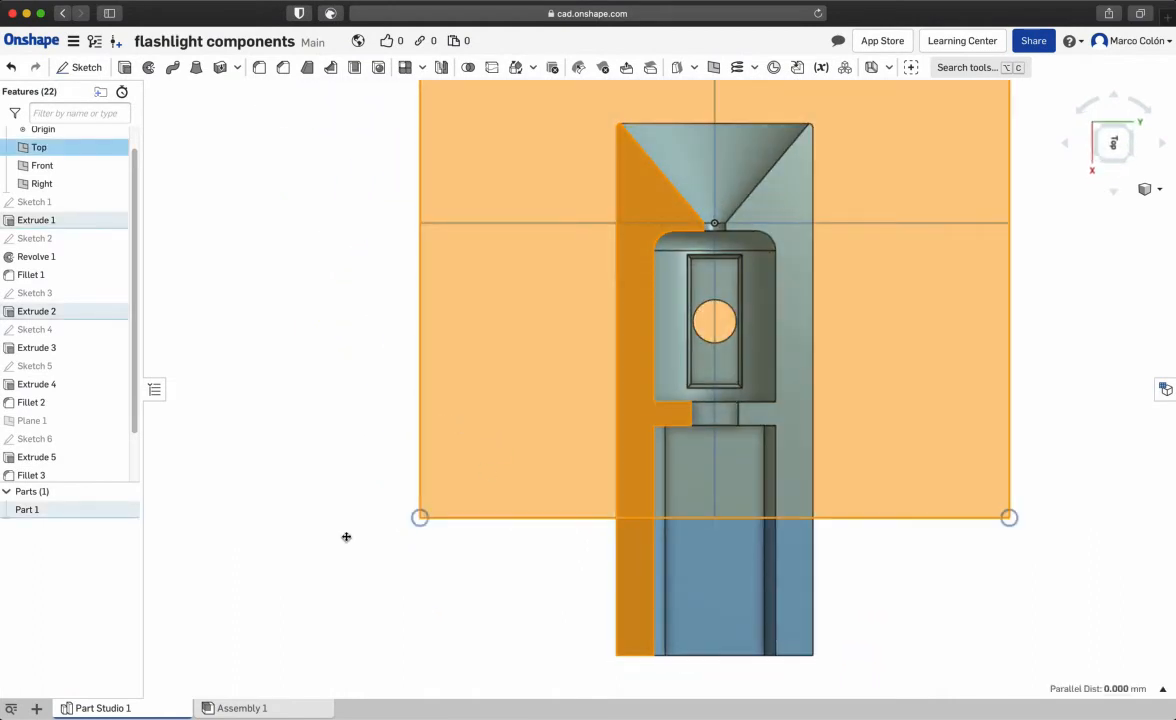
left_click(234, 446)
scroll(700, 470, "down", 3)
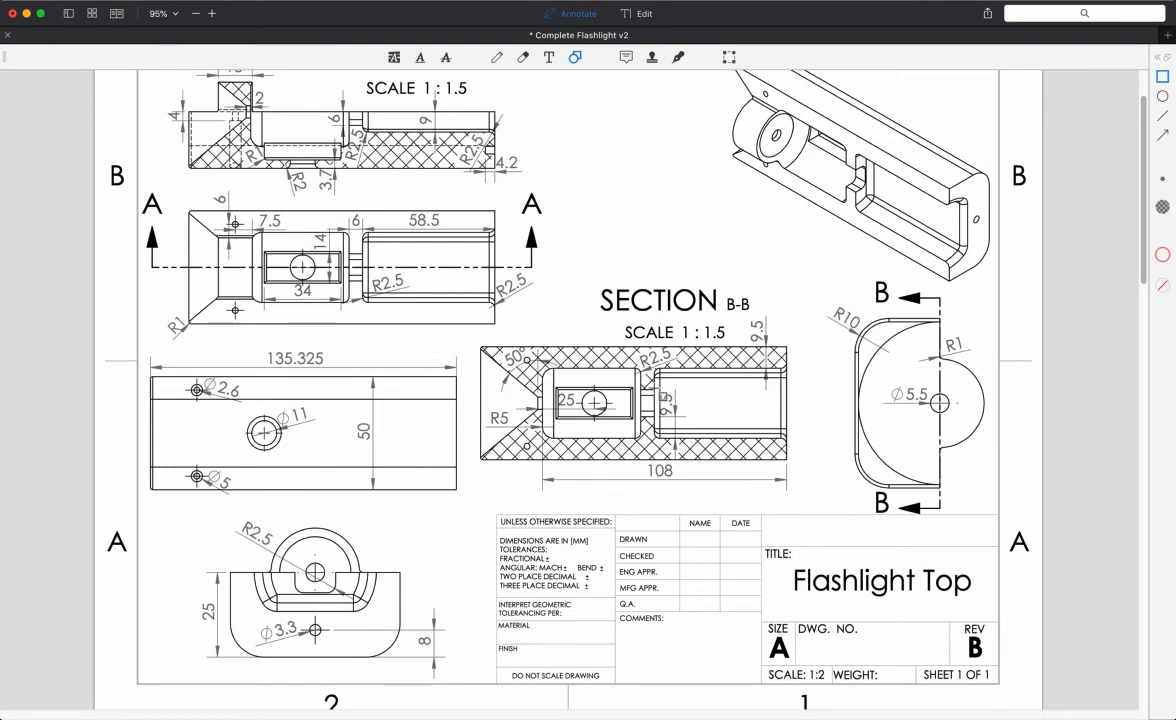
scroll(608, 364, "up", 10)
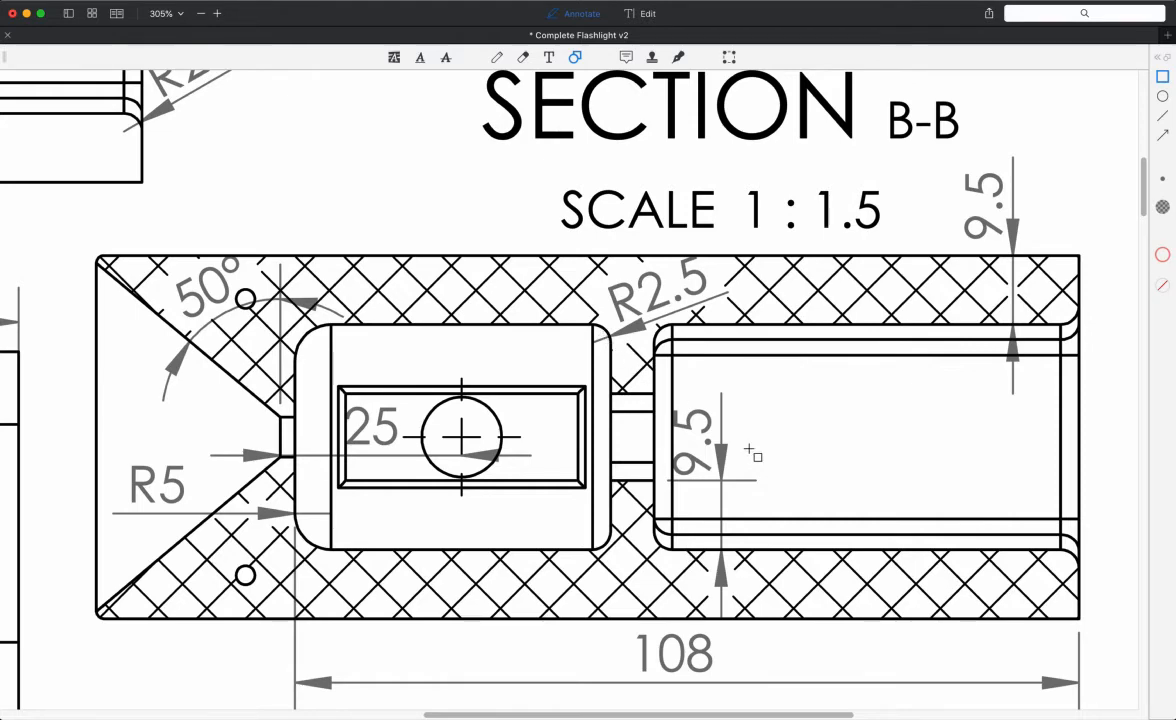
scroll(753, 452, "down", 10, "ctrl")
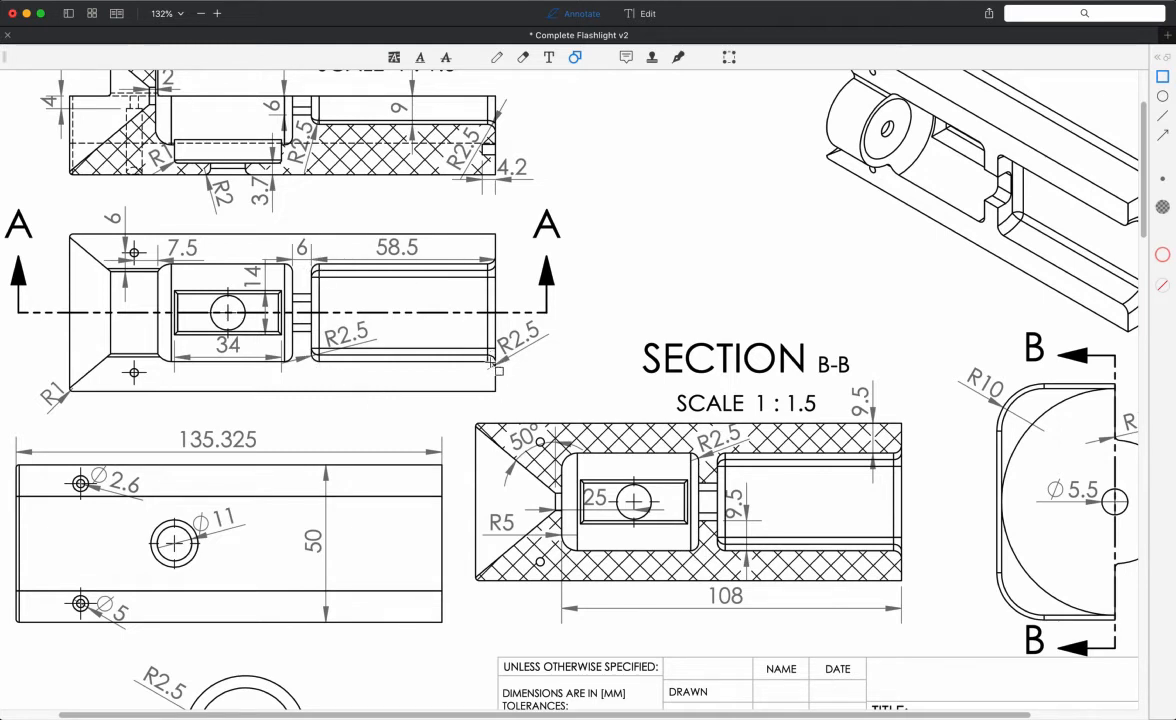
scroll(526, 248, "up", 2)
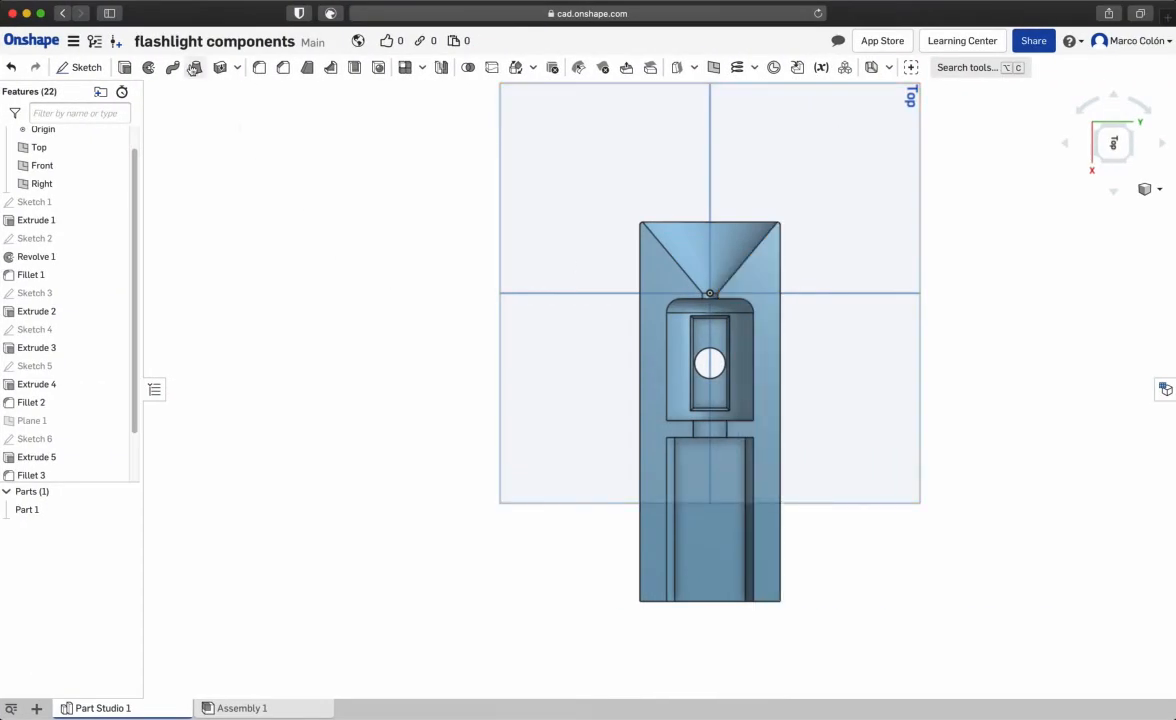
Start a 2.5 mm fillet on one long edge of the channel floor, its open-end edge and the open-end side arcs.
left_click(259, 67)
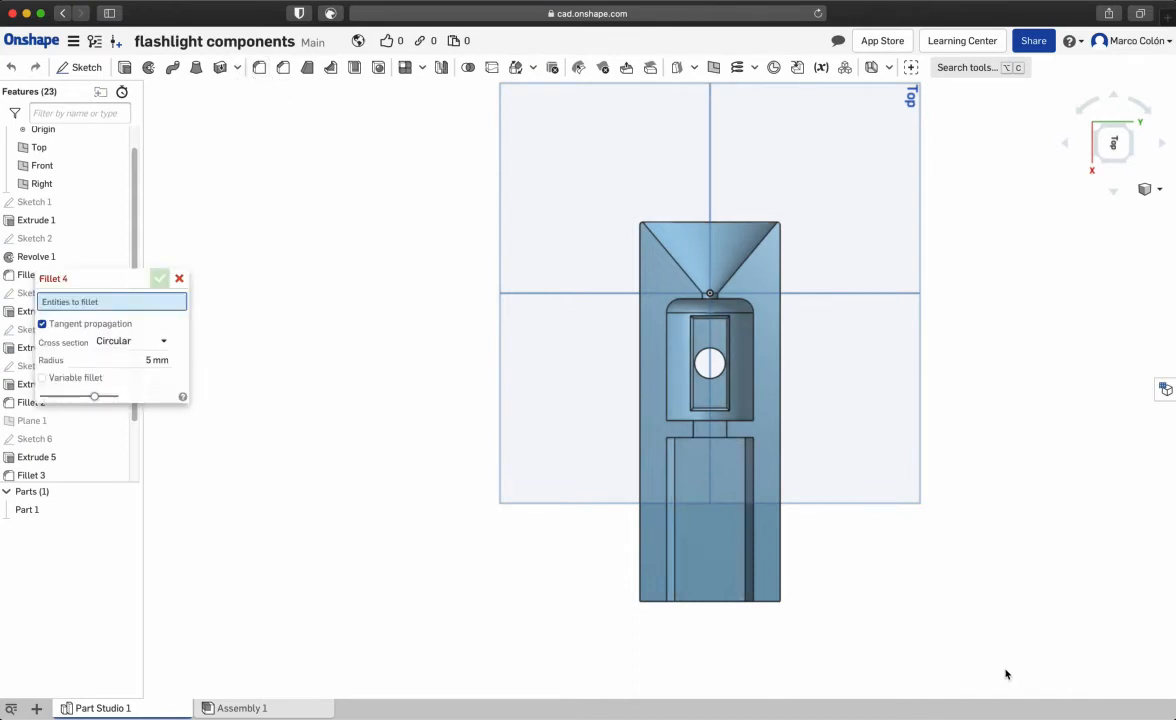
left_click(149, 357)
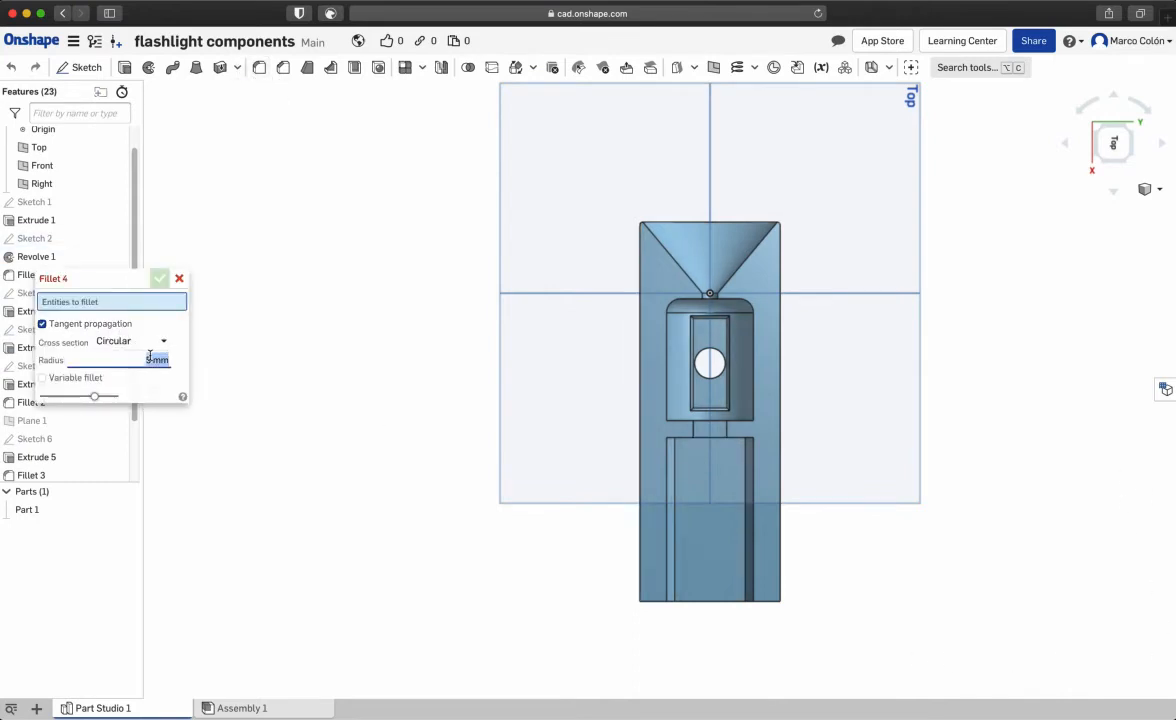
type("2.5")
key("Return")
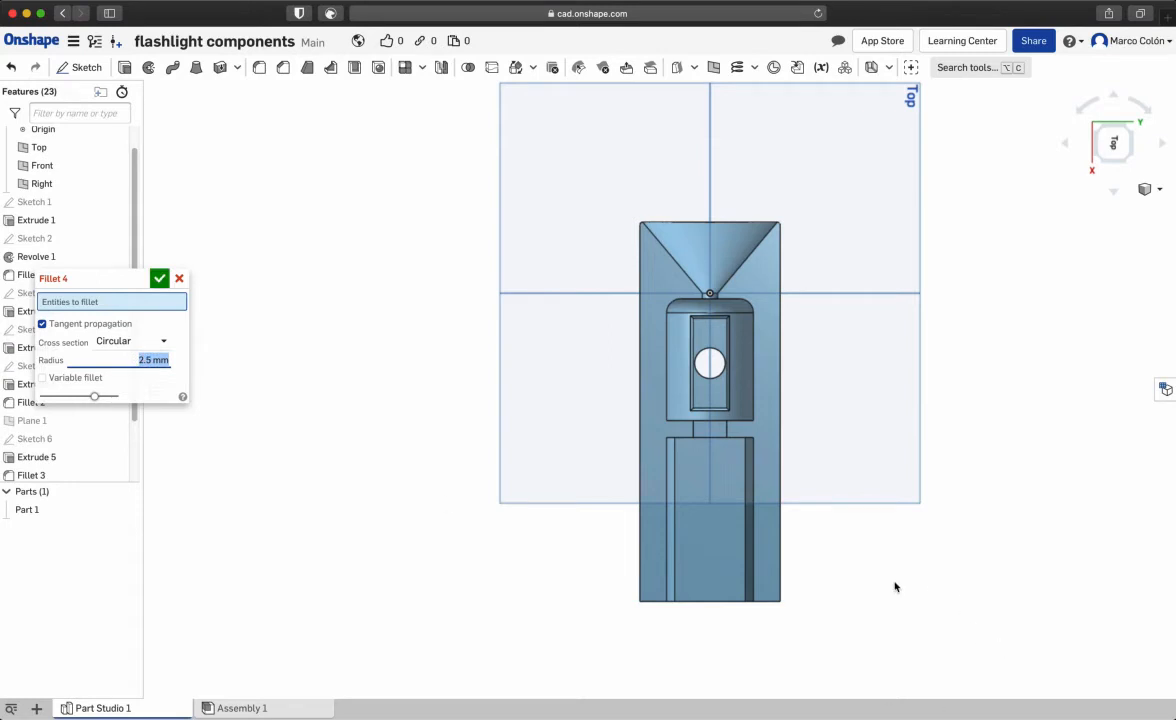
right_click_drag(876, 585, 830, 472)
scroll(717, 389, "up", 5)
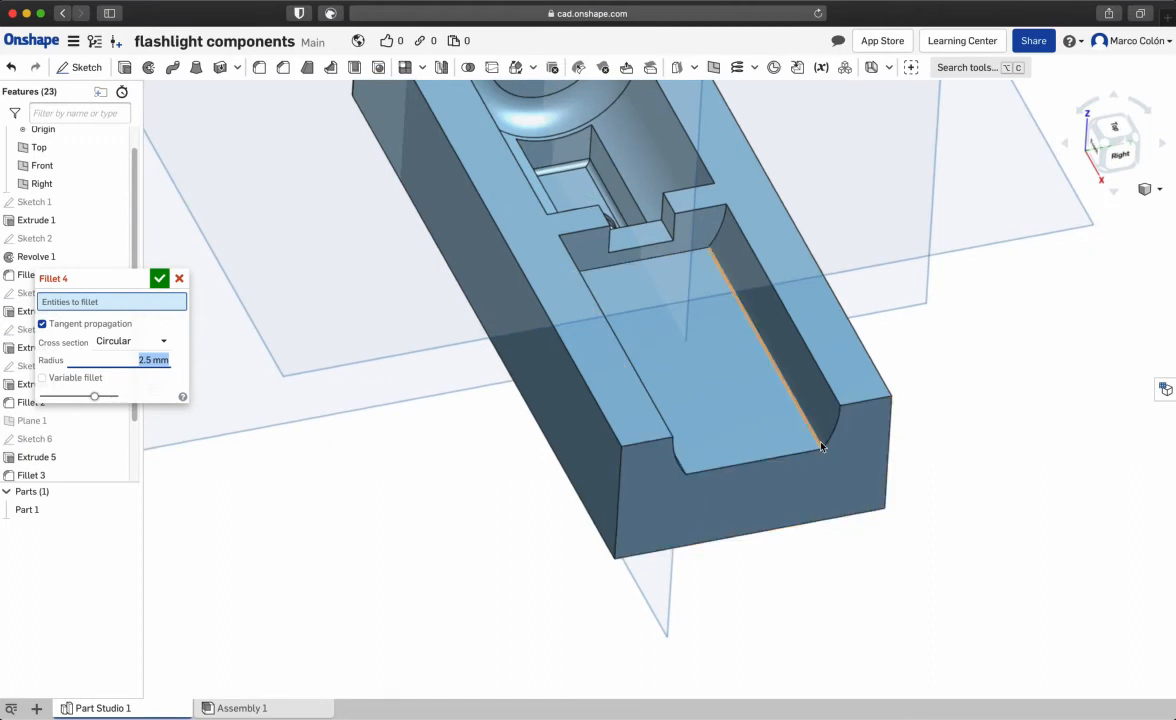
left_click(818, 443)
left_click(785, 453)
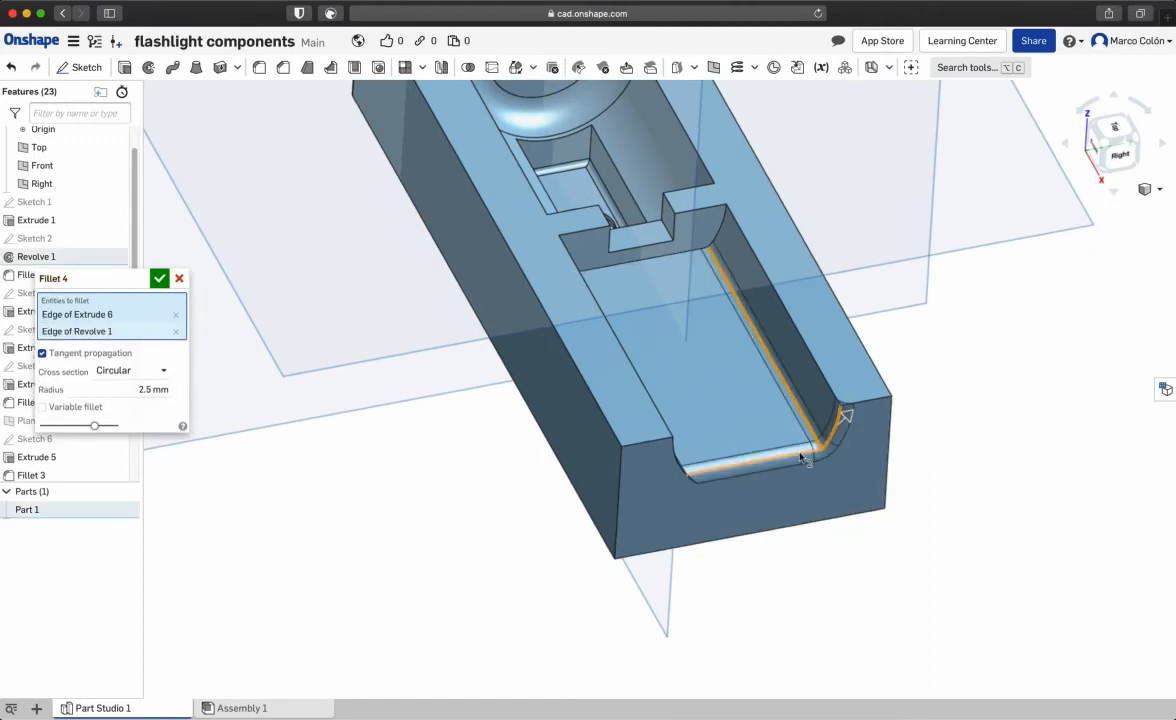
left_click(688, 432)
right_click_drag(688, 432, 675, 463)
left_click(670, 465)
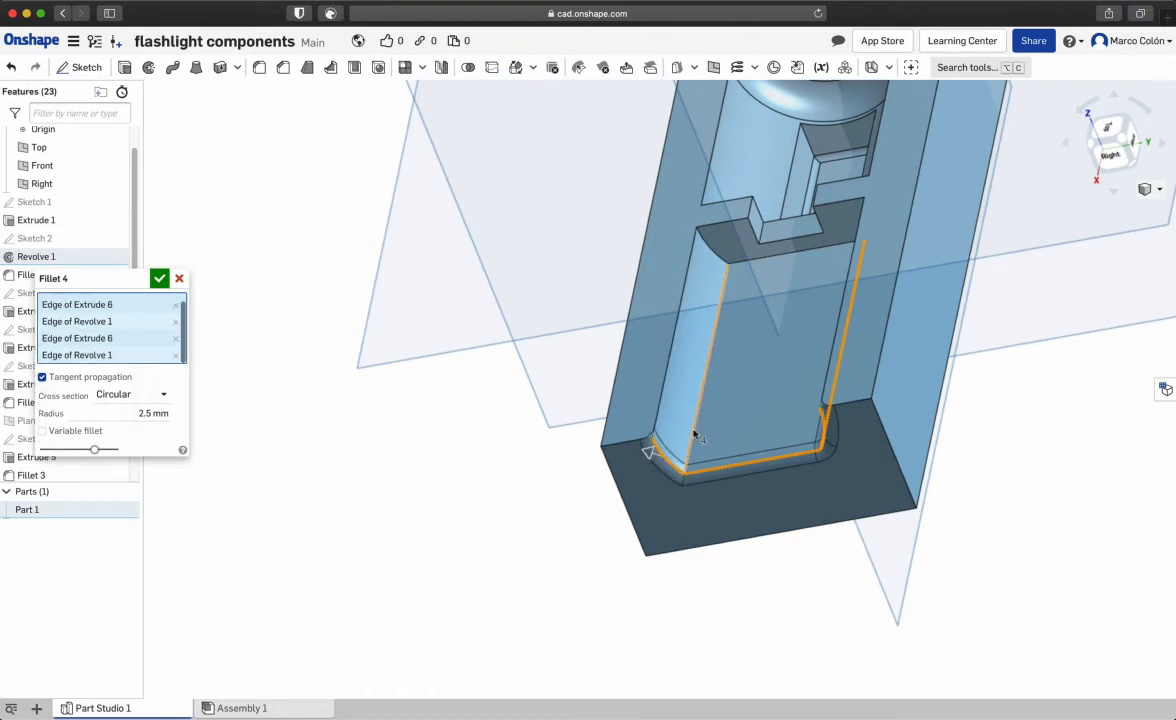
Add the other long floor edge, the arcs at the channel's inner end and the adjacent pocket's end arc to the fillet.
left_click(697, 400)
left_click(708, 250)
right_click_drag(710, 300, 750, 303)
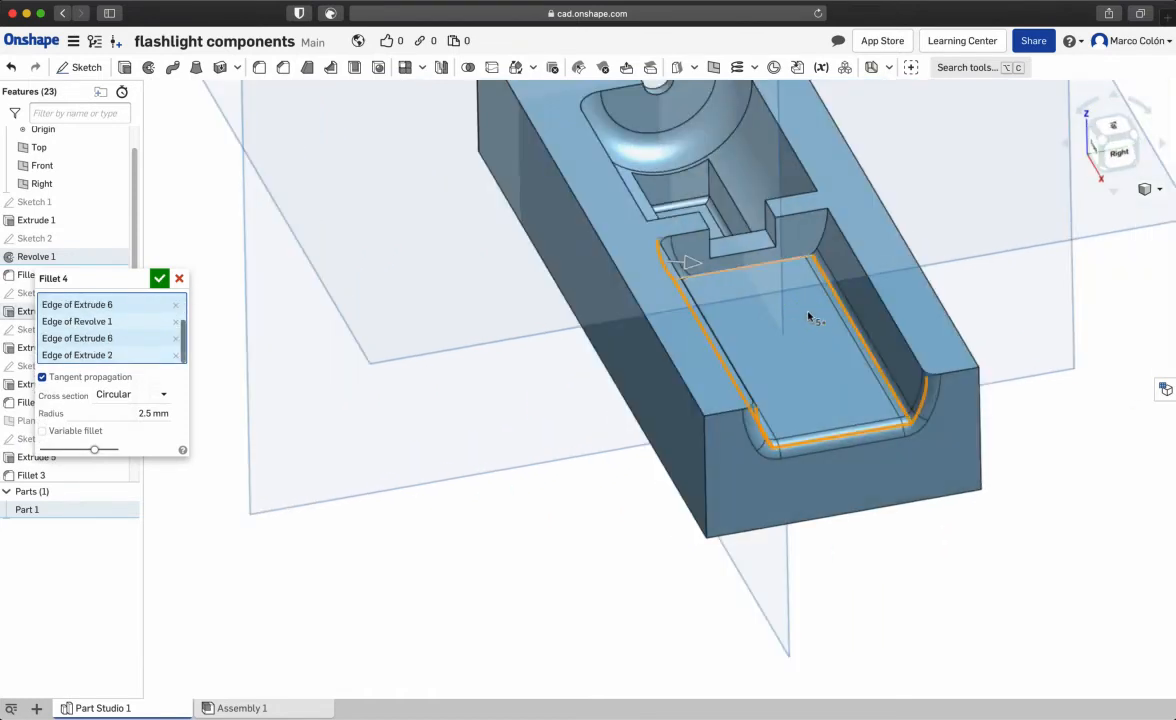
left_click(820, 254)
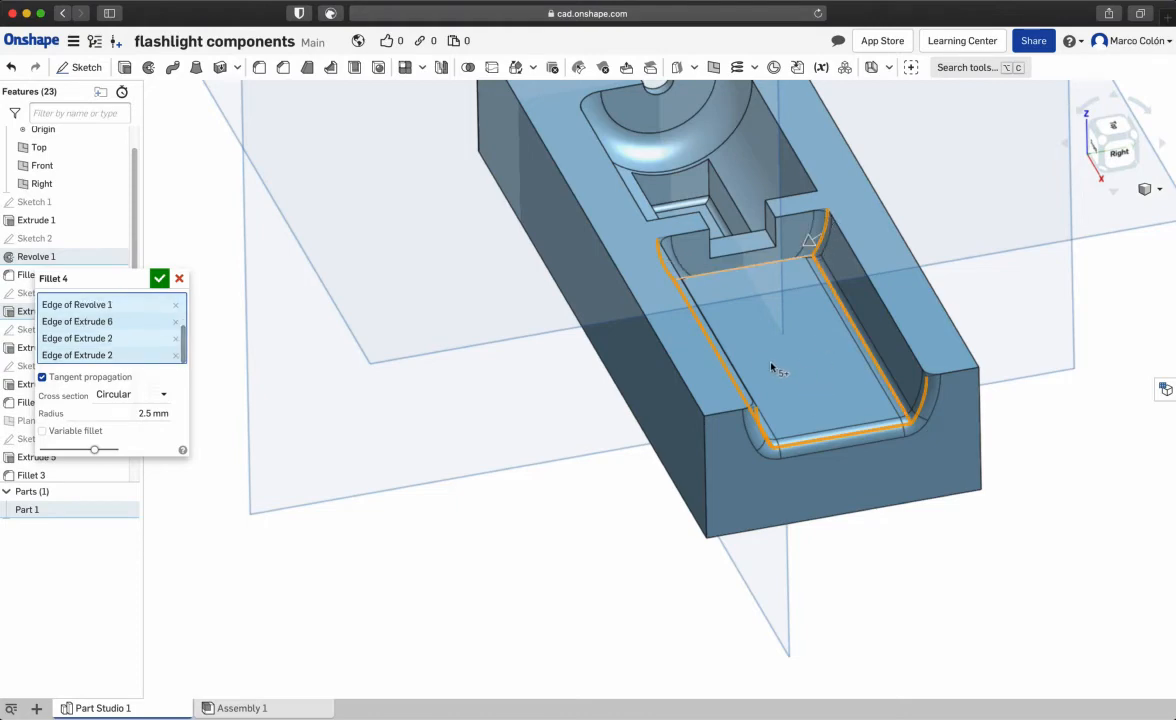
right_click_drag(742, 326, 742, 375)
left_click(743, 342)
mouse_move(819, 467)
right_mouse_down()
mouse_move(806, 443)
mouse_move(822, 420)
mouse_move(853, 467)
mouse_move(798, 454)
mouse_move(793, 419)
mouse_move(838, 425)
mouse_move(823, 443)
right_mouse_up()
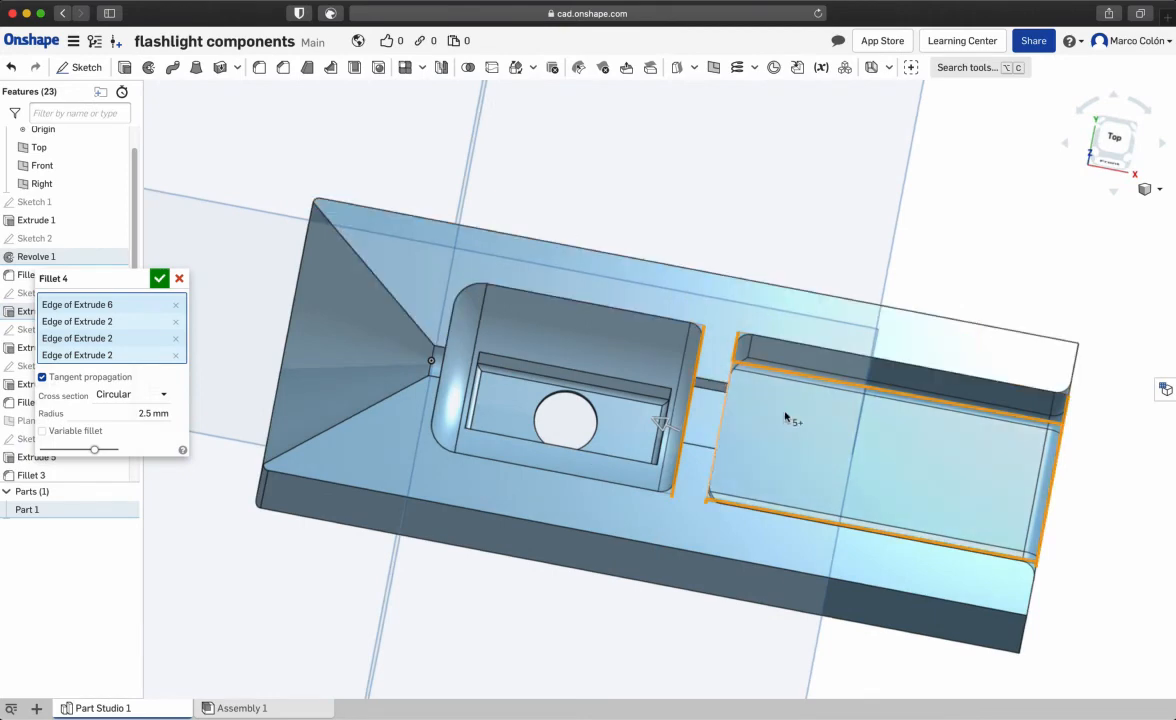
Compare the edges selected for filleting with the R2.5 callouts in the drawing's plan view and section A-A.
key("ctrl+Left")
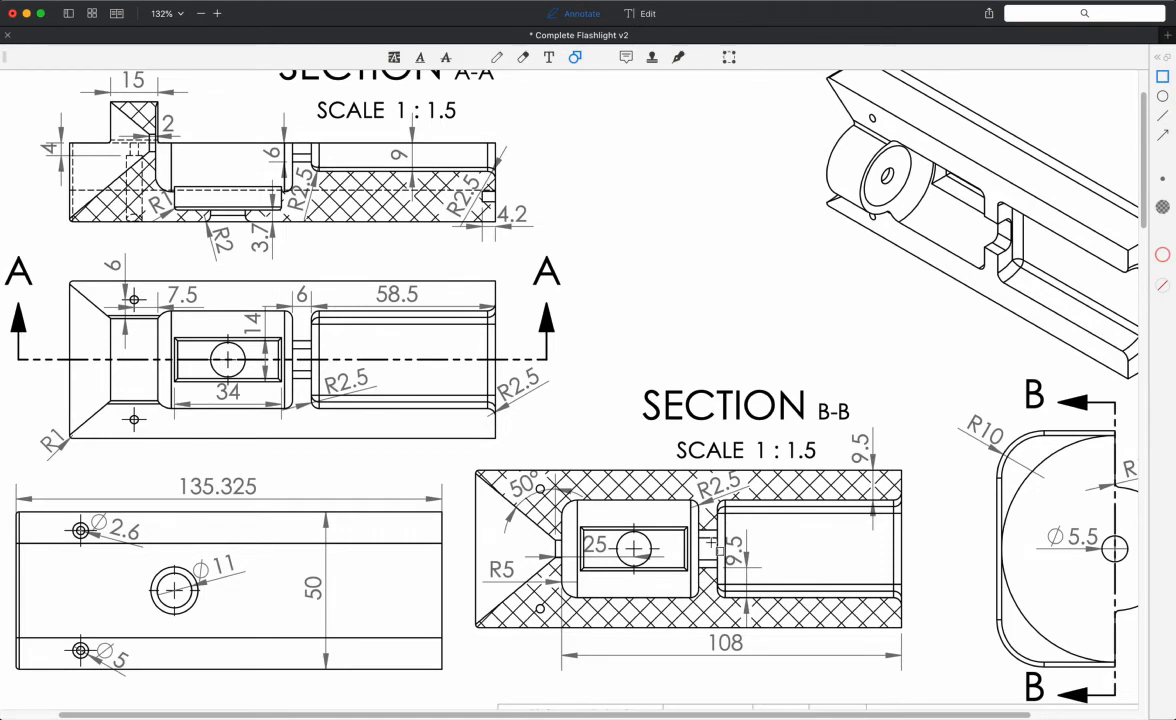
key("ctrl+Right")
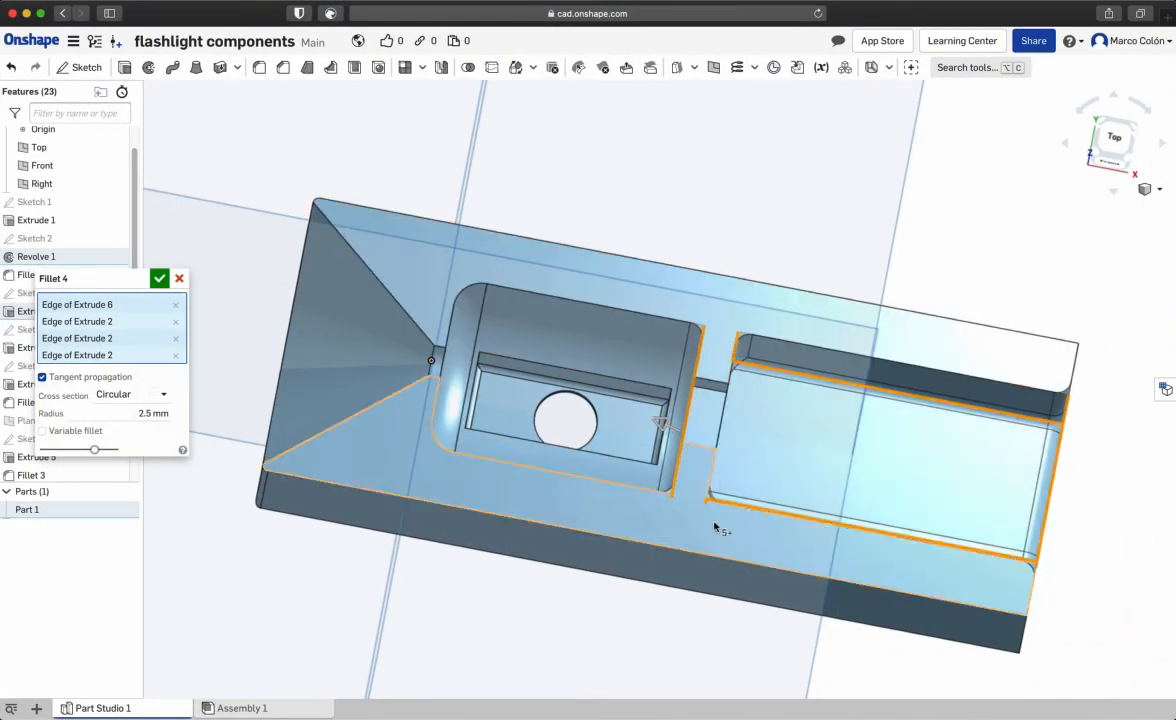
key("ctrl+Left")
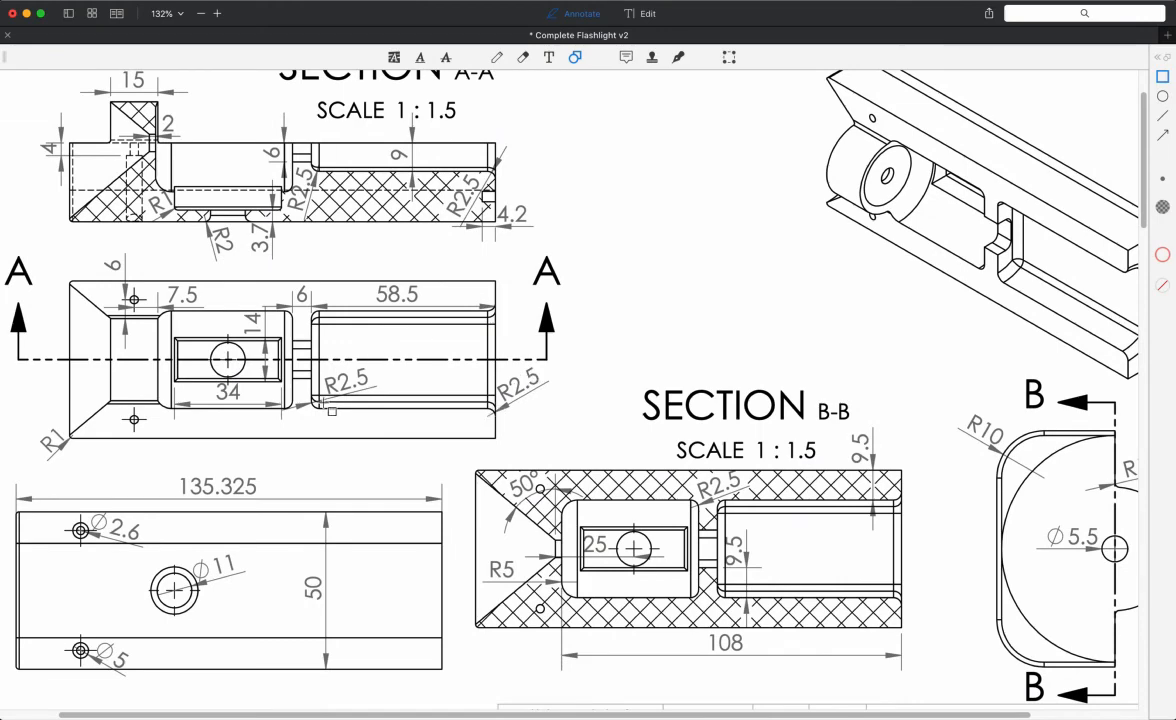
key("ctrl+Right")
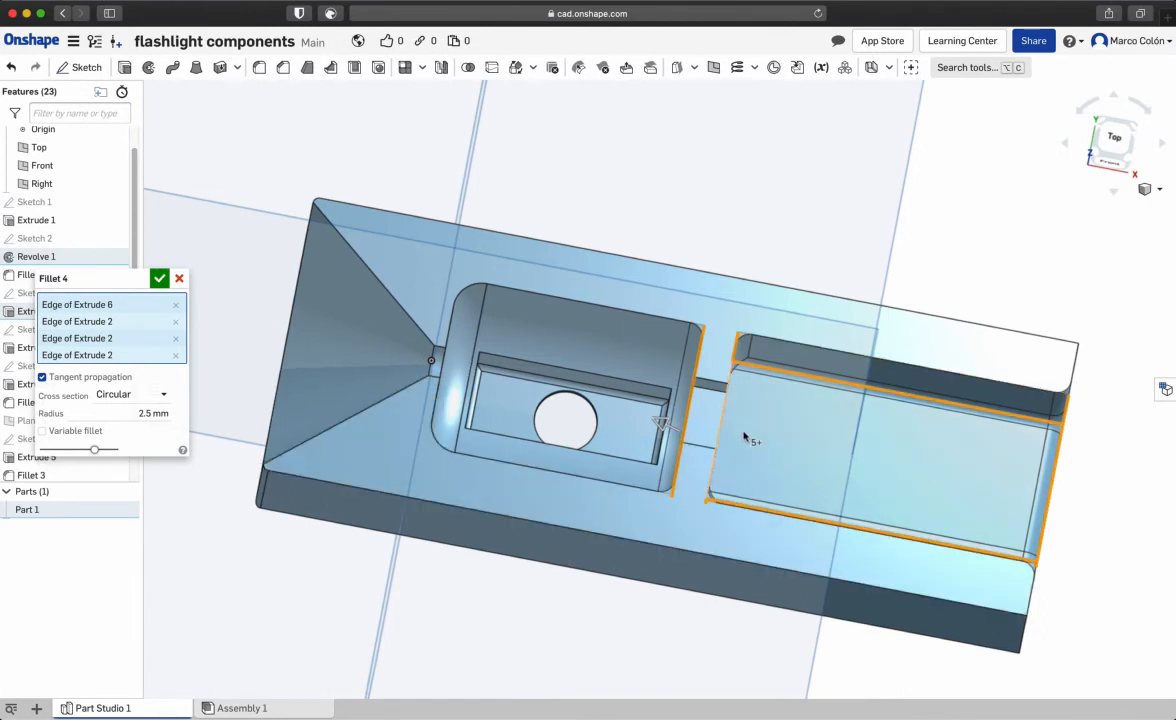
key("ctrl+Left")
scroll(792, 453, "down", 3)
scroll(792, 453, "down", 6)
scroll(655, 397, "up", 12)
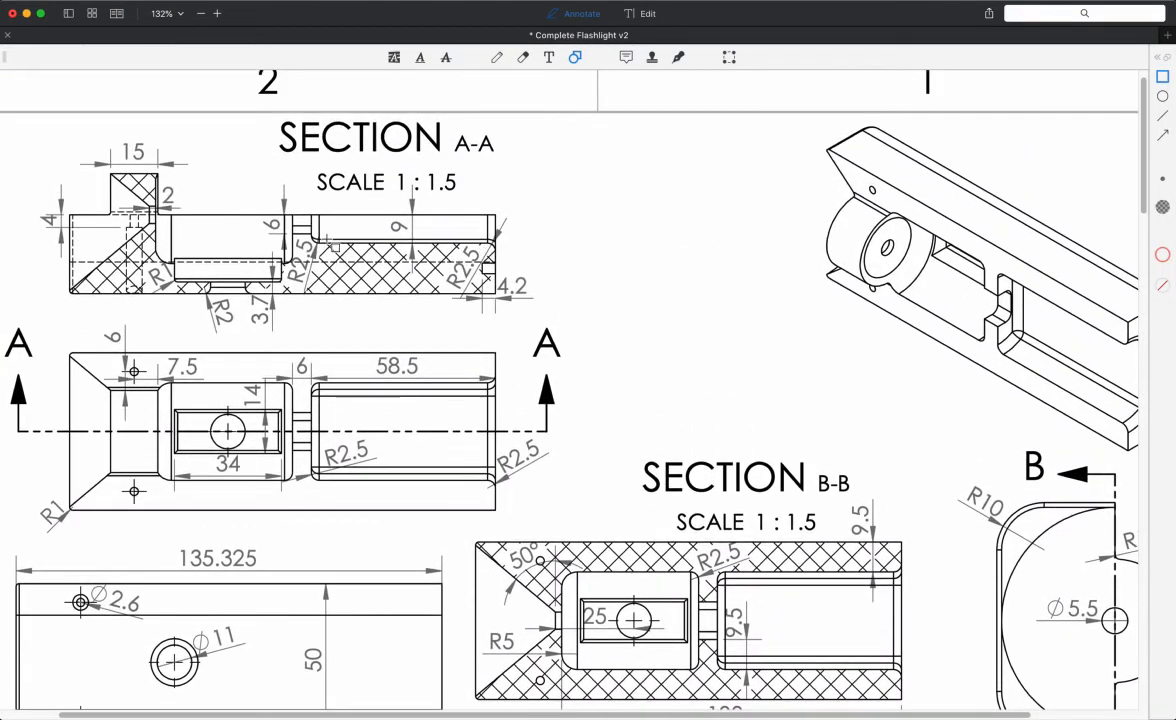
key("ctrl+Right")
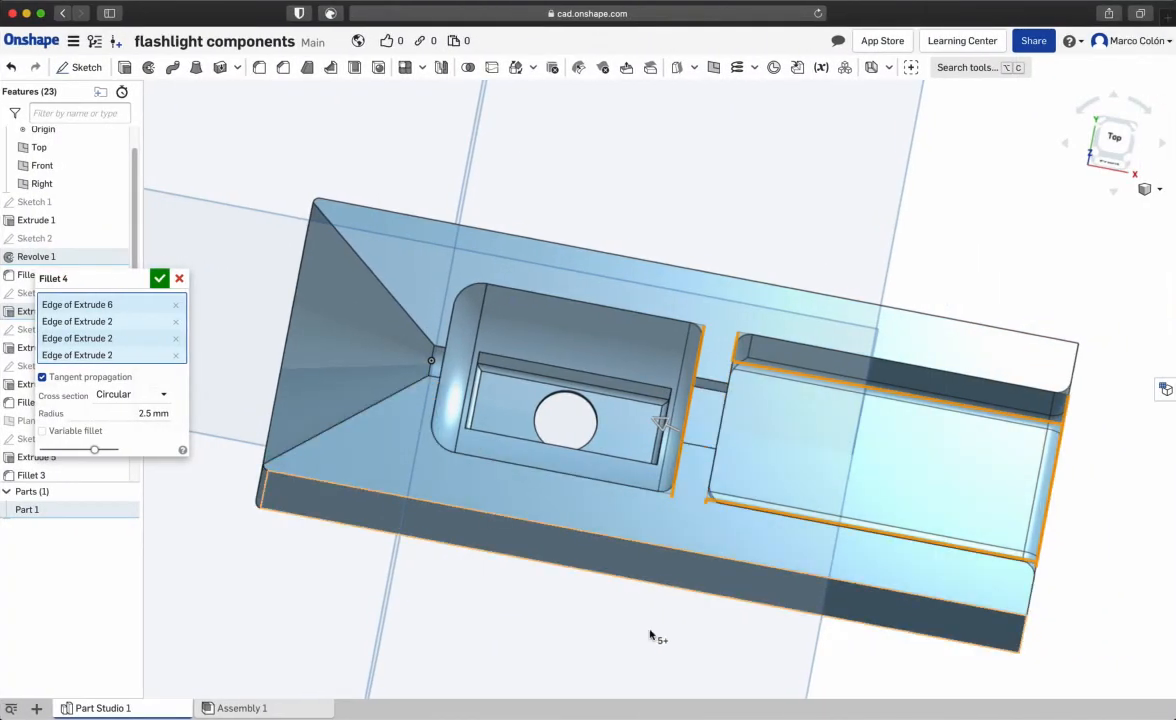
Add the channel floor's inner end edge to the 2.5 mm fillet selection.
right_click_drag(661, 580, 671, 636)
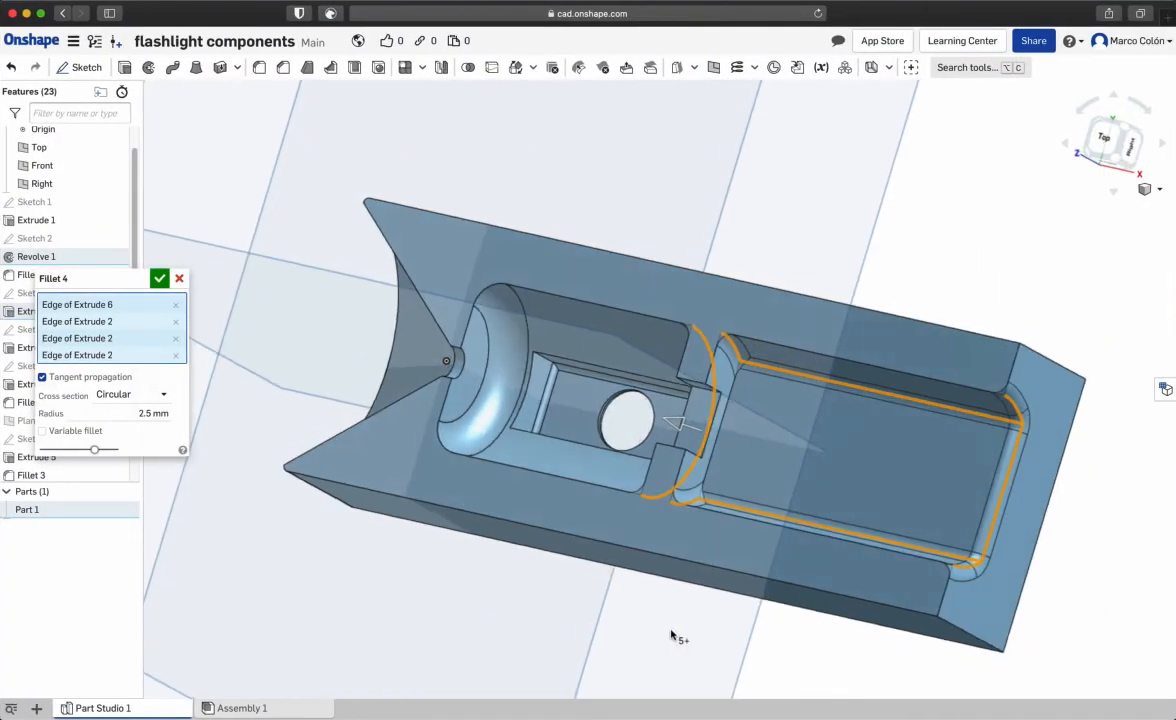
left_click(732, 388)
right_click_drag(608, 588, 650, 588)
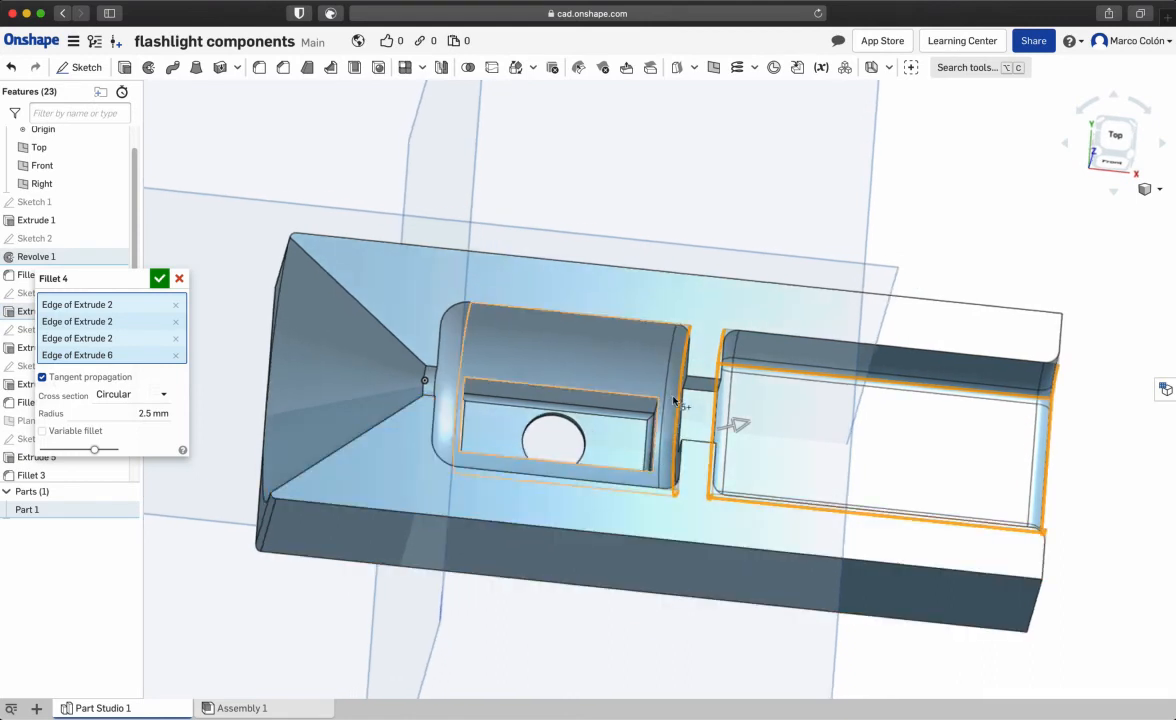
right_click_drag(782, 436, 737, 345)
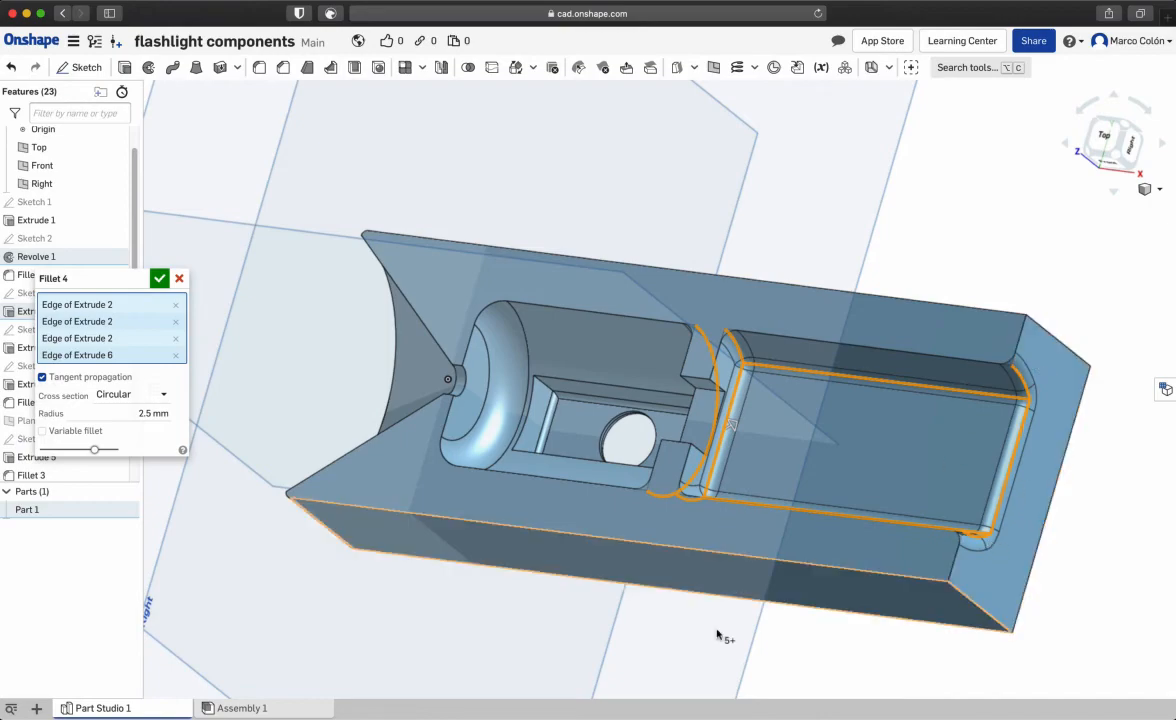
right_click_drag(750, 615, 760, 628)
Examine the drawing's plan view and sections A-A and B-B for which channel and pocket edges carry the R2.5 rounding.
key("ctrl+Left")
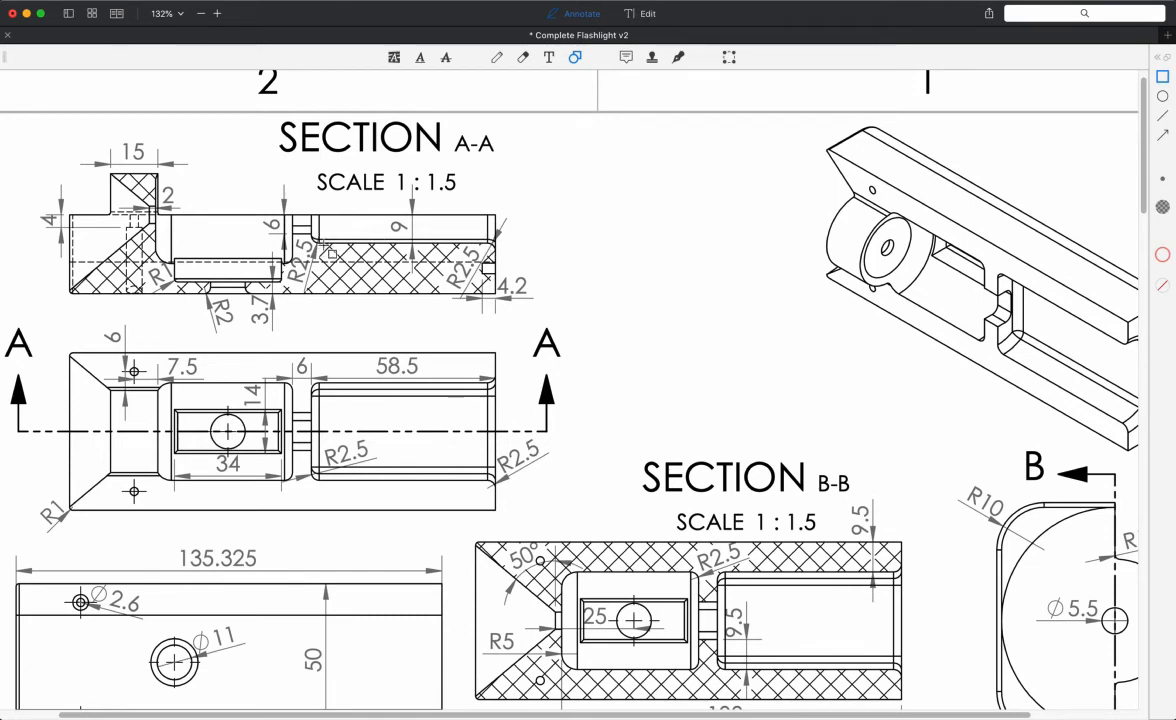
scroll(578, 282, "down", 3)
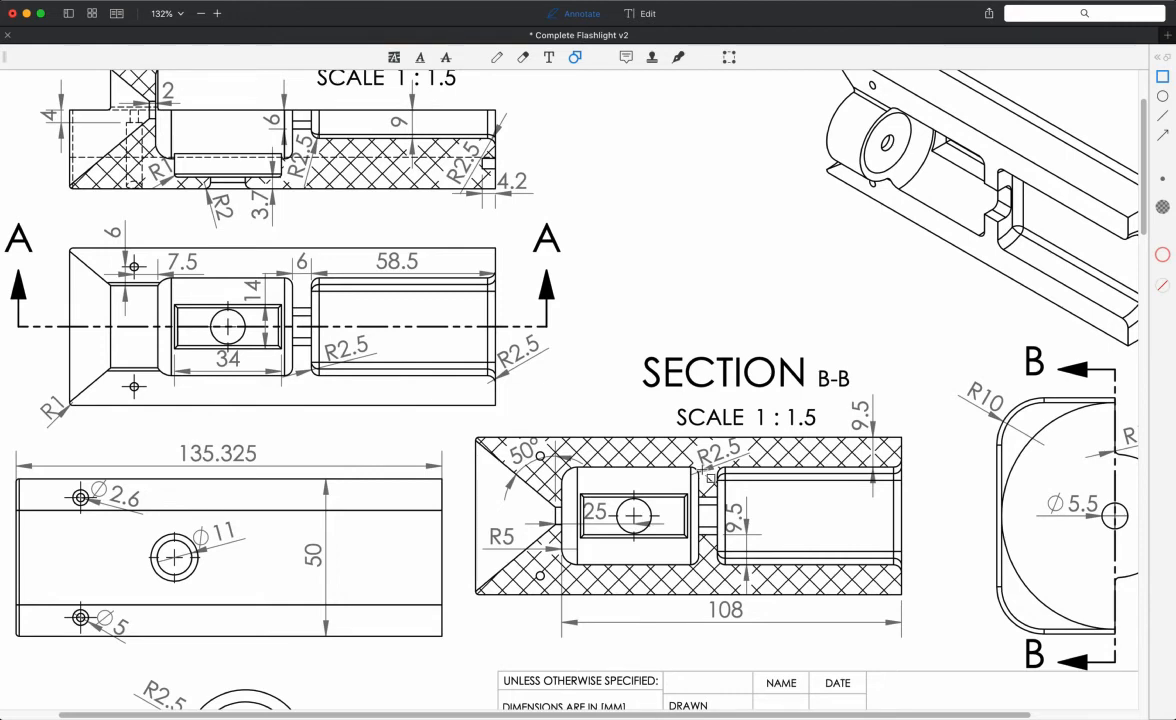
scroll(711, 478, "up", 2)
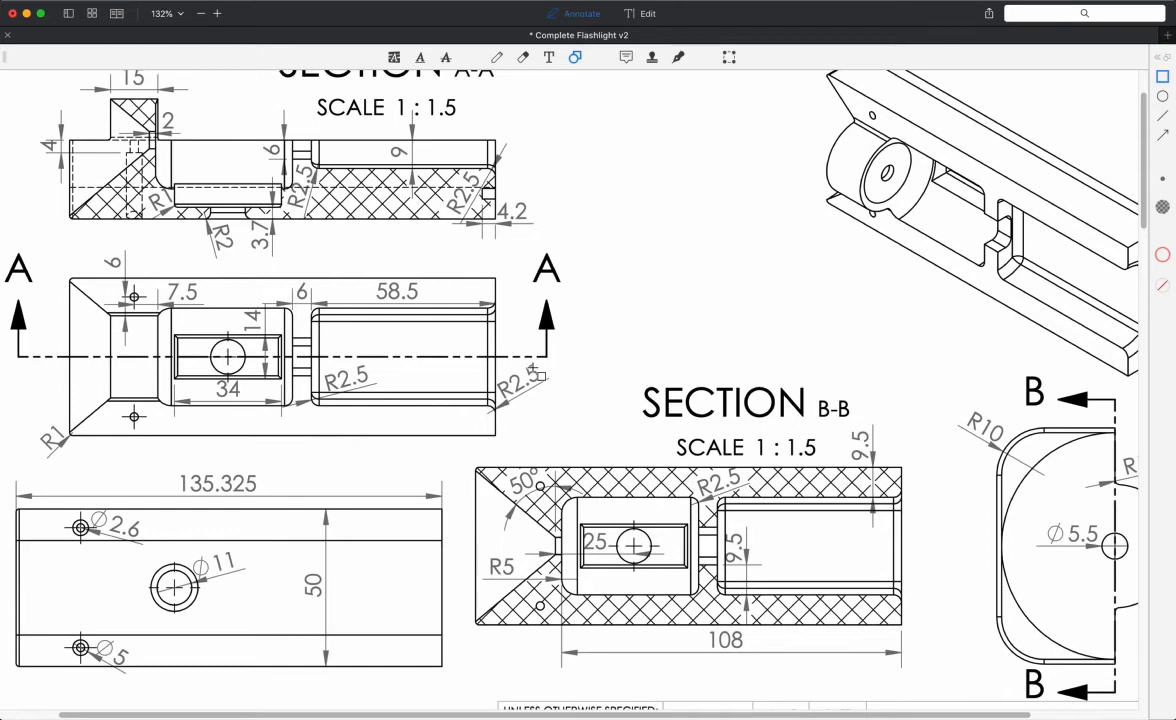
key("ctrl+Right")
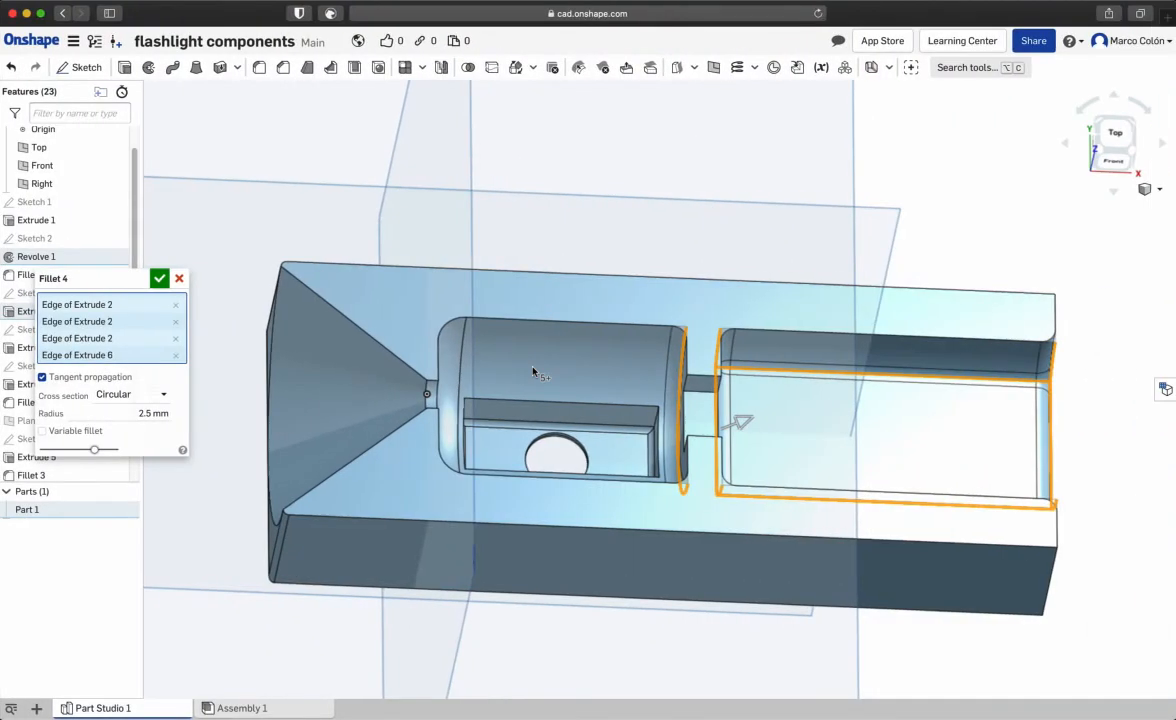
key("ctrl+Left")
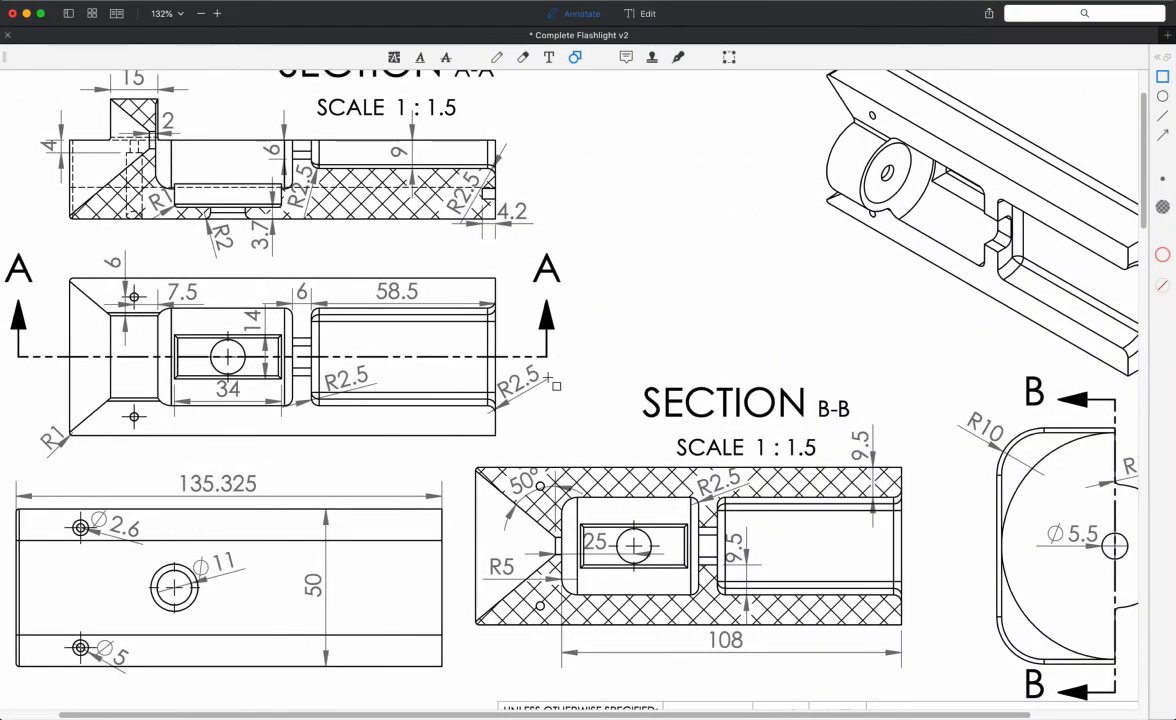
scroll(549, 379, "down", 5)
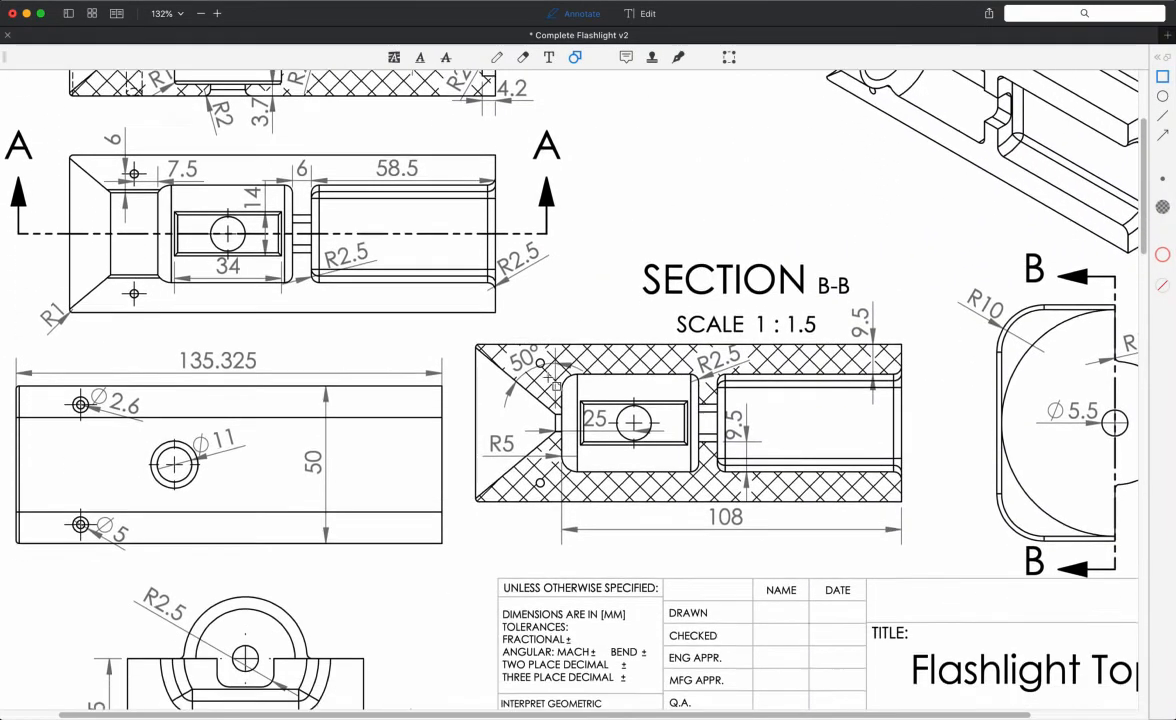
scroll(549, 379, "down", 1)
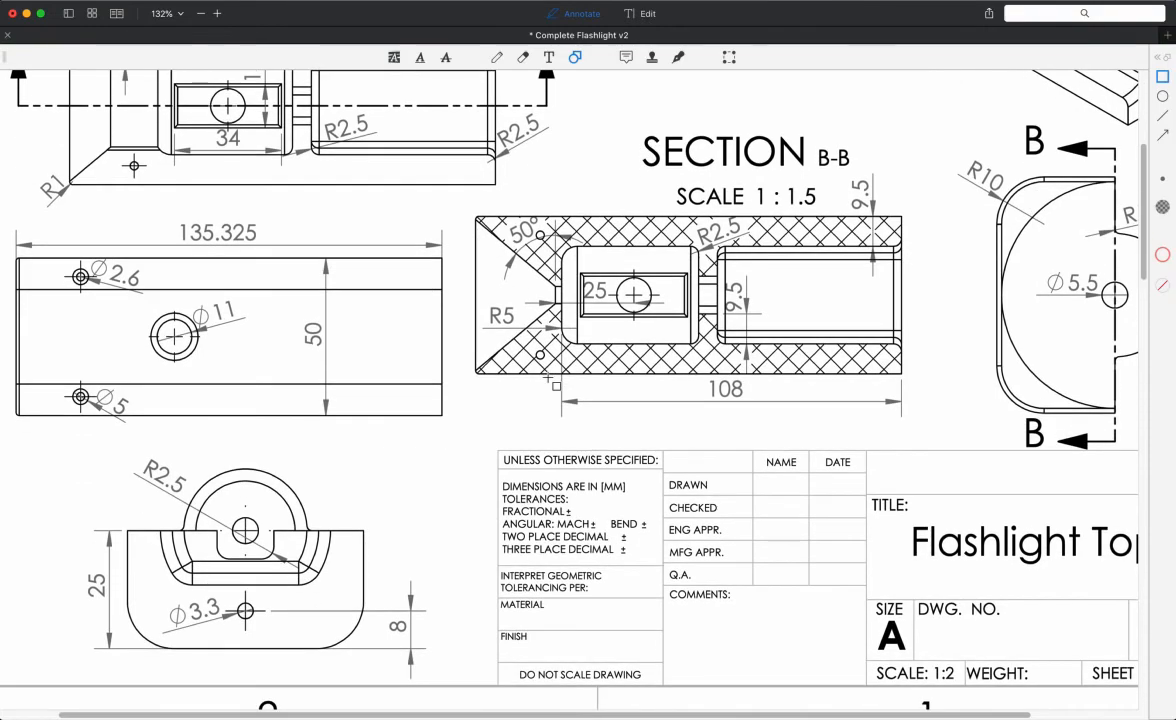
scroll(549, 379, "up", 5)
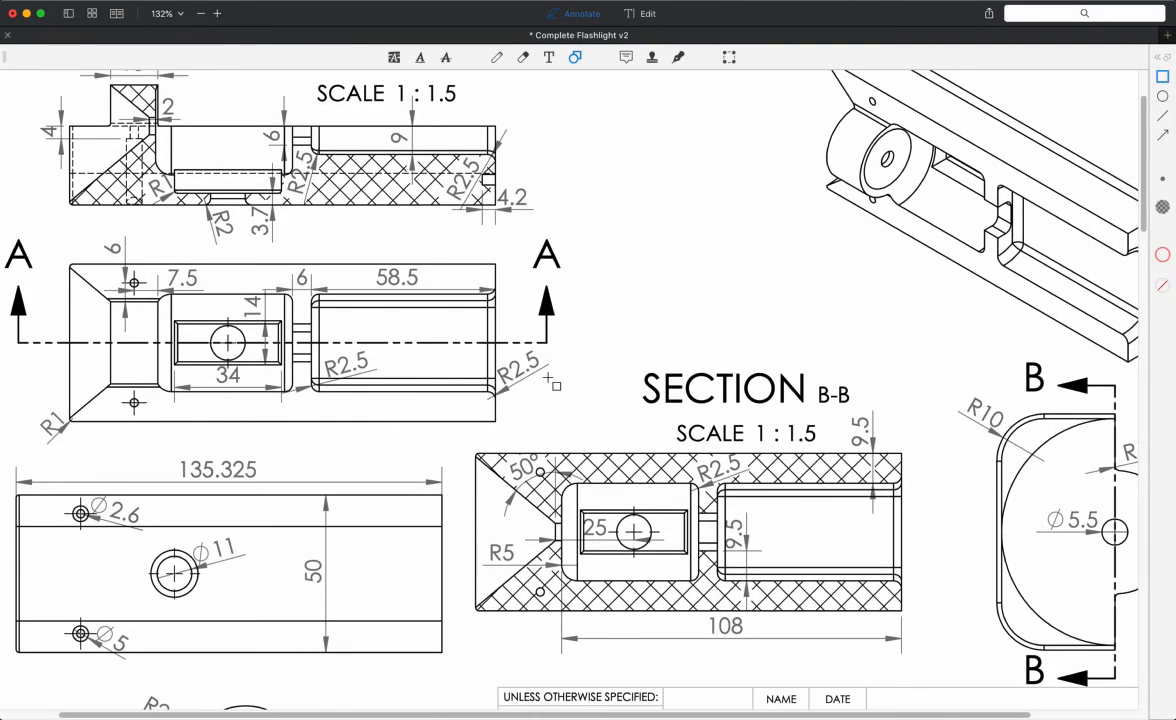
scroll(536, 352, "down", 5)
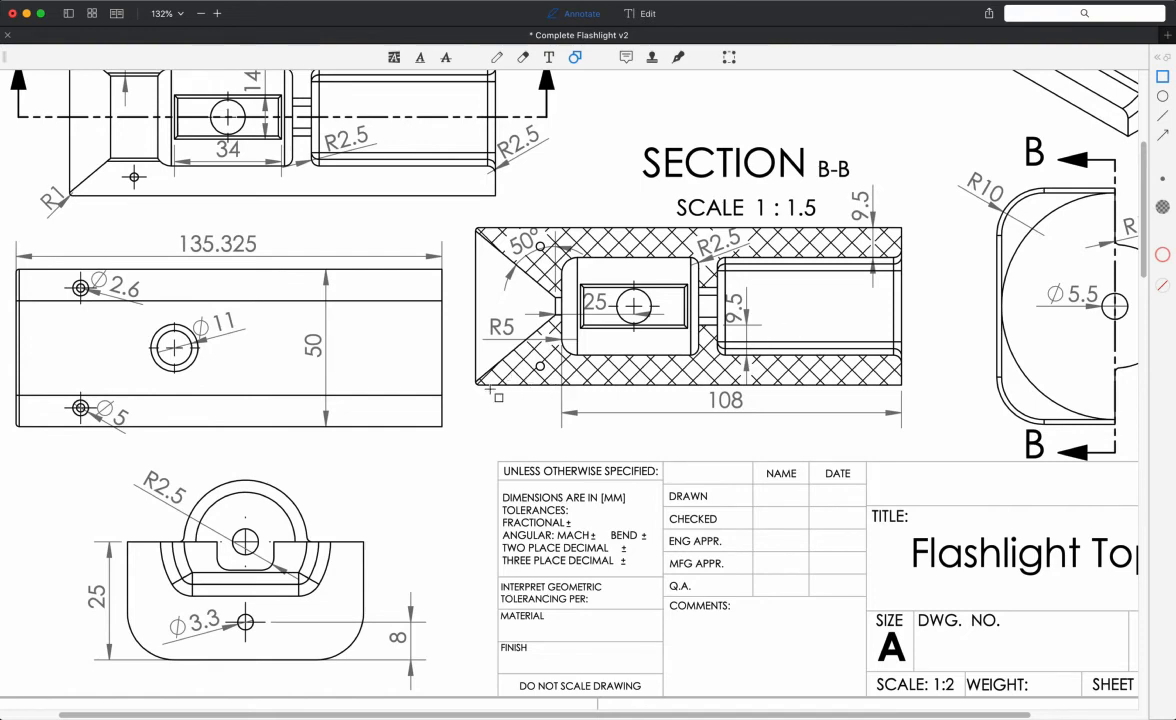
scroll(491, 392, "up", 5)
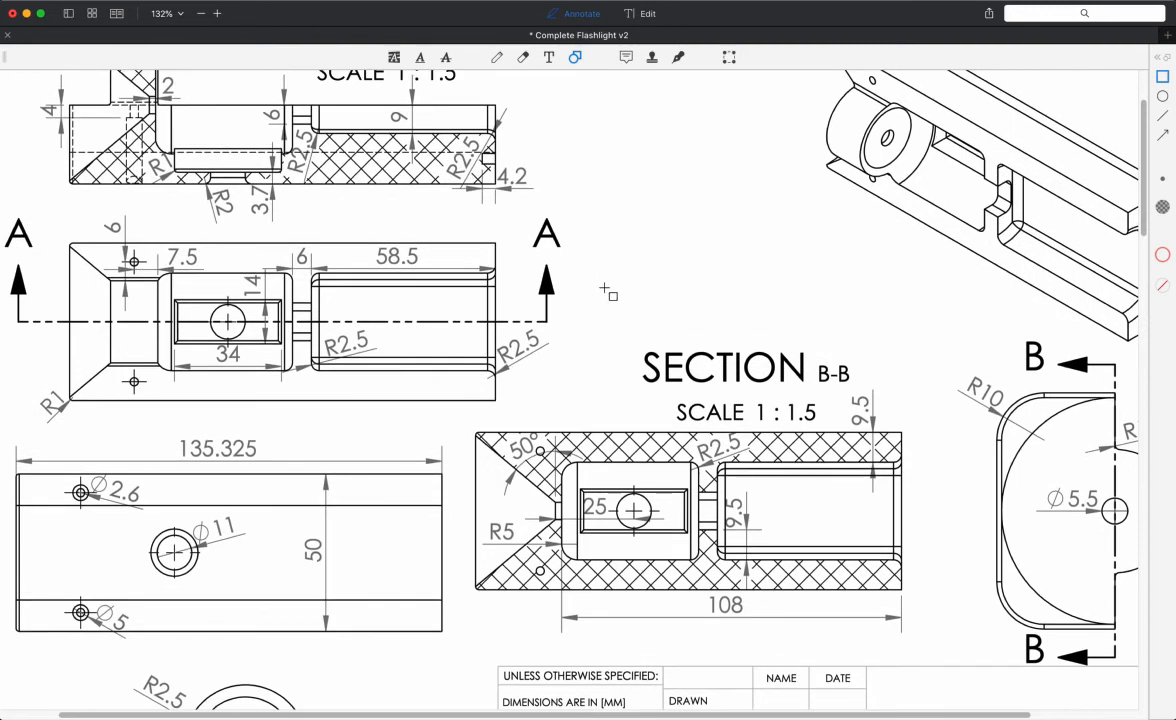
scroll(608, 292, "up", 2)
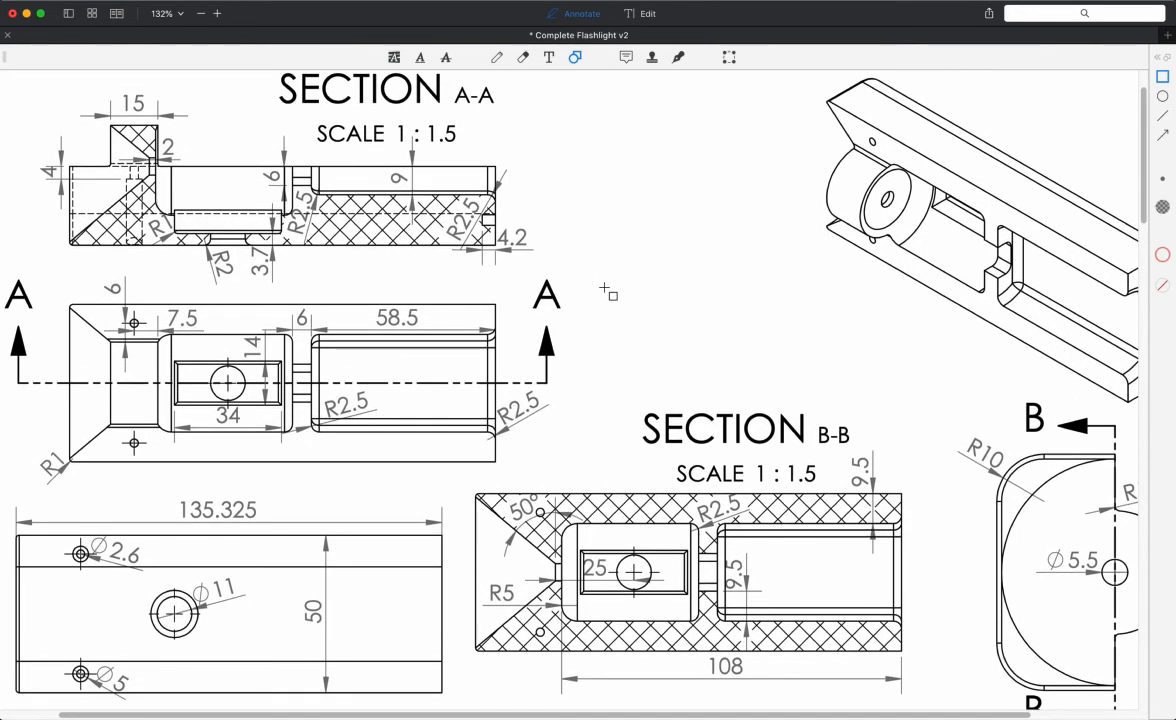
scroll(608, 292, "up", 2)
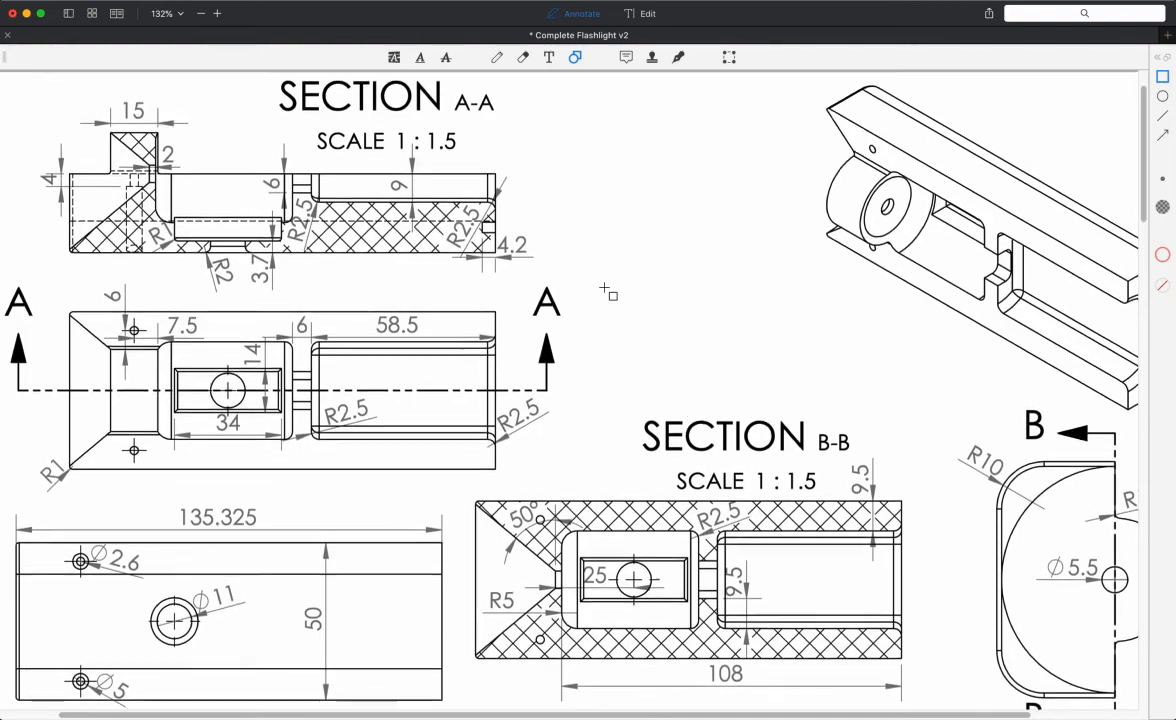
scroll(608, 292, "up", 1)
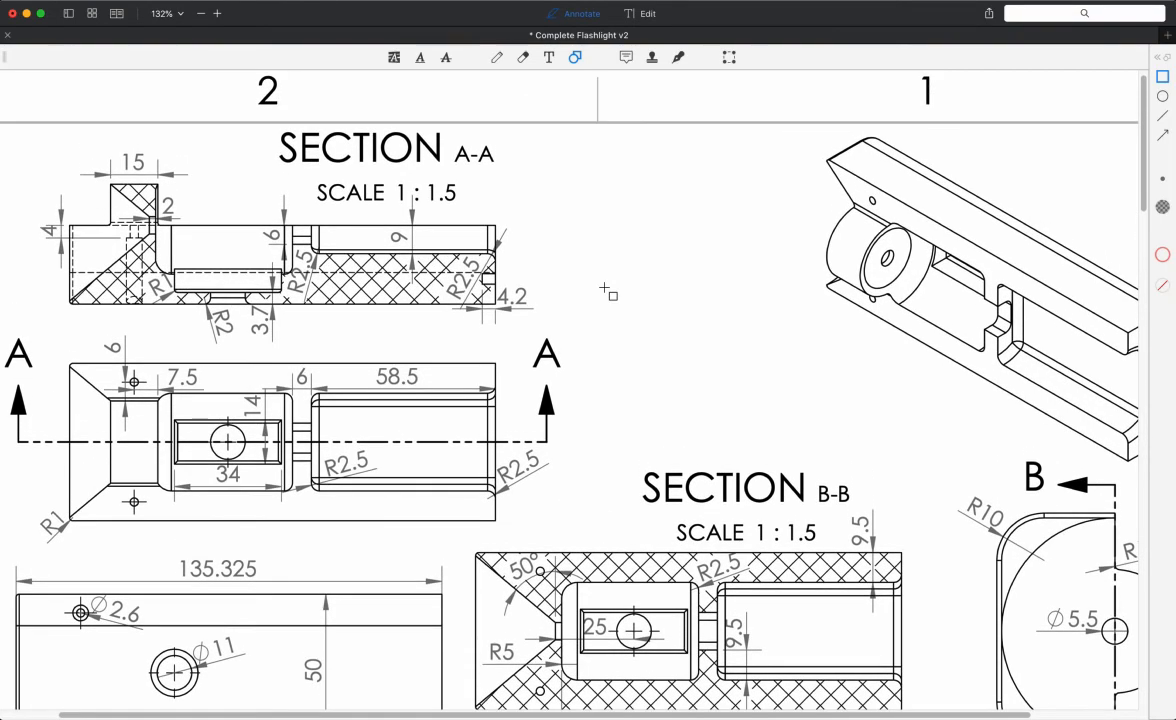
scroll(608, 292, "down", 7)
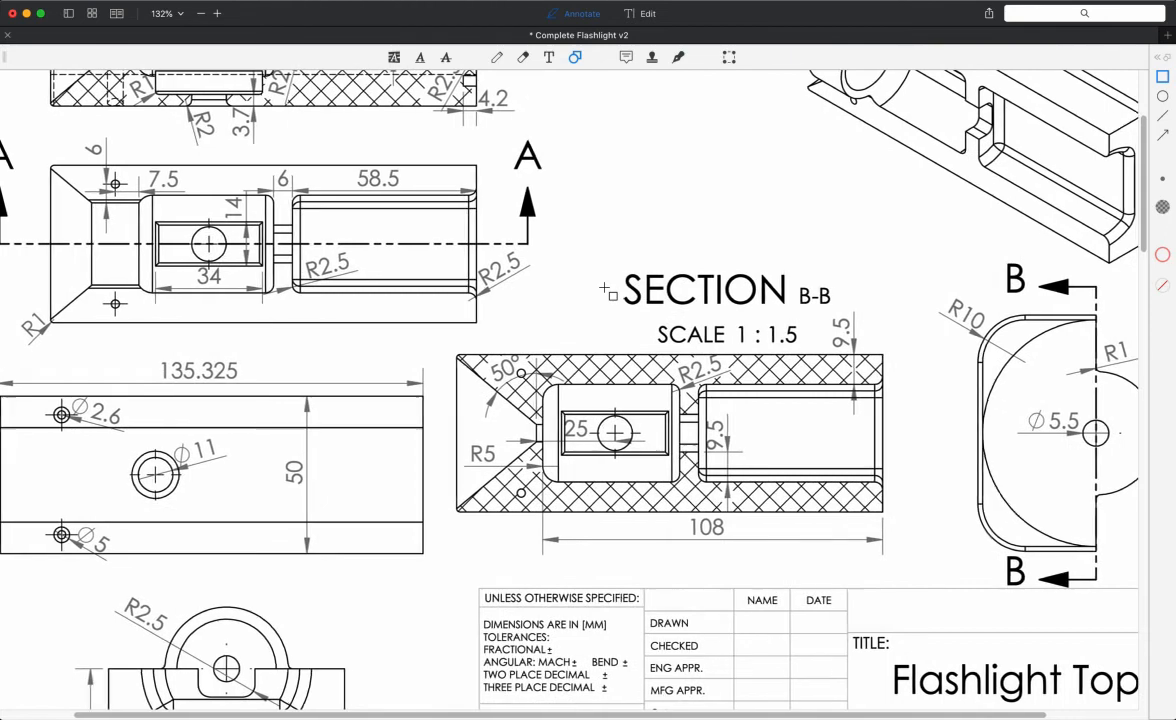
scroll(608, 292, "down", 7)
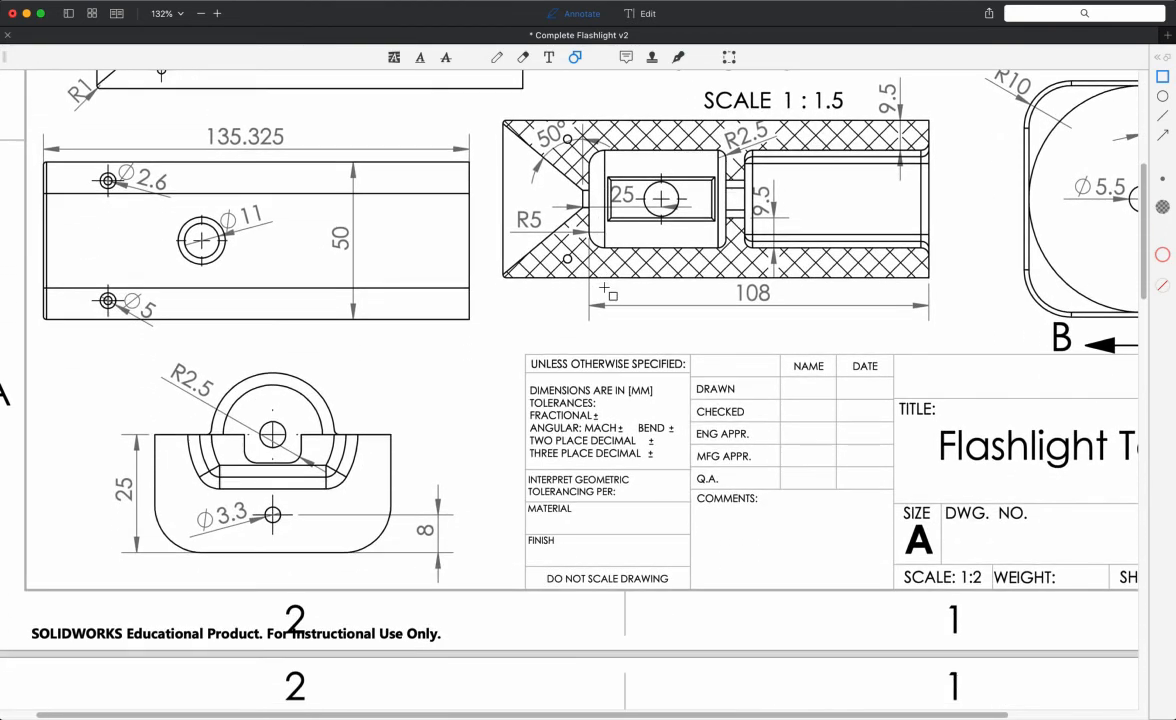
scroll(604, 288, "up", 1)
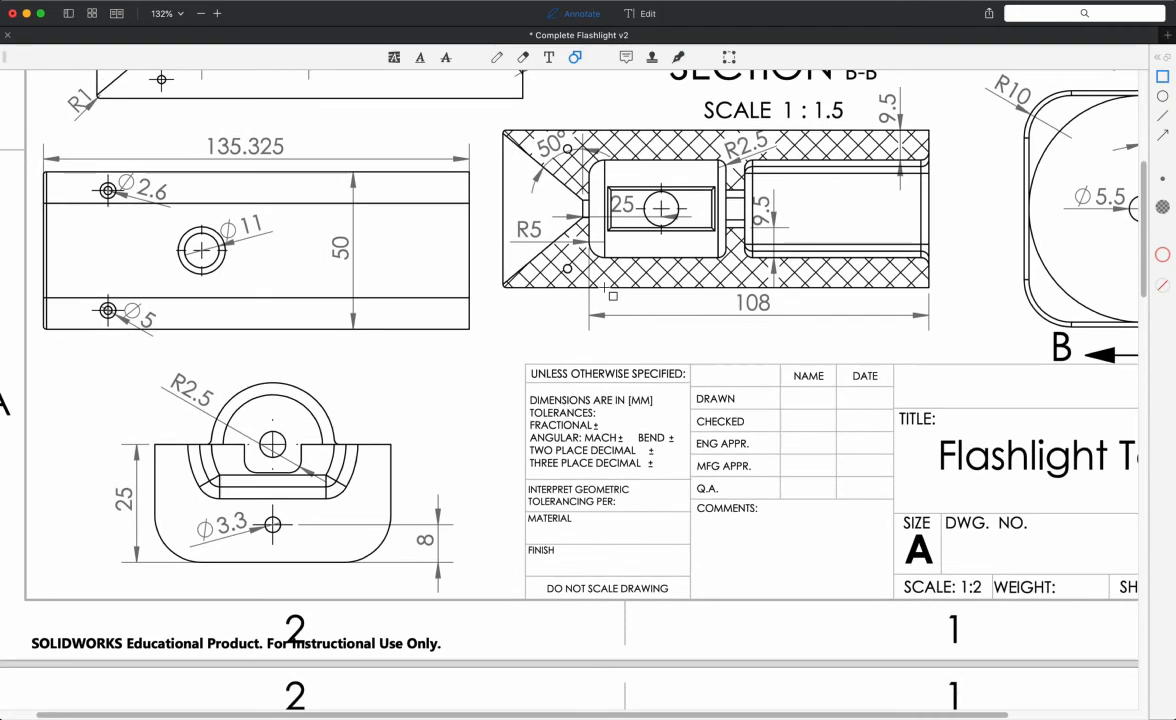
Remove the two long channel floor edges from the 2.5 mm fillet selection.
key("ctrl+Right")
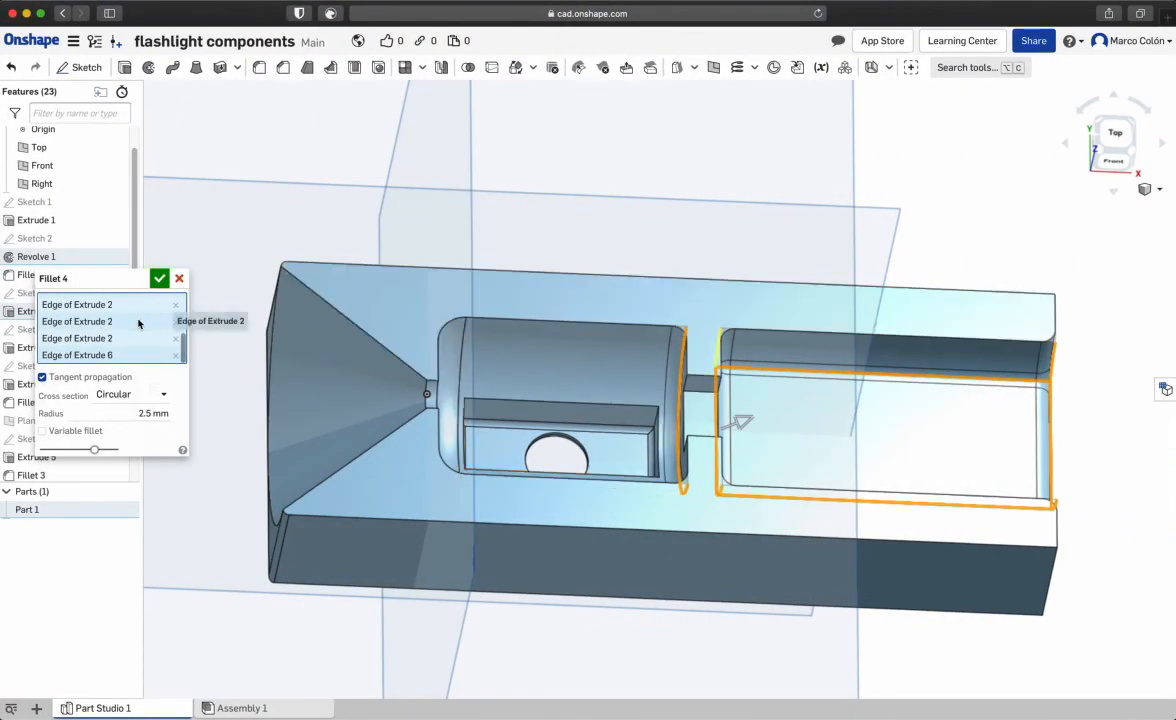
scroll(139, 323, "up", 3)
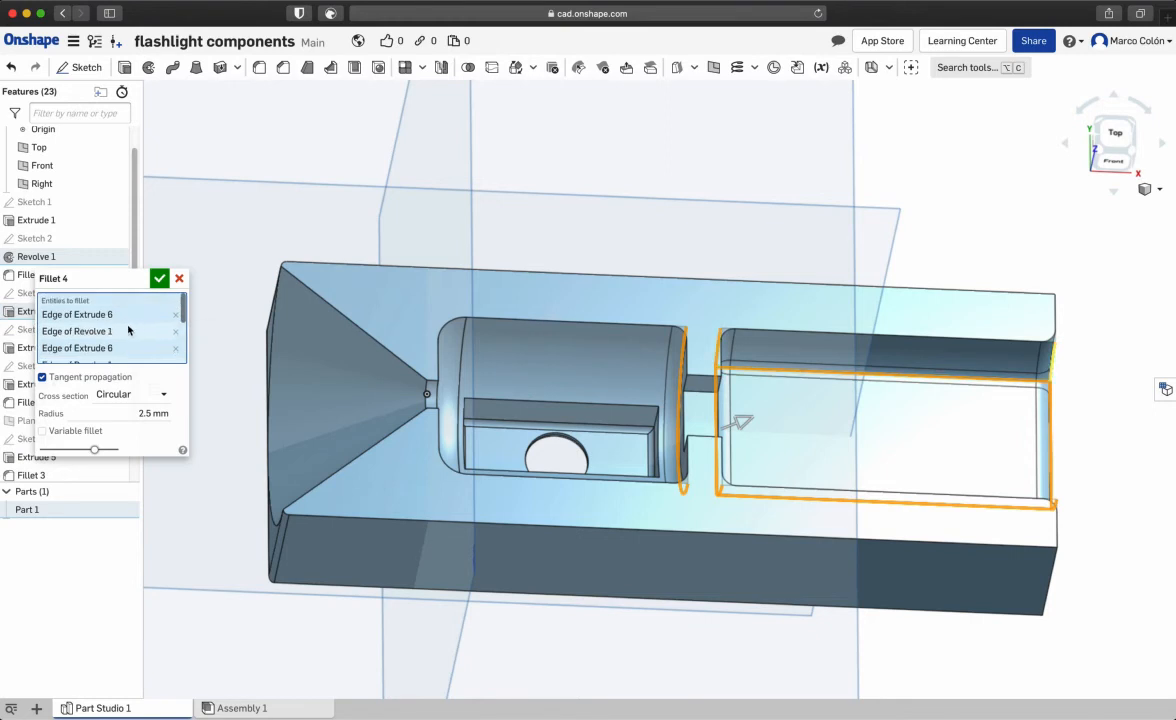
left_click(993, 383)
right_click_drag(1122, 389, 1155, 328)
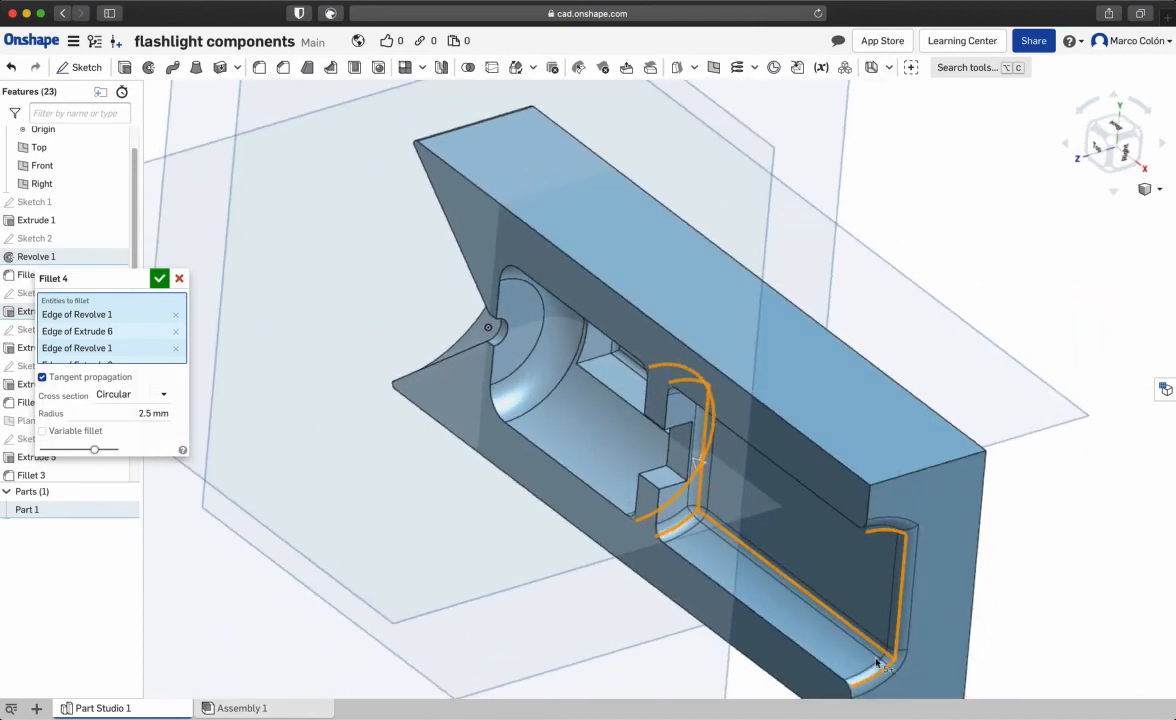
right_click_drag(870, 643, 1097, 541)
Check the drawing's plan, end, section and isometric views for rounding along the channel's long floor edges.
key("ctrl+Right")
key("ctrl+Left")
key("ctrl+Left")
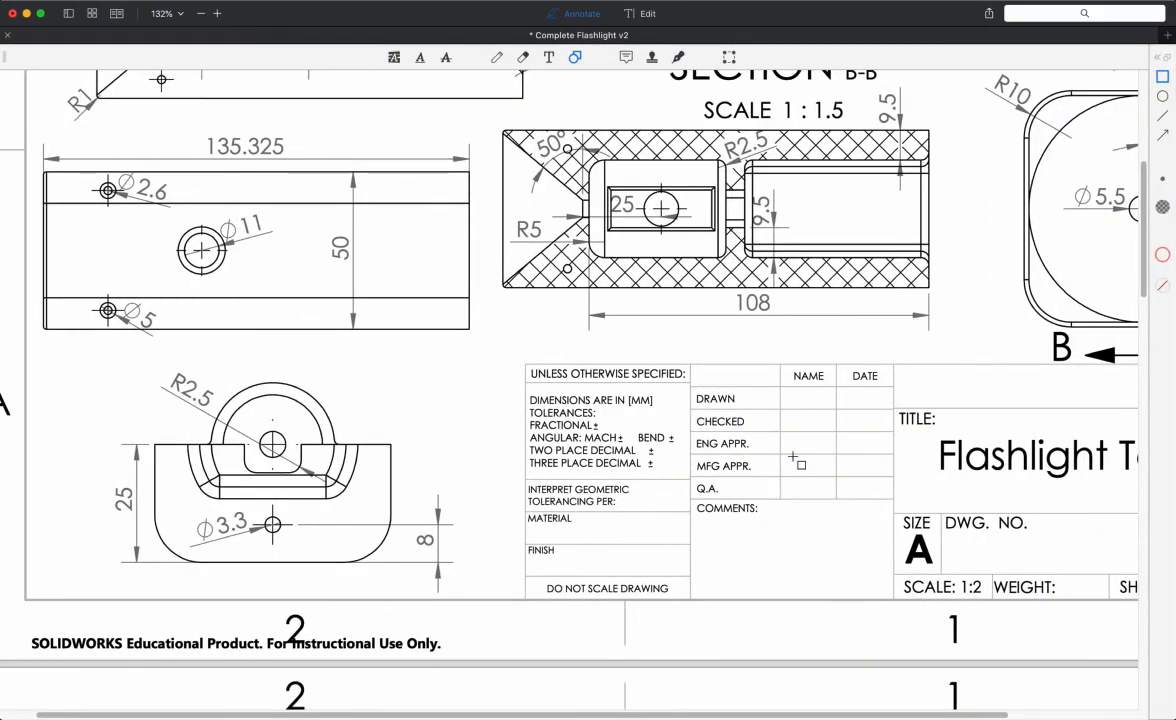
key("ctrl+Right")
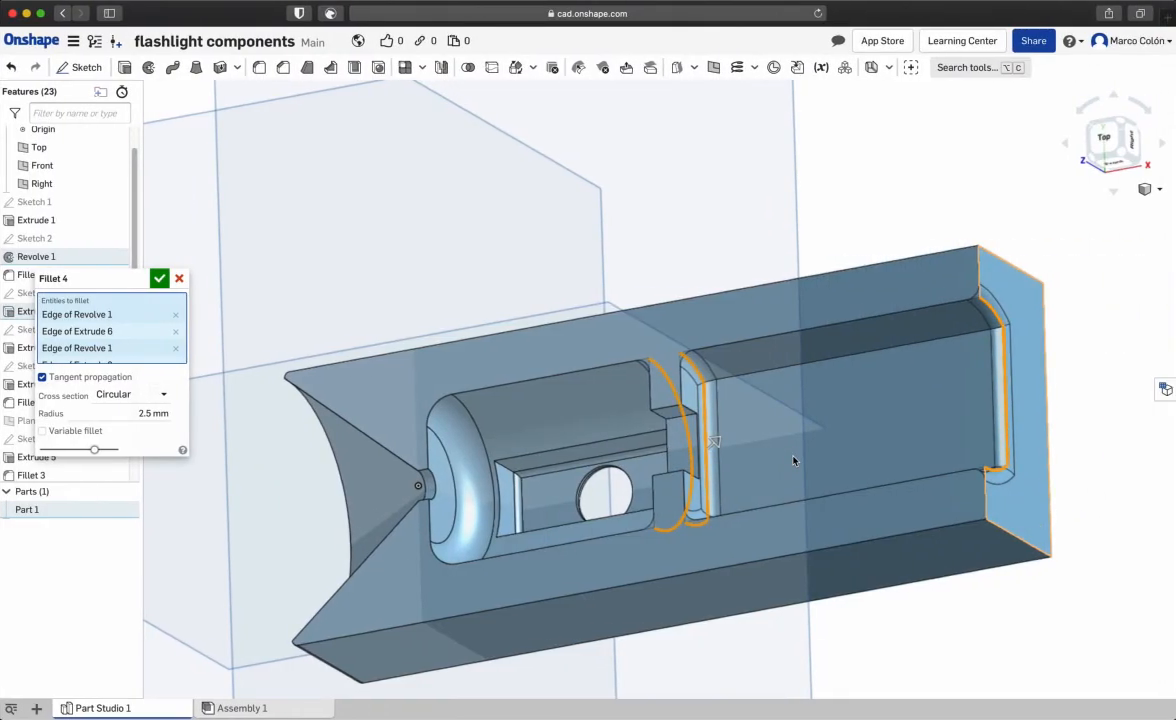
key("ctrl+Left")
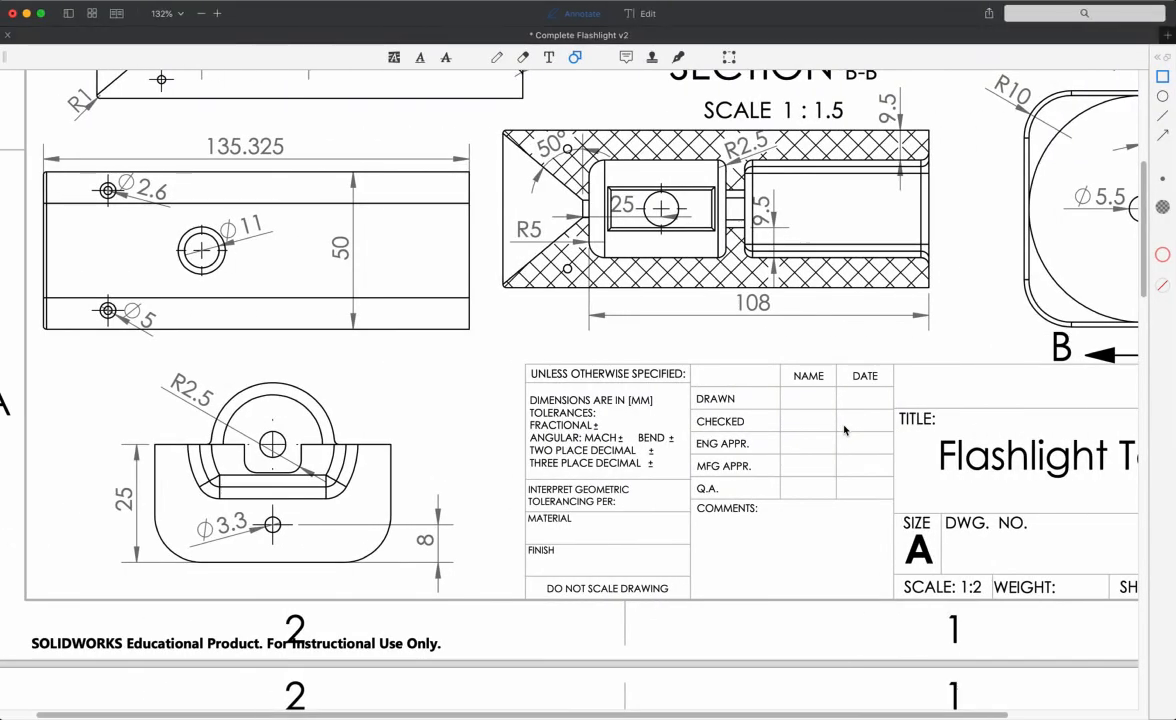
scroll(512, 465, "up", 2)
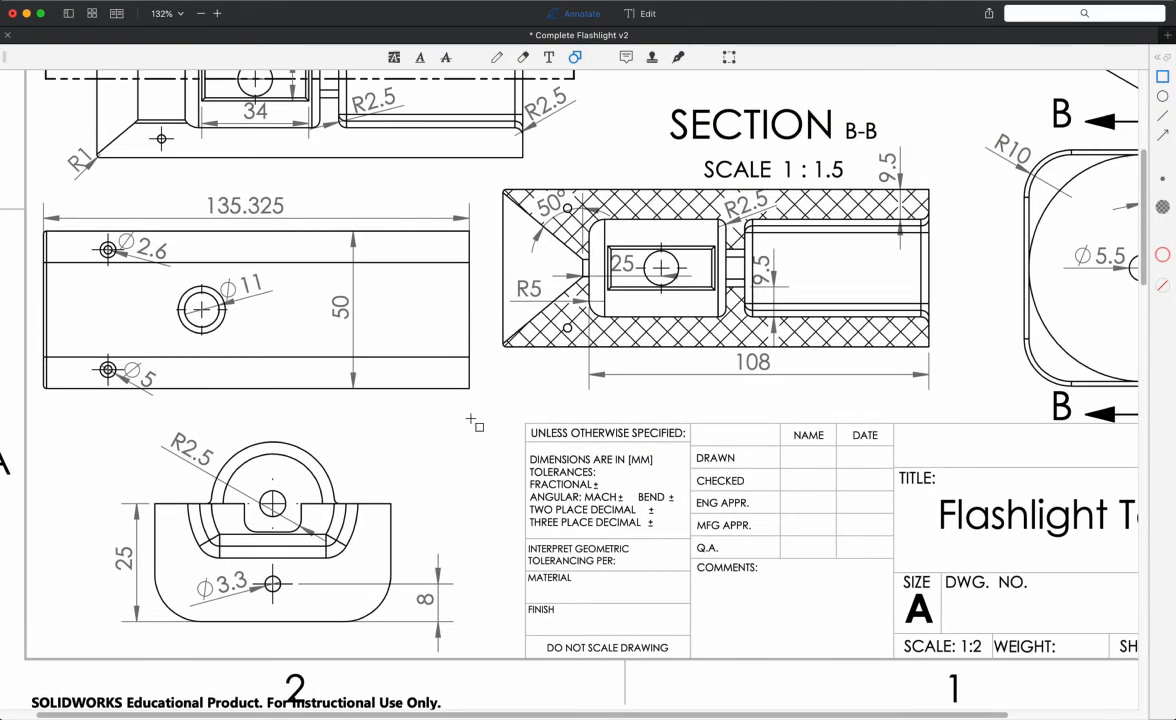
scroll(476, 421, "up", 7)
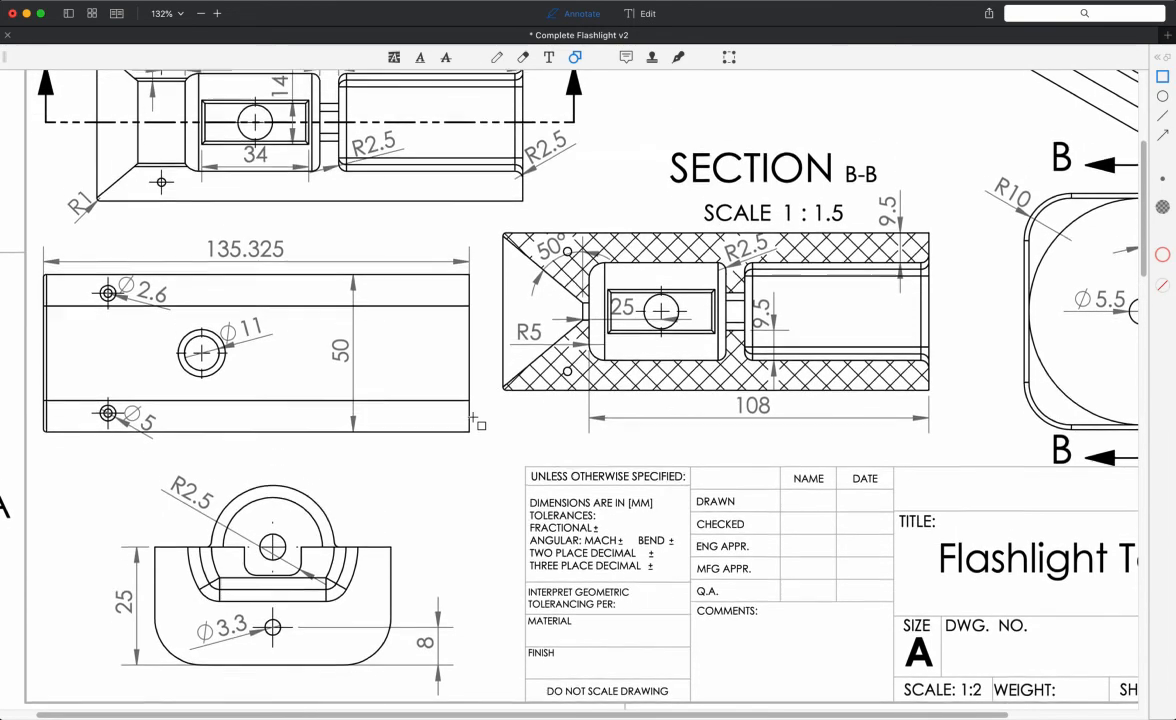
scroll(476, 420, "up", 1)
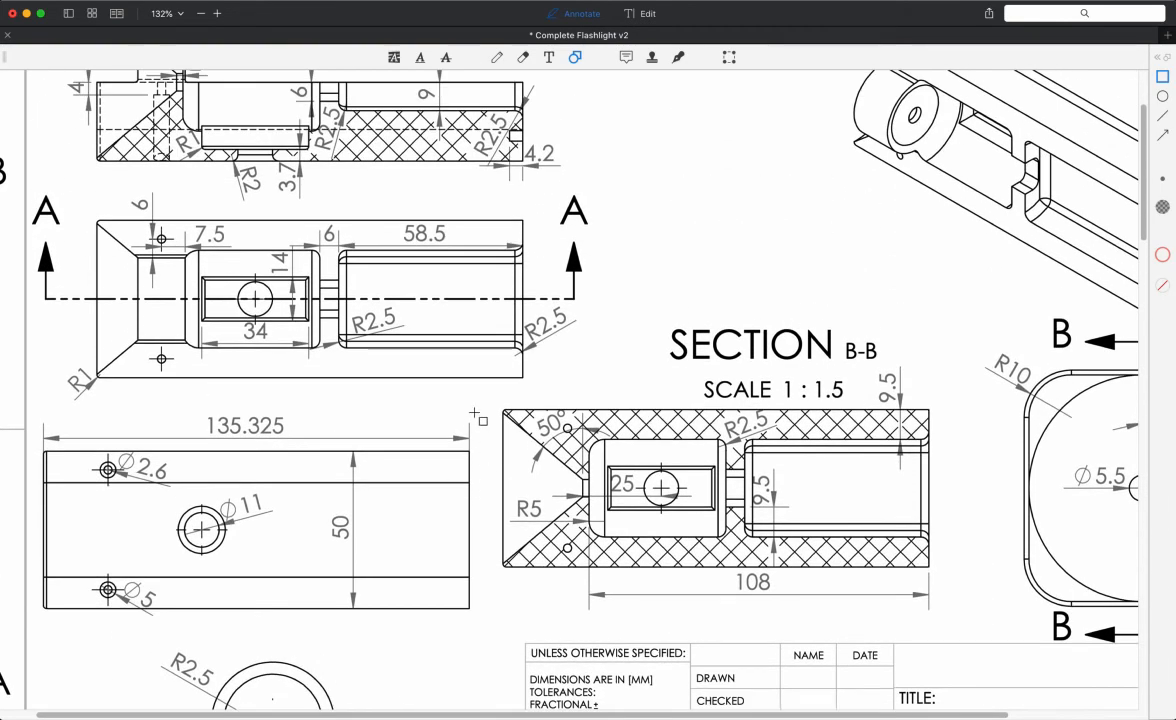
scroll(464, 414, "up", 3)
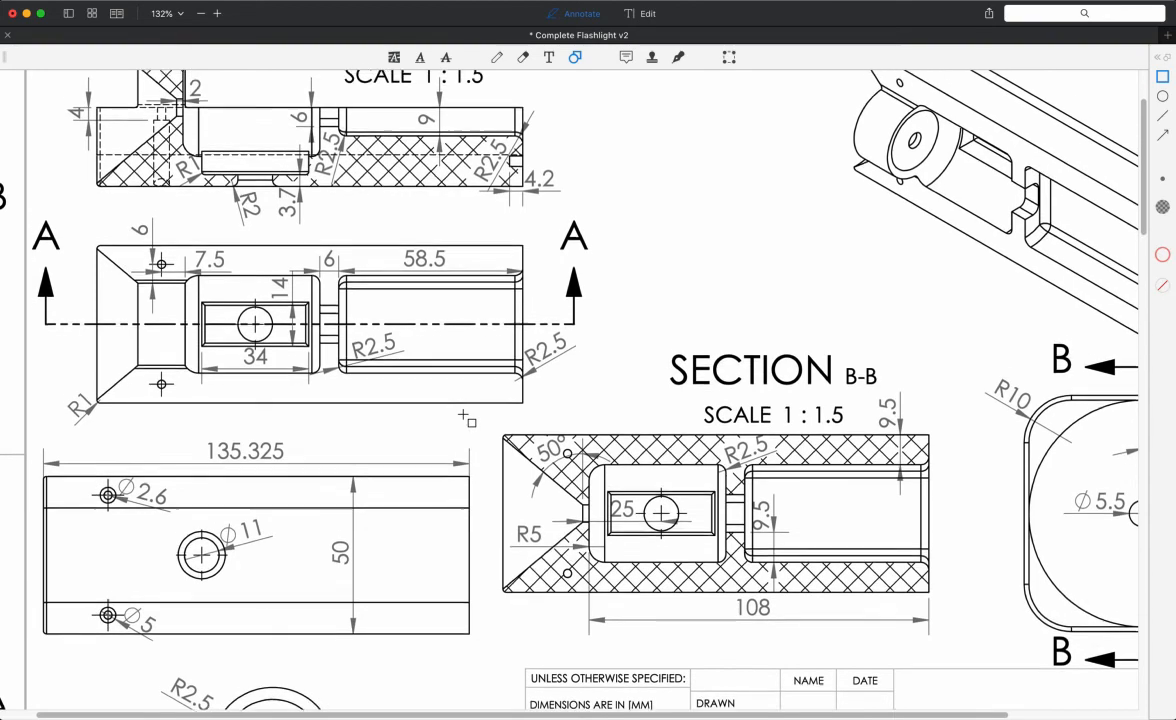
scroll(657, 389, "up", 3)
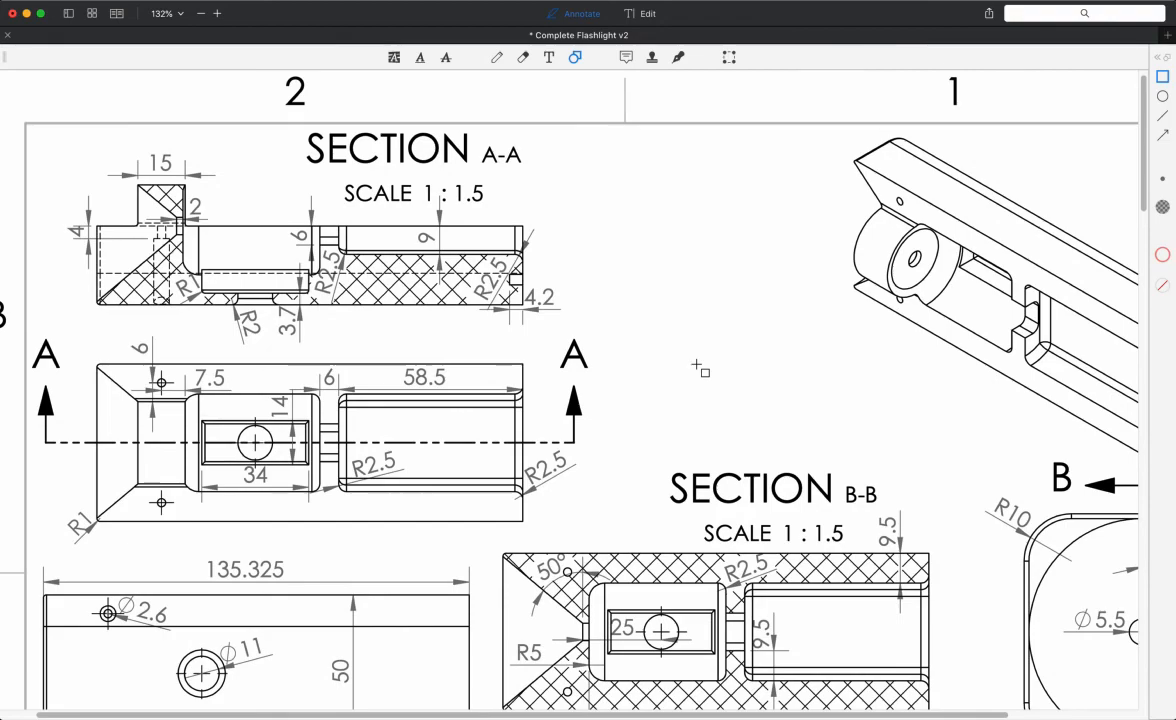
scroll(697, 366, "down", 5)
scroll(697, 366, "right", 2)
scroll(697, 366, "right", 3)
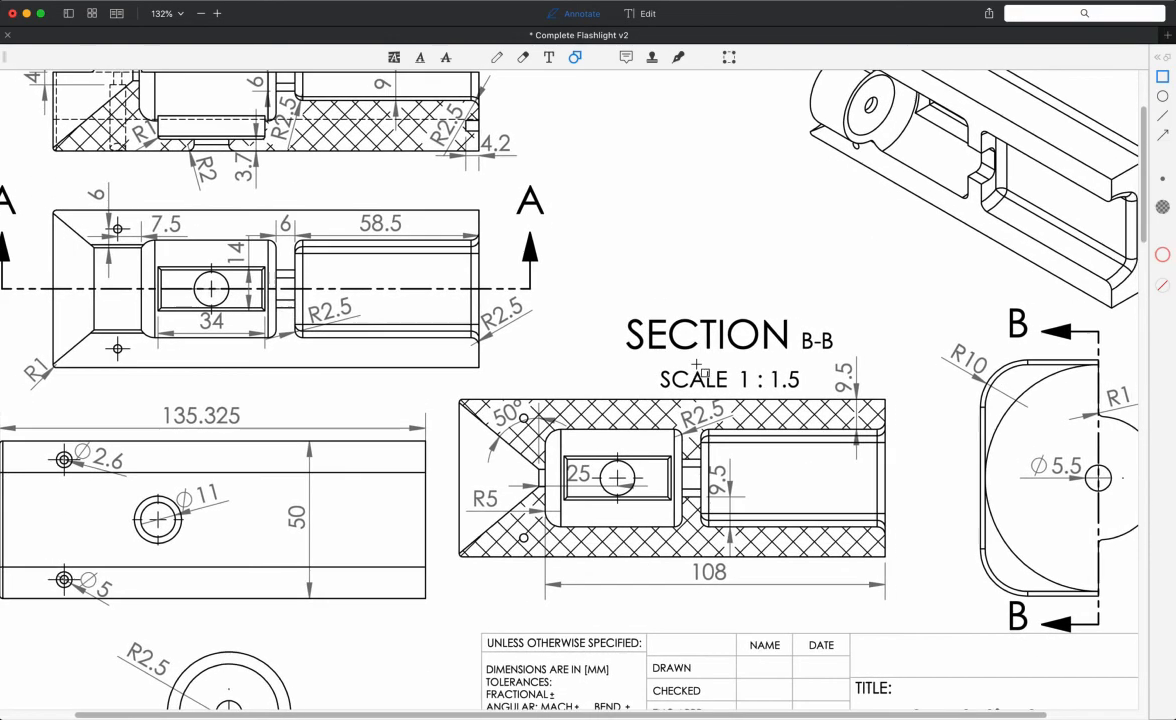
scroll(730, 333, "left", 5)
scroll(730, 333, "up", 3)
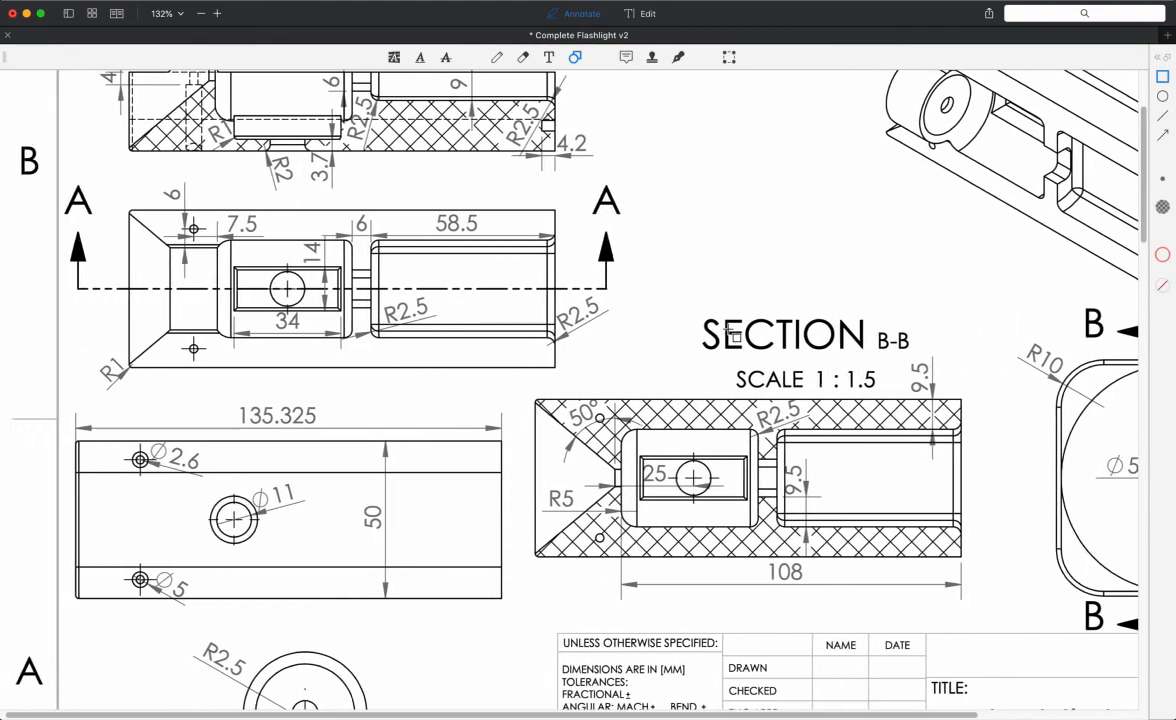
scroll(730, 333, "down", 10)
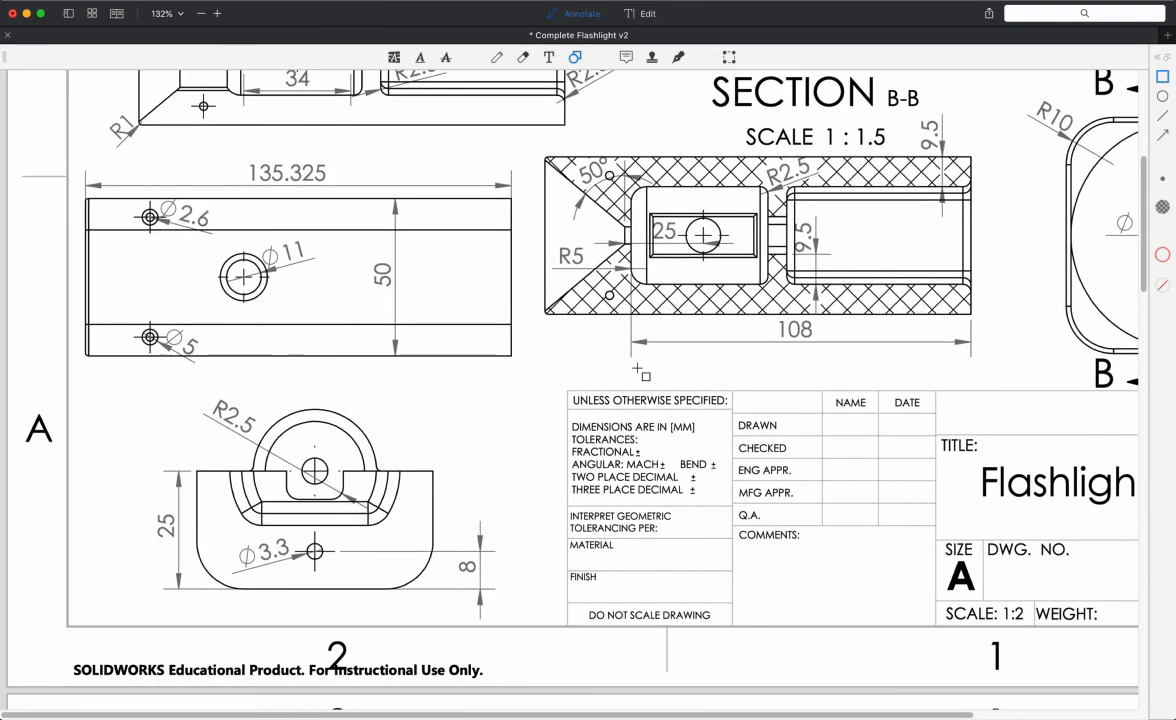
scroll(640, 372, "up", 8)
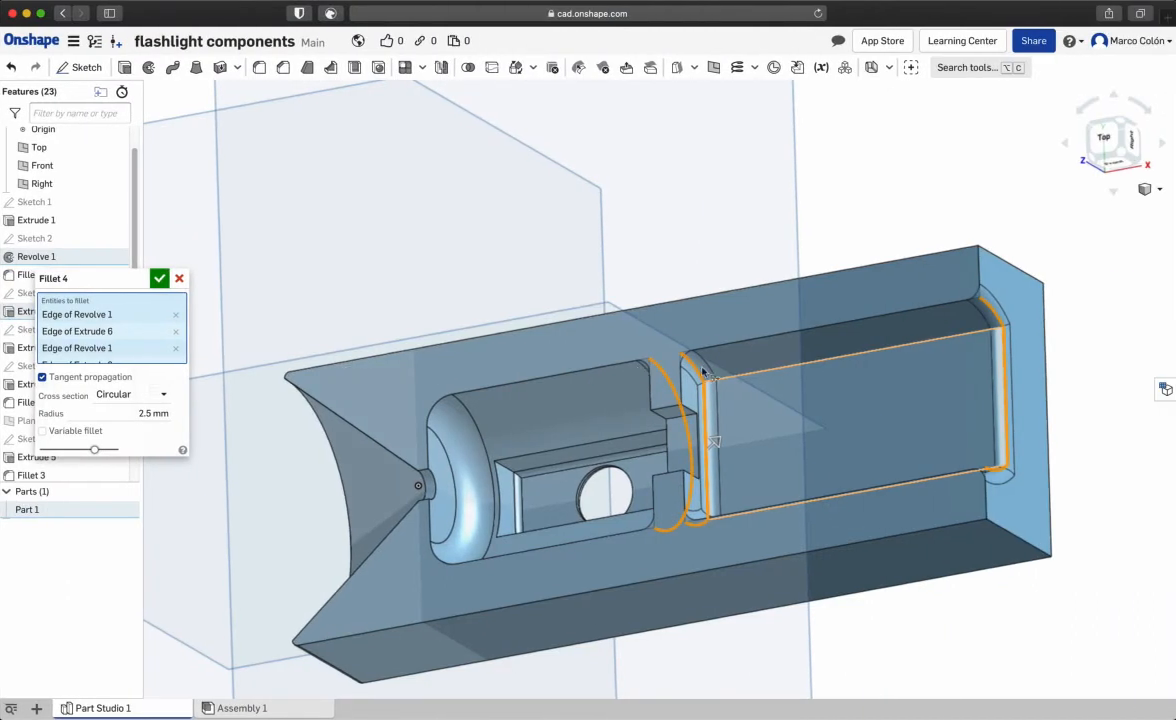
Add both long channel floor edges back to the selection and apply the 2.5 mm fillet.
left_click(912, 345)
right_click_drag(912, 349, 924, 452)
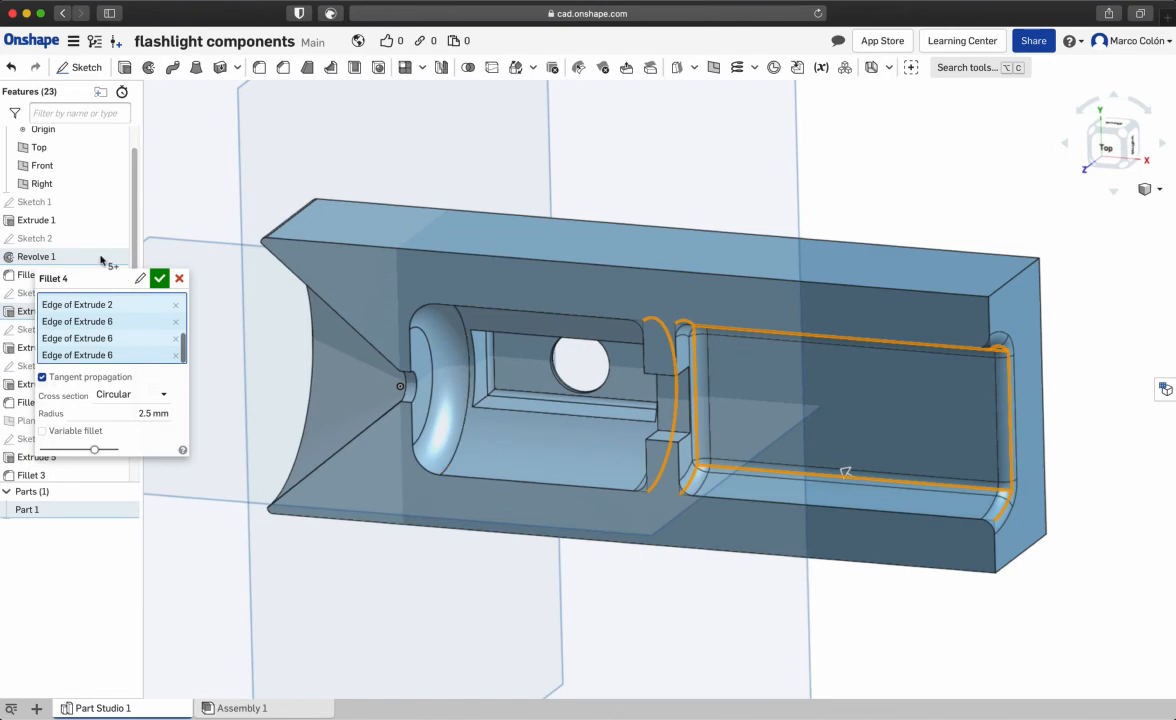
left_click(158, 279)
right_click_drag(1092, 617, 985, 606)
scroll(774, 554, "down", 5)
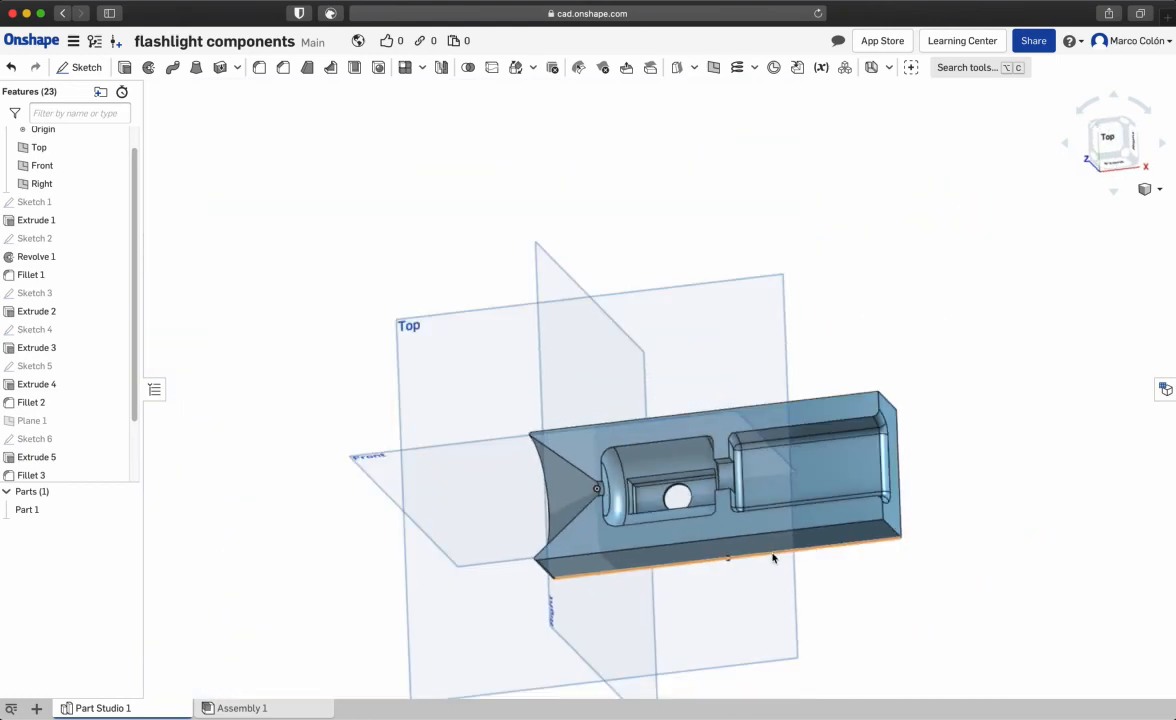
middle_click_drag(698, 624, 637, 466)
right_click_drag(772, 487, 759, 310)
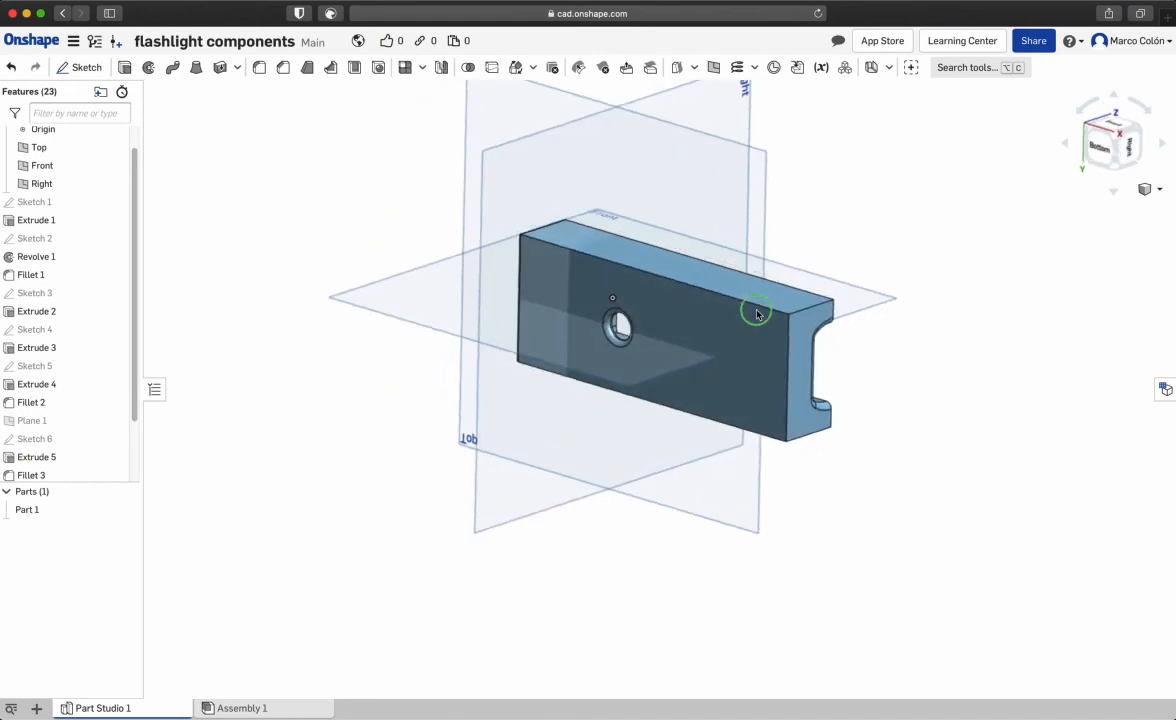
right_click_drag(640, 523, 735, 438)
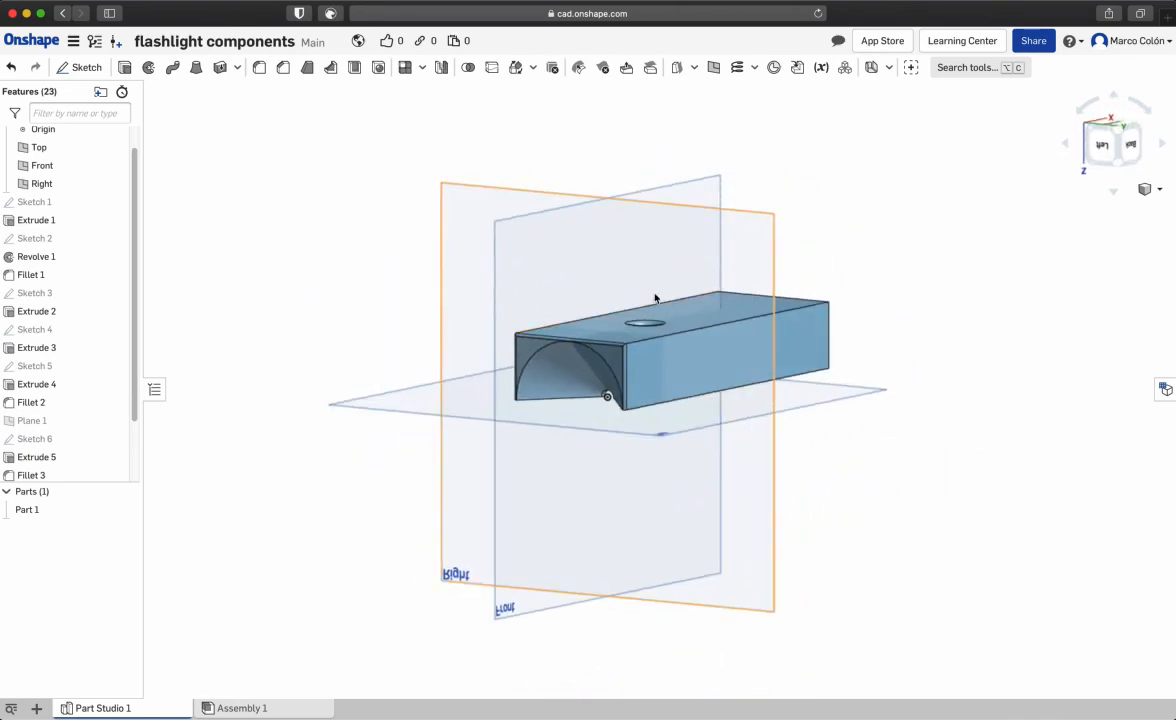
Check the drawing's end view and section B-B for the rounding radius of the body's outer long edges.
key("ctrl+Right")
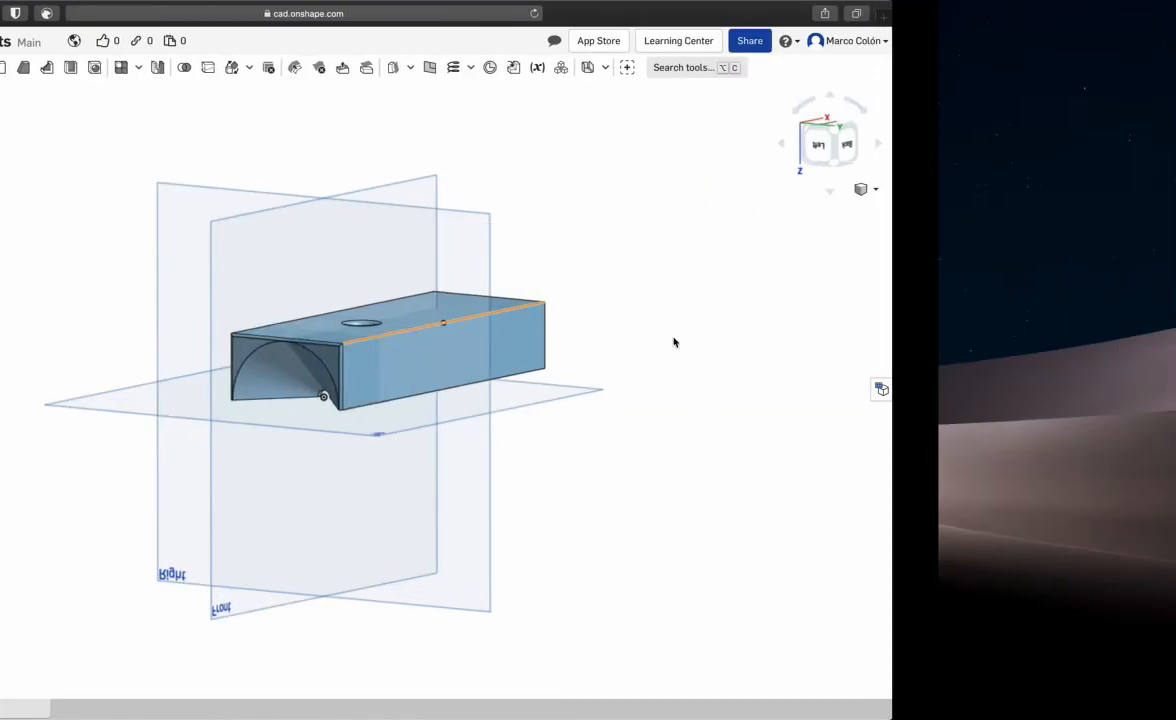
key("ctrl+Left")
key("ctrl+Left")
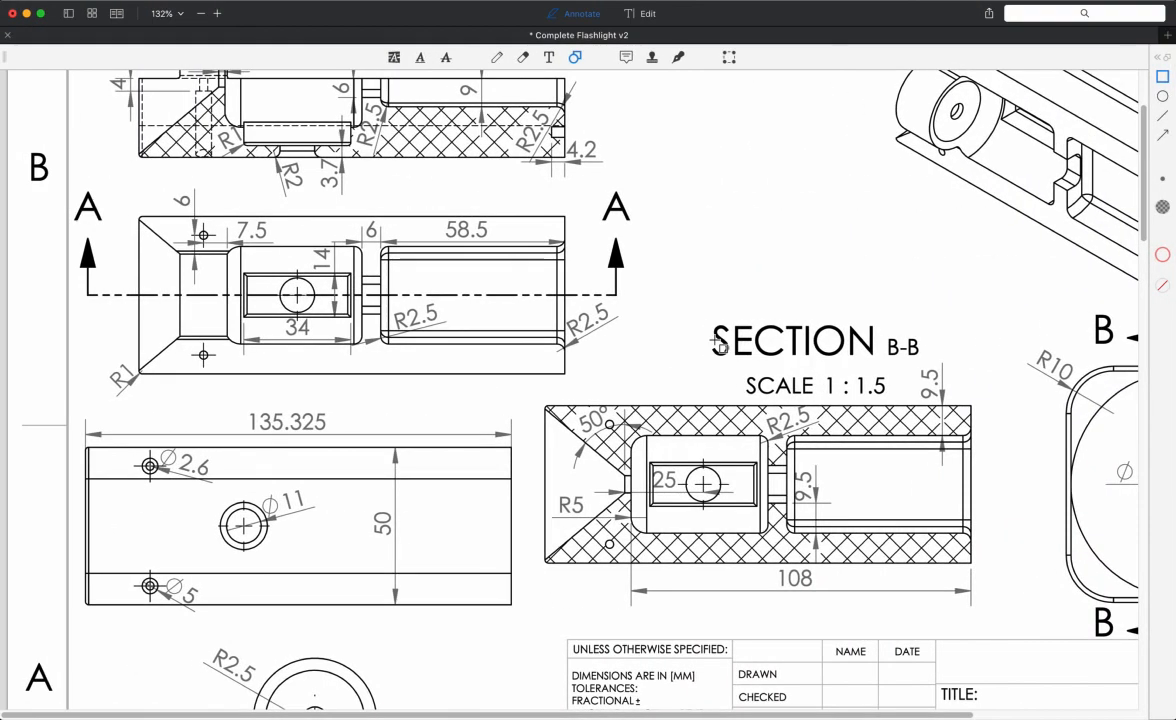
scroll(715, 341, "up", 4)
scroll(717, 344, "down", 5)
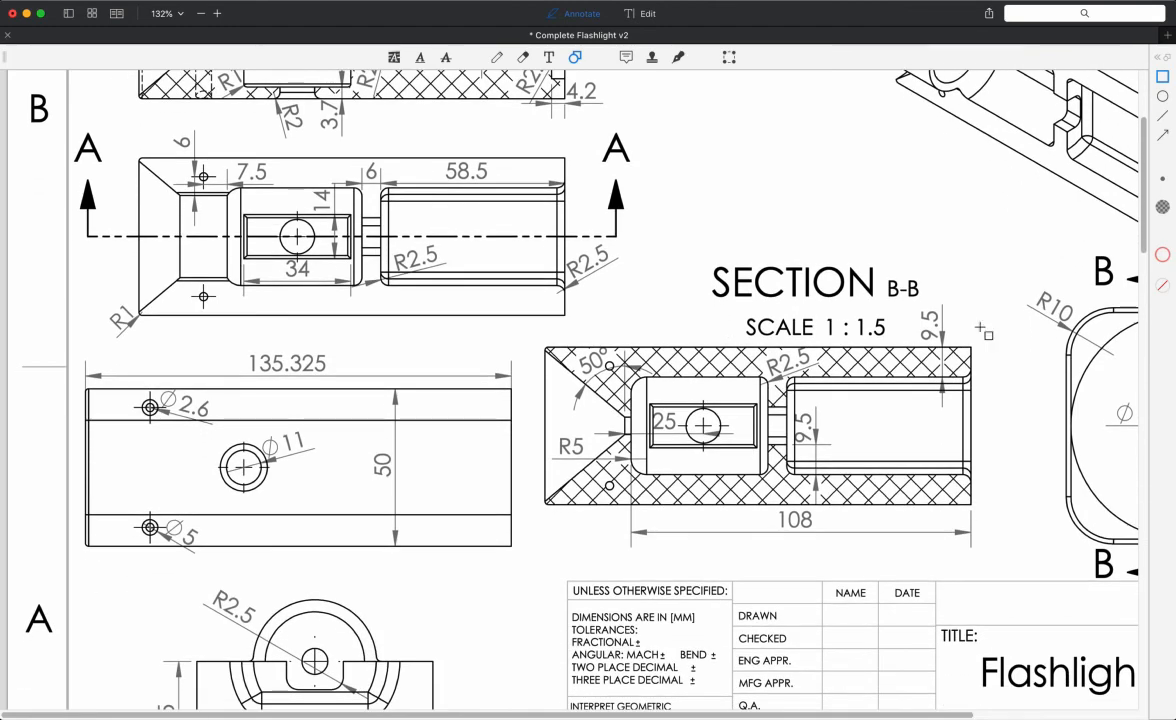
scroll(714, 341, "right", 5)
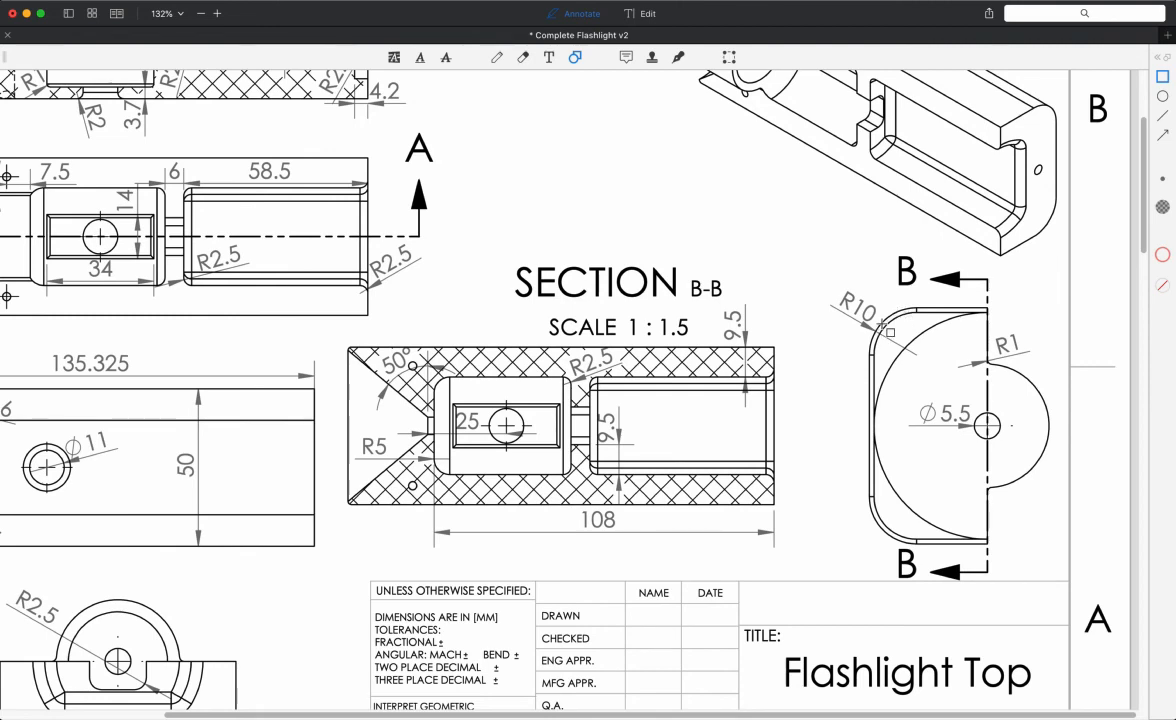
key("ctrl+Right")
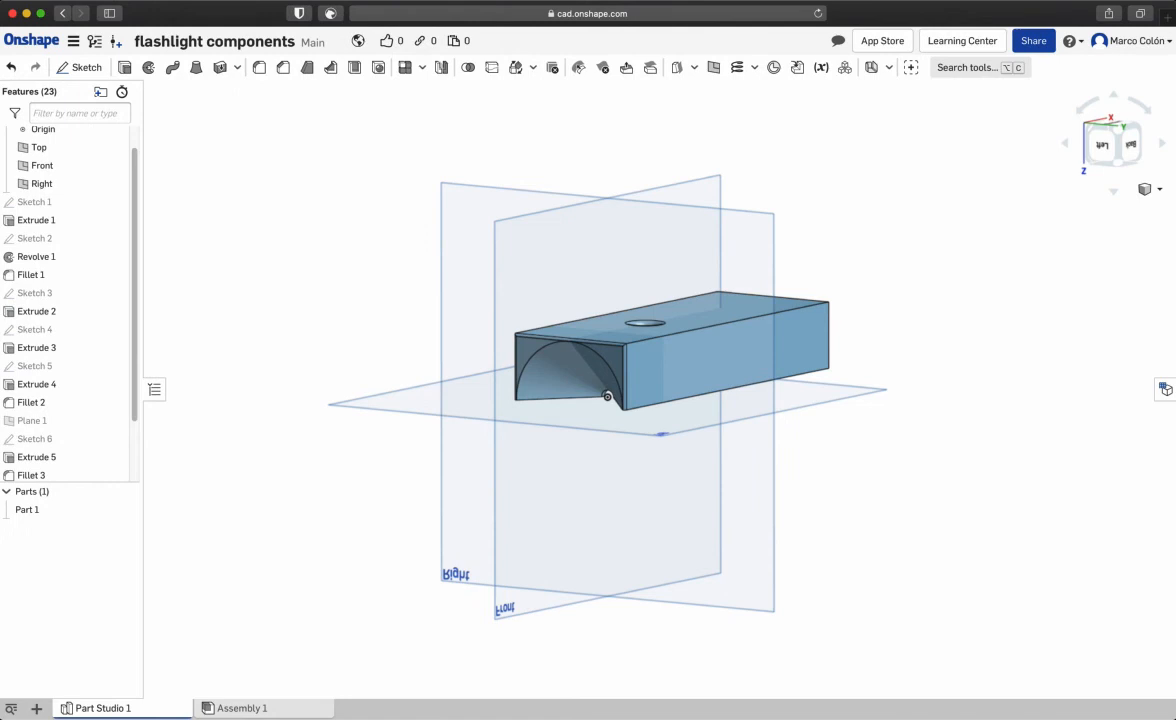
Fillet the two long outer edges of the body, opposite the open channel side, with a 10 mm radius.
left_click(259, 67)
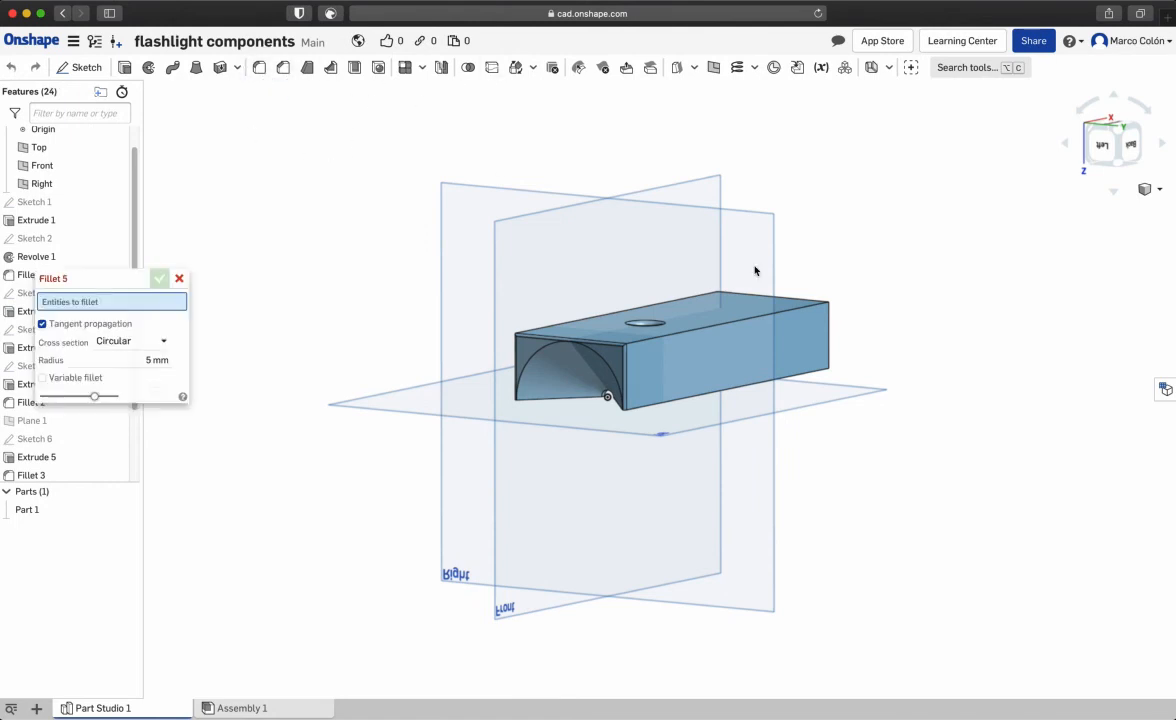
left_click(740, 319)
right_click_drag(573, 248, 614, 261)
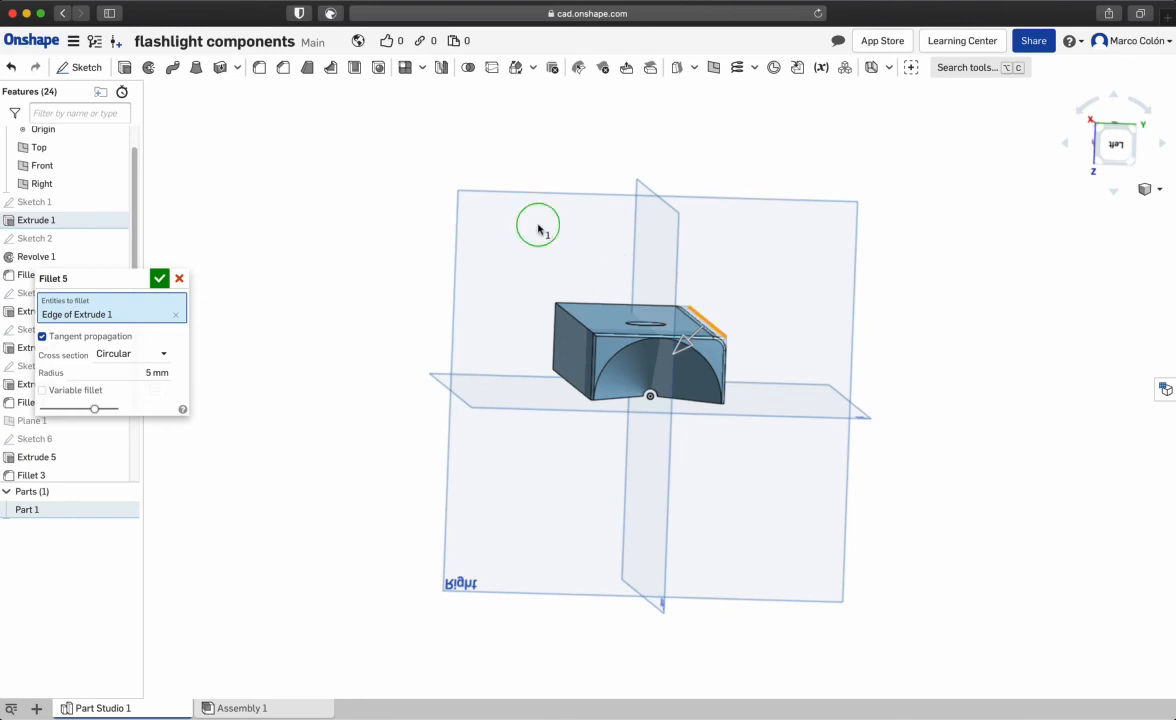
right_click_drag(541, 228, 517, 282)
left_click(561, 308)
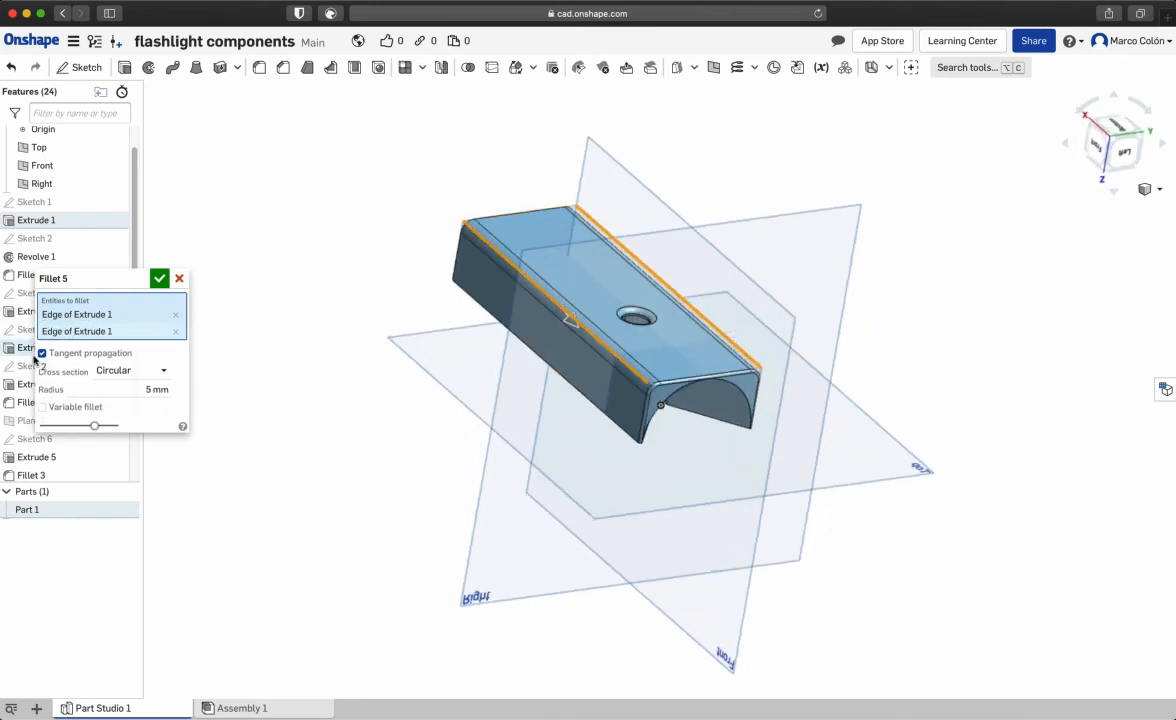
left_click(157, 390)
type("10")
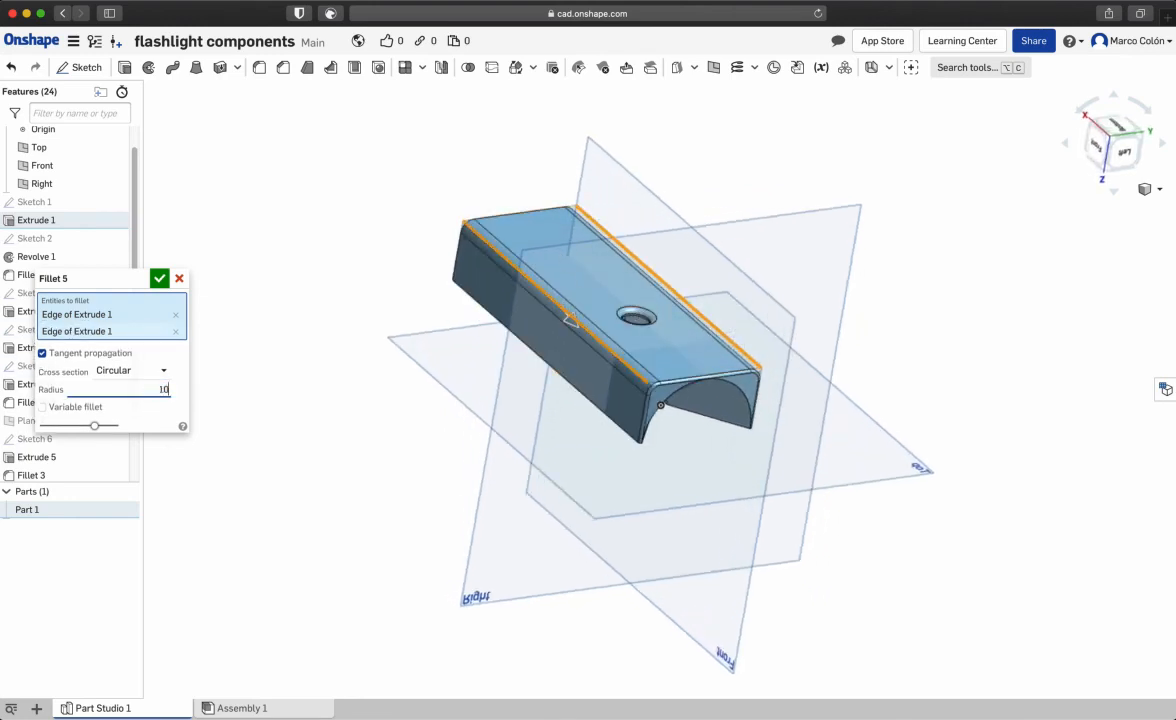
key("Return")
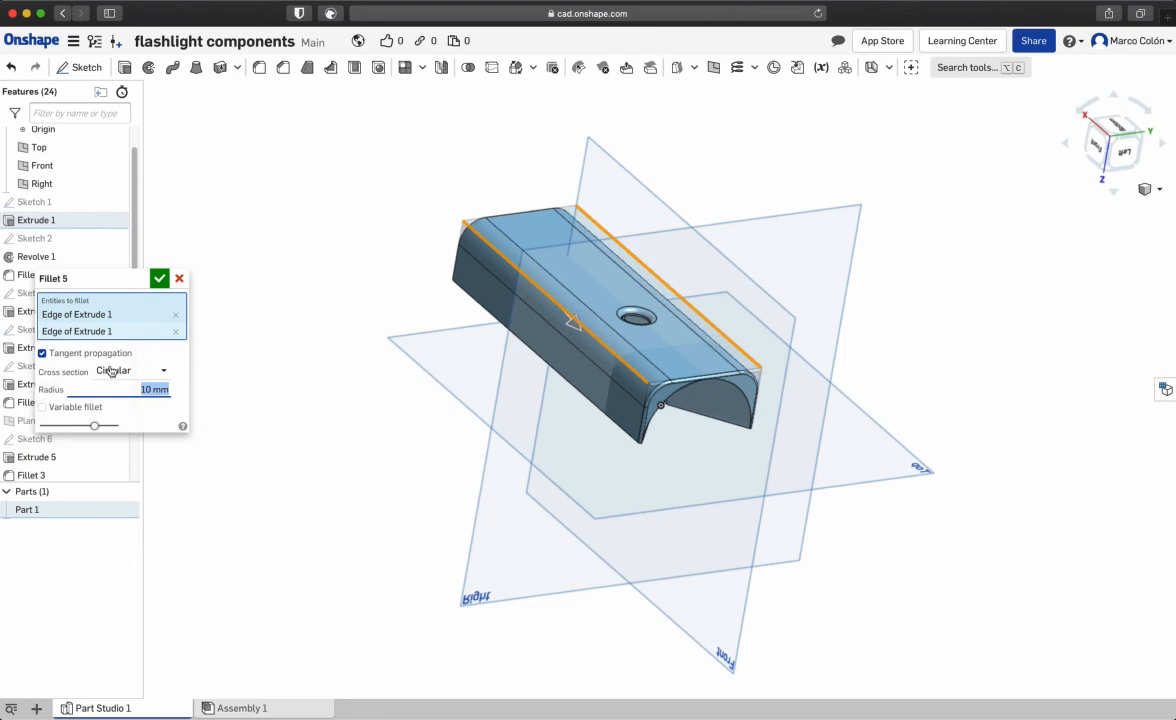
left_click(160, 278)
right_click_drag(430, 428, 470, 330)
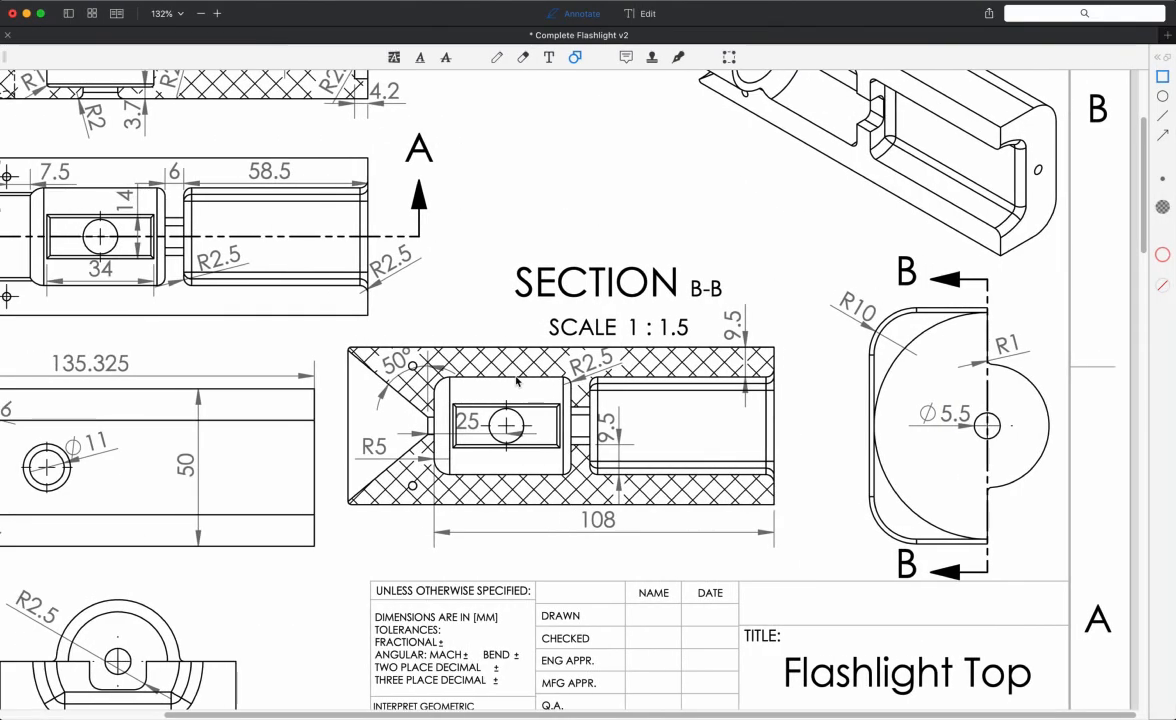
Examine the drawing's section, isometric, plan and end views for the remaining features, including the end-face hole's diameter, position and depth.
scroll(522, 381, "left", 3)
scroll(522, 381, "up", 2)
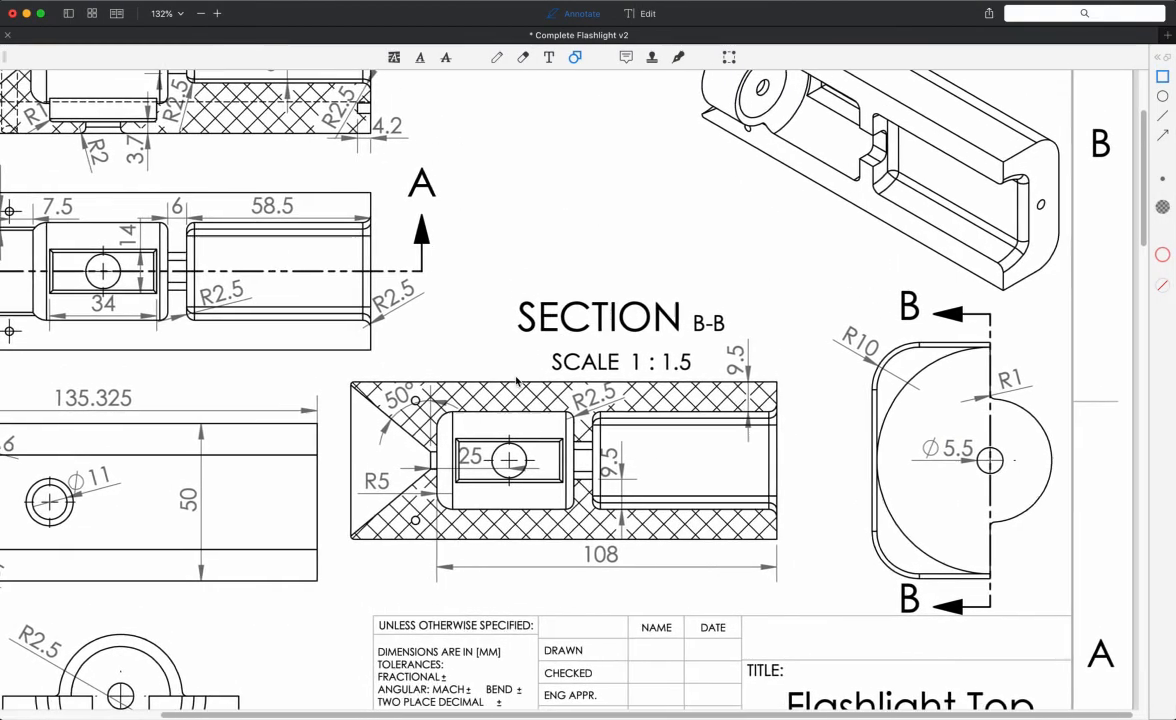
scroll(522, 381, "up", 3)
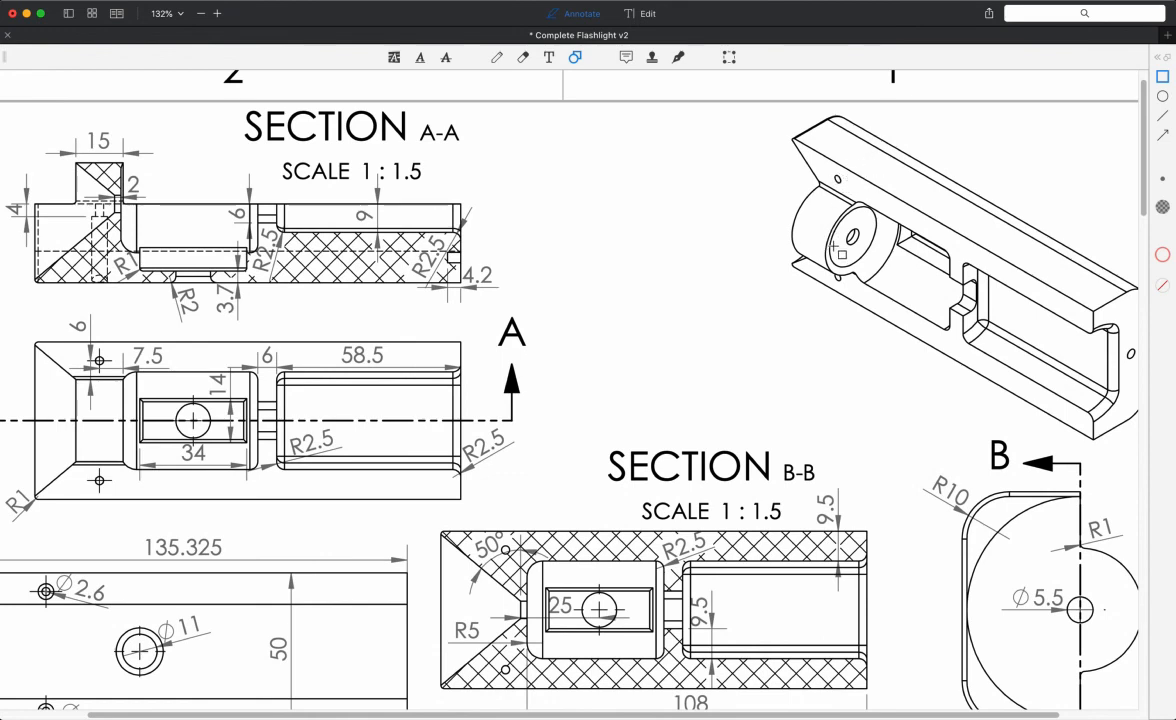
scroll(1000, 340, "right", 3)
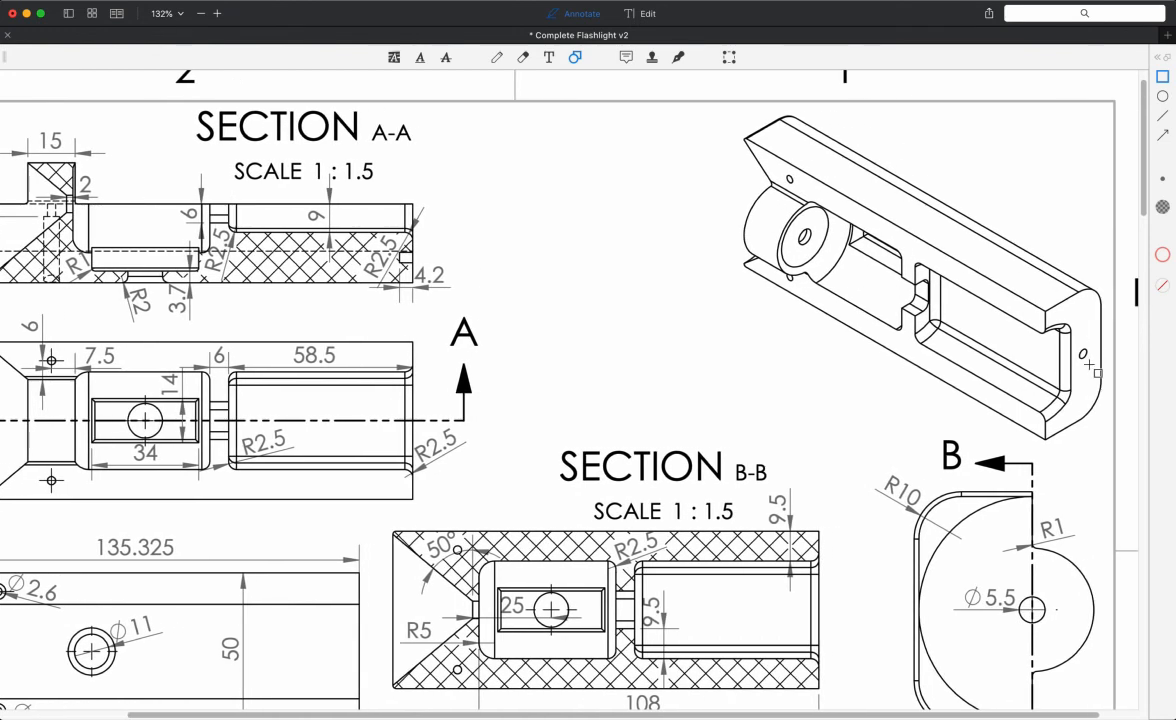
scroll(812, 386, "down", 7)
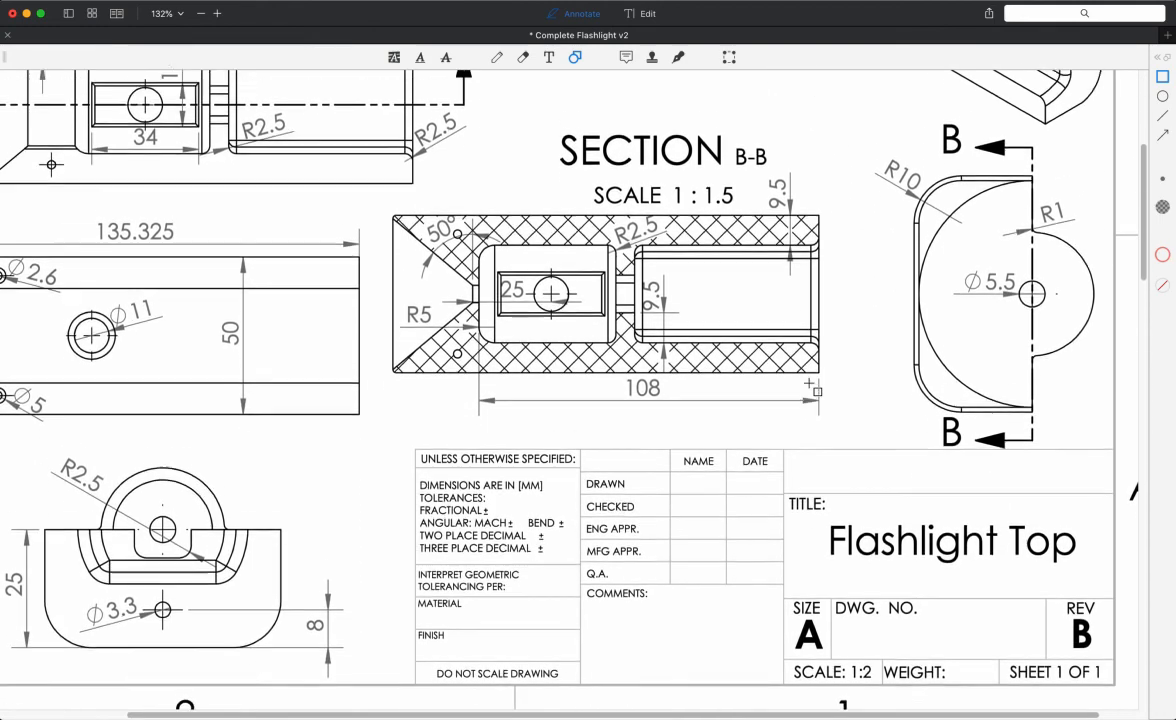
scroll(812, 386, "up", 6)
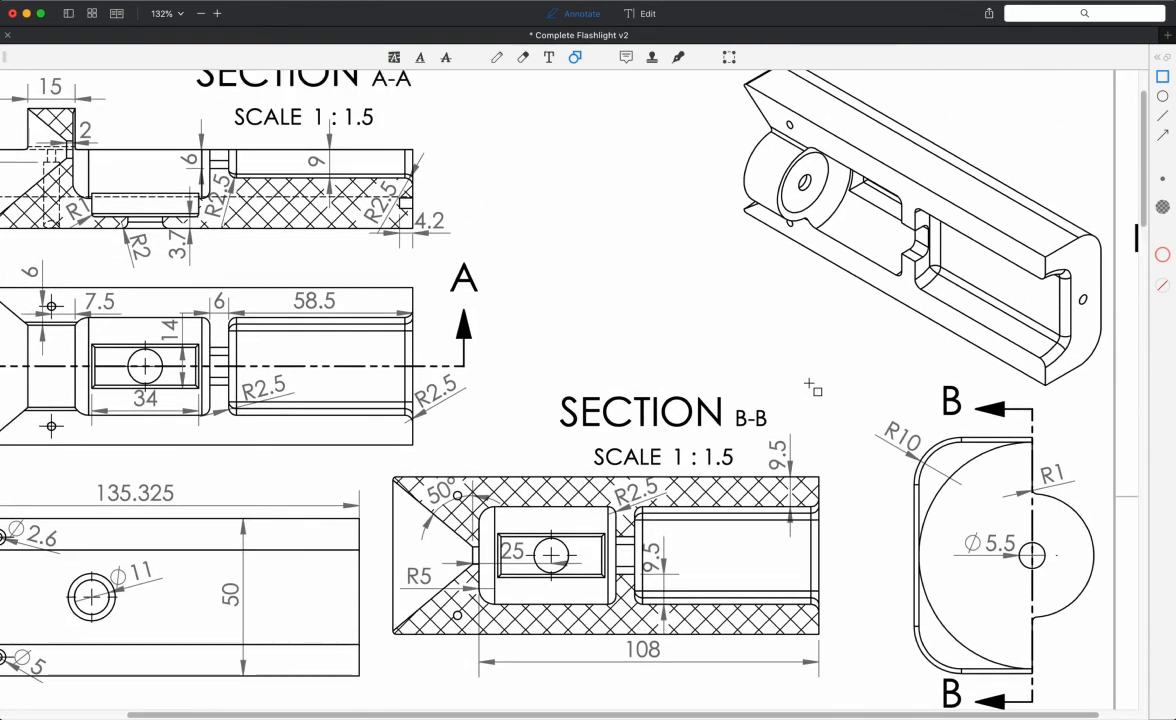
scroll(812, 387, "left", 6)
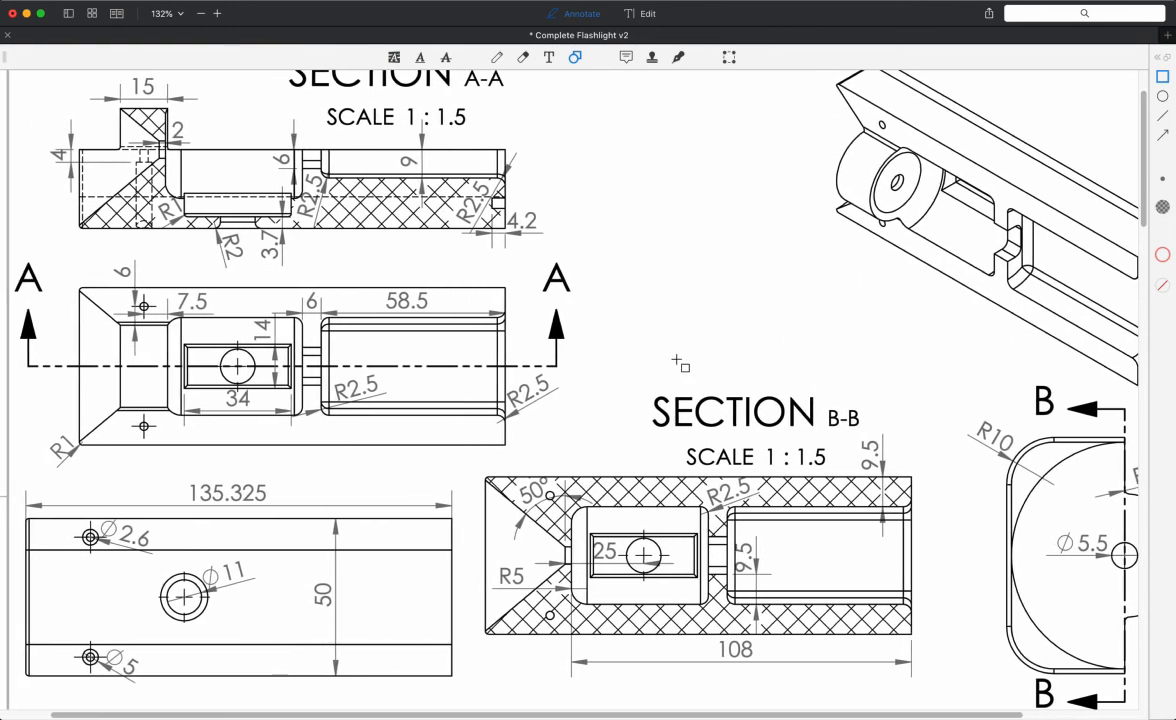
scroll(677, 356, "down", 3)
scroll(677, 358, "down", 3)
scroll(677, 358, "up", 7)
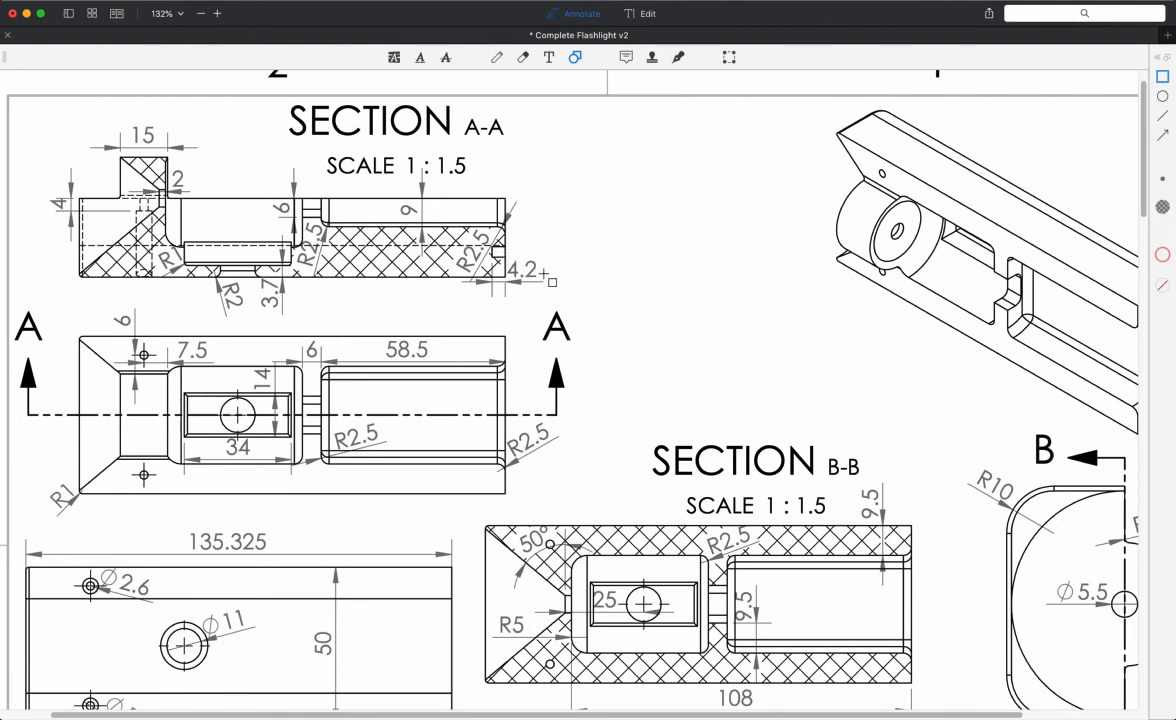
scroll(544, 273, "down", 6)
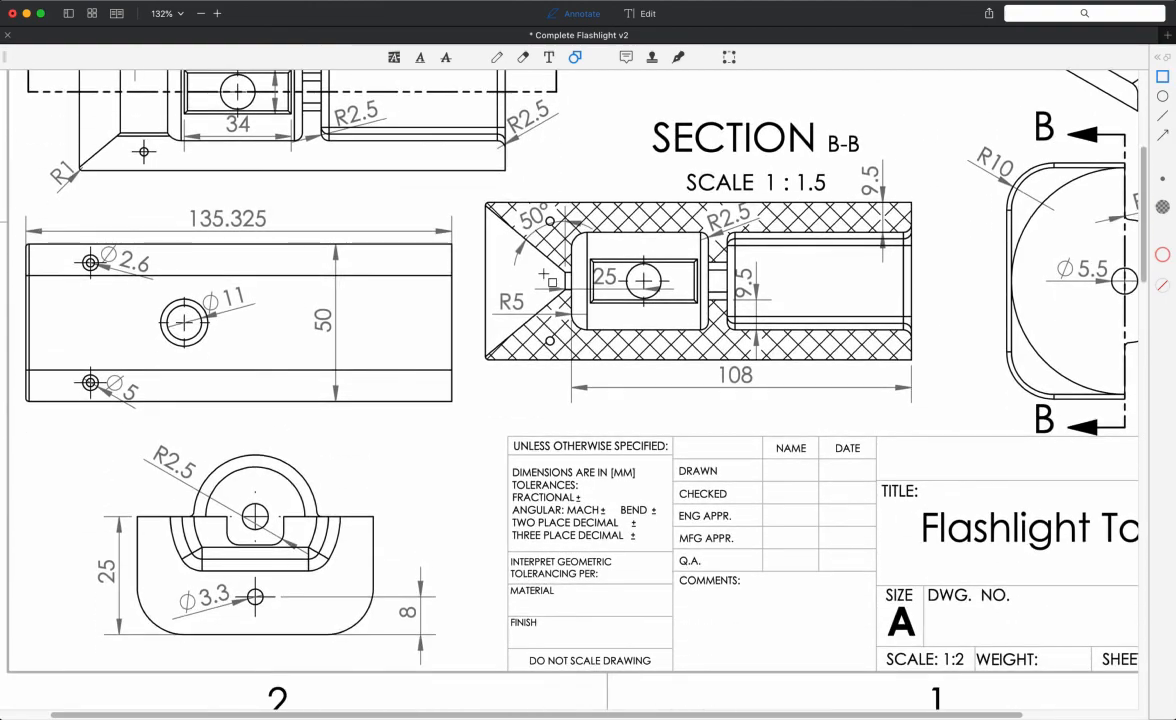
scroll(544, 273, "down", 2)
scroll(545, 278, "up", 9)
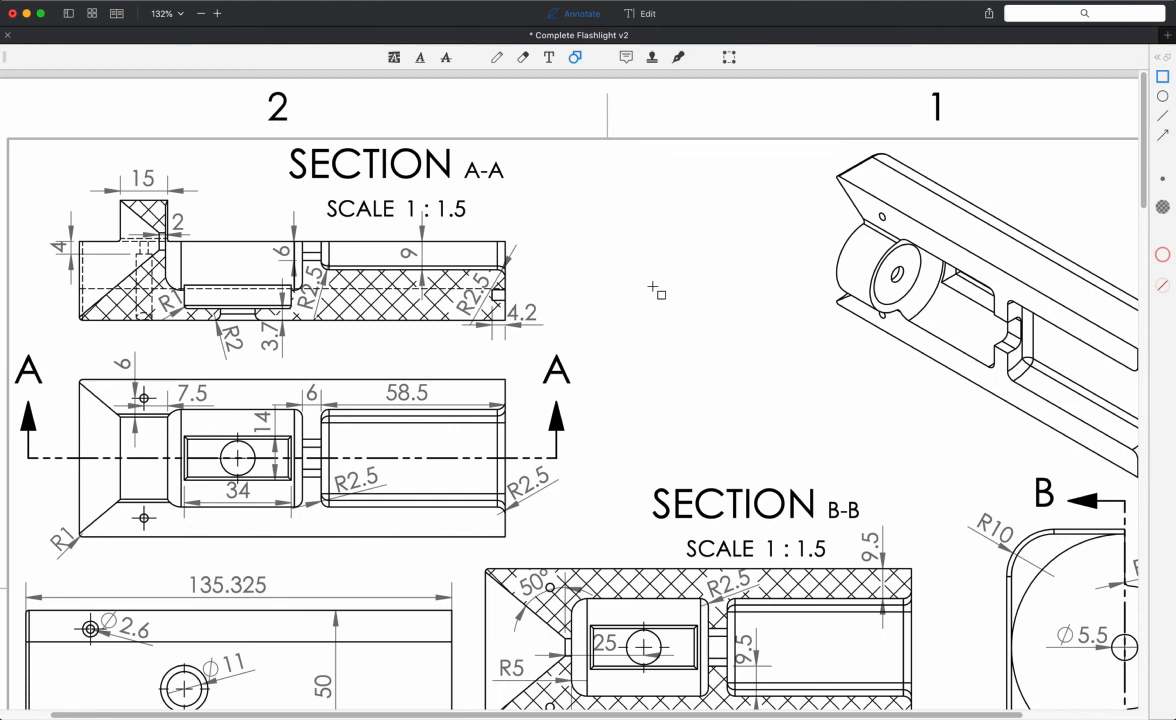
scroll(656, 290, "down", 3)
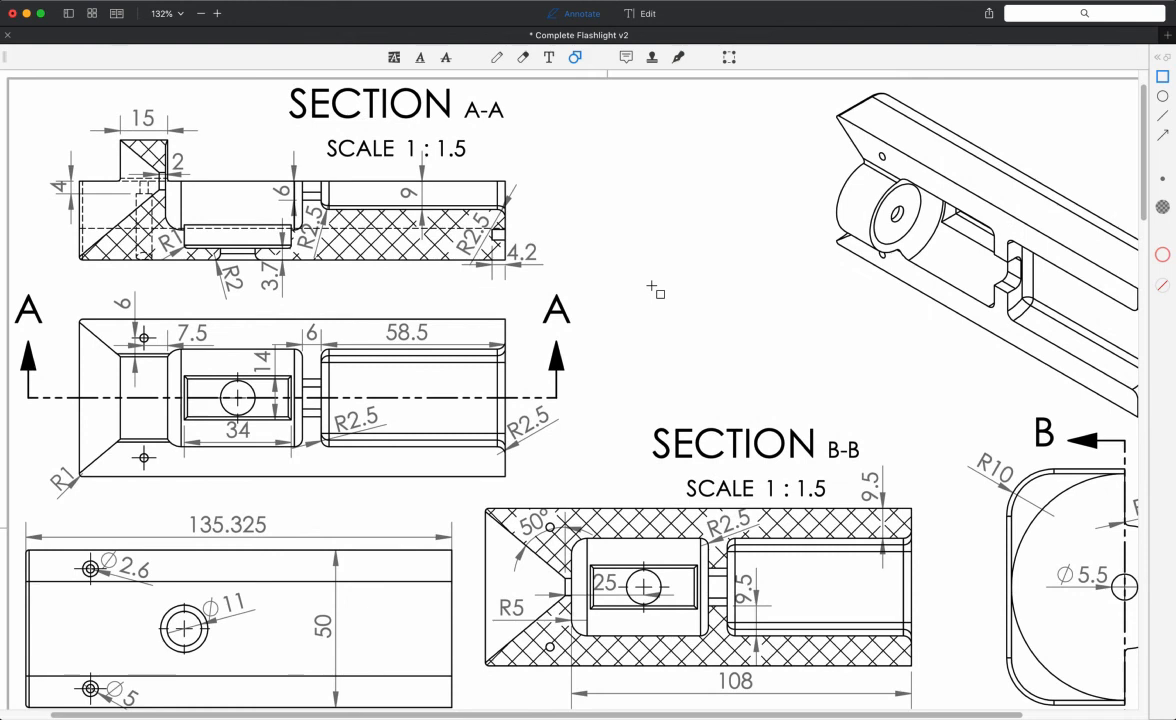